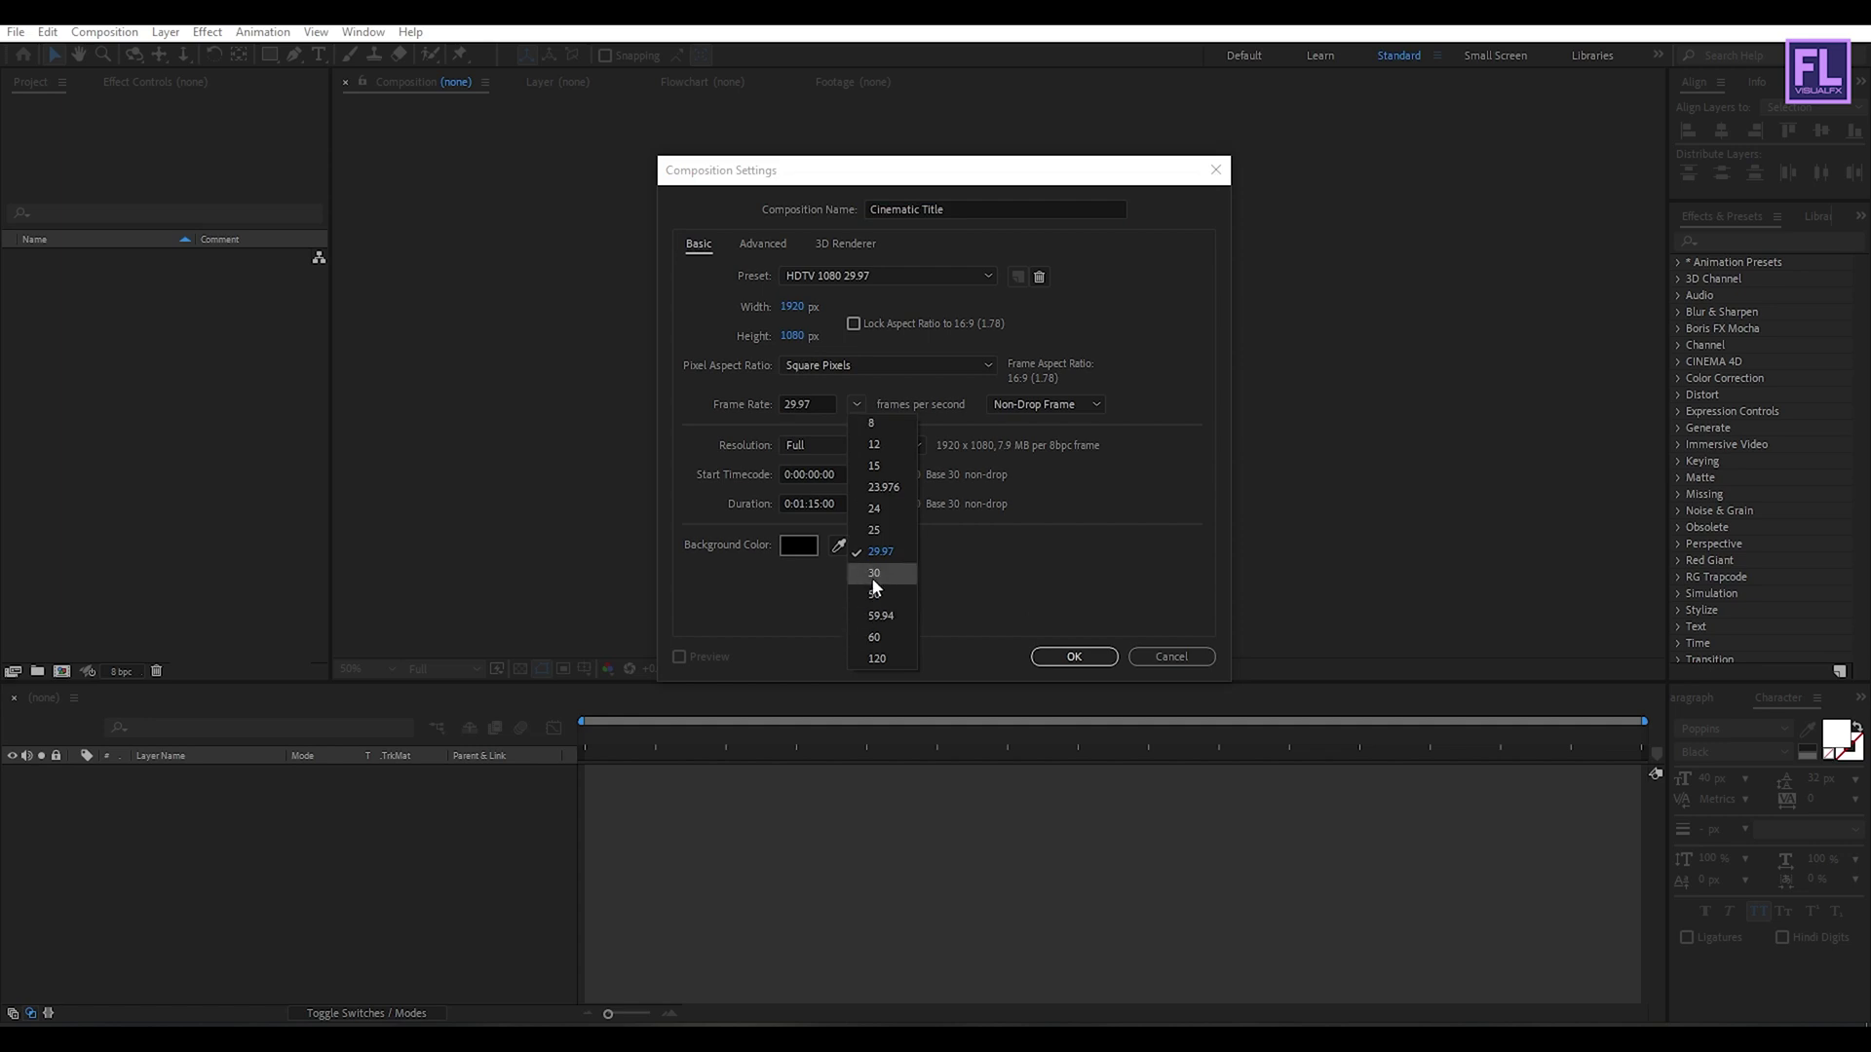
# Step: Set the composition's duration to 0:00:05:00 and create the Cinematic Title composition
pyautogui.click(803, 504)
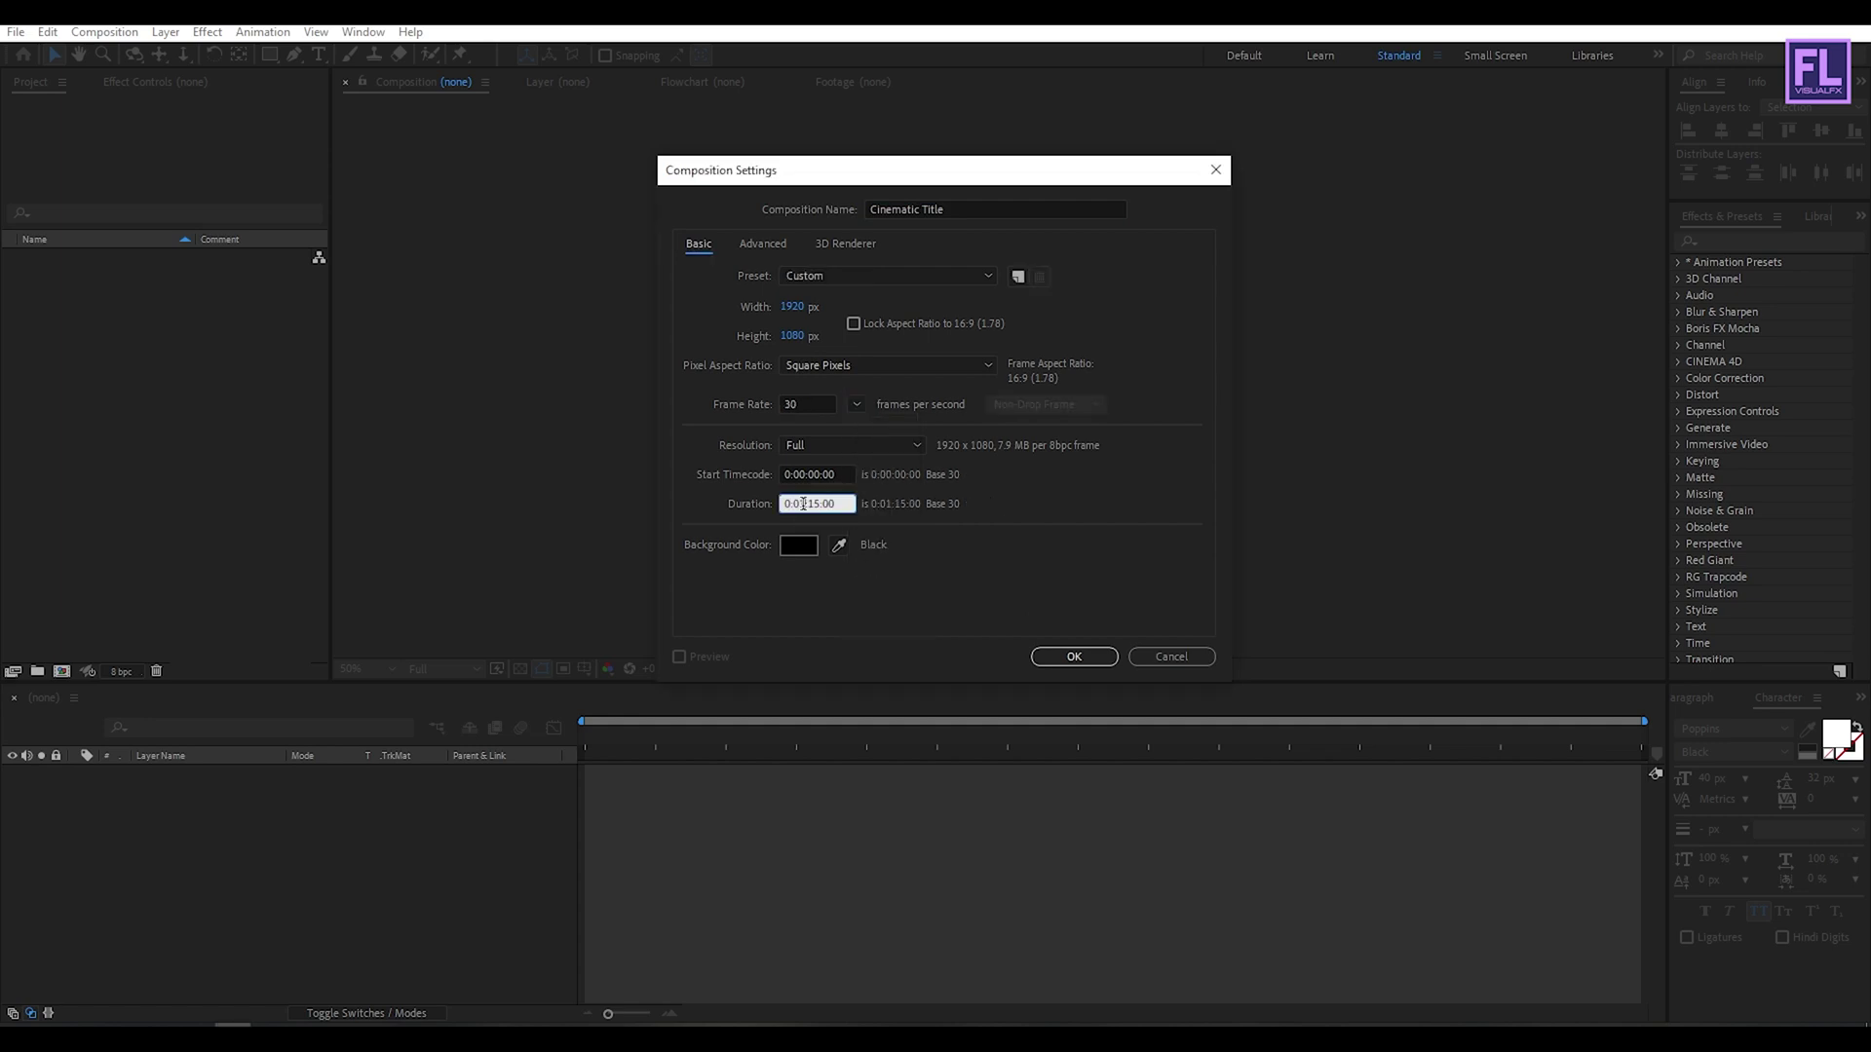
pyautogui.press('Right')
pyautogui.click(1070, 654)
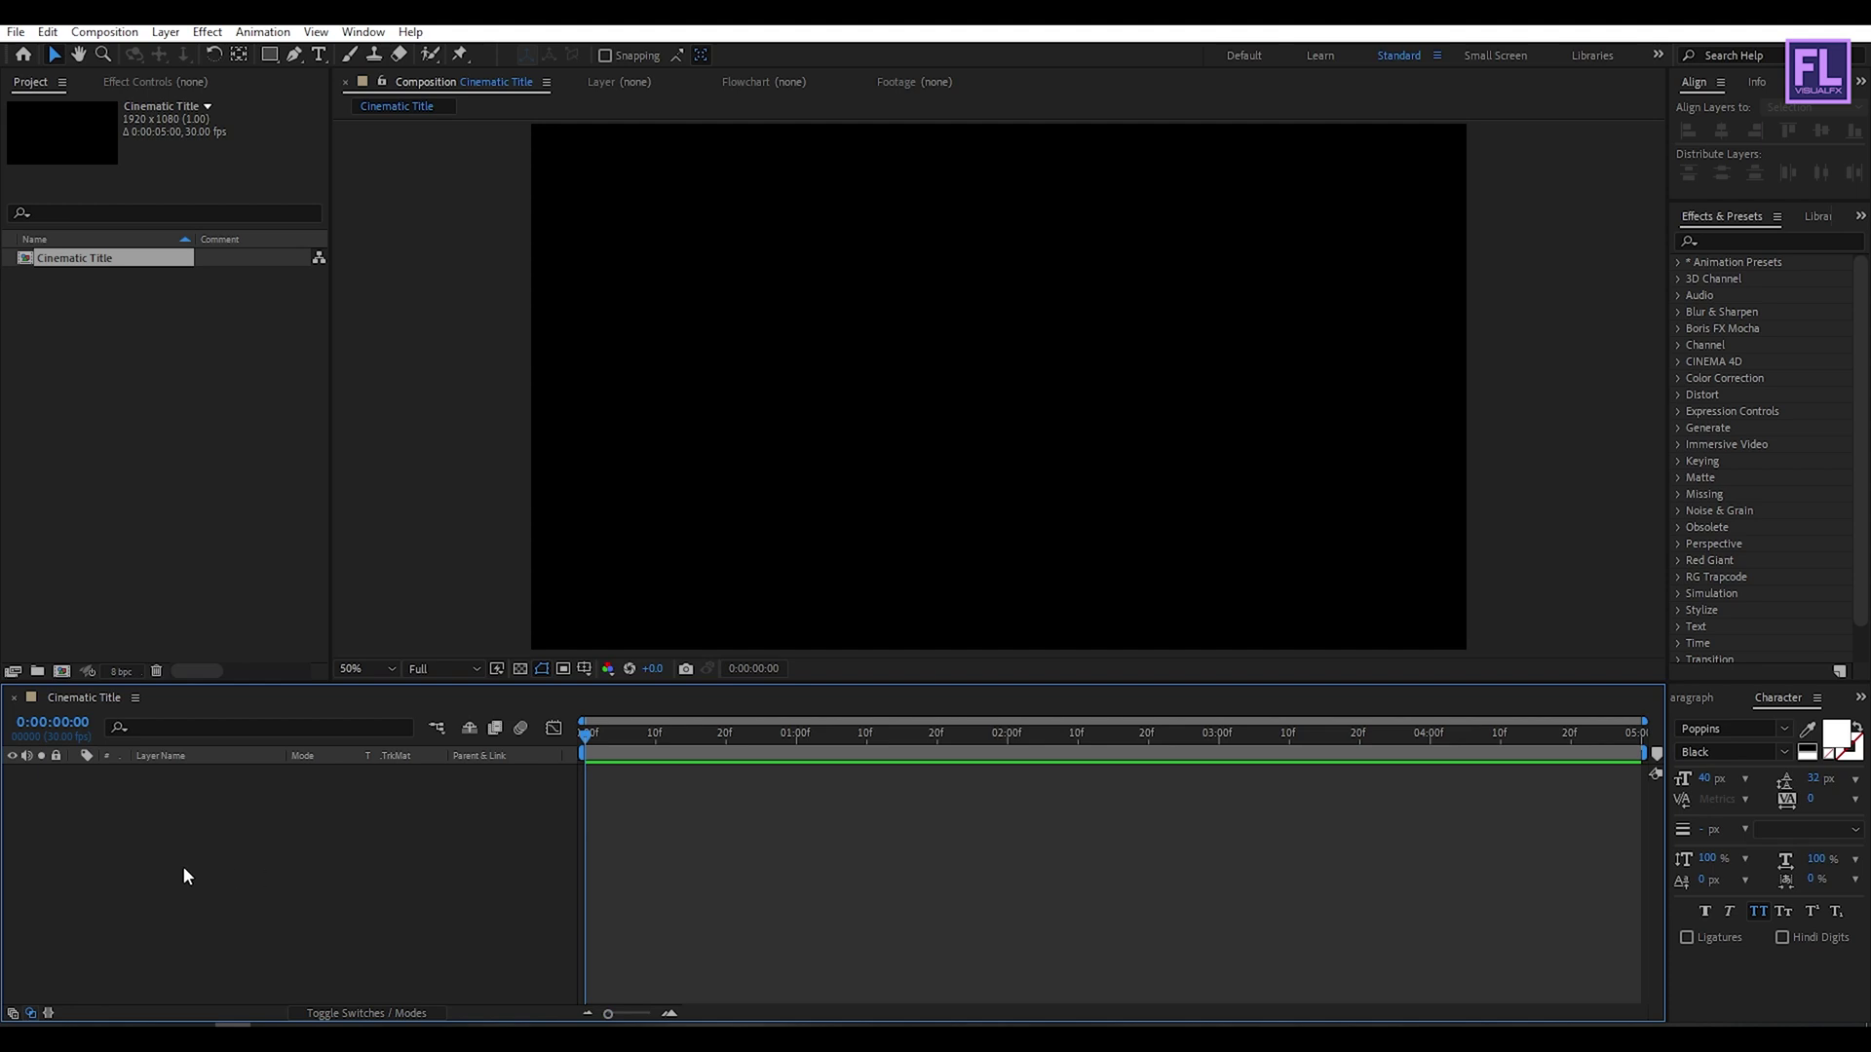
# Step: Add a text layer reading "Cinematic" to the composition
pyautogui.rightClick(163, 843)
pyautogui.moveTo(249, 620)
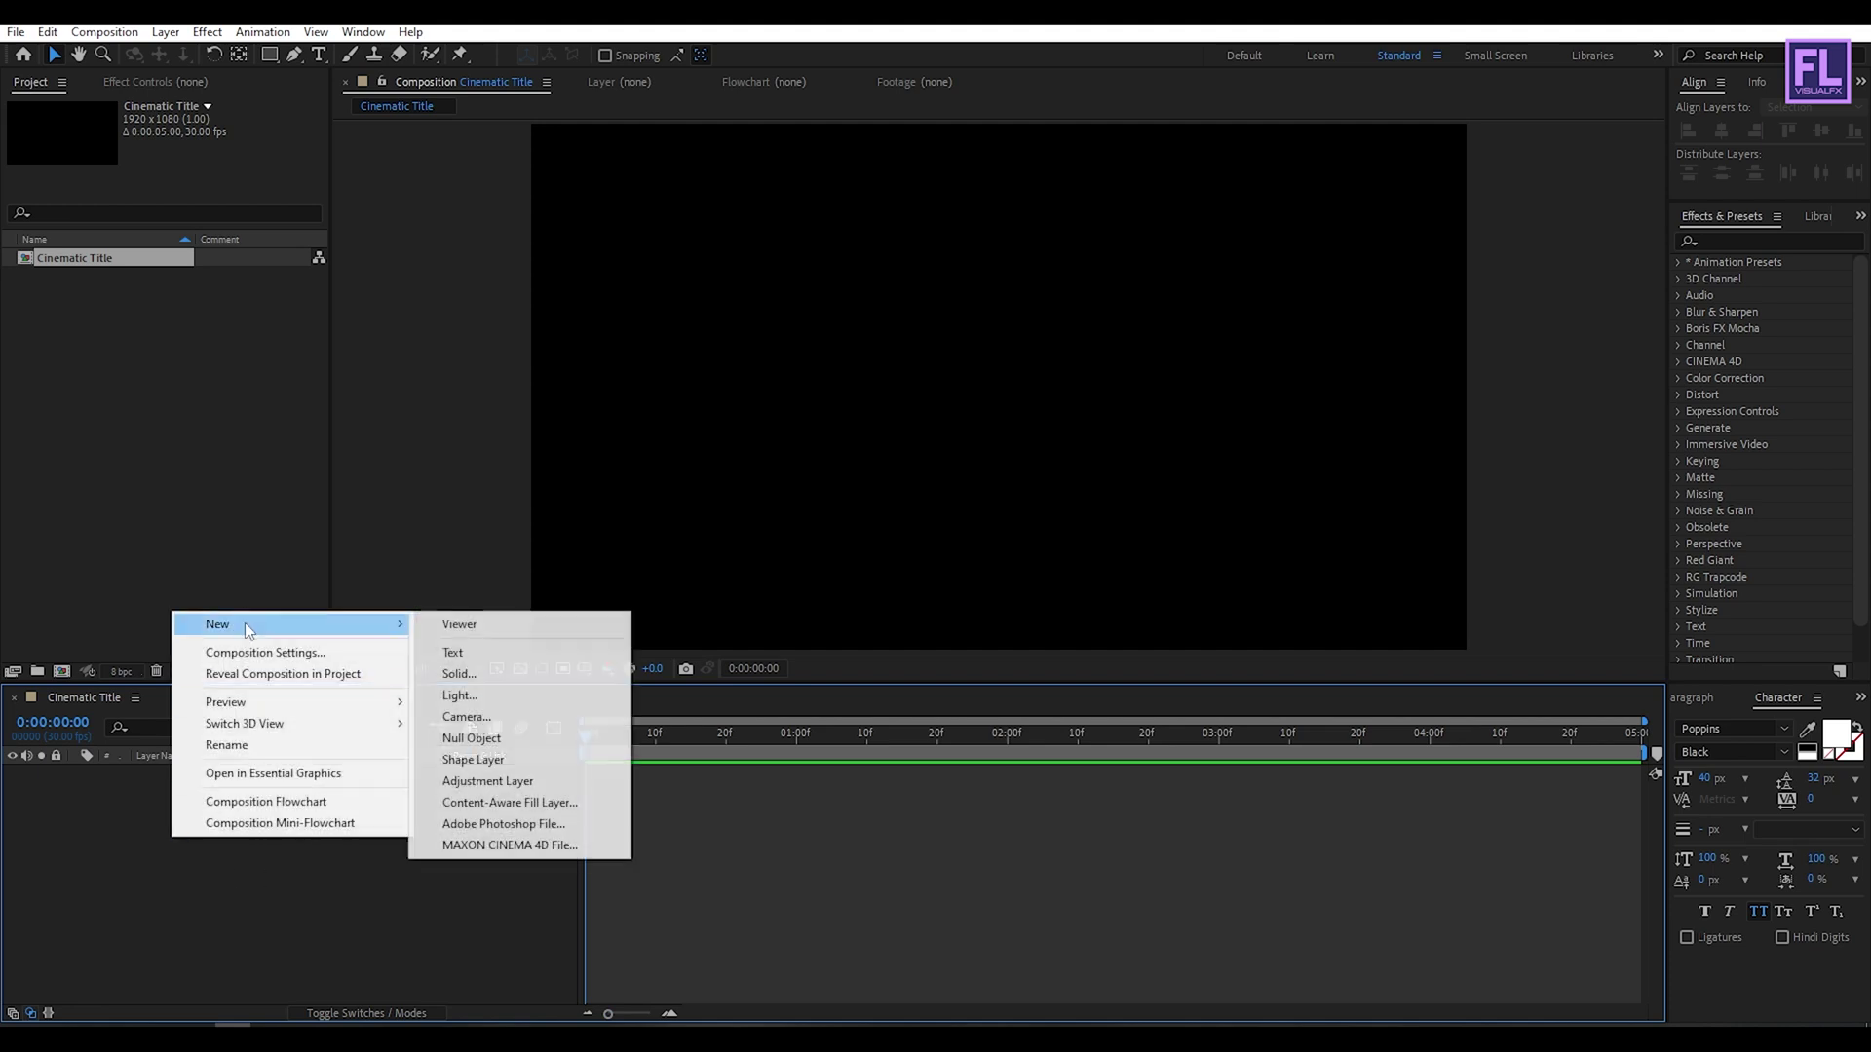
pyautogui.click(479, 650)
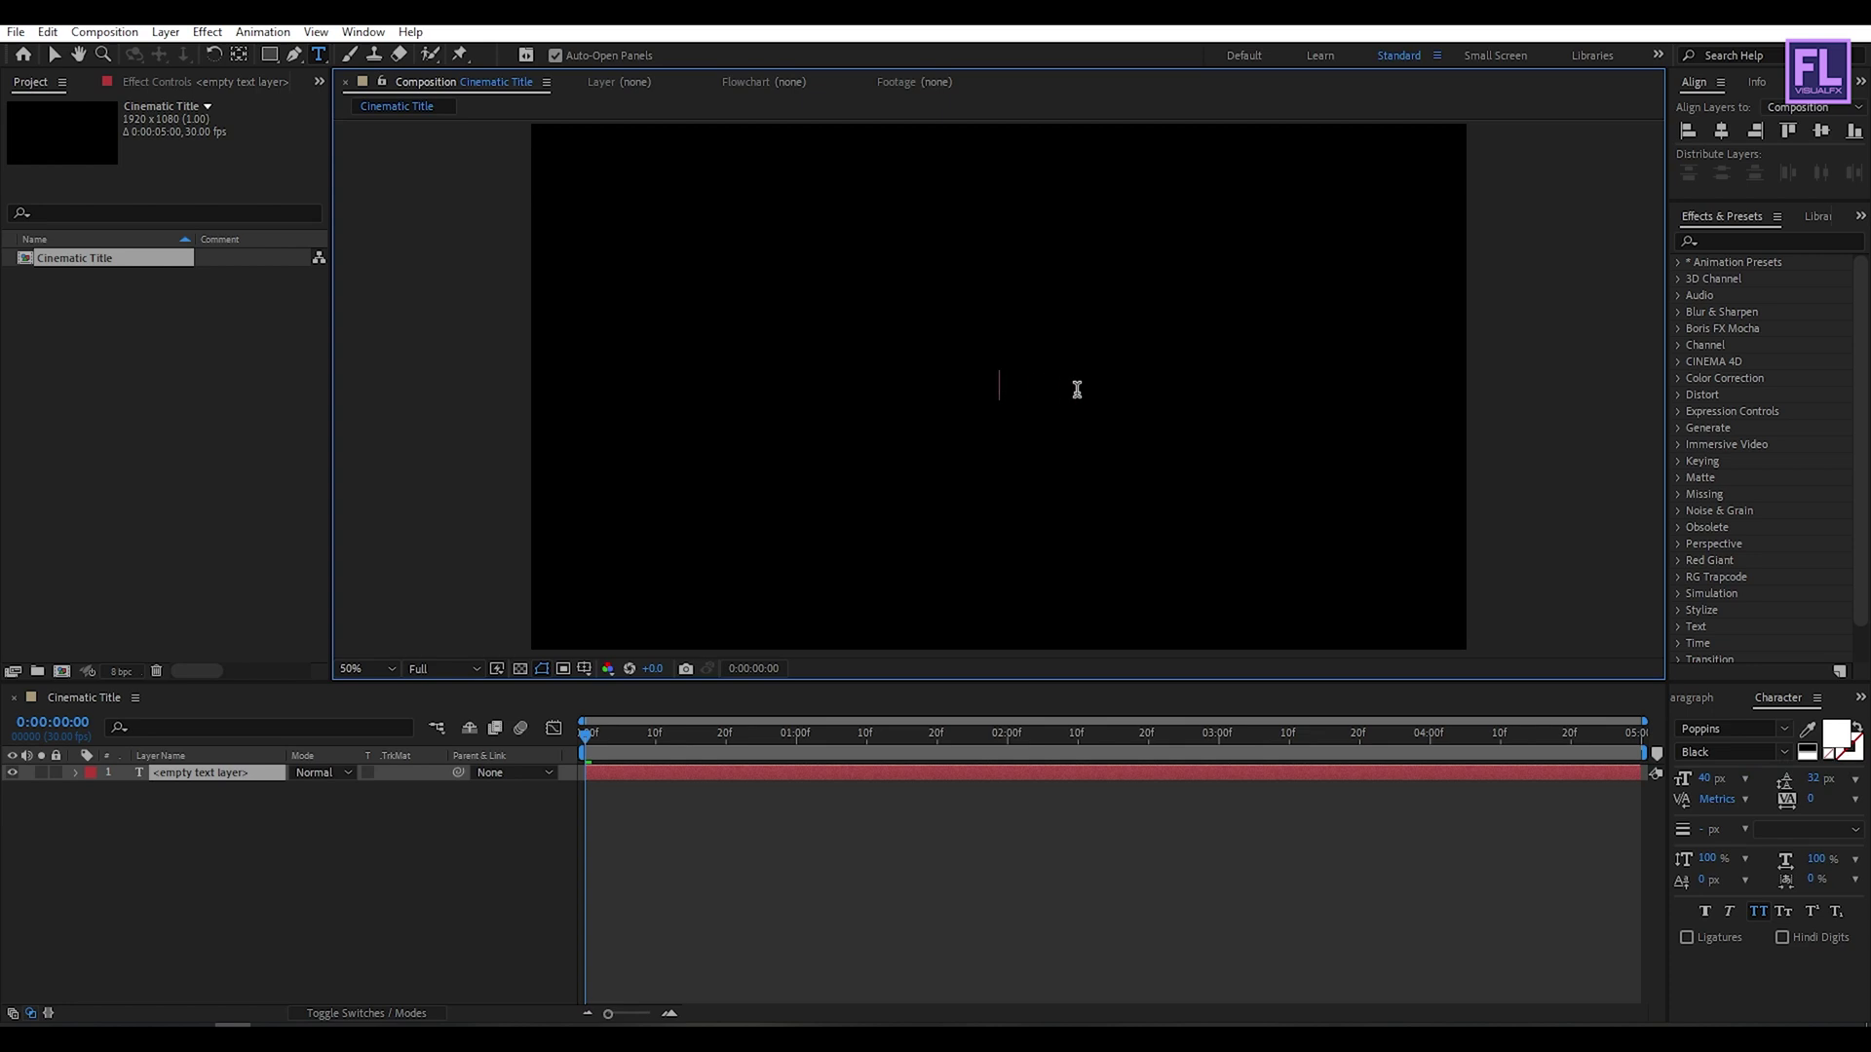
pyautogui.write('Cinema')
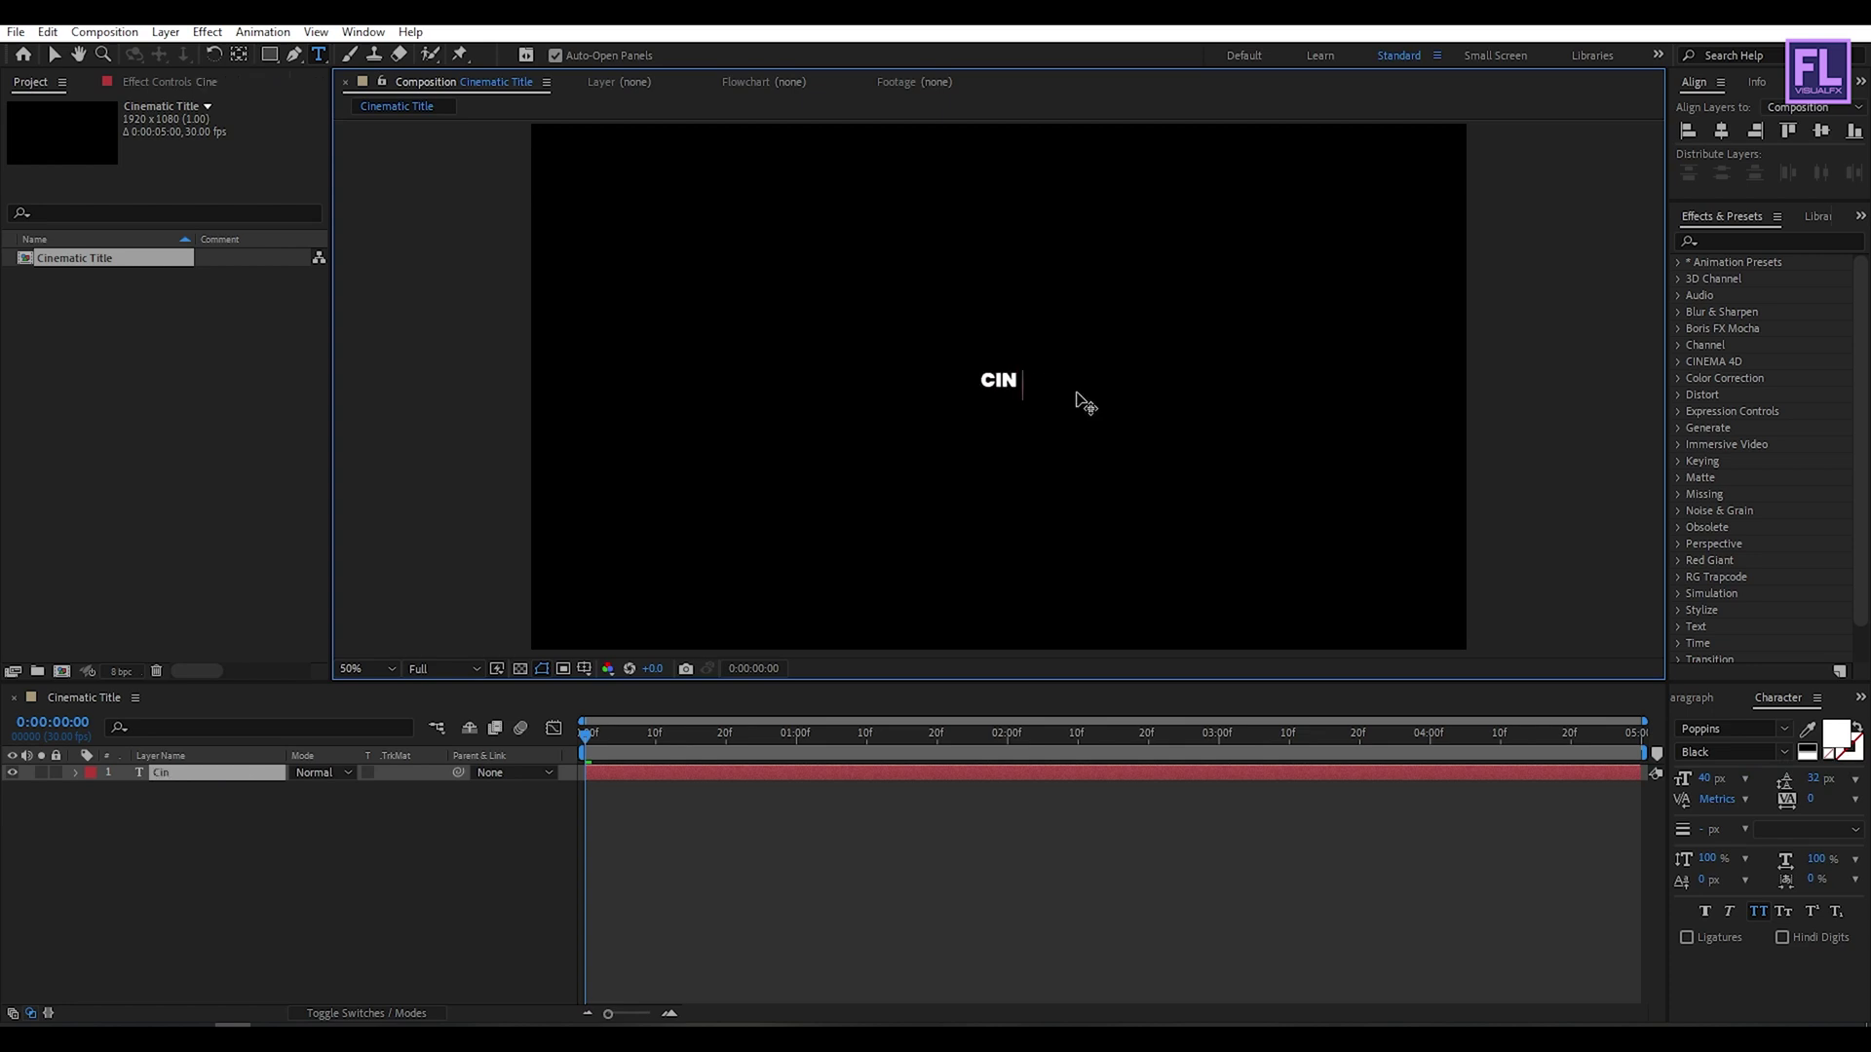
pyautogui.write('tic')
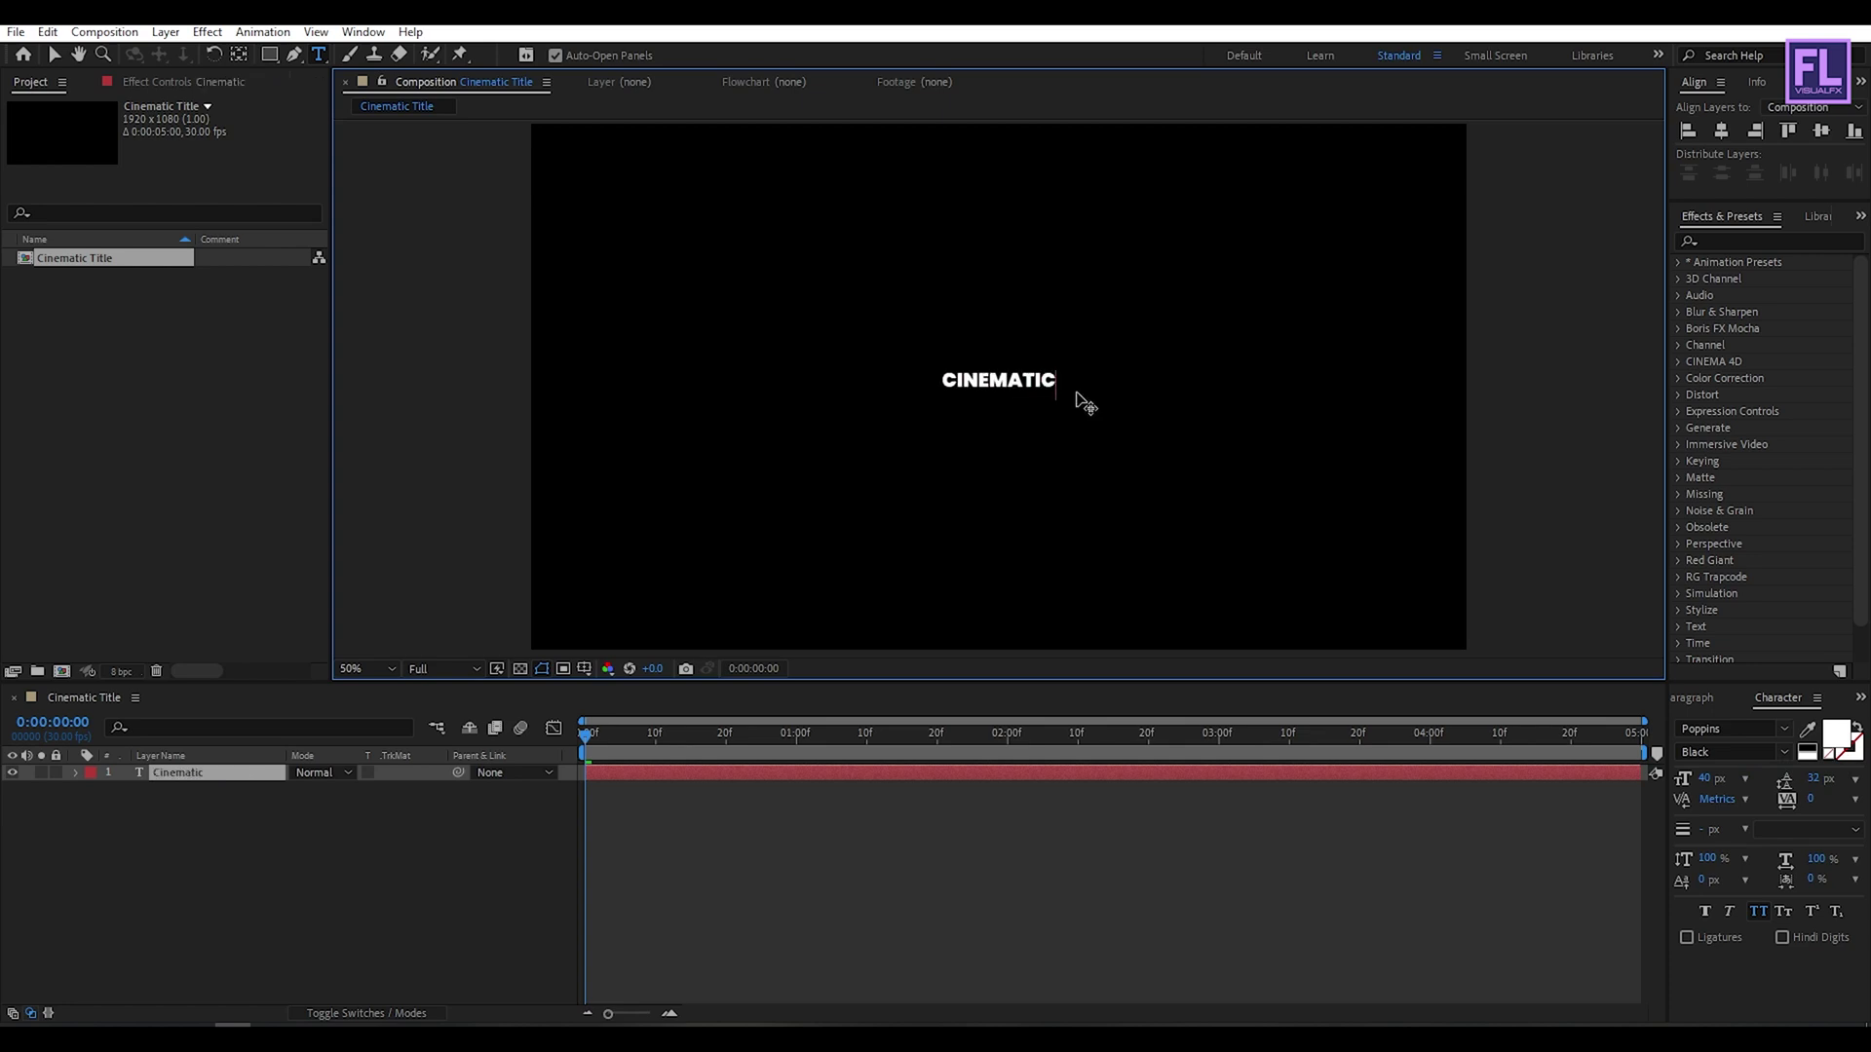
pyautogui.press('KP_Enter')
pyautogui.press('v')
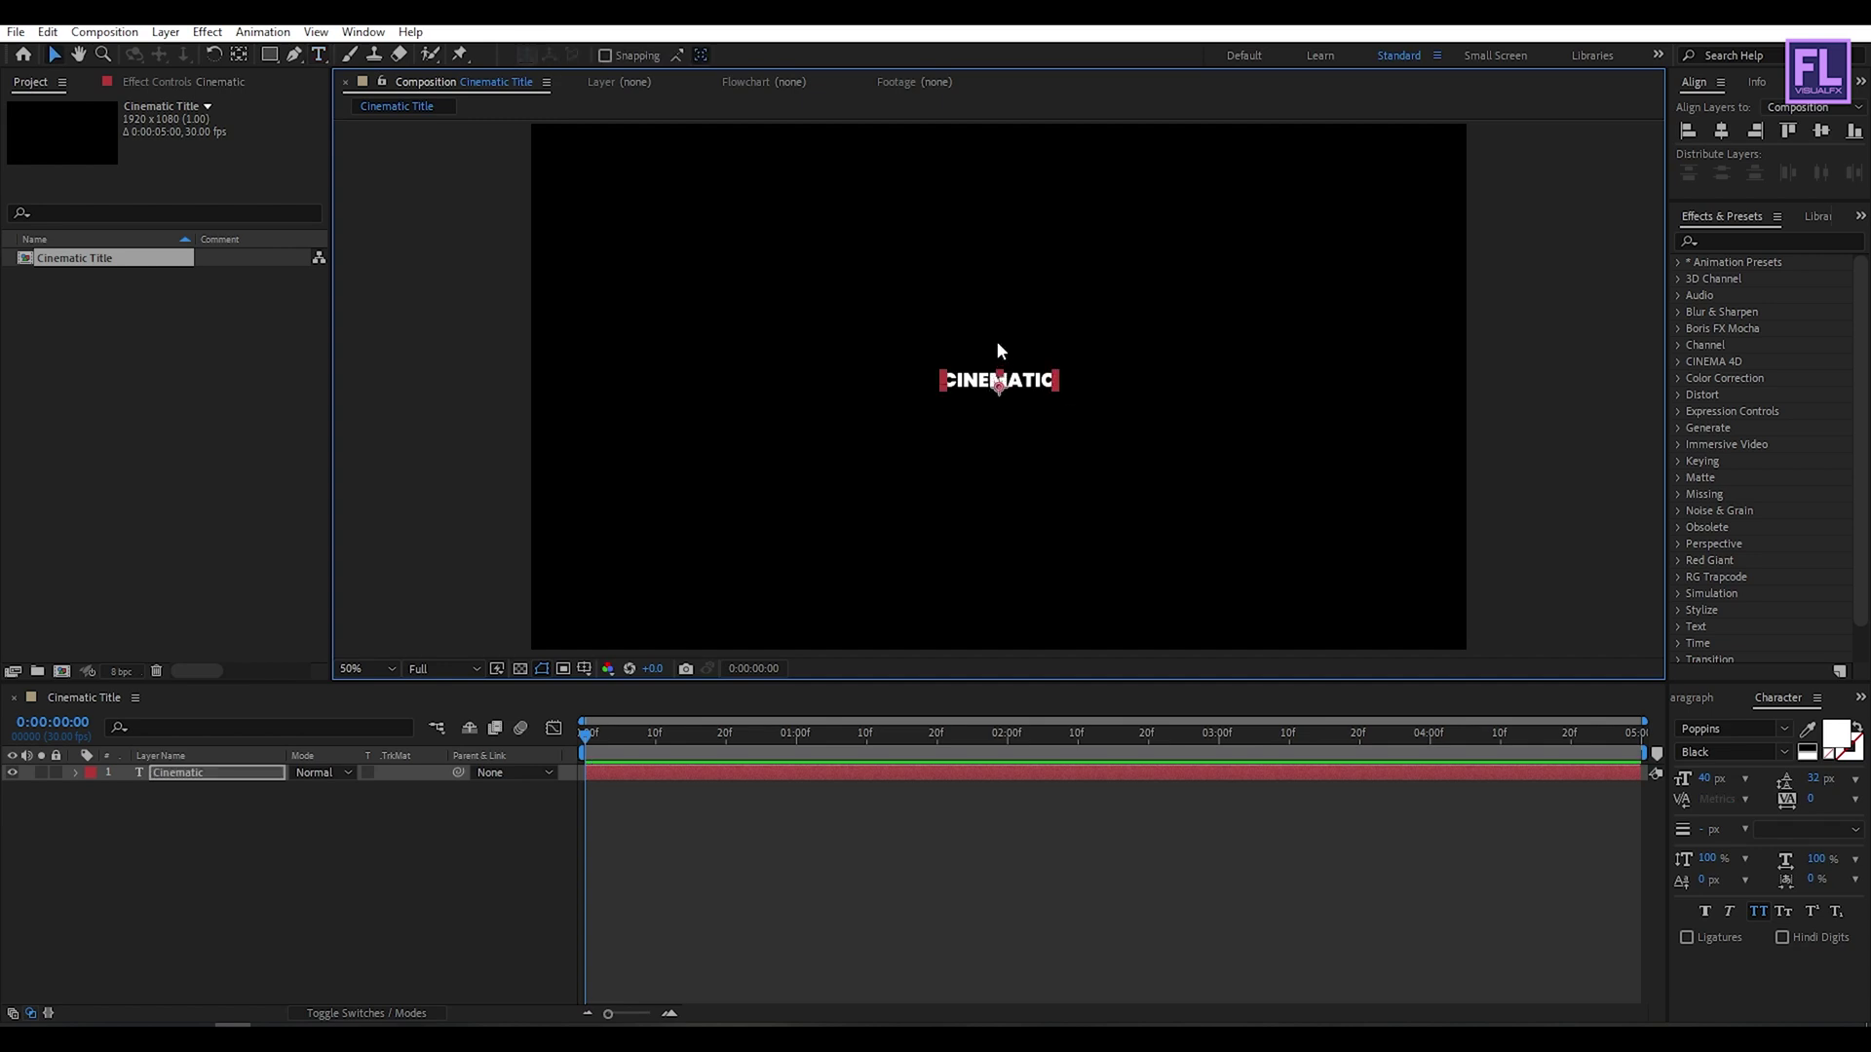
# Step: Enlarge the CINEMATIC text to well over half the frame width and centre it horizontally and vertically in the composition
pyautogui.moveTo(1060, 380); pyautogui.dragTo(1282, 269)
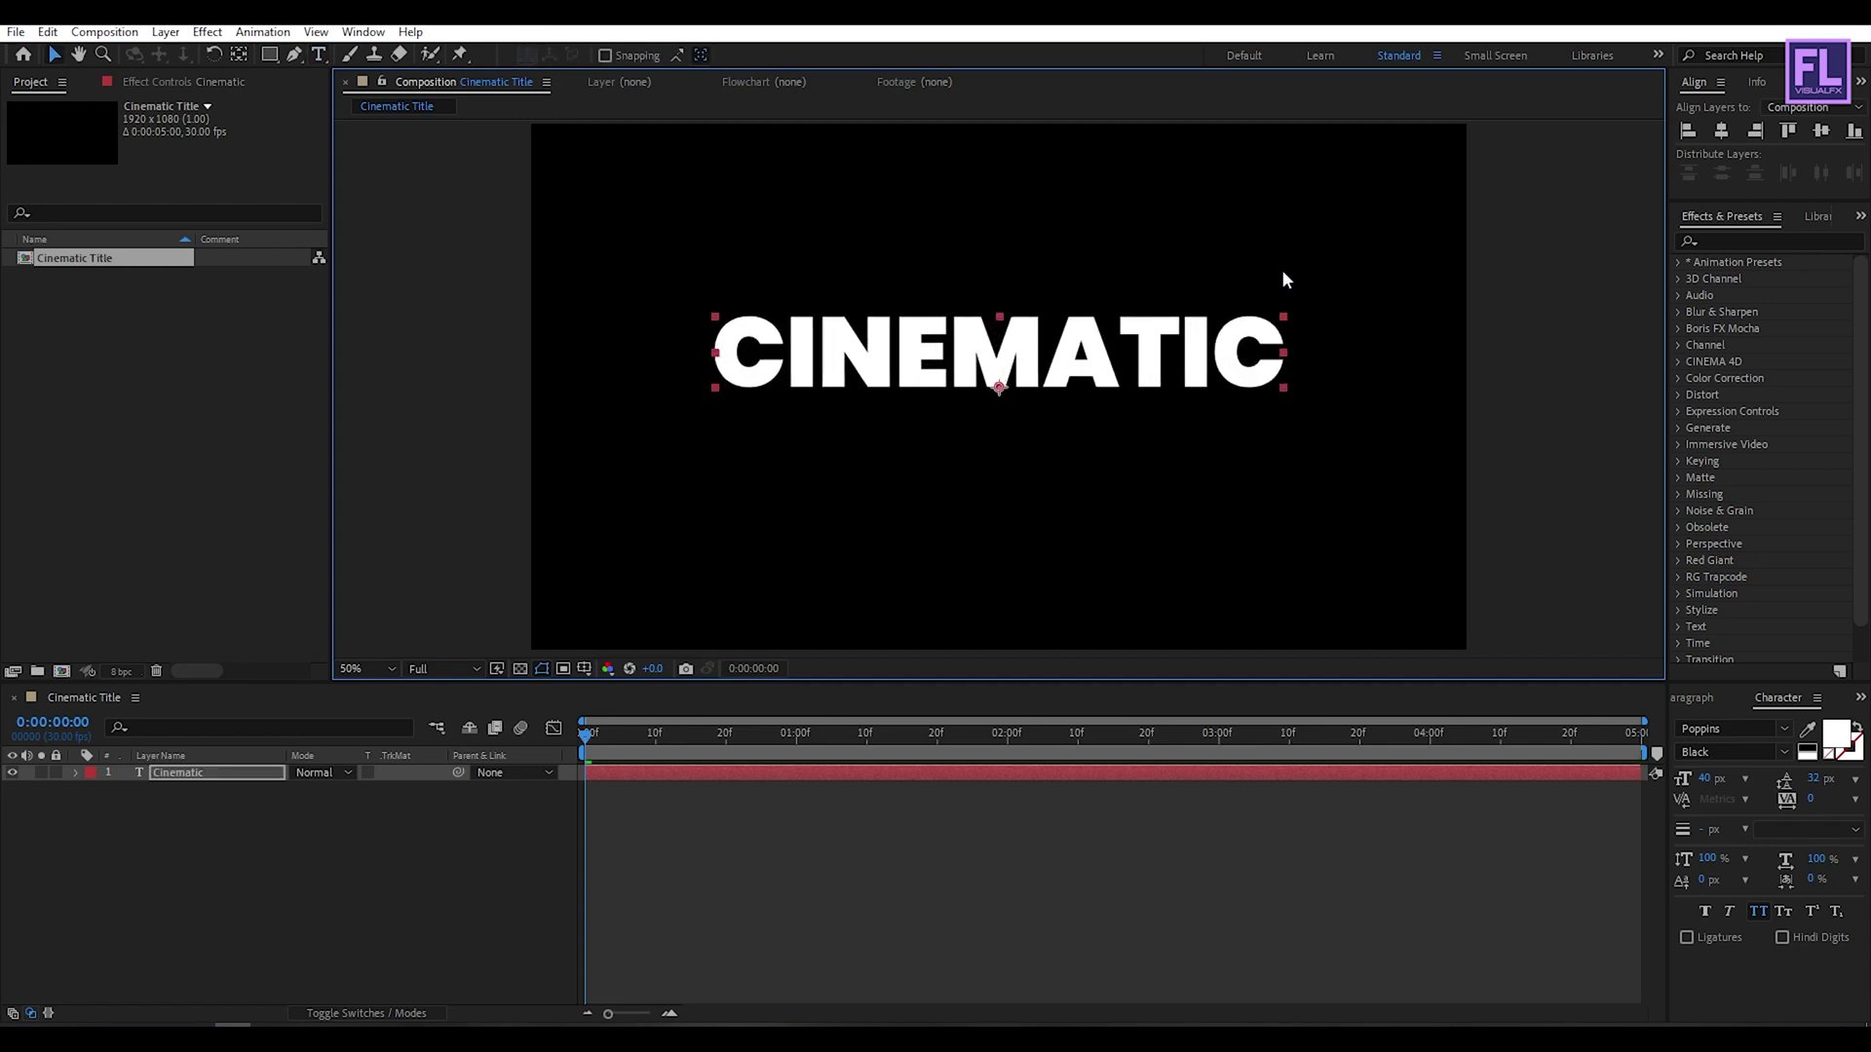
pyautogui.click(1721, 131)
pyautogui.click(1821, 131)
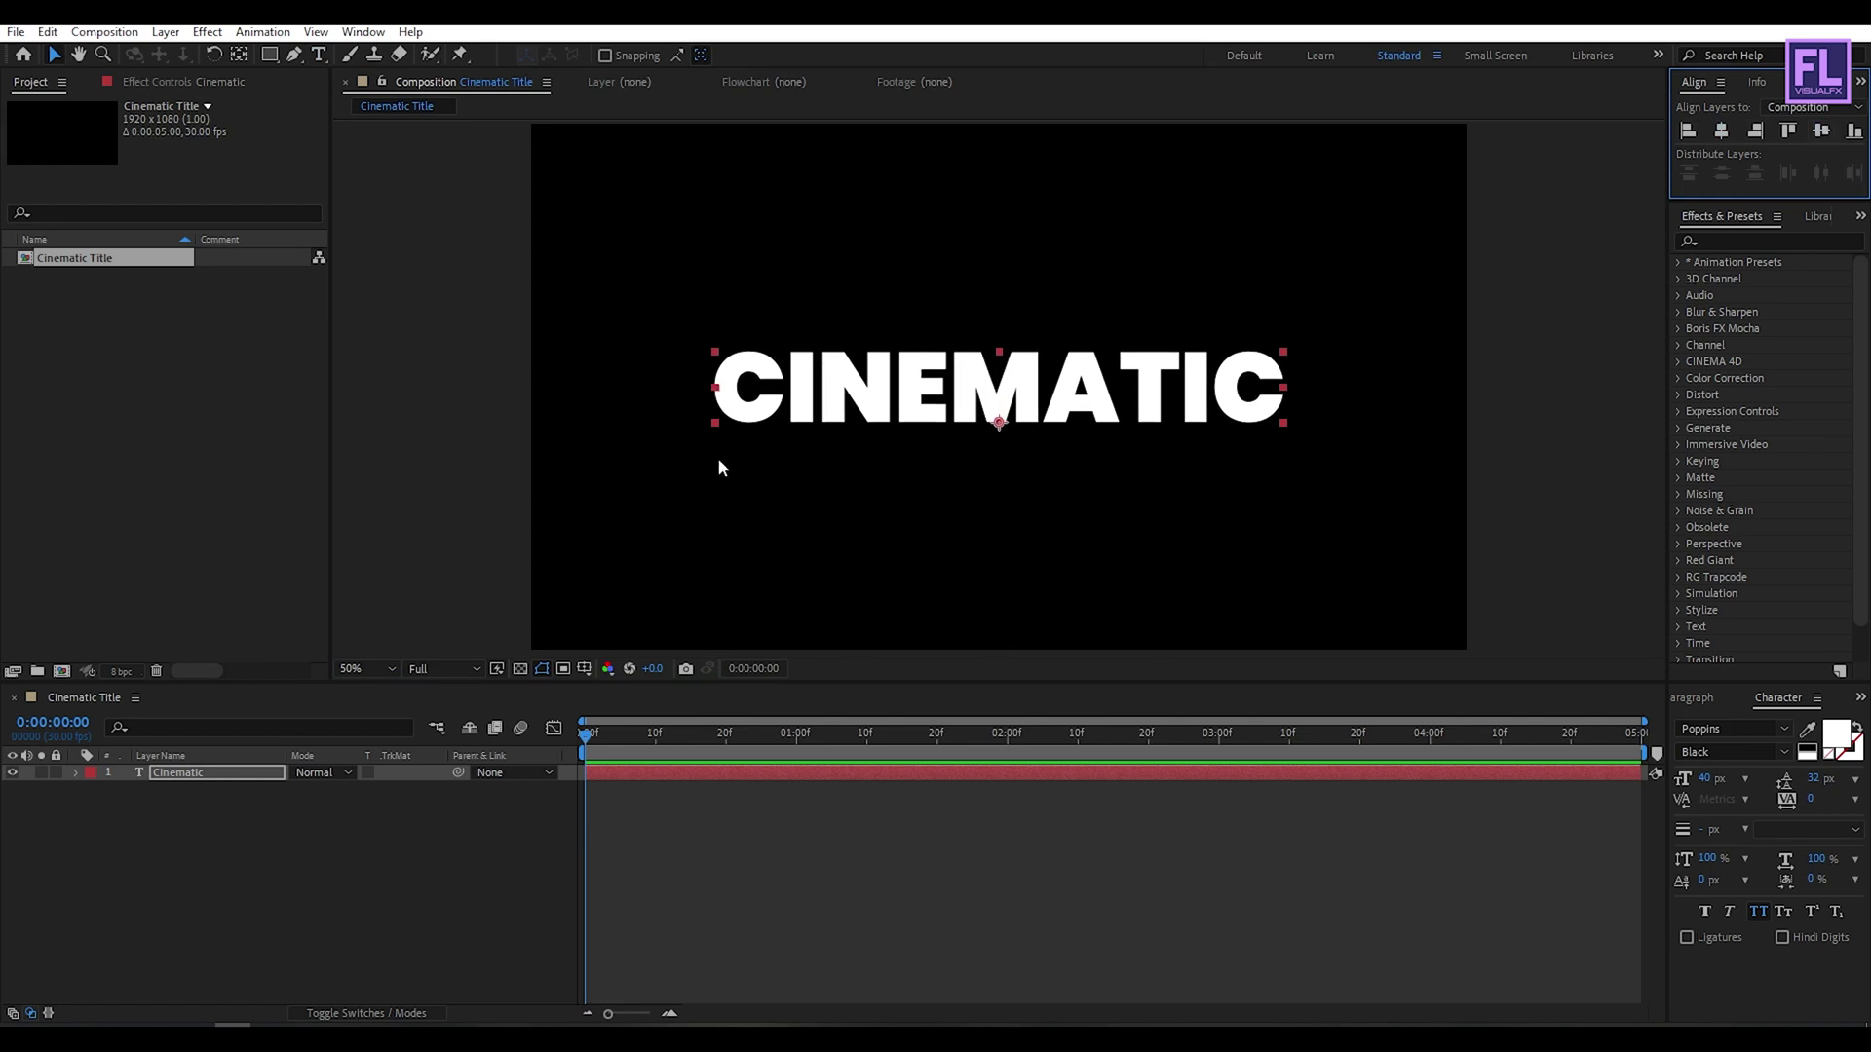
pyautogui.click(475, 430)
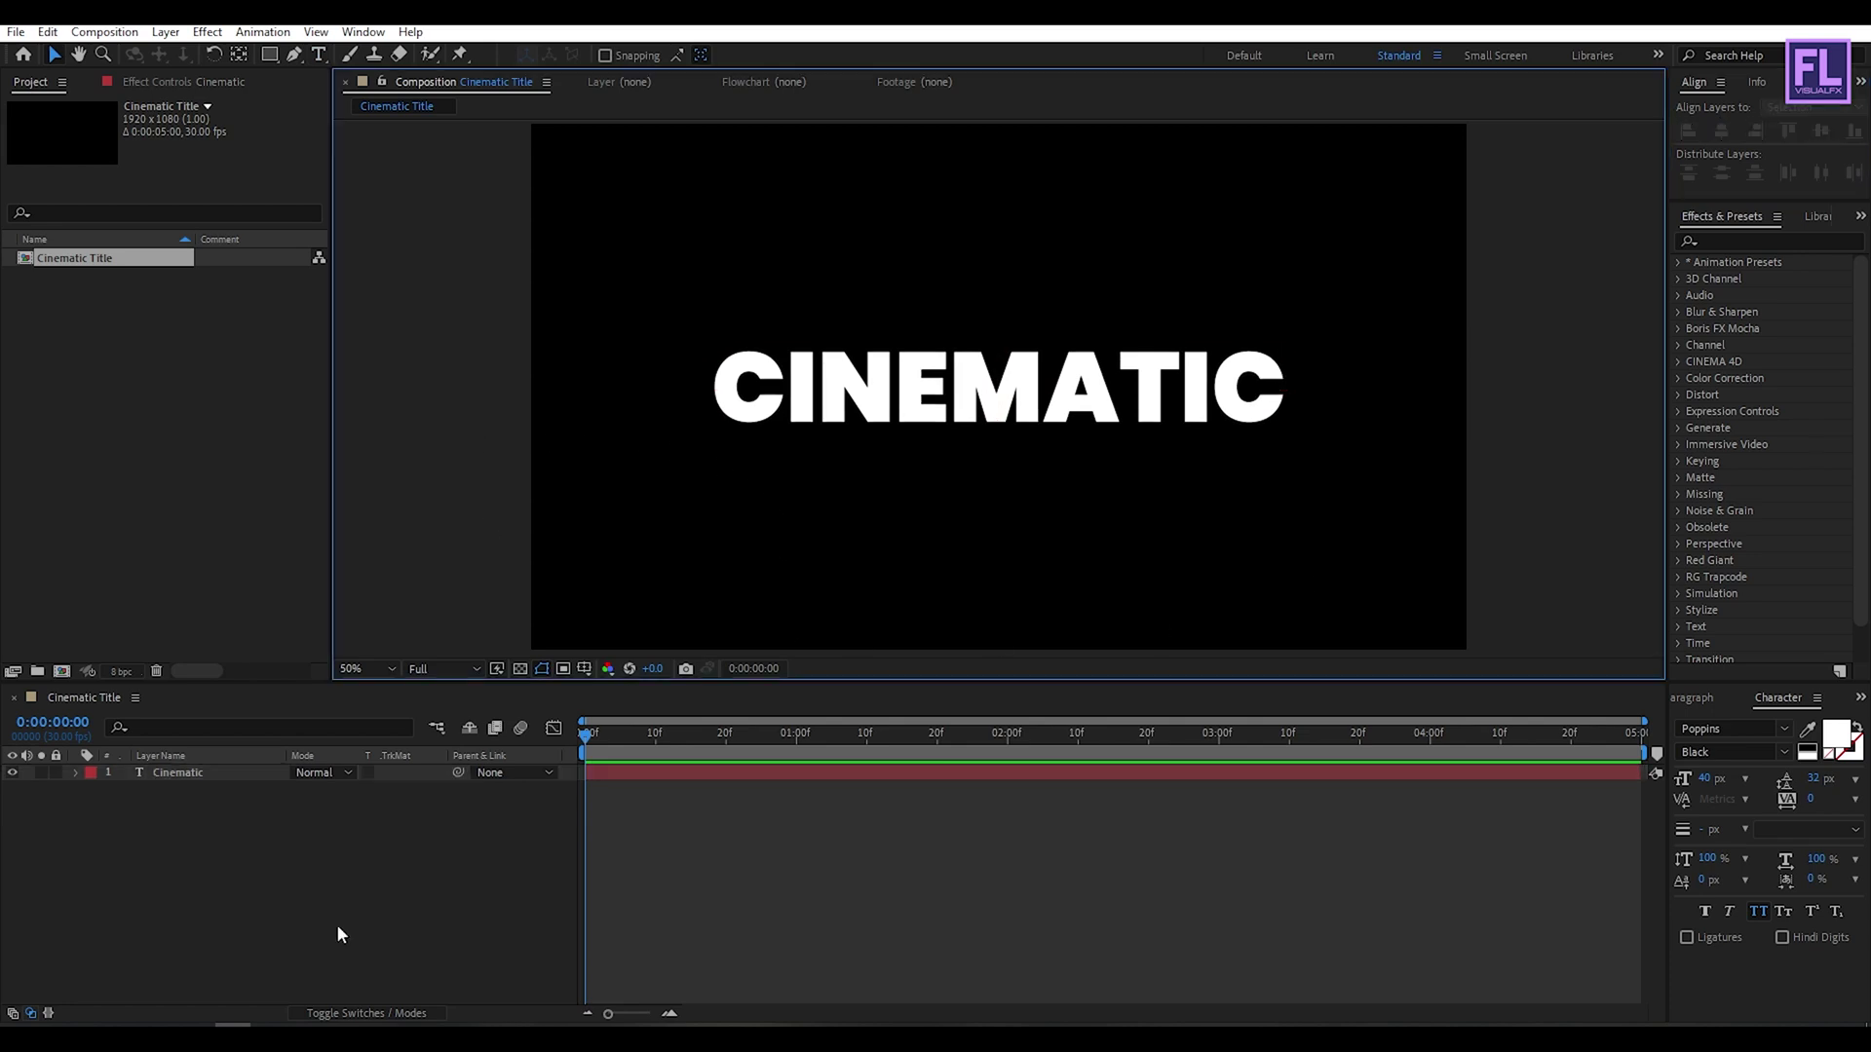
# Step: Import the gold particles .mov clip and gold-texture-wallpaper.jpg into the project
pyautogui.moveTo(195, 1023)
pyautogui.click(104, 975)
pyautogui.moveTo(936, 583); pyautogui.dragTo(381, 255)
pyautogui.moveTo(568, 405); pyautogui.dragTo(164, 450)
# Step: Place gold-texture-wallpaper.jpg beneath the Cinematic text layer and scale it to 21%
pyautogui.click(83, 295)
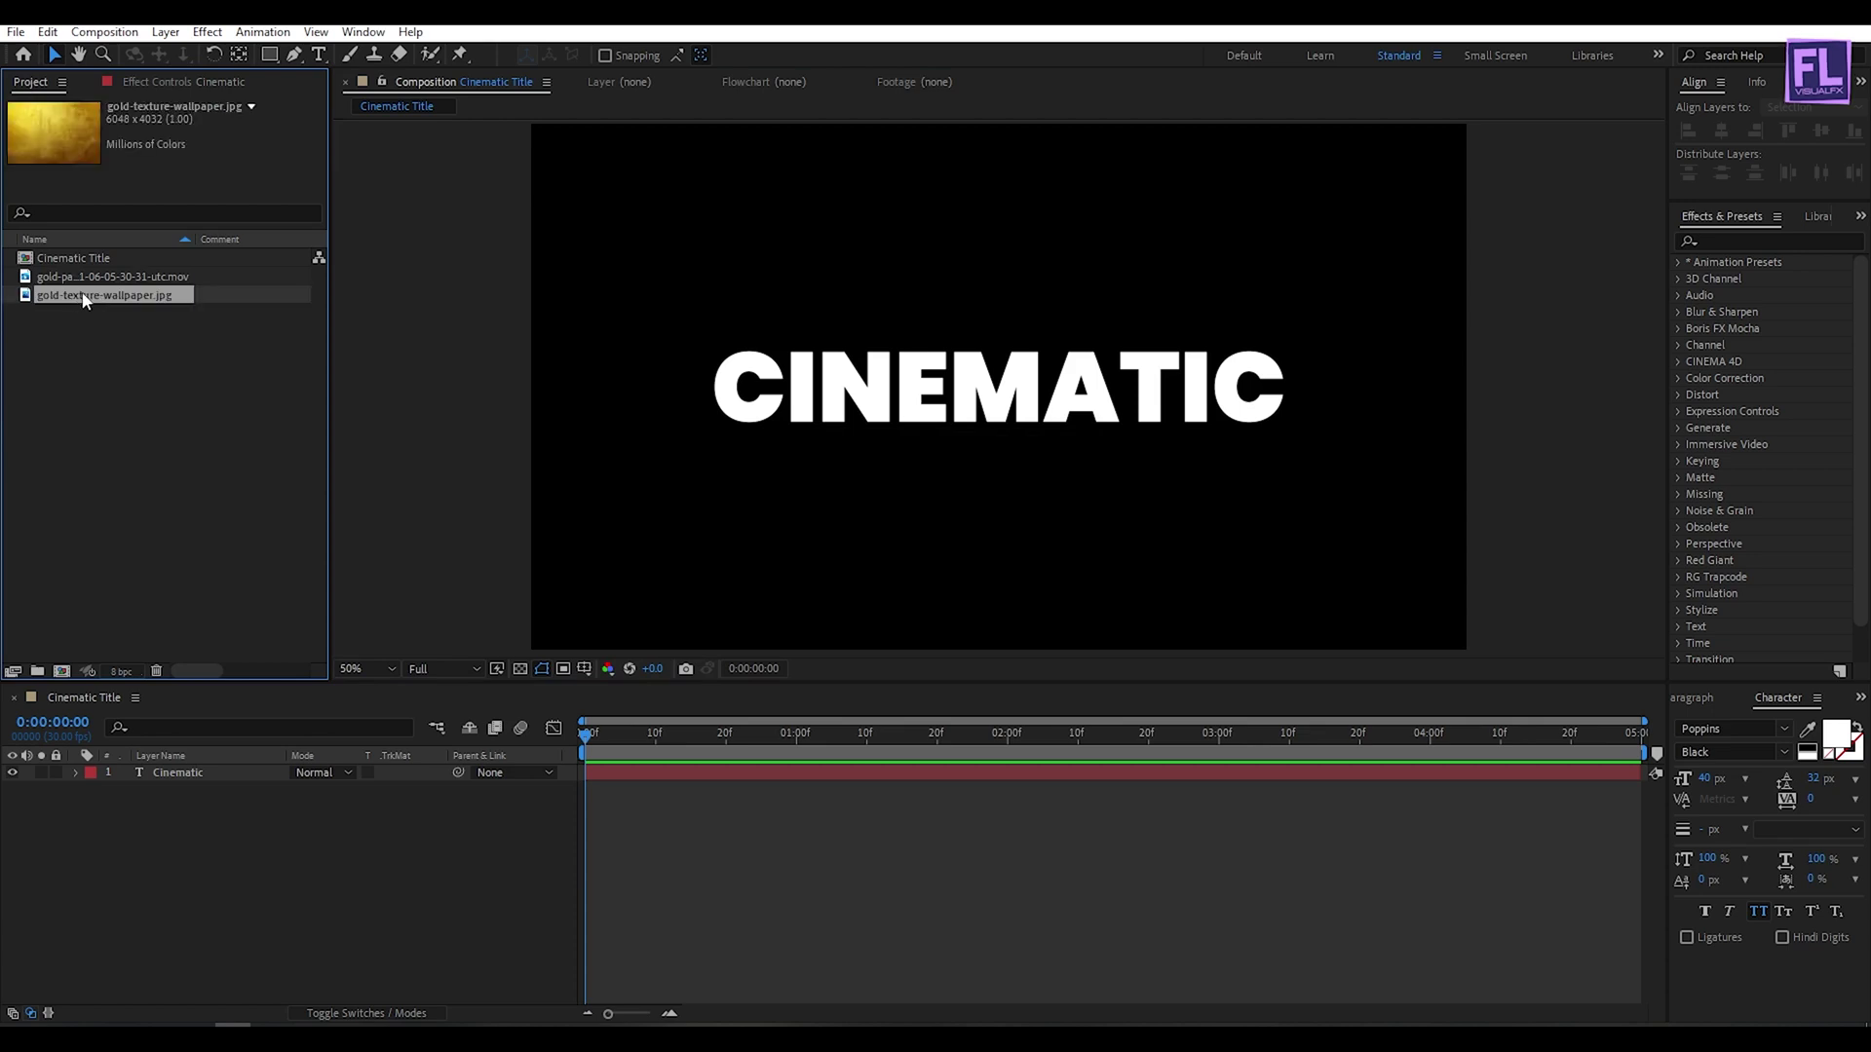
pyautogui.moveTo(78, 304); pyautogui.dragTo(196, 789)
pyautogui.moveTo(351, 806); pyautogui.dragTo(297, 818)
pyautogui.click(300, 870)
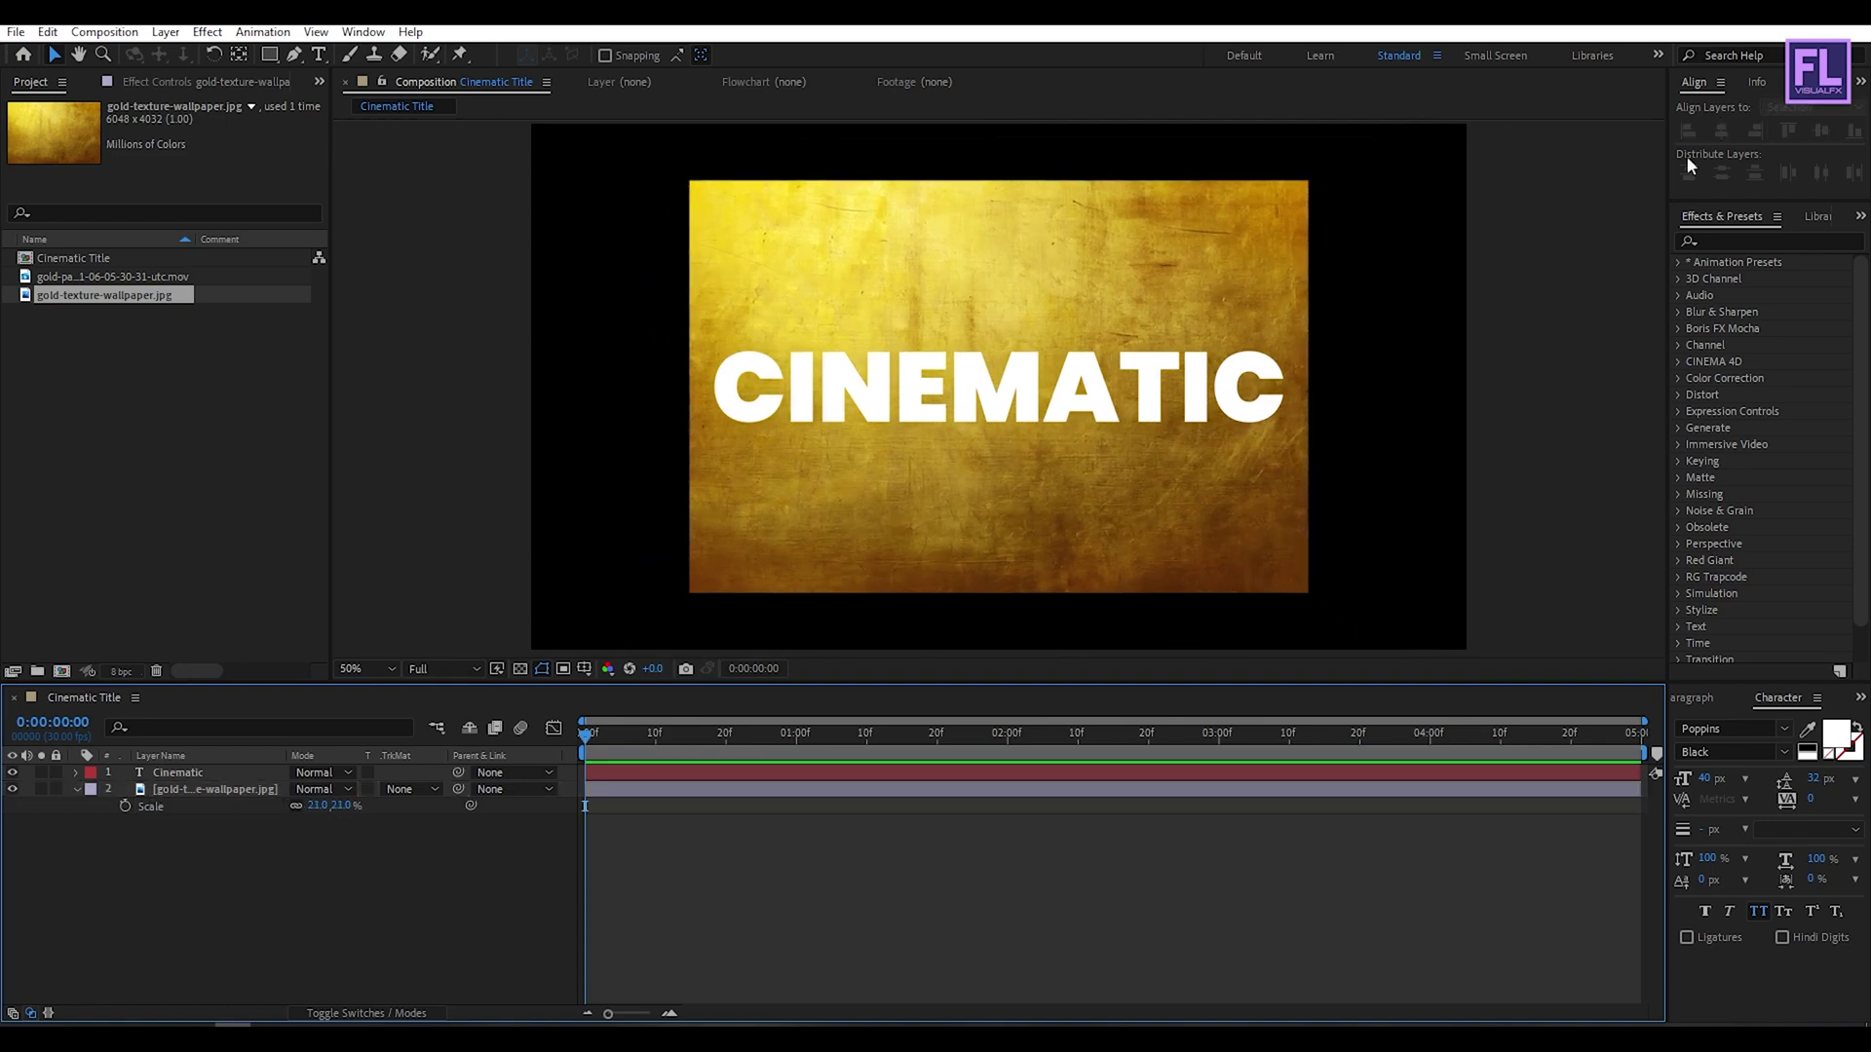
# Step: Apply the Curves effect to the gold texture layer and shape an S-curve with raised highlights and slightly lowered shadows
pyautogui.click(1715, 239)
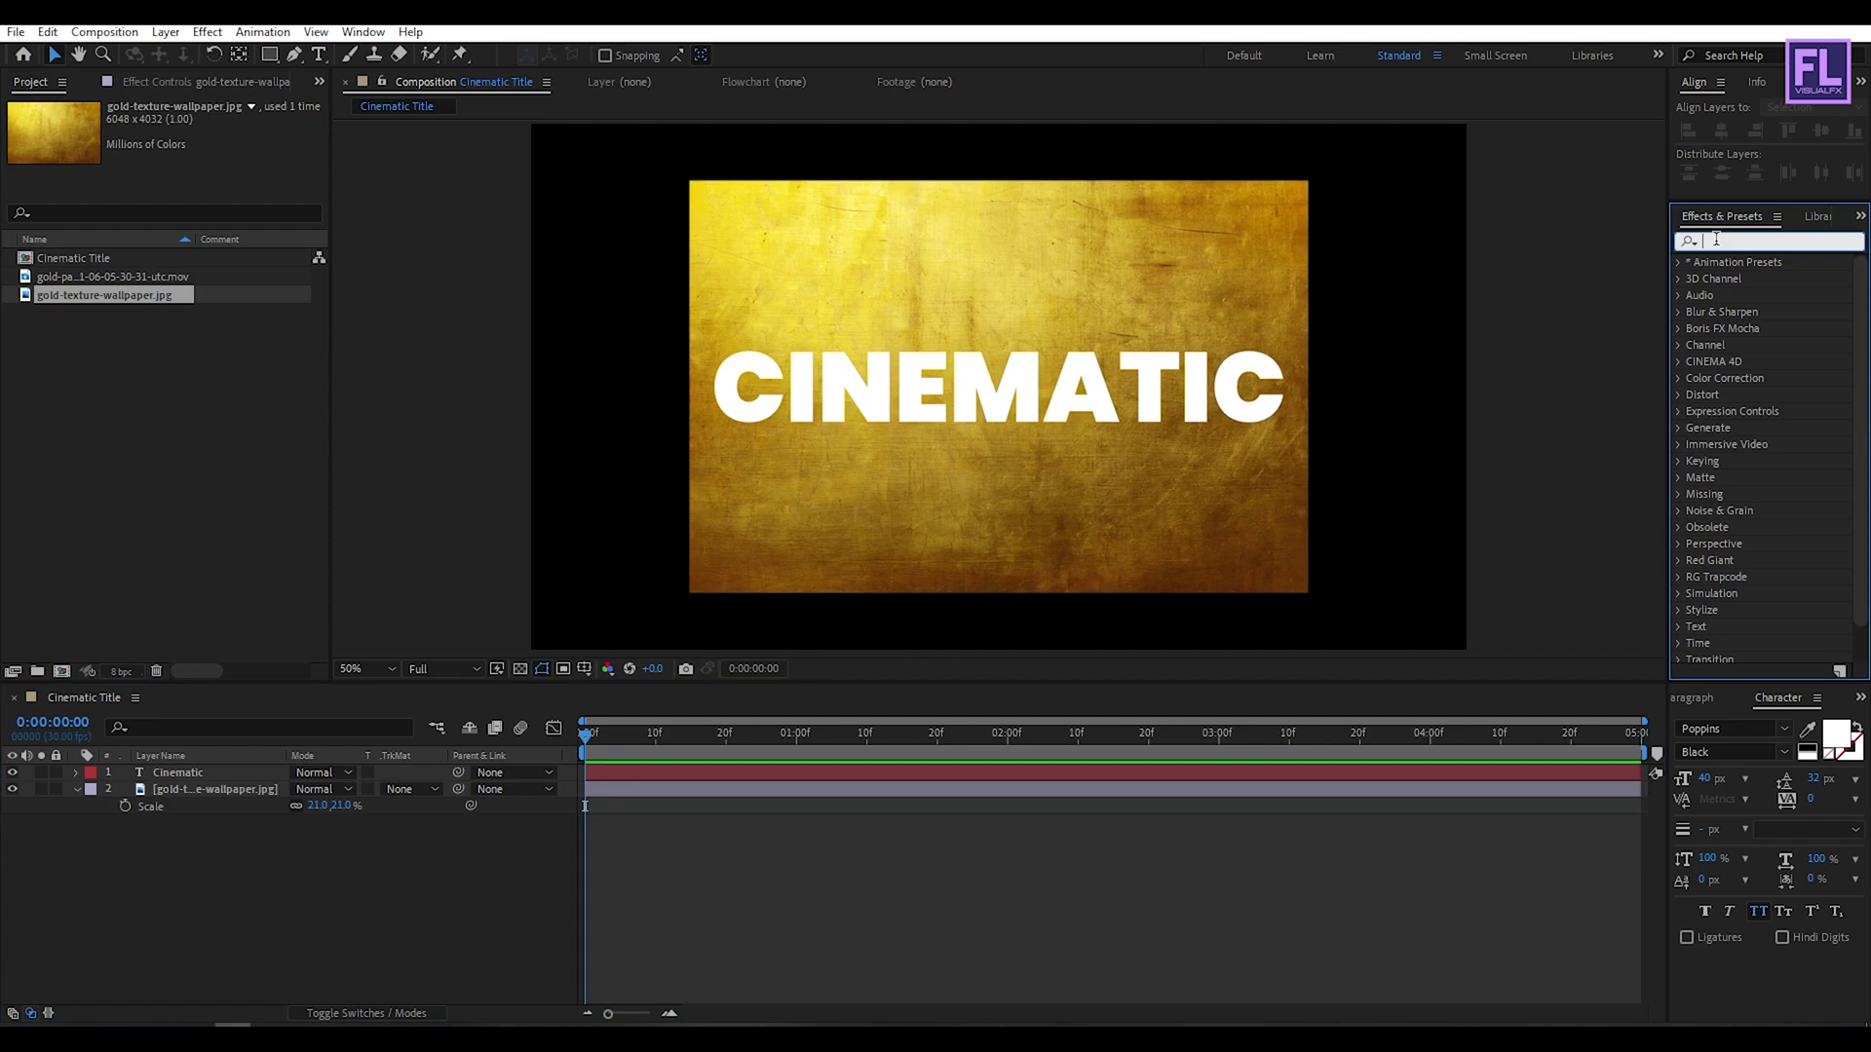
pyautogui.write('curv')
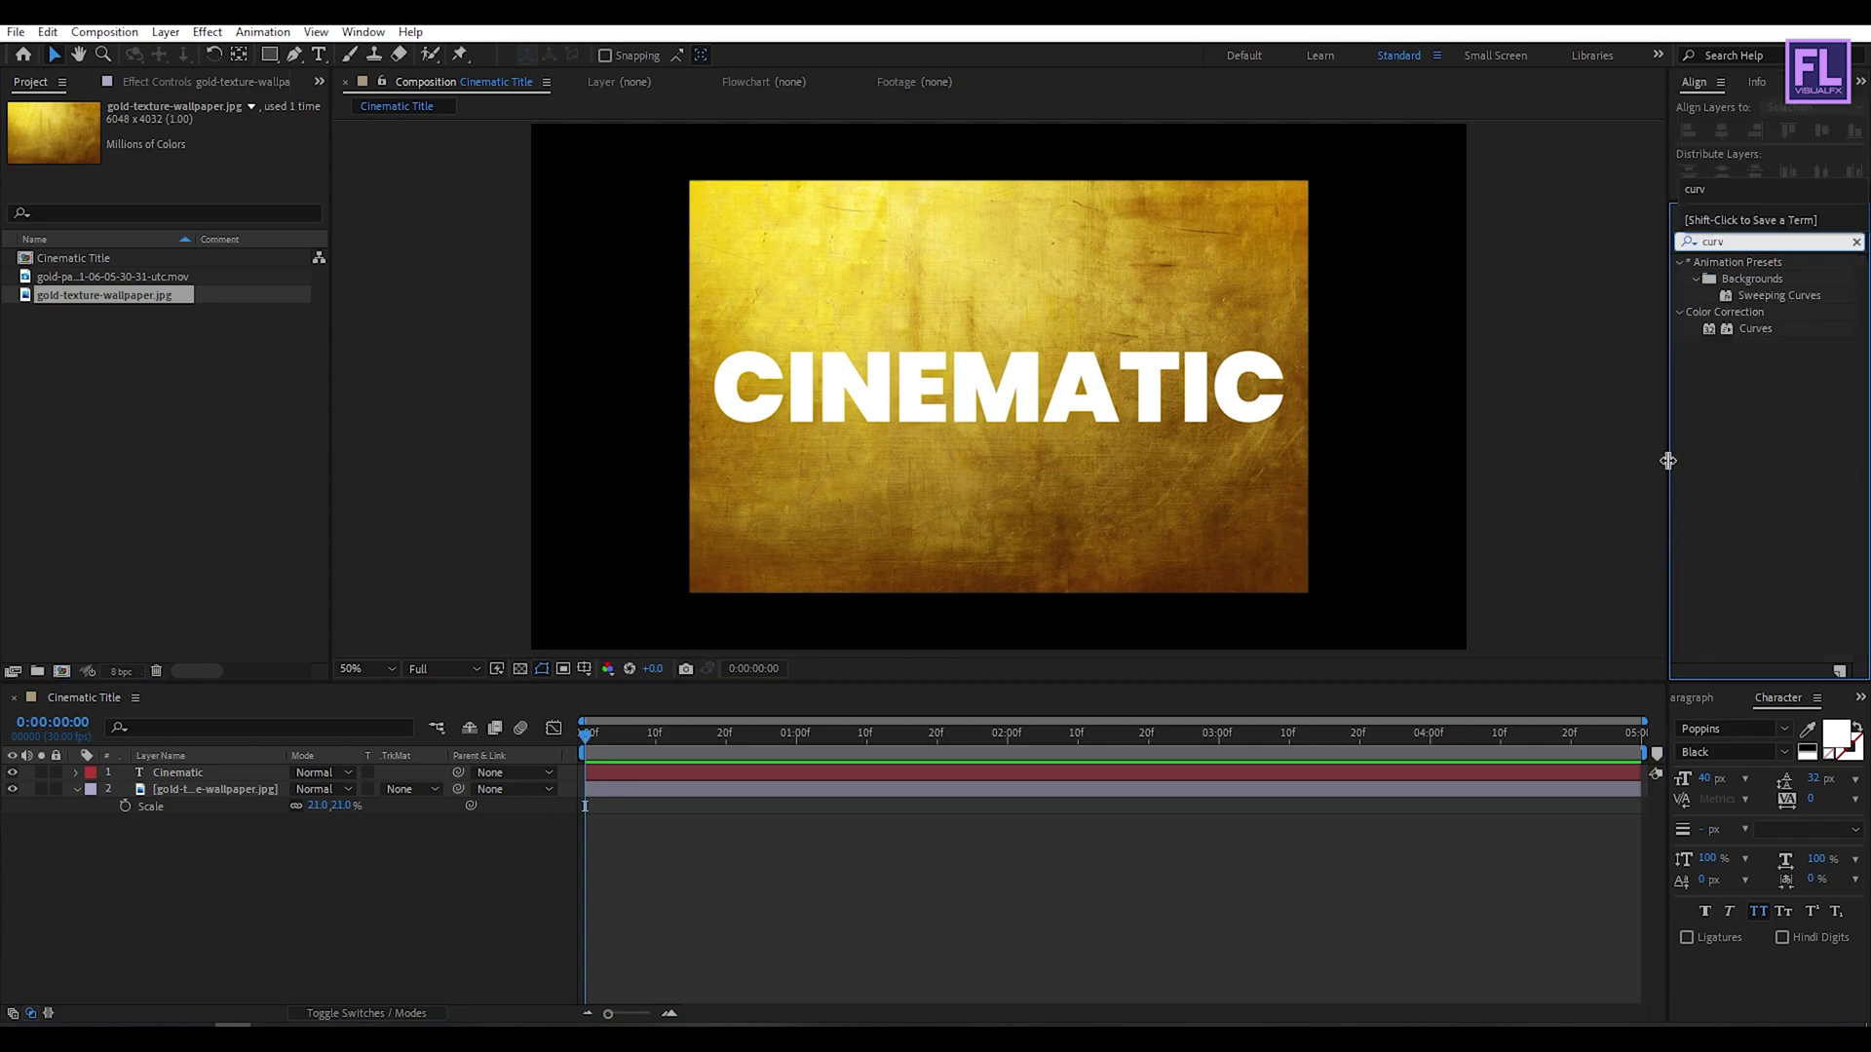
pyautogui.click(1759, 329)
pyautogui.moveTo(1760, 337); pyautogui.dragTo(197, 796)
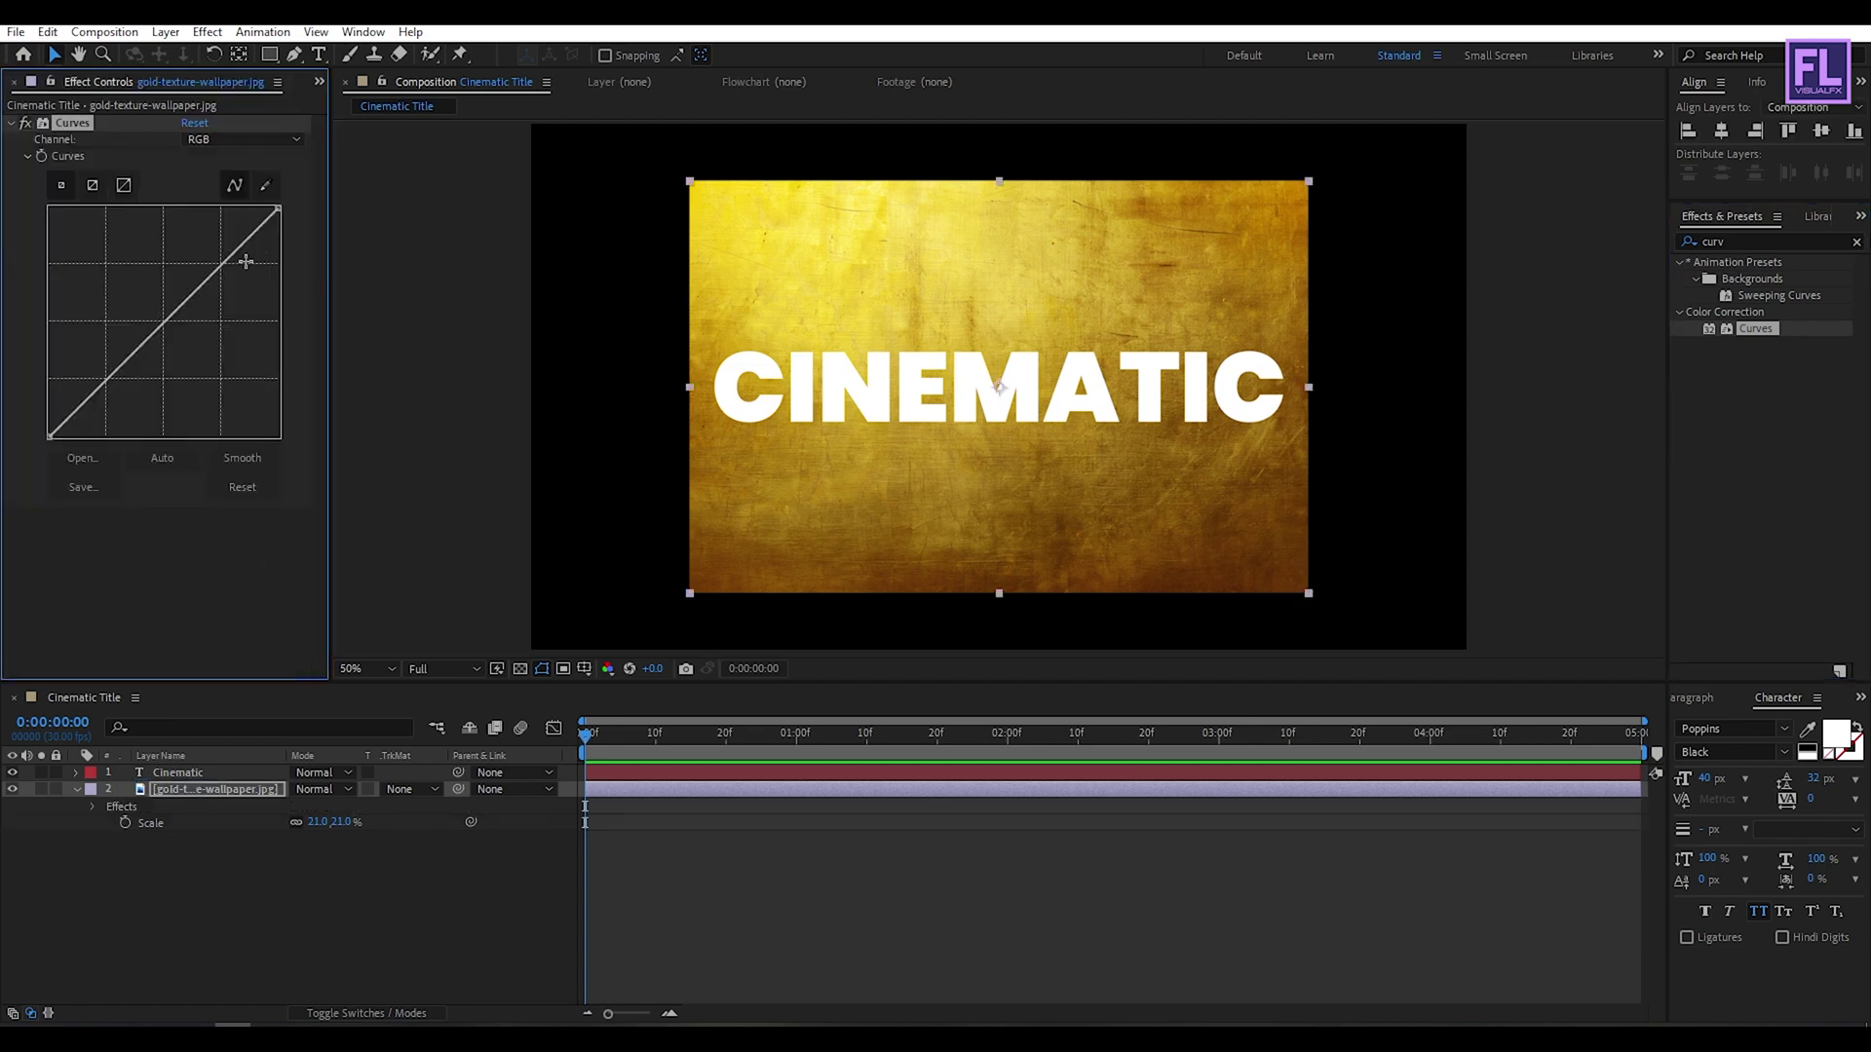
pyautogui.moveTo(225, 269); pyautogui.dragTo(187, 237)
pyautogui.moveTo(105, 348); pyautogui.dragTo(98, 388)
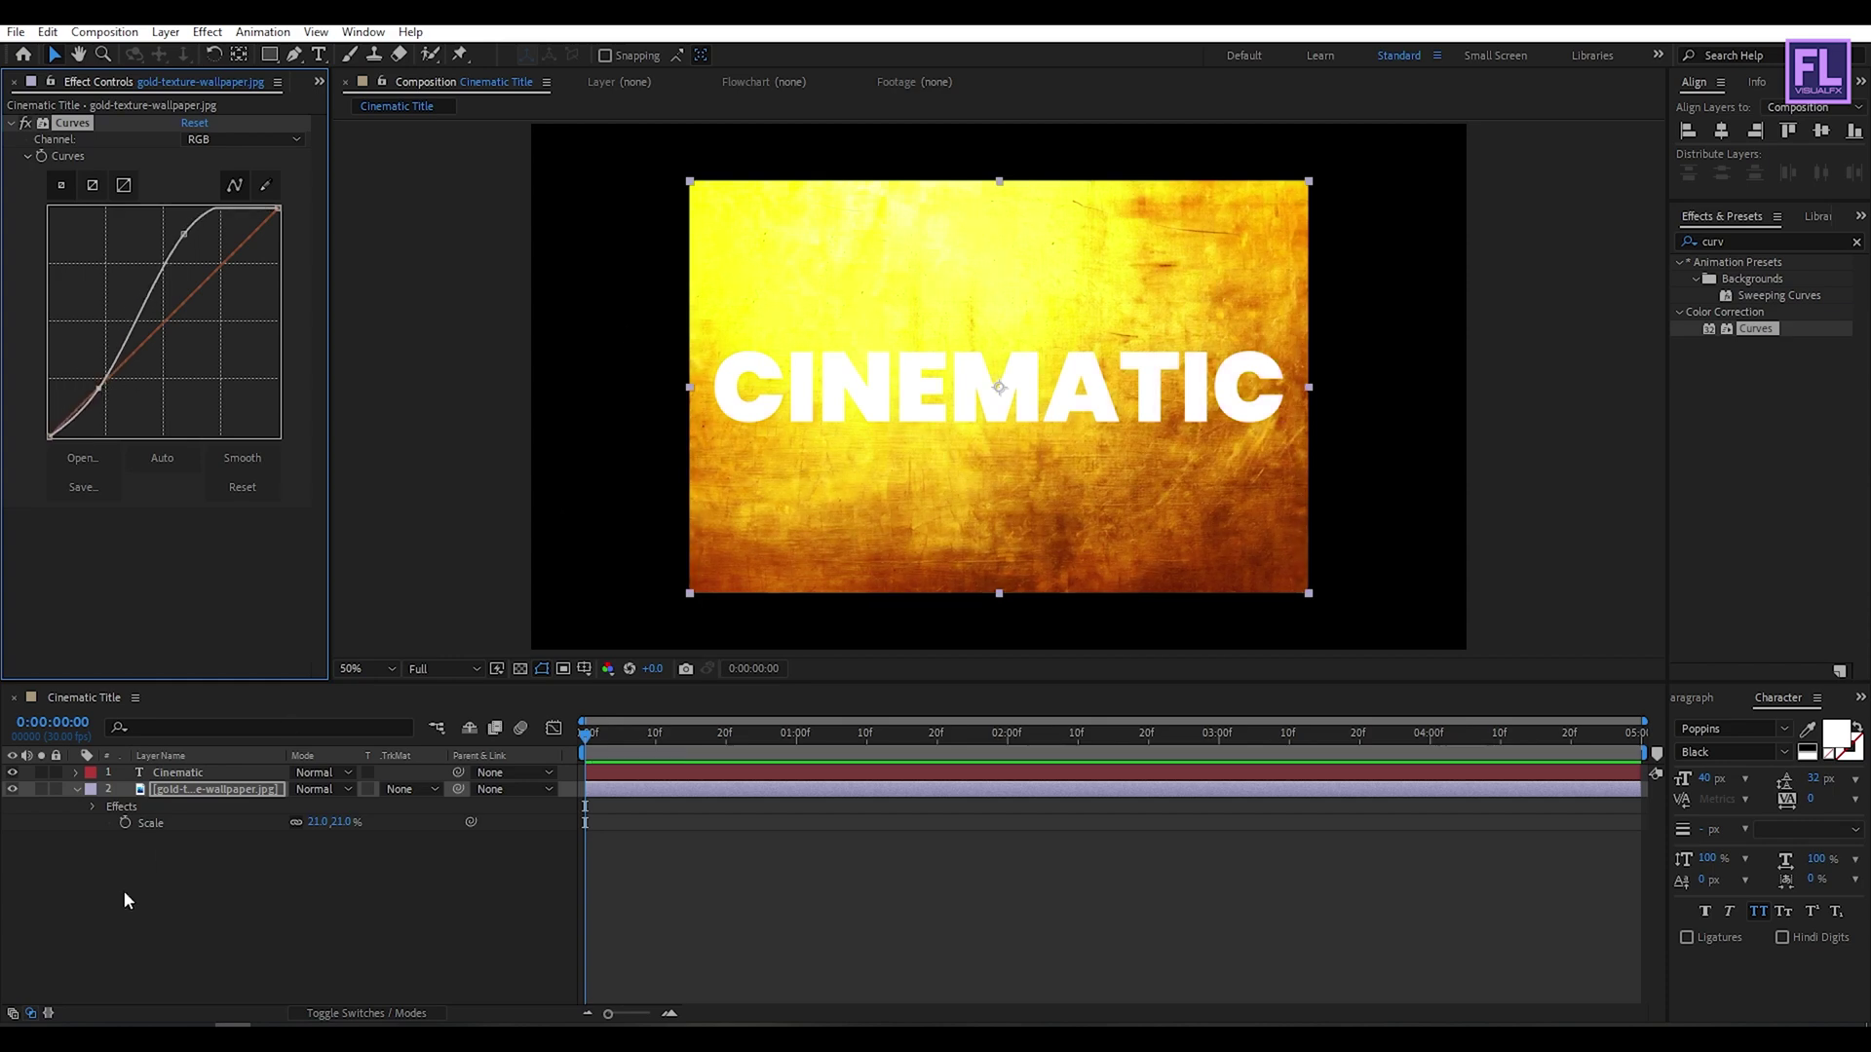
pyautogui.click(77, 791)
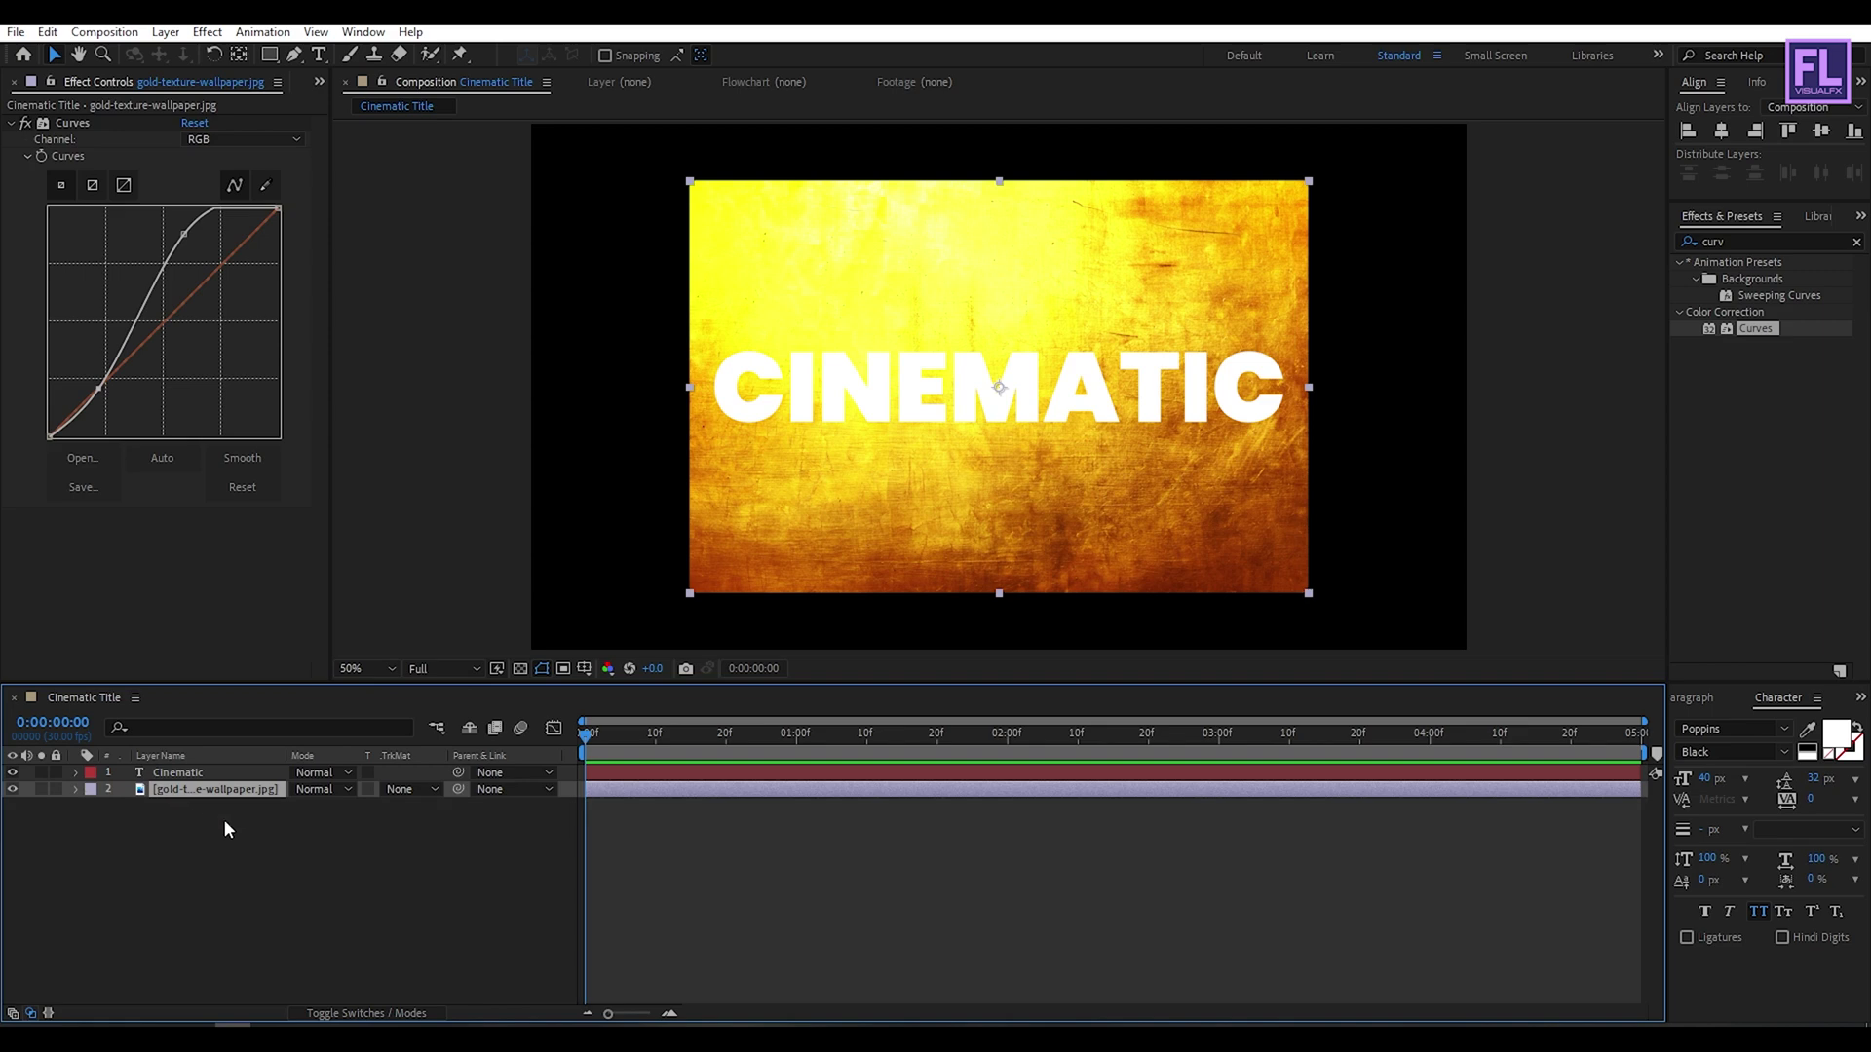
# Step: Set the gold texture's track matte to Alpha using the Cinematic text, and shift the texture slightly down
pyautogui.click(394, 792)
pyautogui.click(421, 837)
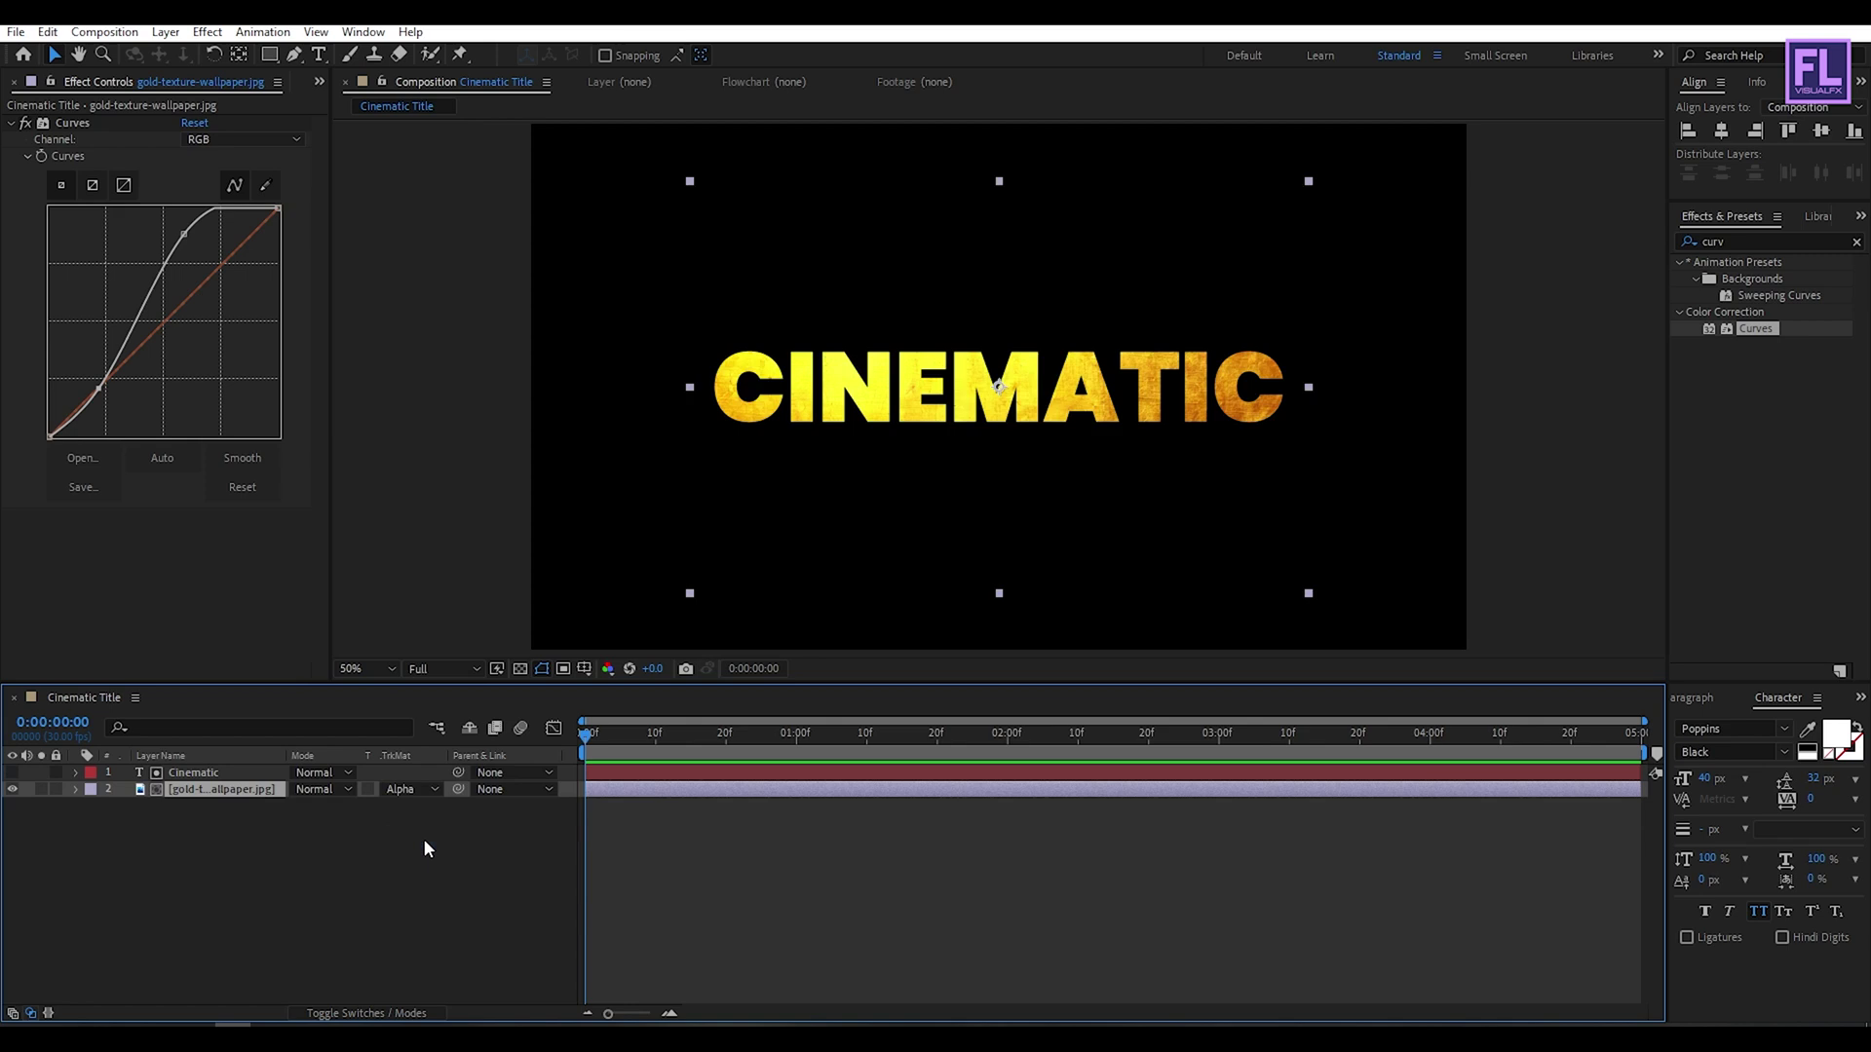
pyautogui.moveTo(1120, 395); pyautogui.dragTo(1118, 343)
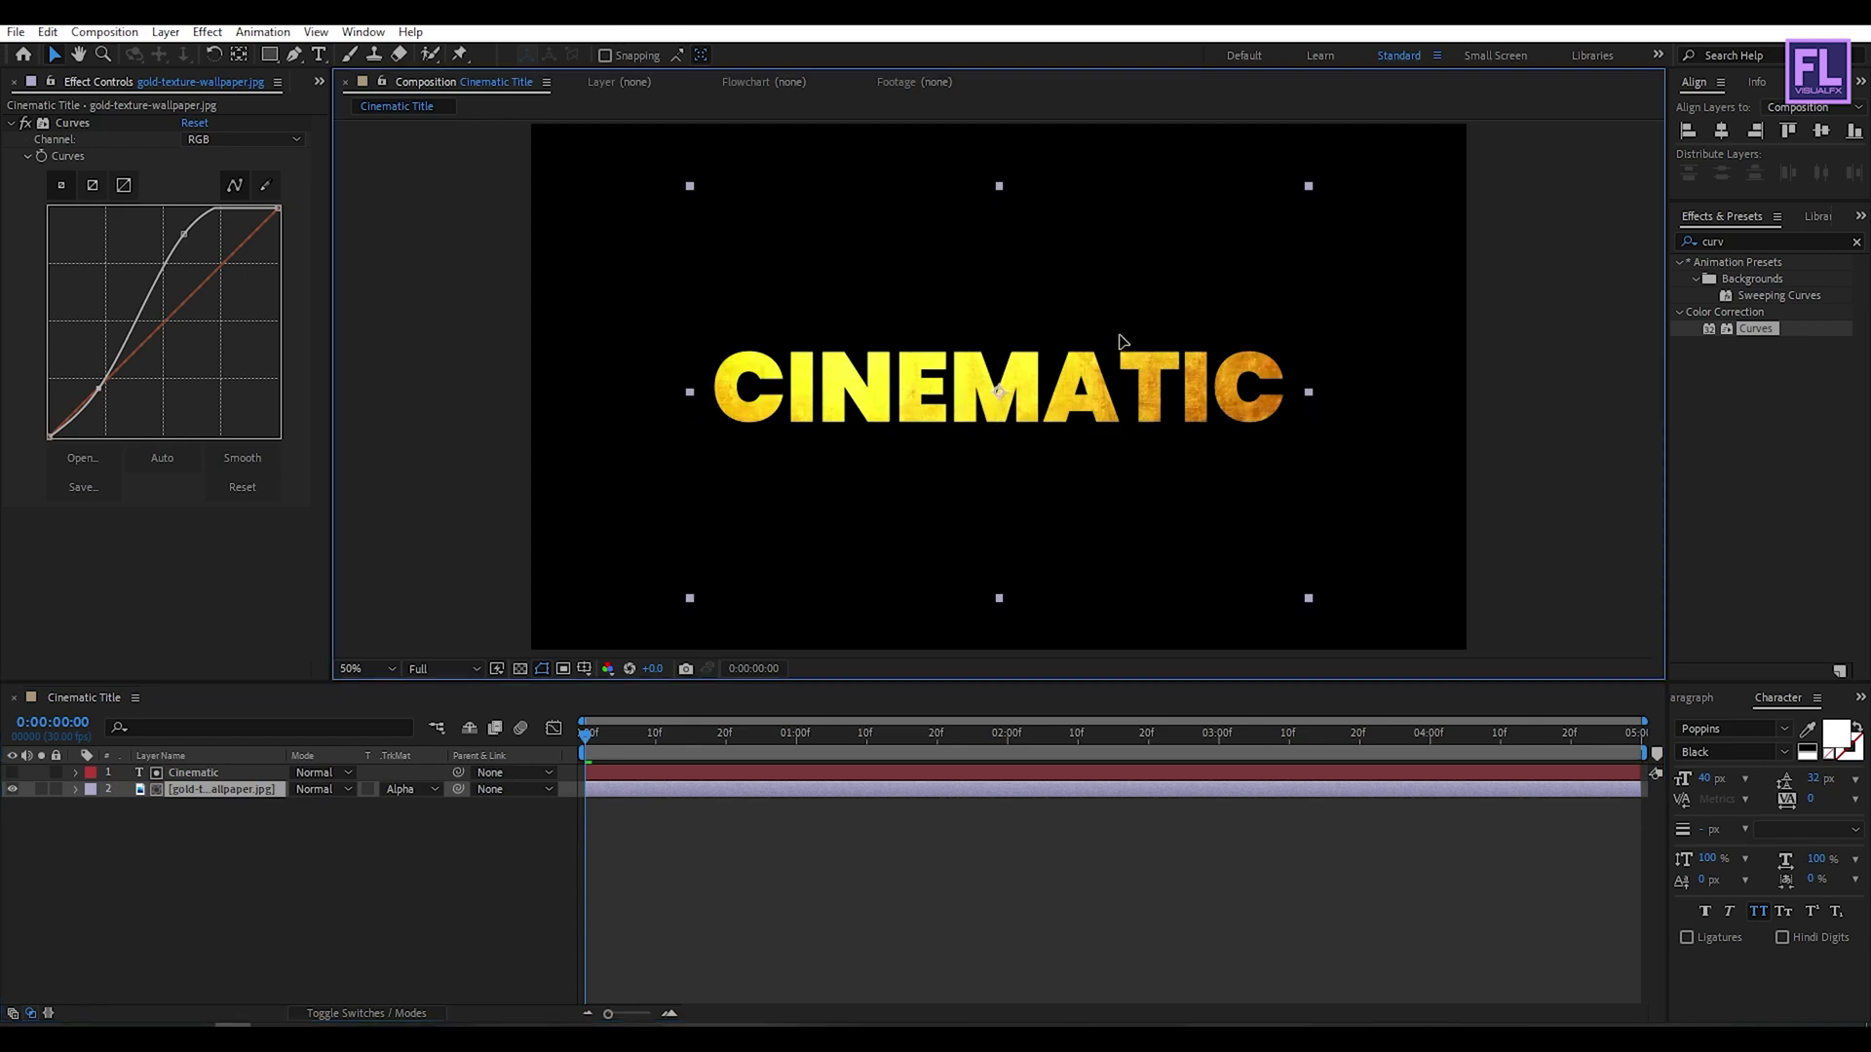
# Step: Pre-compose the Cinematic text and gold texture layers as "TEXT 1", moving all attributes, and hide the resulting layer
pyautogui.moveTo(166, 880); pyautogui.dragTo(211, 776)
pyautogui.rightClick(211, 776)
pyautogui.click(341, 672)
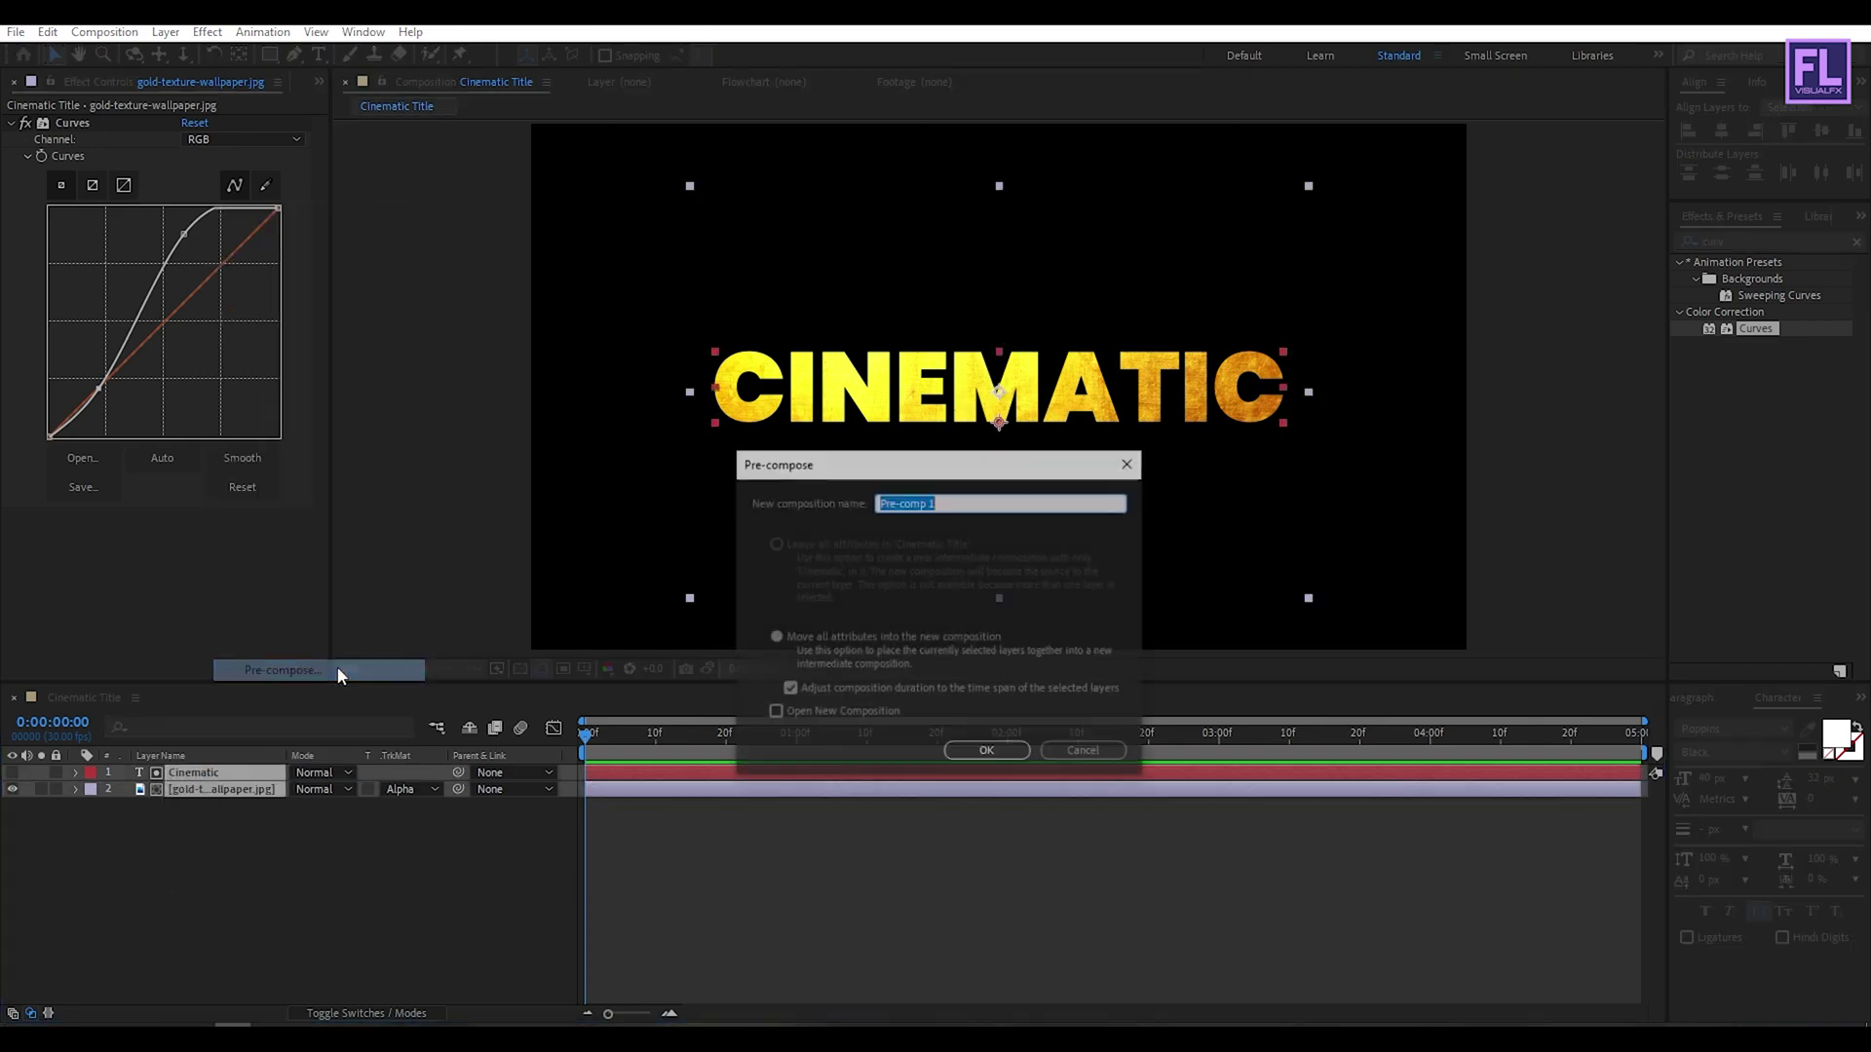
pyautogui.click(815, 635)
pyautogui.click(959, 501)
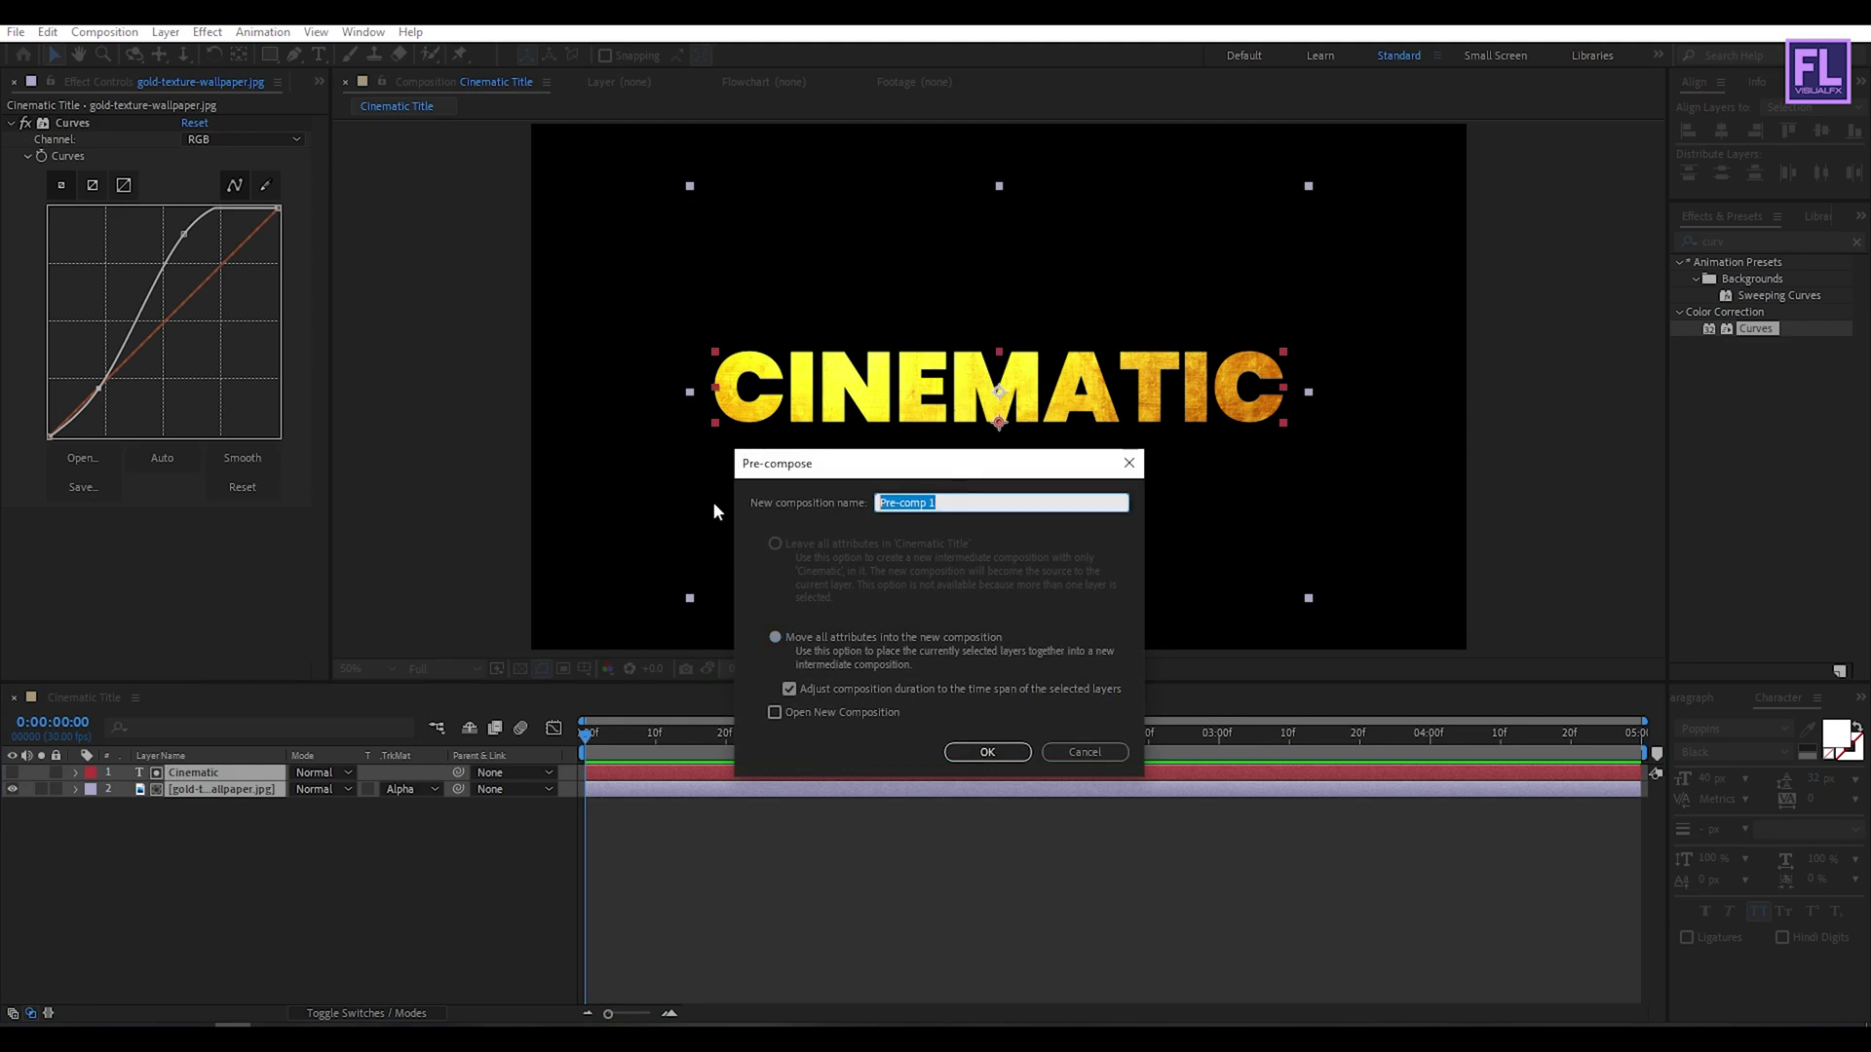
pyautogui.write('TEXT')
pyautogui.click(987, 752)
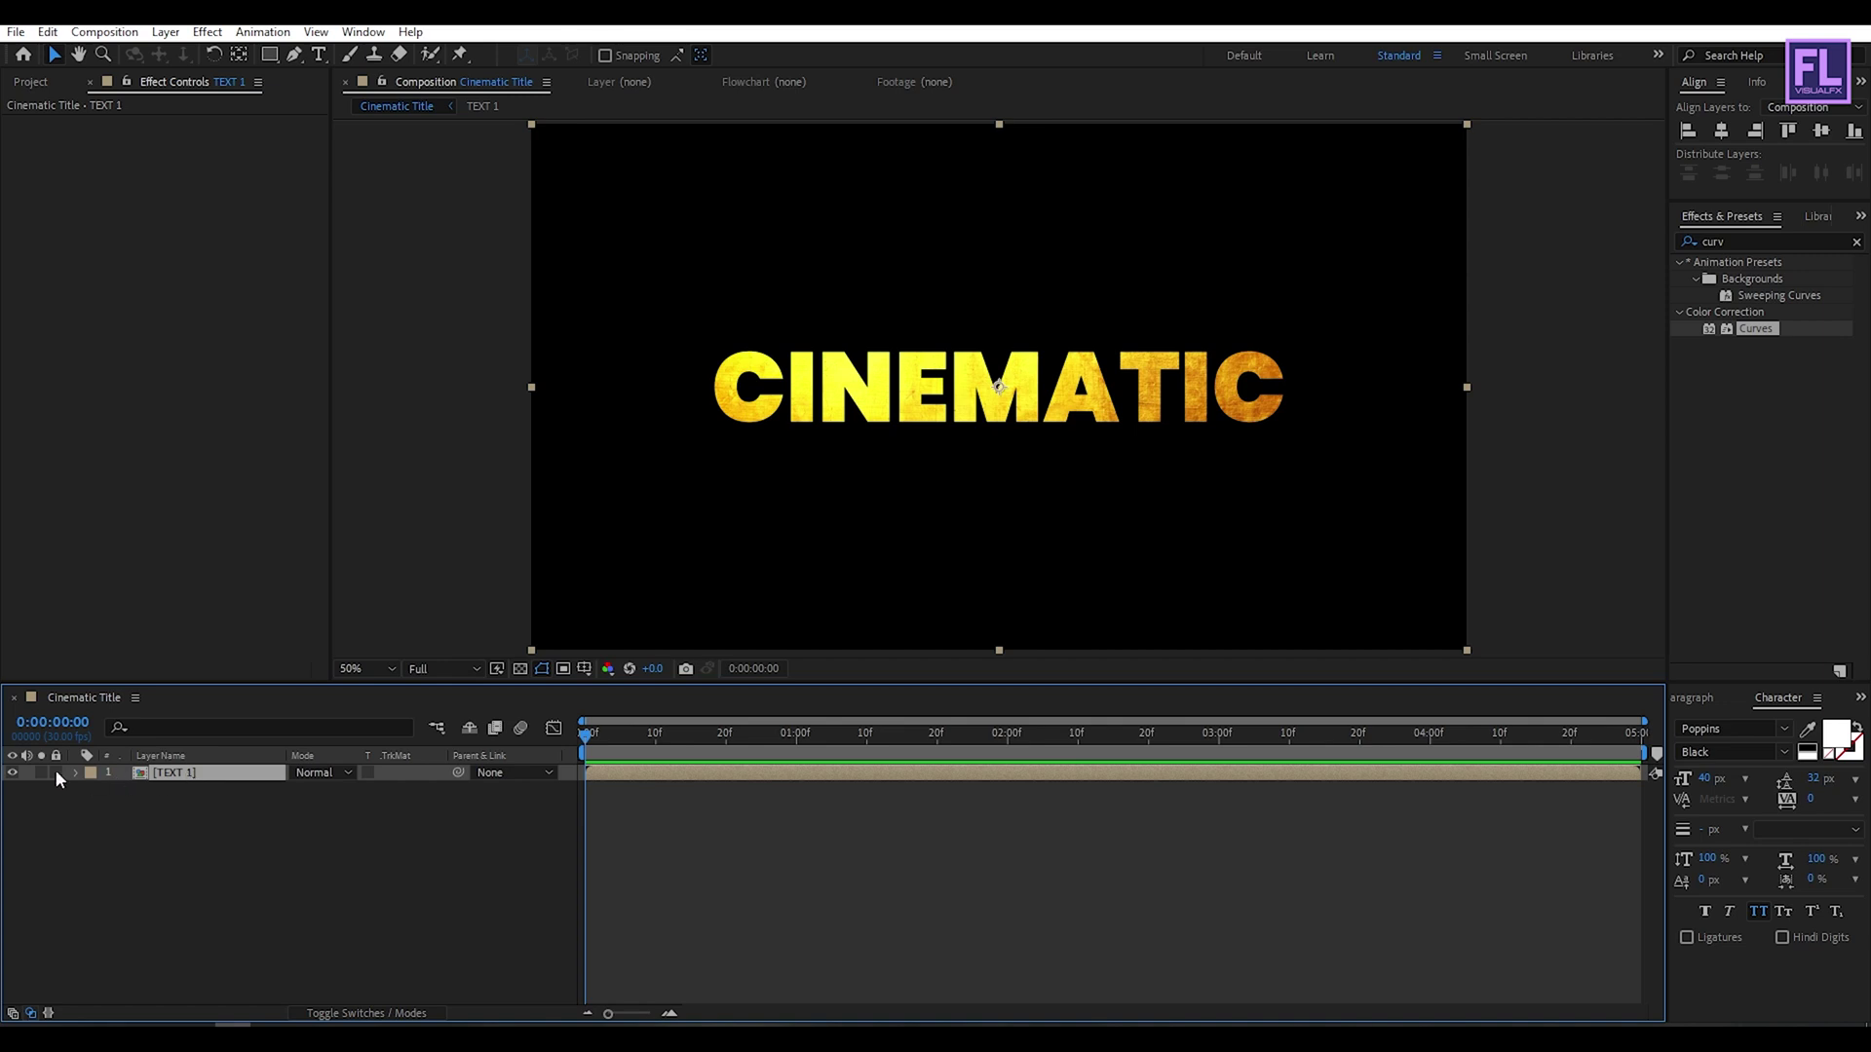
pyautogui.click(13, 772)
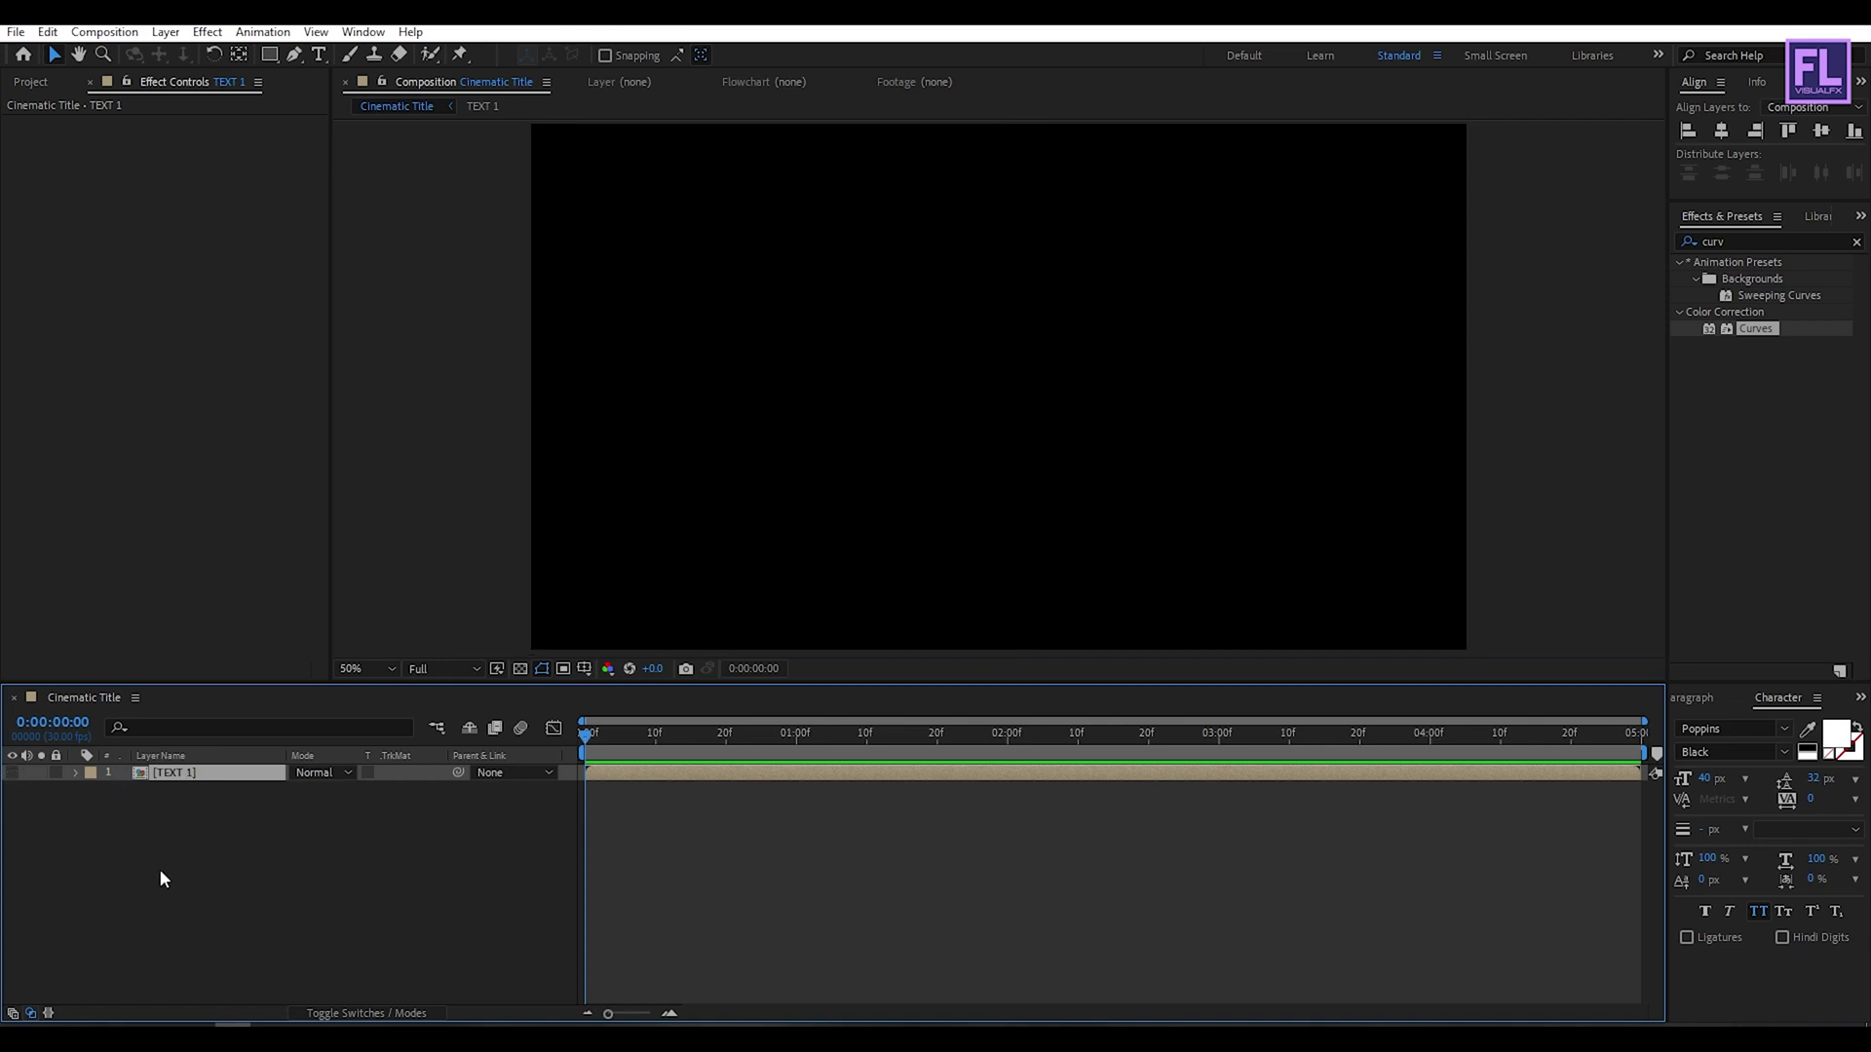
# Step: Add a second text layer reading "TITLE" to the composition
pyautogui.rightClick(157, 838)
pyautogui.moveTo(243, 624)
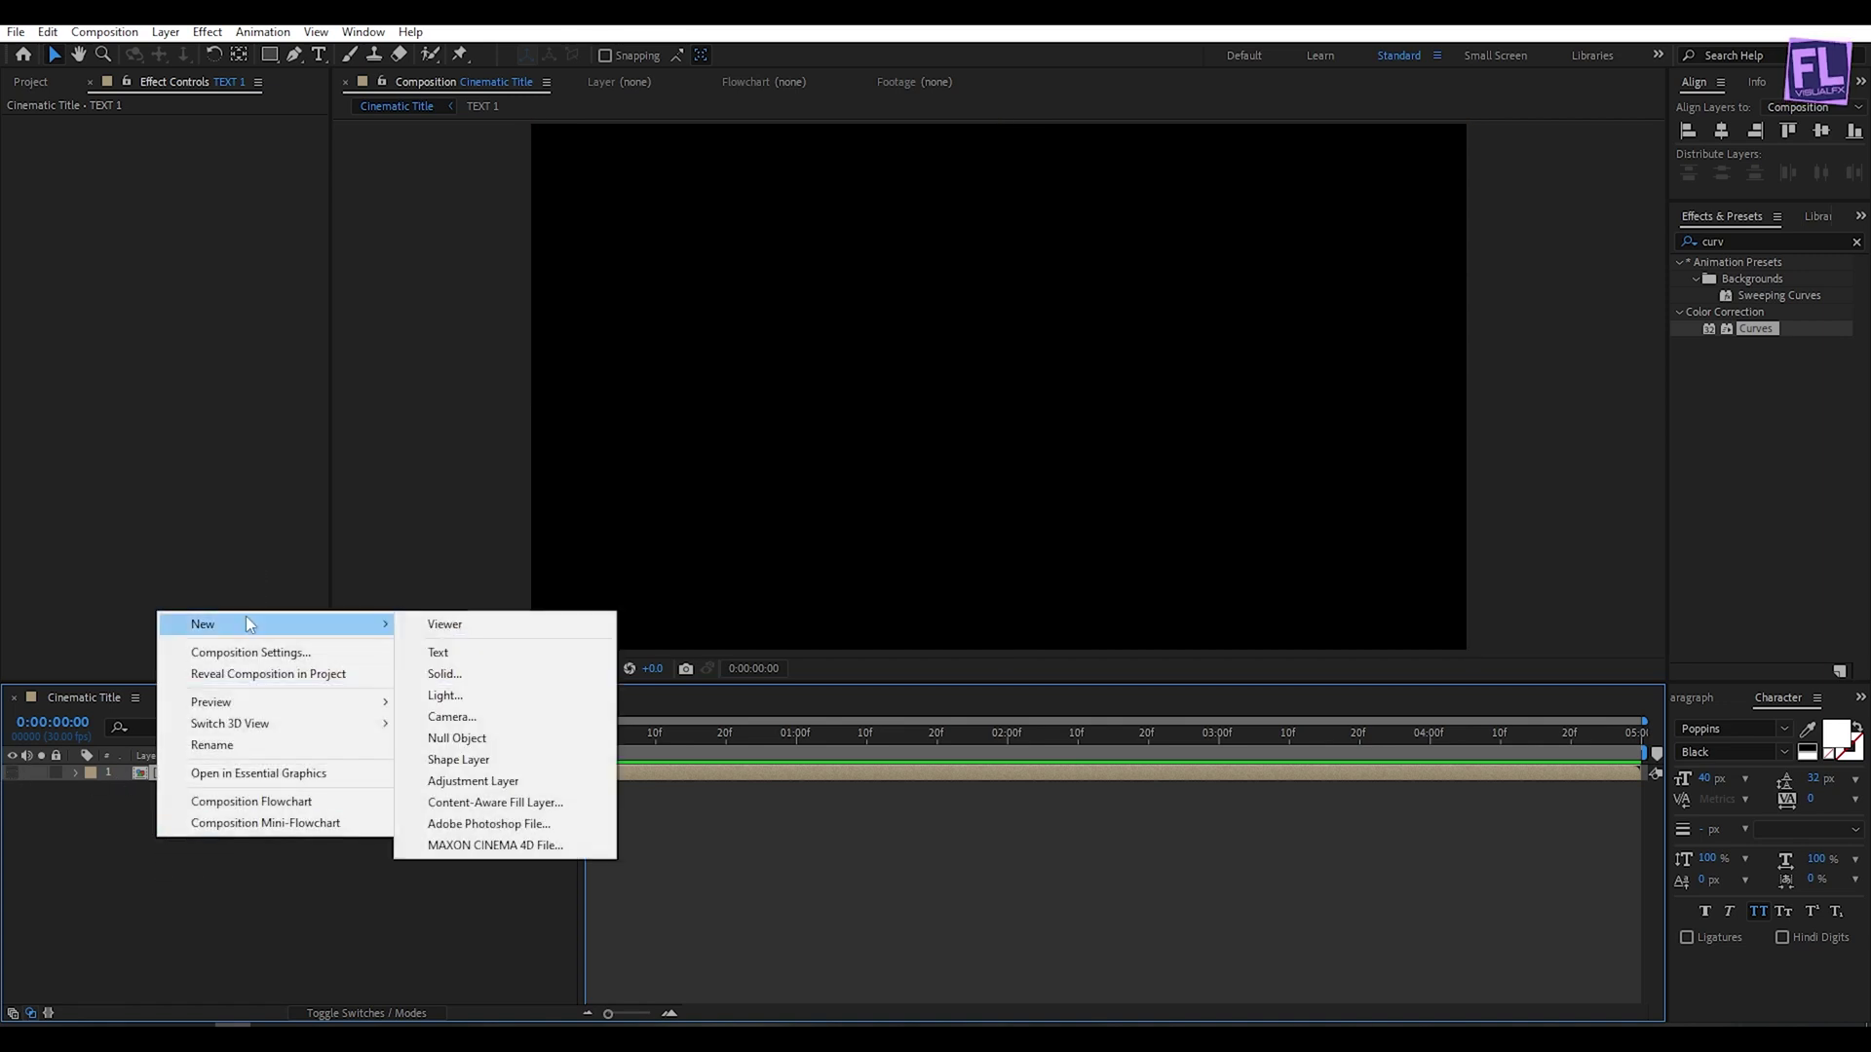
pyautogui.click(436, 654)
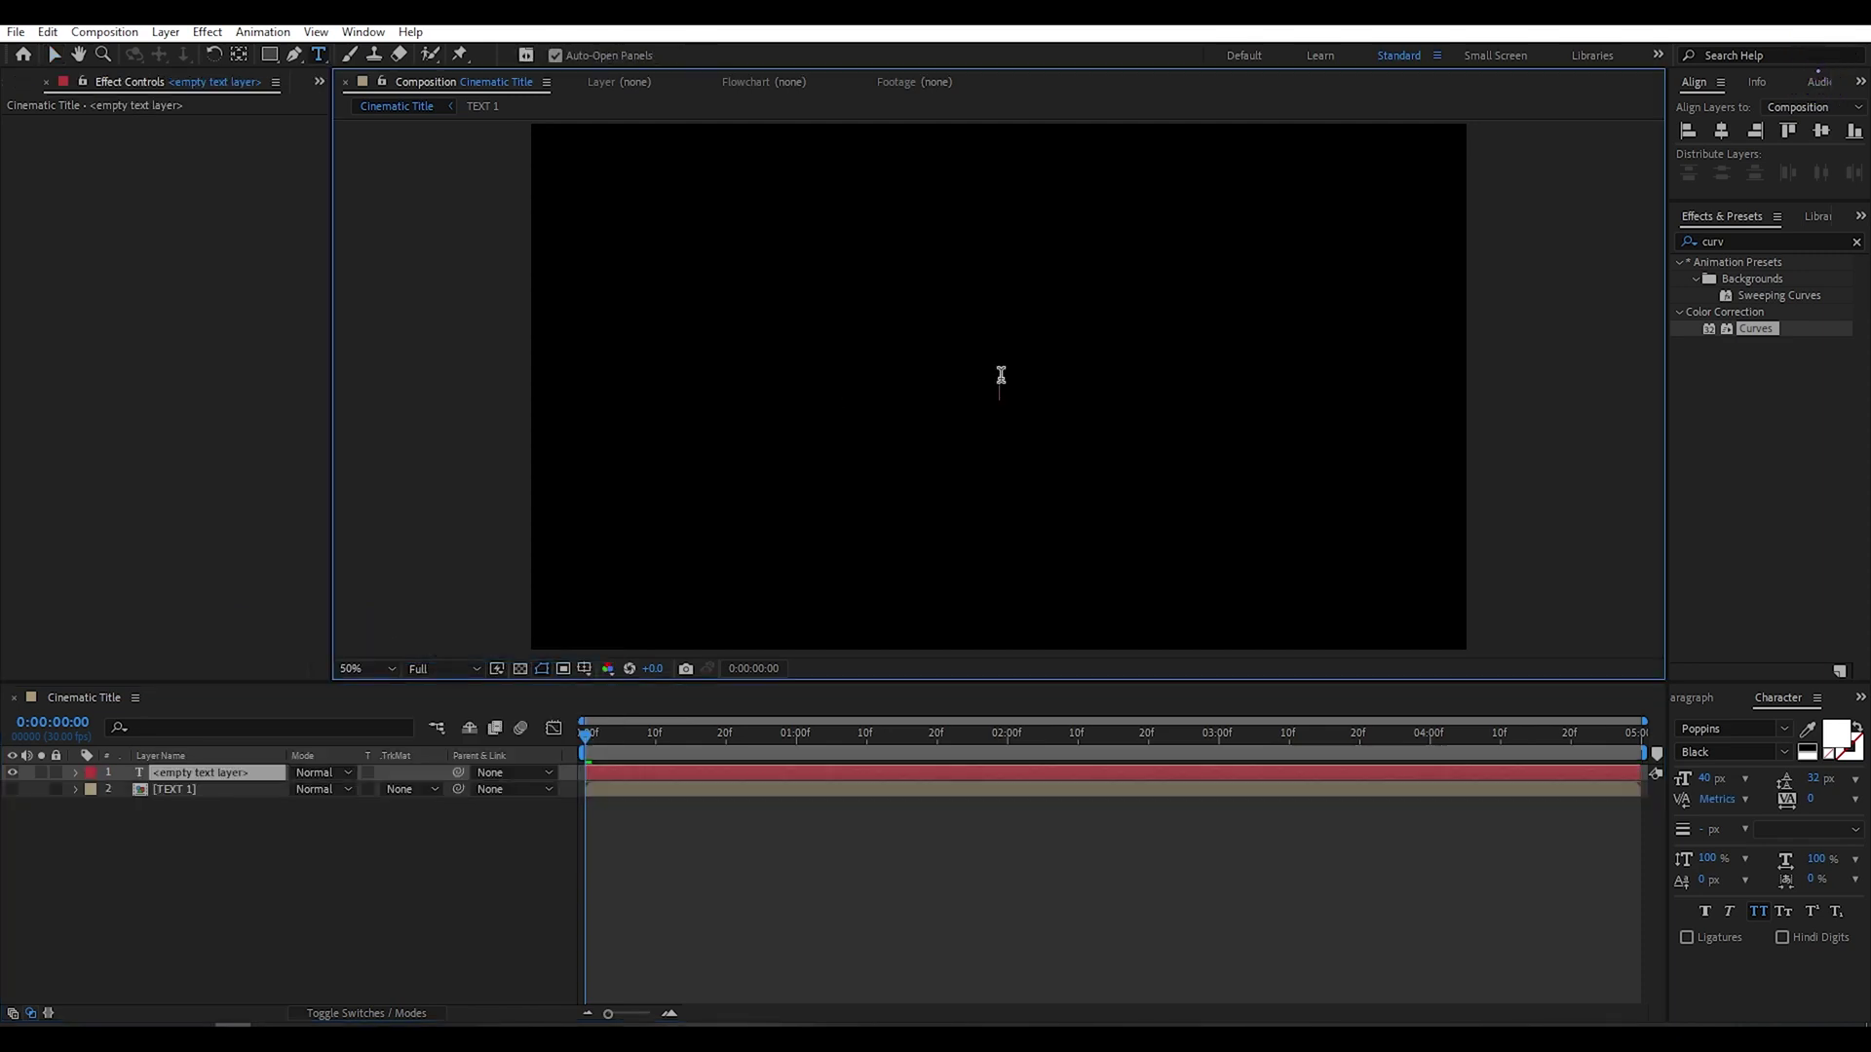
pyautogui.write('TITLE')
pyautogui.press('Escape')
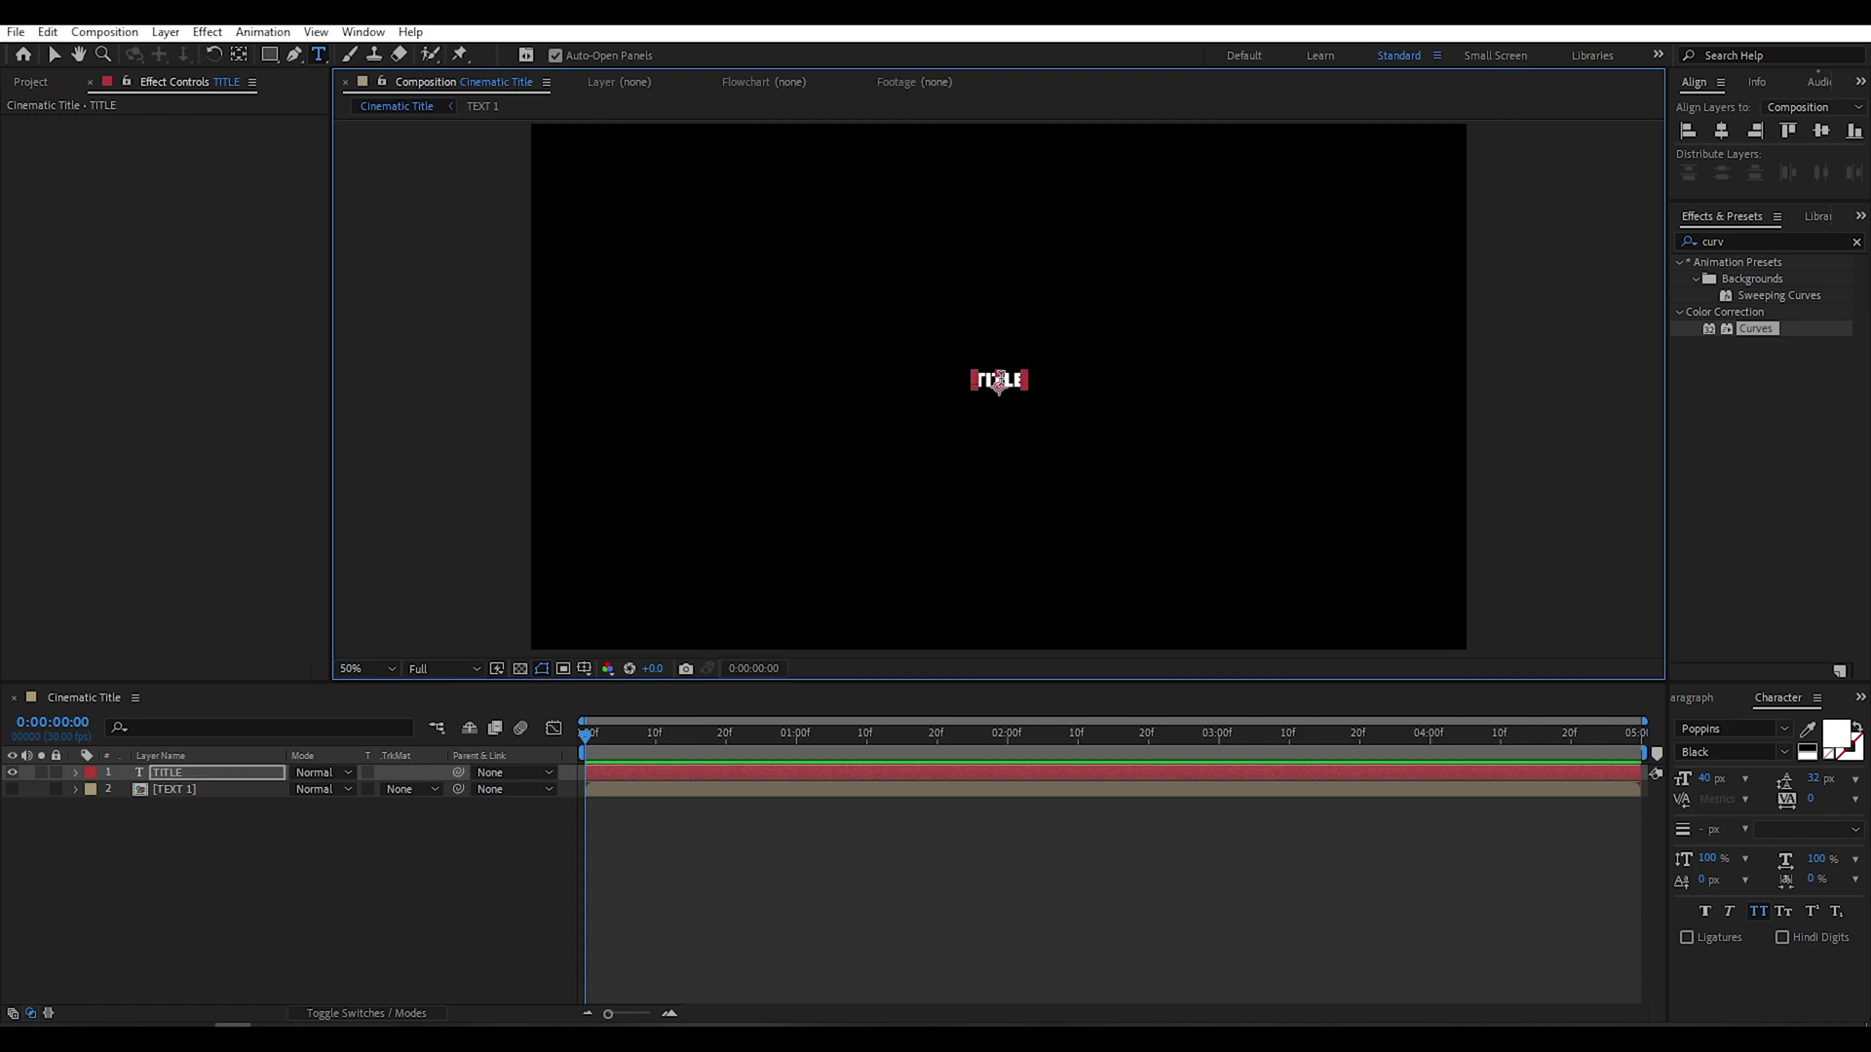
pyautogui.press('v')
# Step: Enlarge the TITLE text to about half the frame width and centre it horizontally and vertically in the composition
pyautogui.moveTo(1029, 361); pyautogui.dragTo(1271, 250)
pyautogui.click(1722, 136)
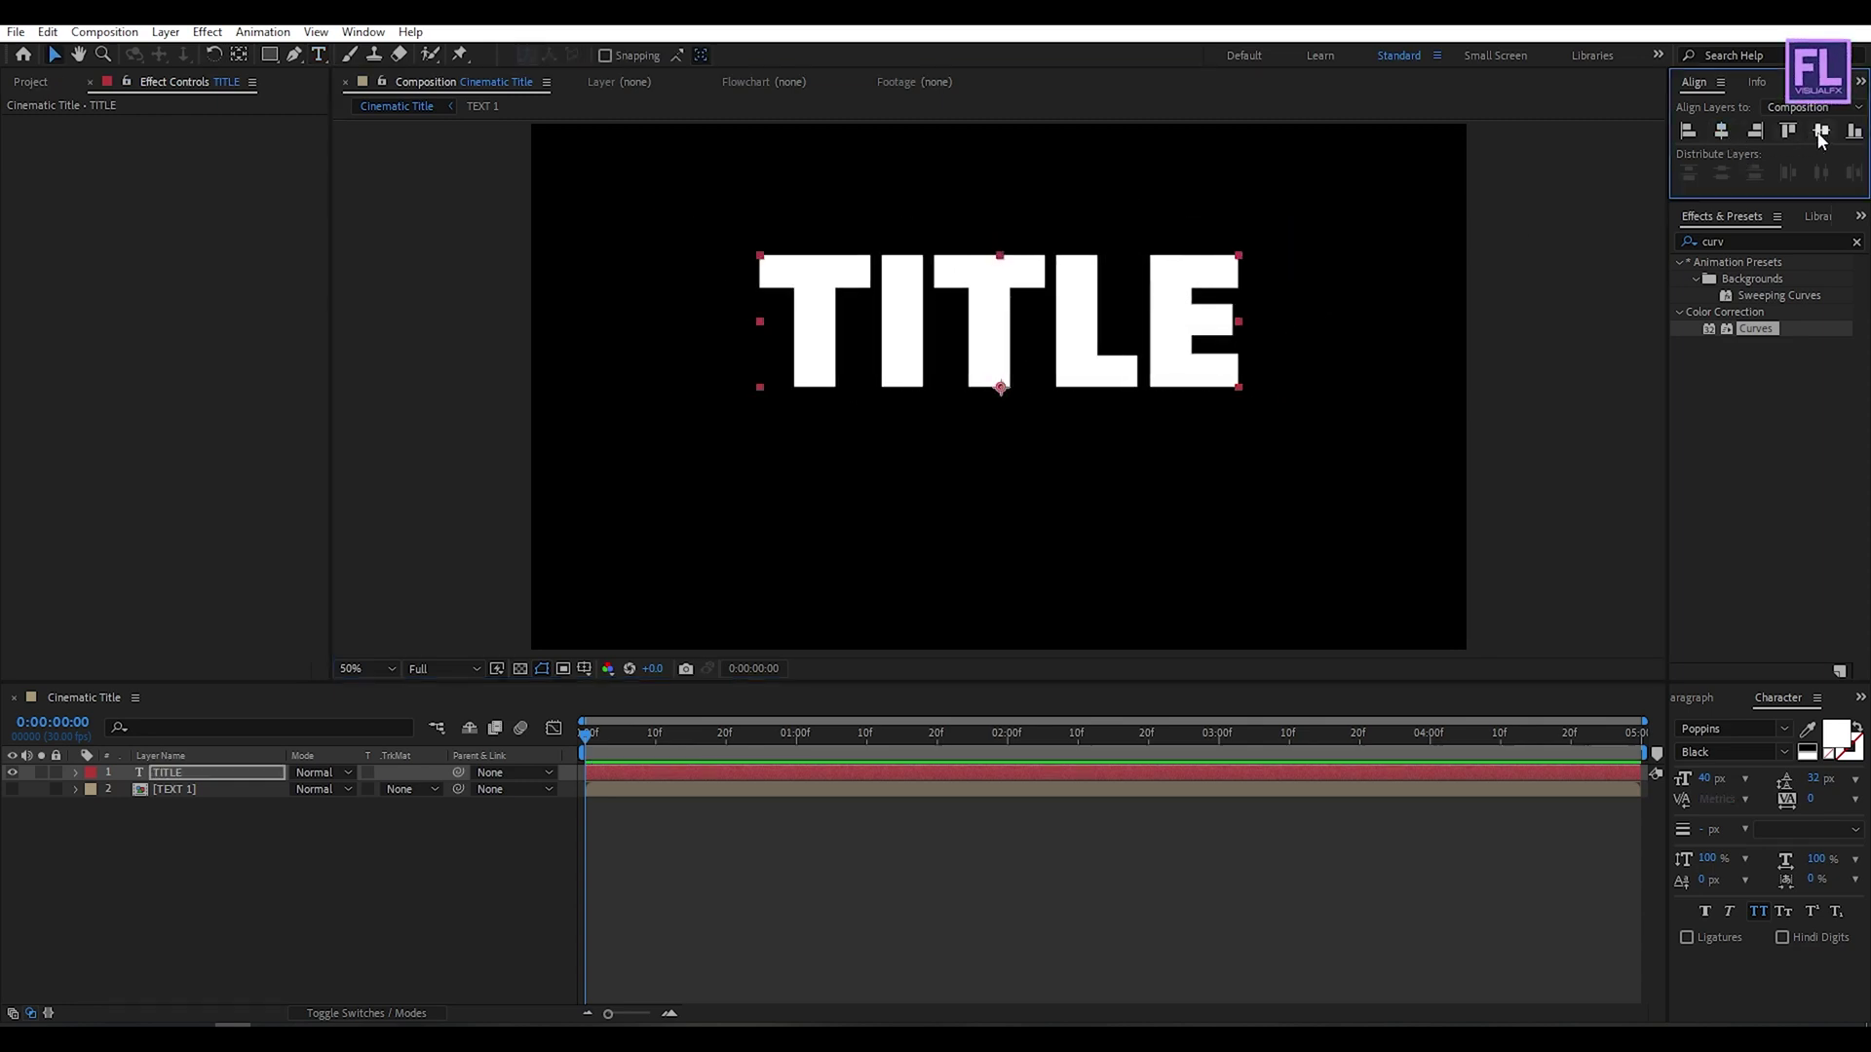
pyautogui.click(1819, 134)
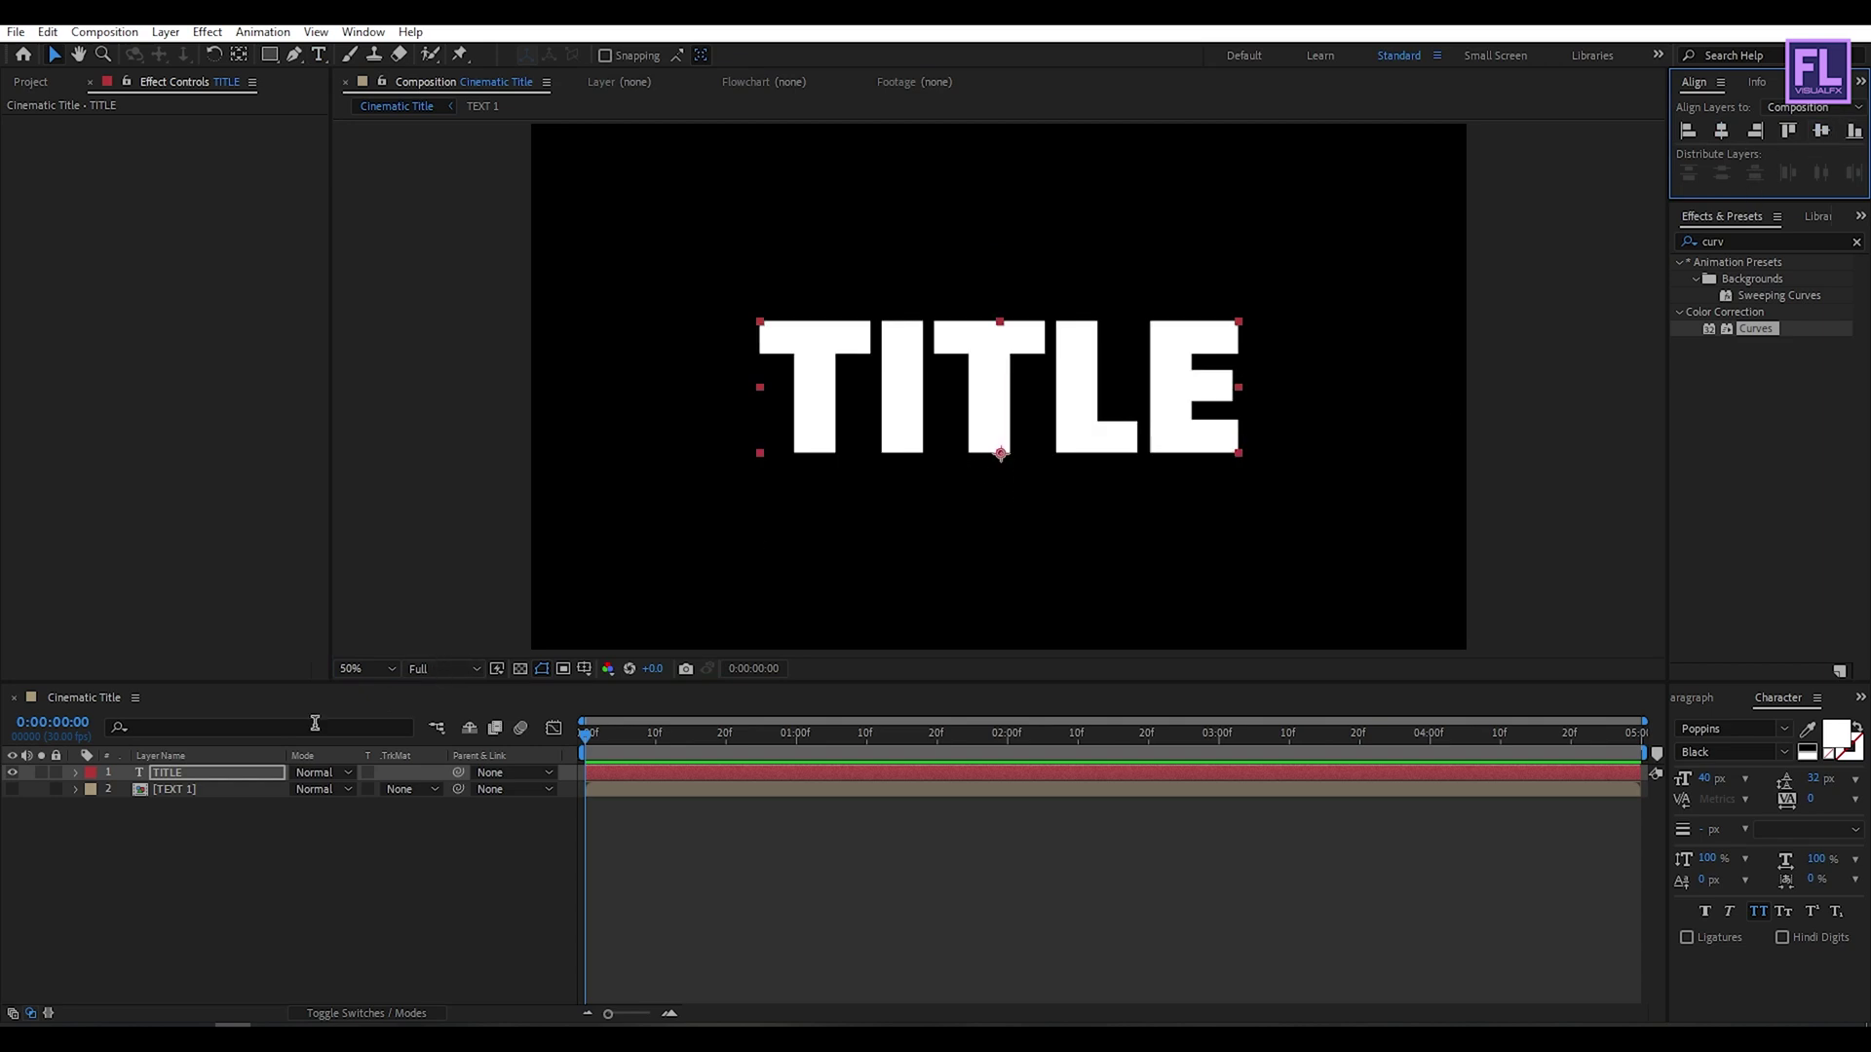
pyautogui.click(206, 853)
# Step: Place gold-texture-wallpaper.jpg beneath the TITLE text layer and scale it to 20%
pyautogui.click(35, 84)
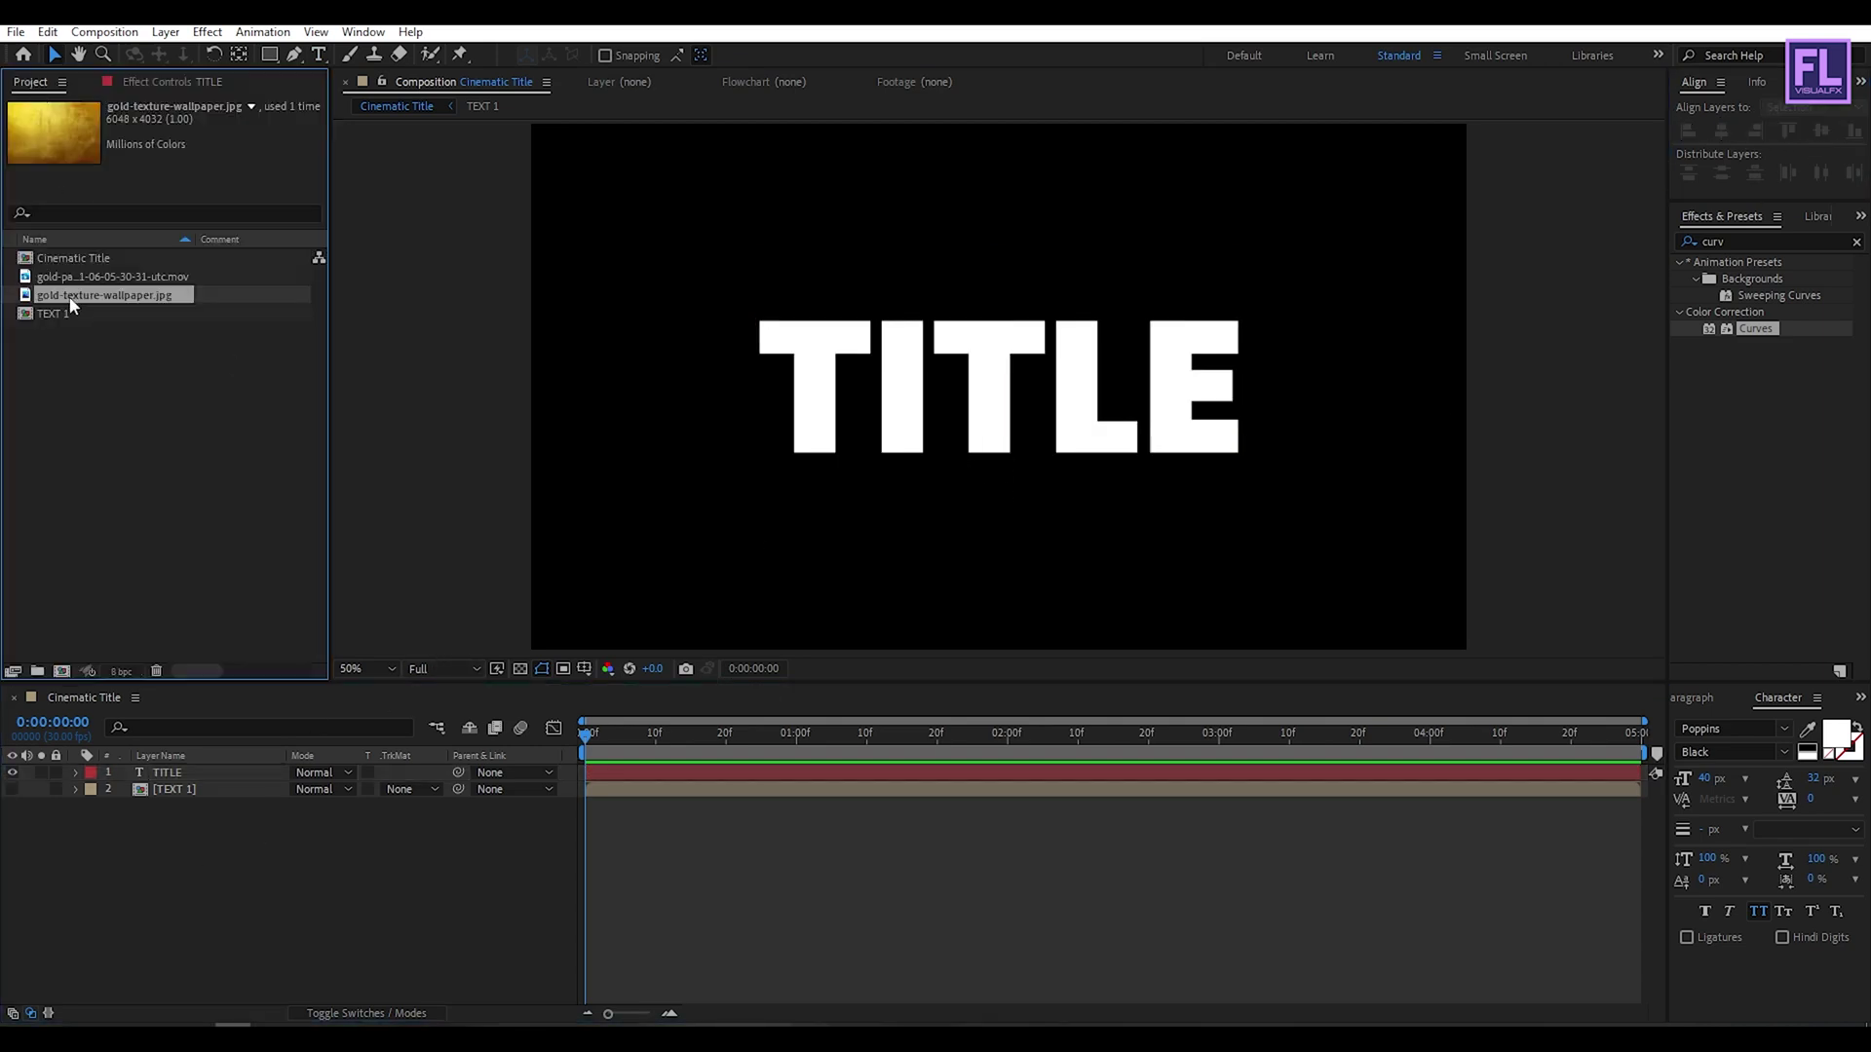
pyautogui.moveTo(95, 304); pyautogui.dragTo(171, 788)
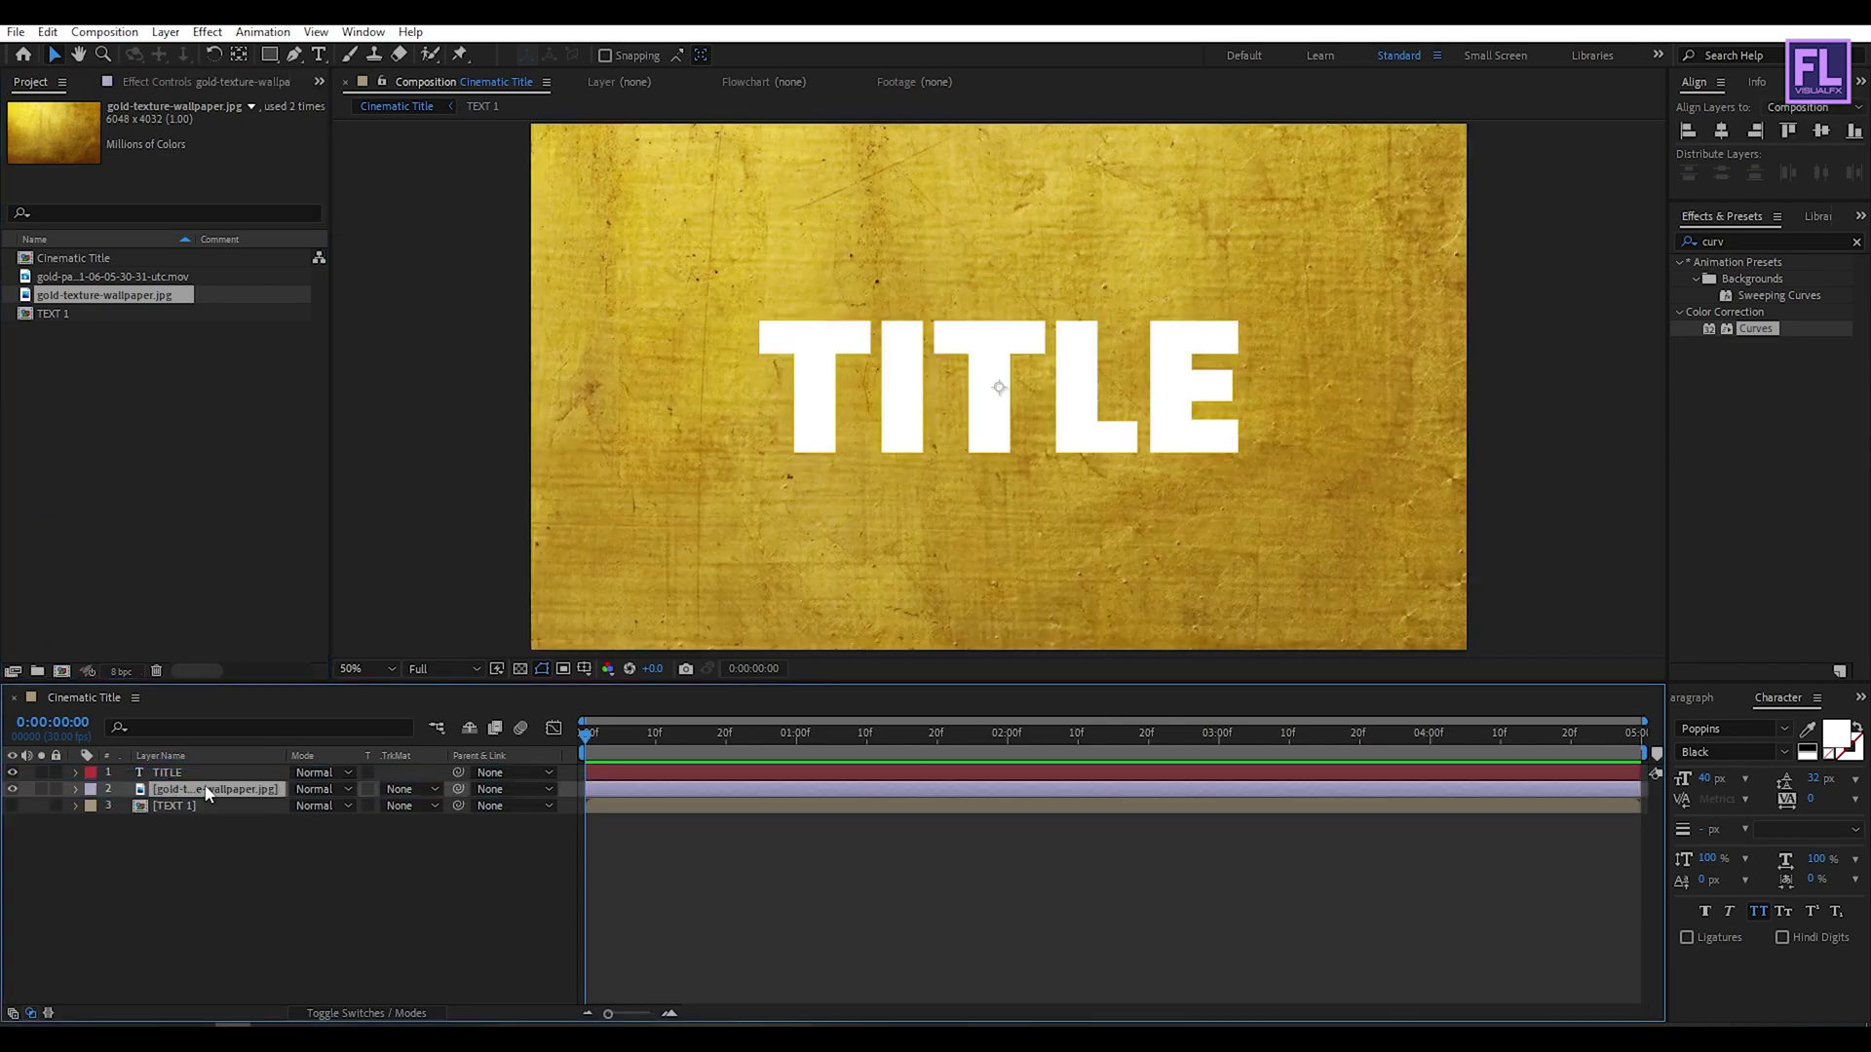
pyautogui.press('s')
pyautogui.moveTo(317, 806); pyautogui.dragTo(244, 813)
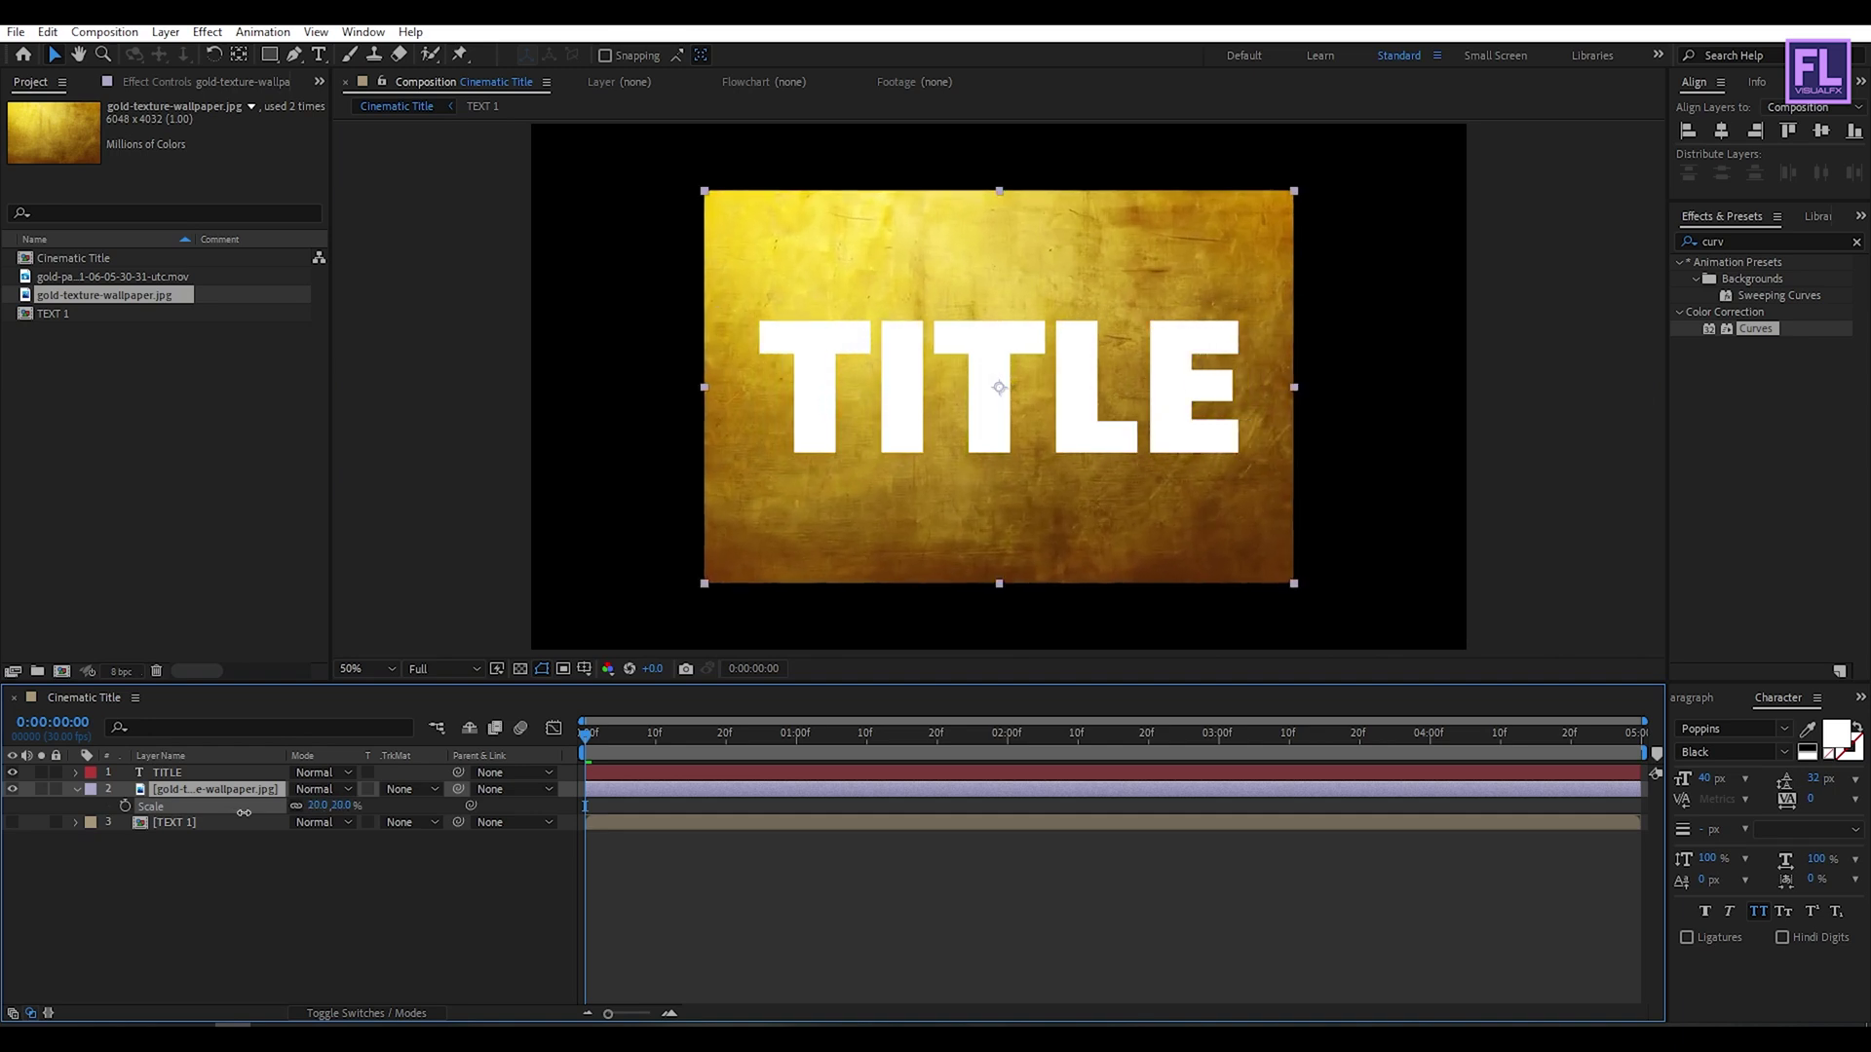
# Step: Apply Curves to the gold texture under TITLE and shape a contrast-boosting S-curve
pyautogui.moveTo(1749, 343); pyautogui.dragTo(250, 790)
pyautogui.moveTo(249, 252); pyautogui.dragTo(197, 227)
pyautogui.moveTo(97, 370); pyautogui.dragTo(102, 394)
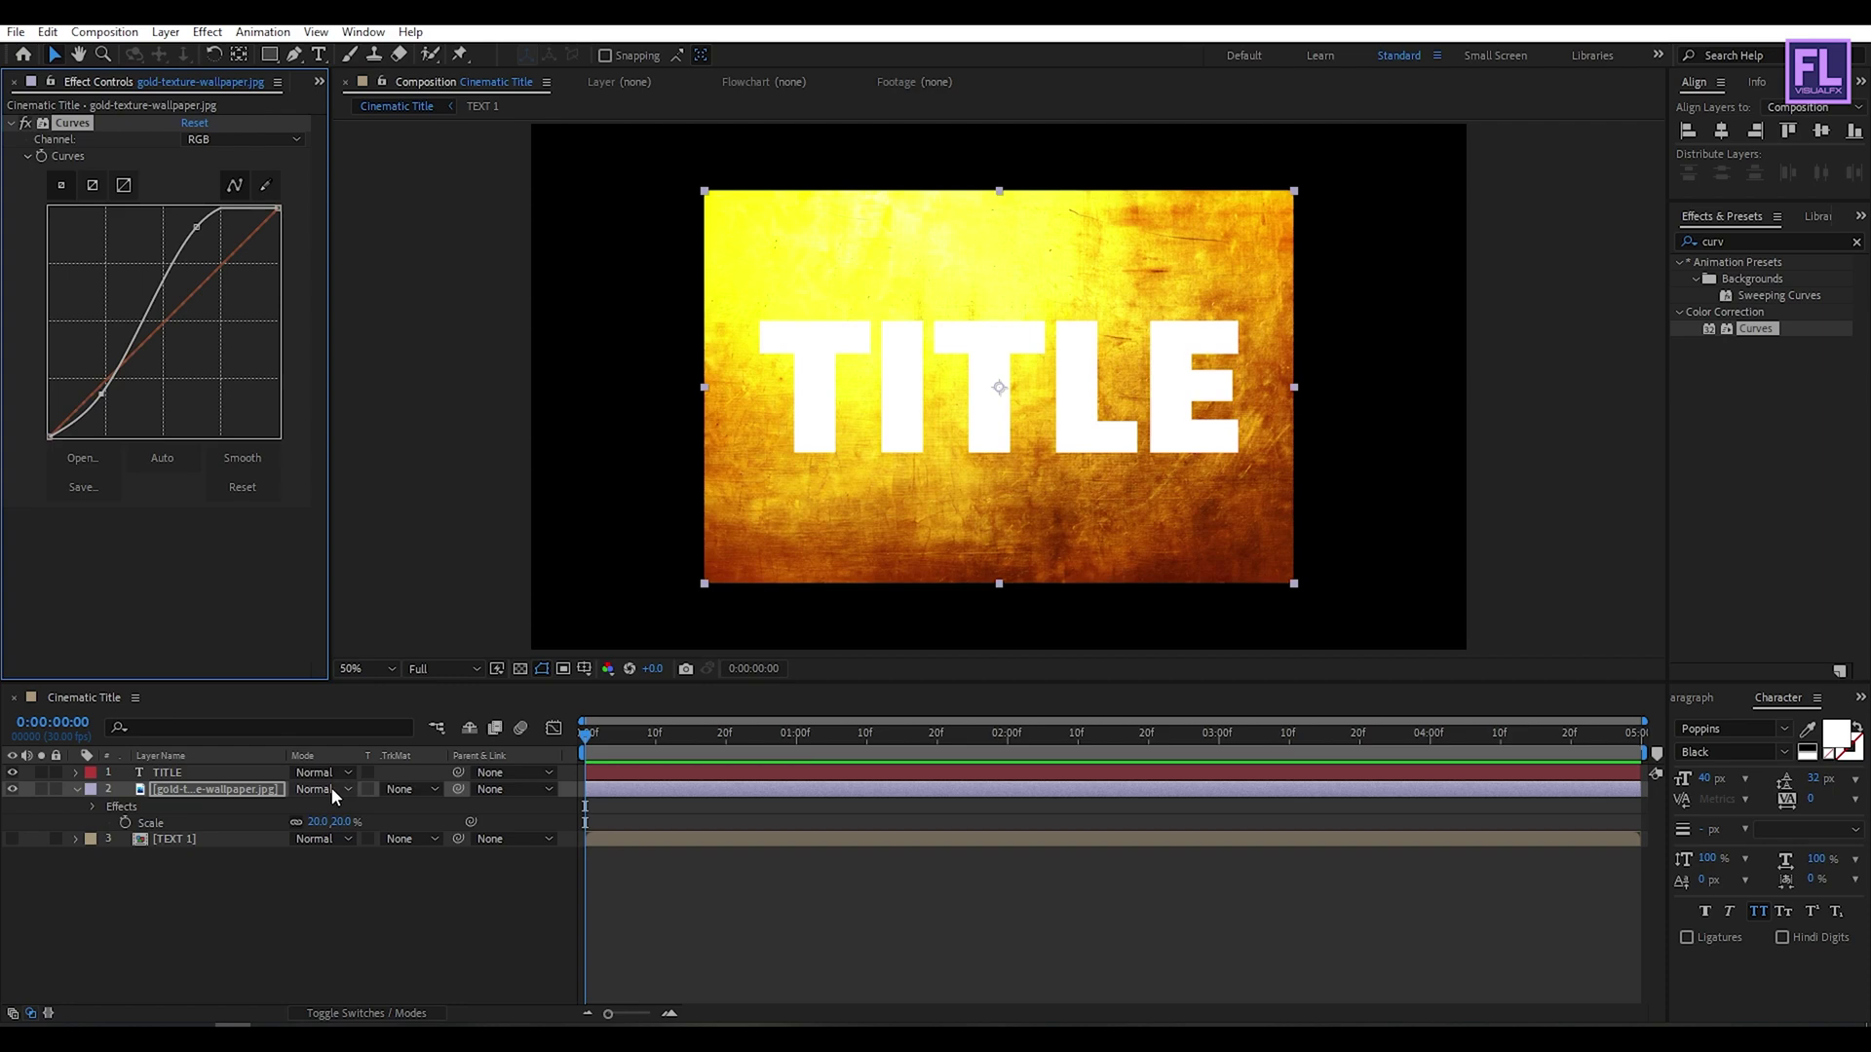
# Step: Set the gold texture's track matte to Alpha using the TITLE text, and collapse the layer's properties
pyautogui.click(400, 789)
pyautogui.click(441, 838)
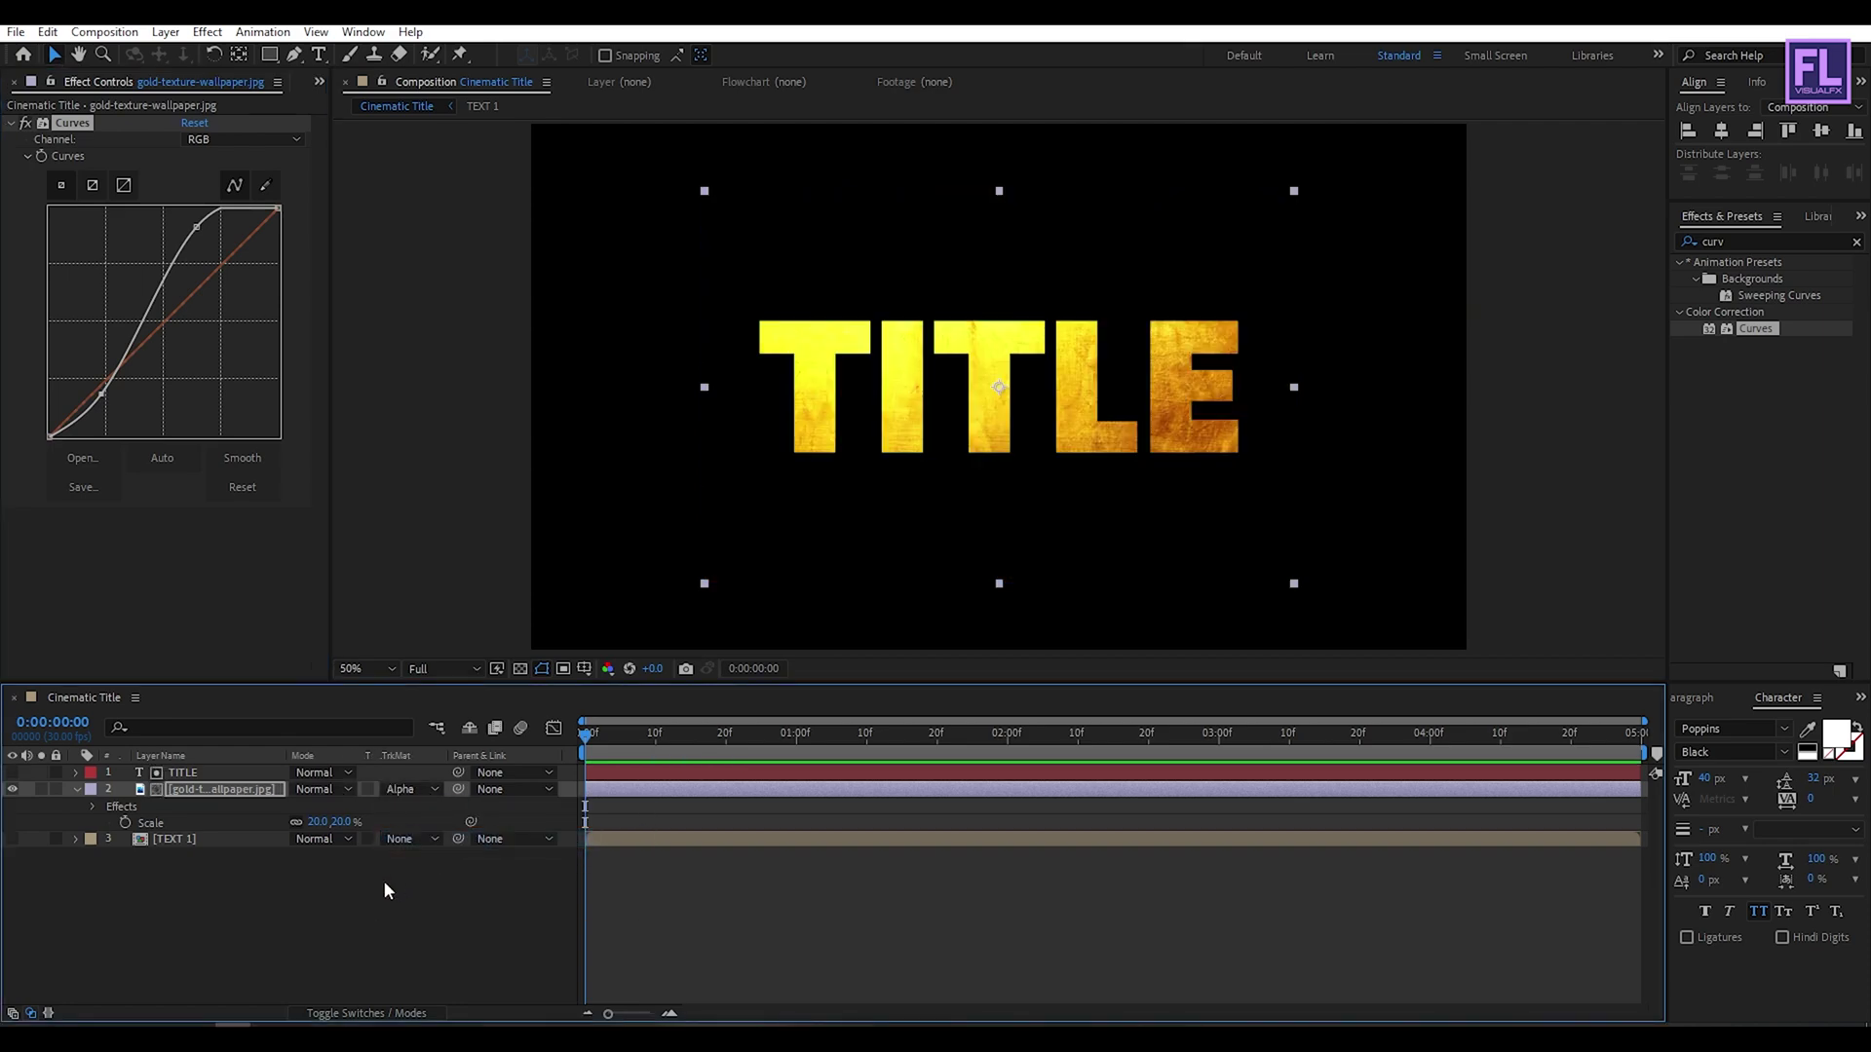
pyautogui.click(77, 790)
# Step: Pre-compose the TITLE text and its gold texture into a new composition named Text 2, moving all attributes
pyautogui.click(200, 773)
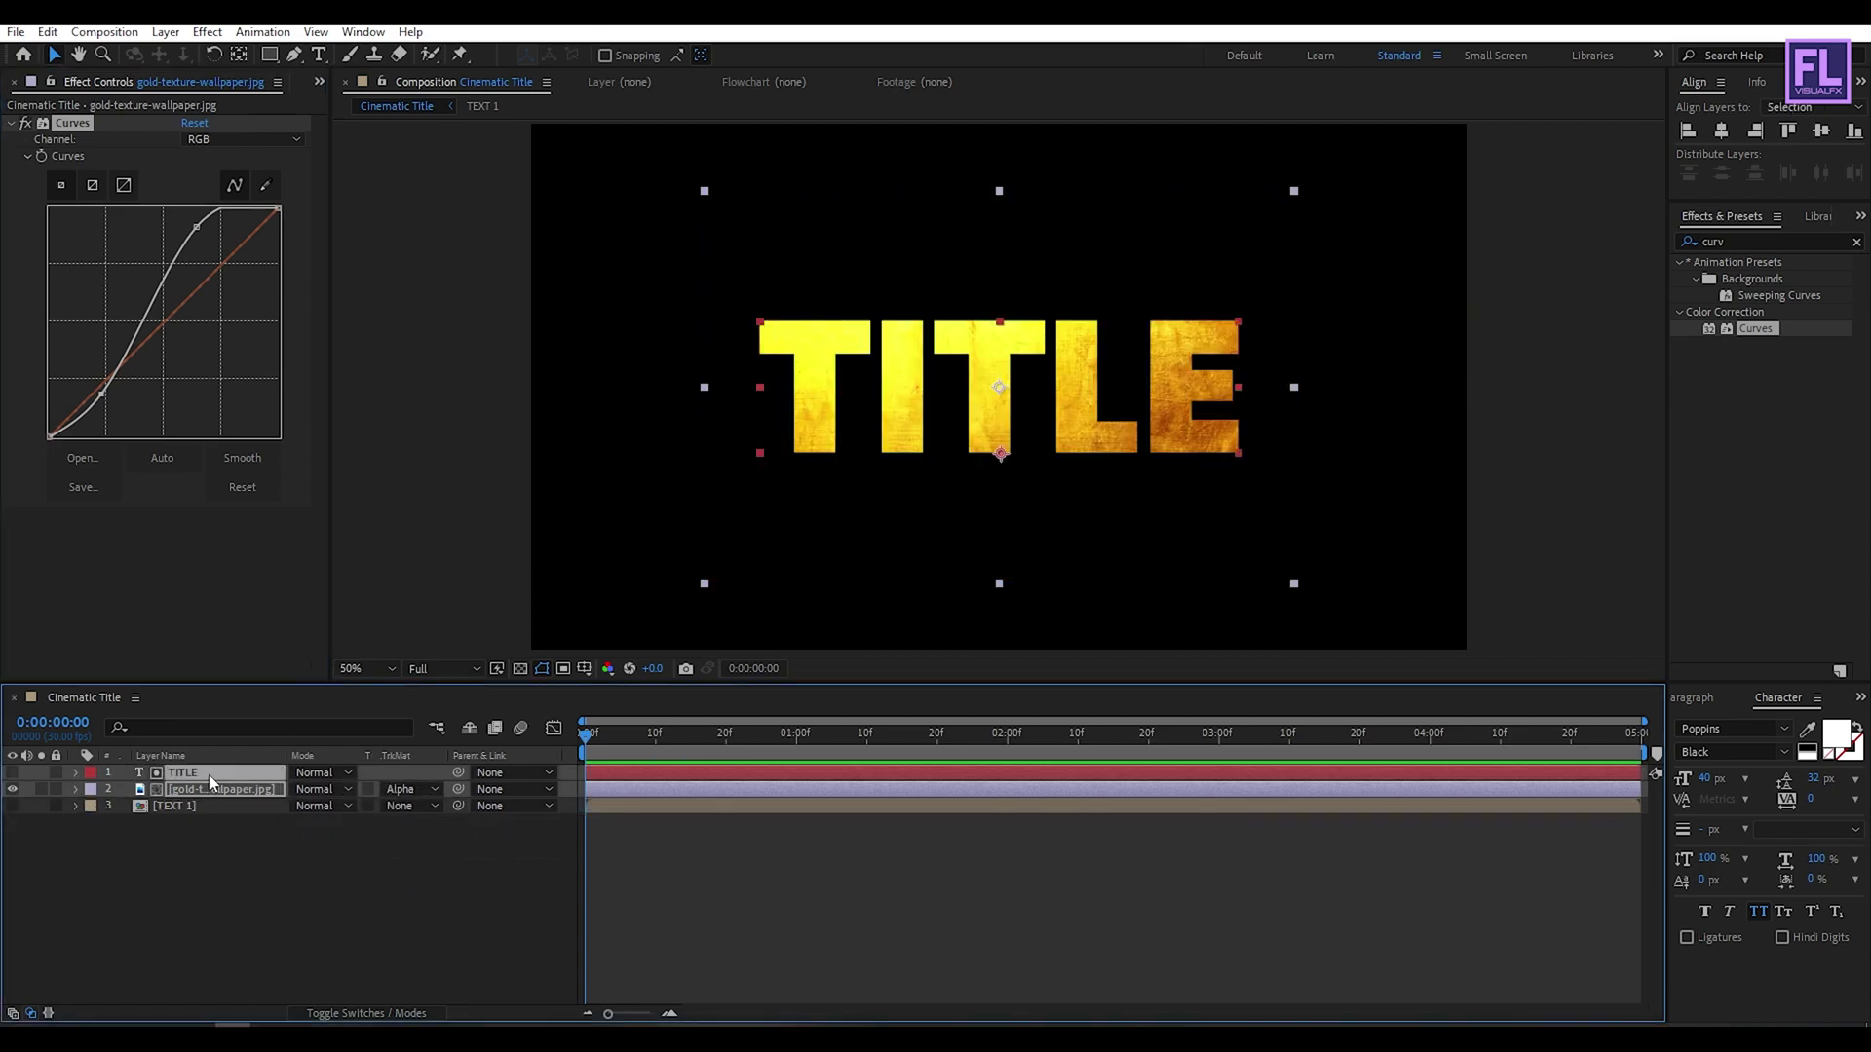
pyautogui.rightClick(209, 774)
pyautogui.click(376, 669)
pyautogui.click(815, 637)
pyautogui.doubleClick(961, 502)
pyautogui.write('Text 2')
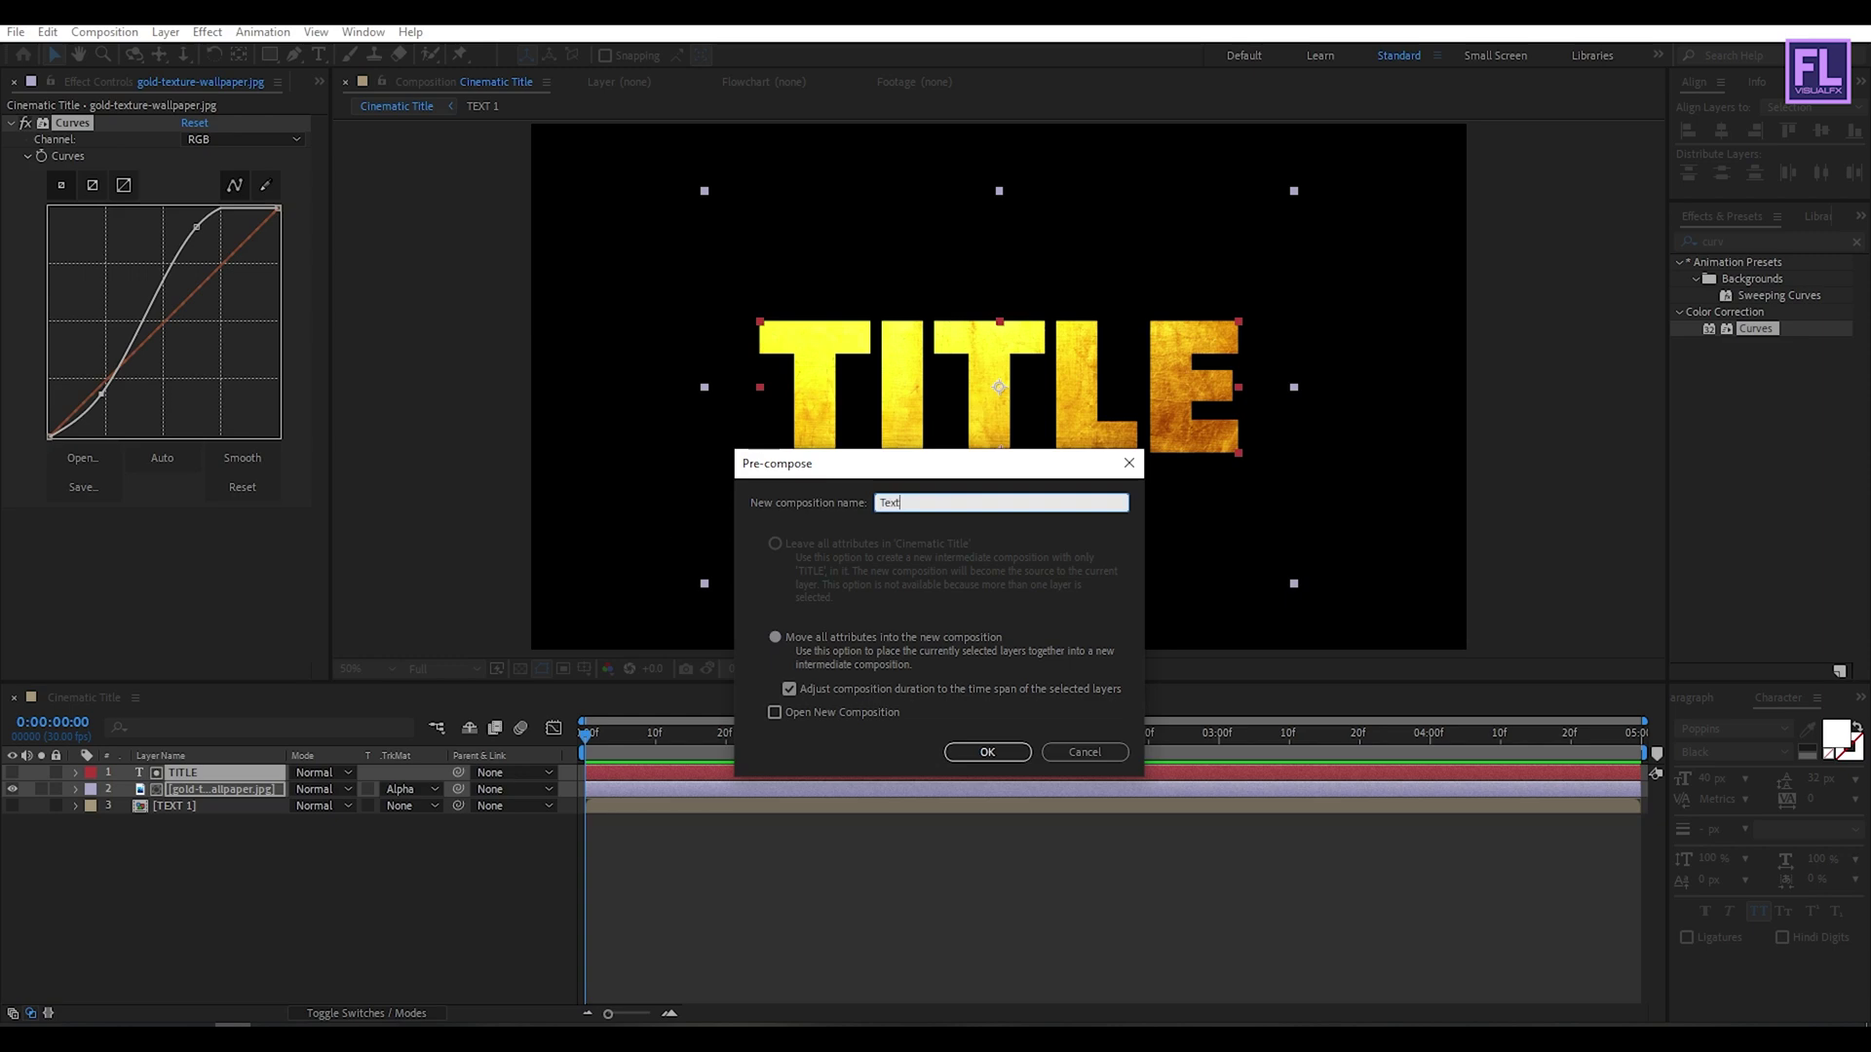
pyautogui.click(987, 752)
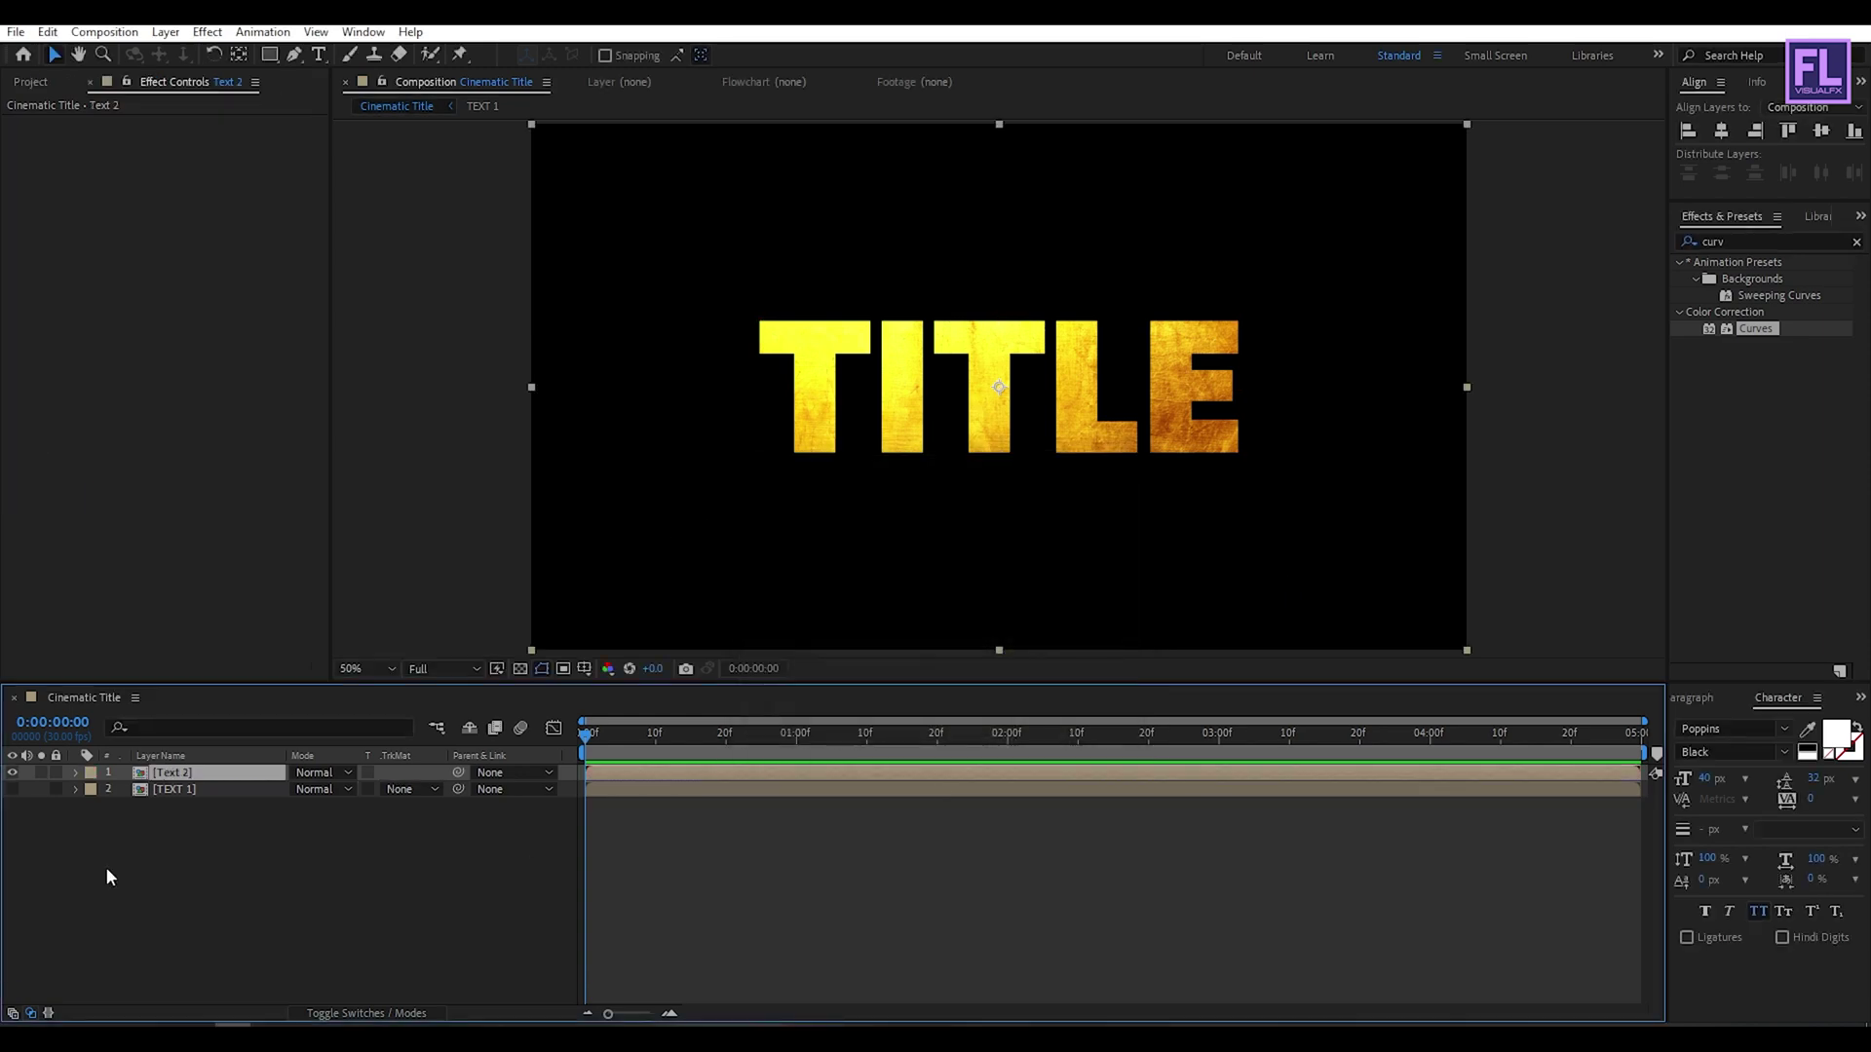
# Step: Show the TEXT 1 composition layer again and place it above Text 2 in the layer order
pyautogui.click(175, 789)
pyautogui.click(13, 789)
pyautogui.doubleClick(185, 772)
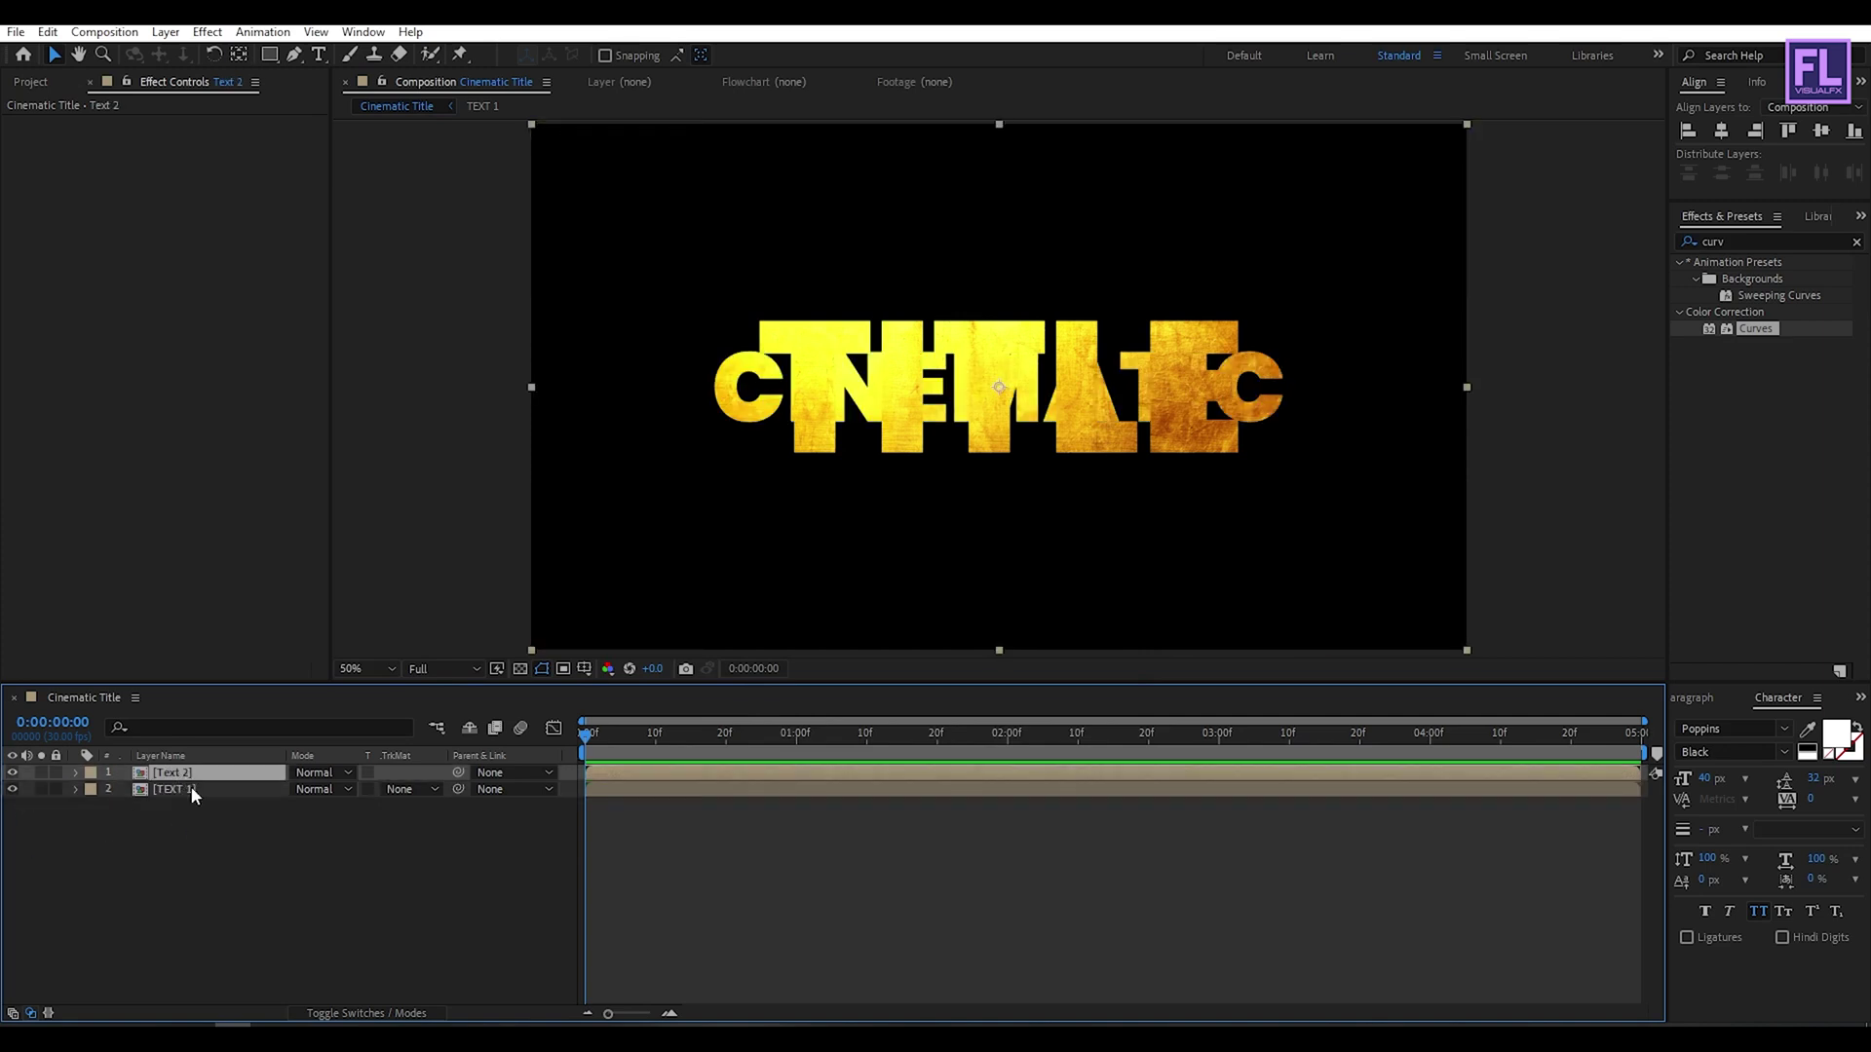
pyautogui.click(92, 699)
pyautogui.moveTo(179, 774); pyautogui.dragTo(172, 803)
pyautogui.click(211, 698)
pyautogui.click(163, 697)
pyautogui.click(179, 813)
pyautogui.click(213, 775)
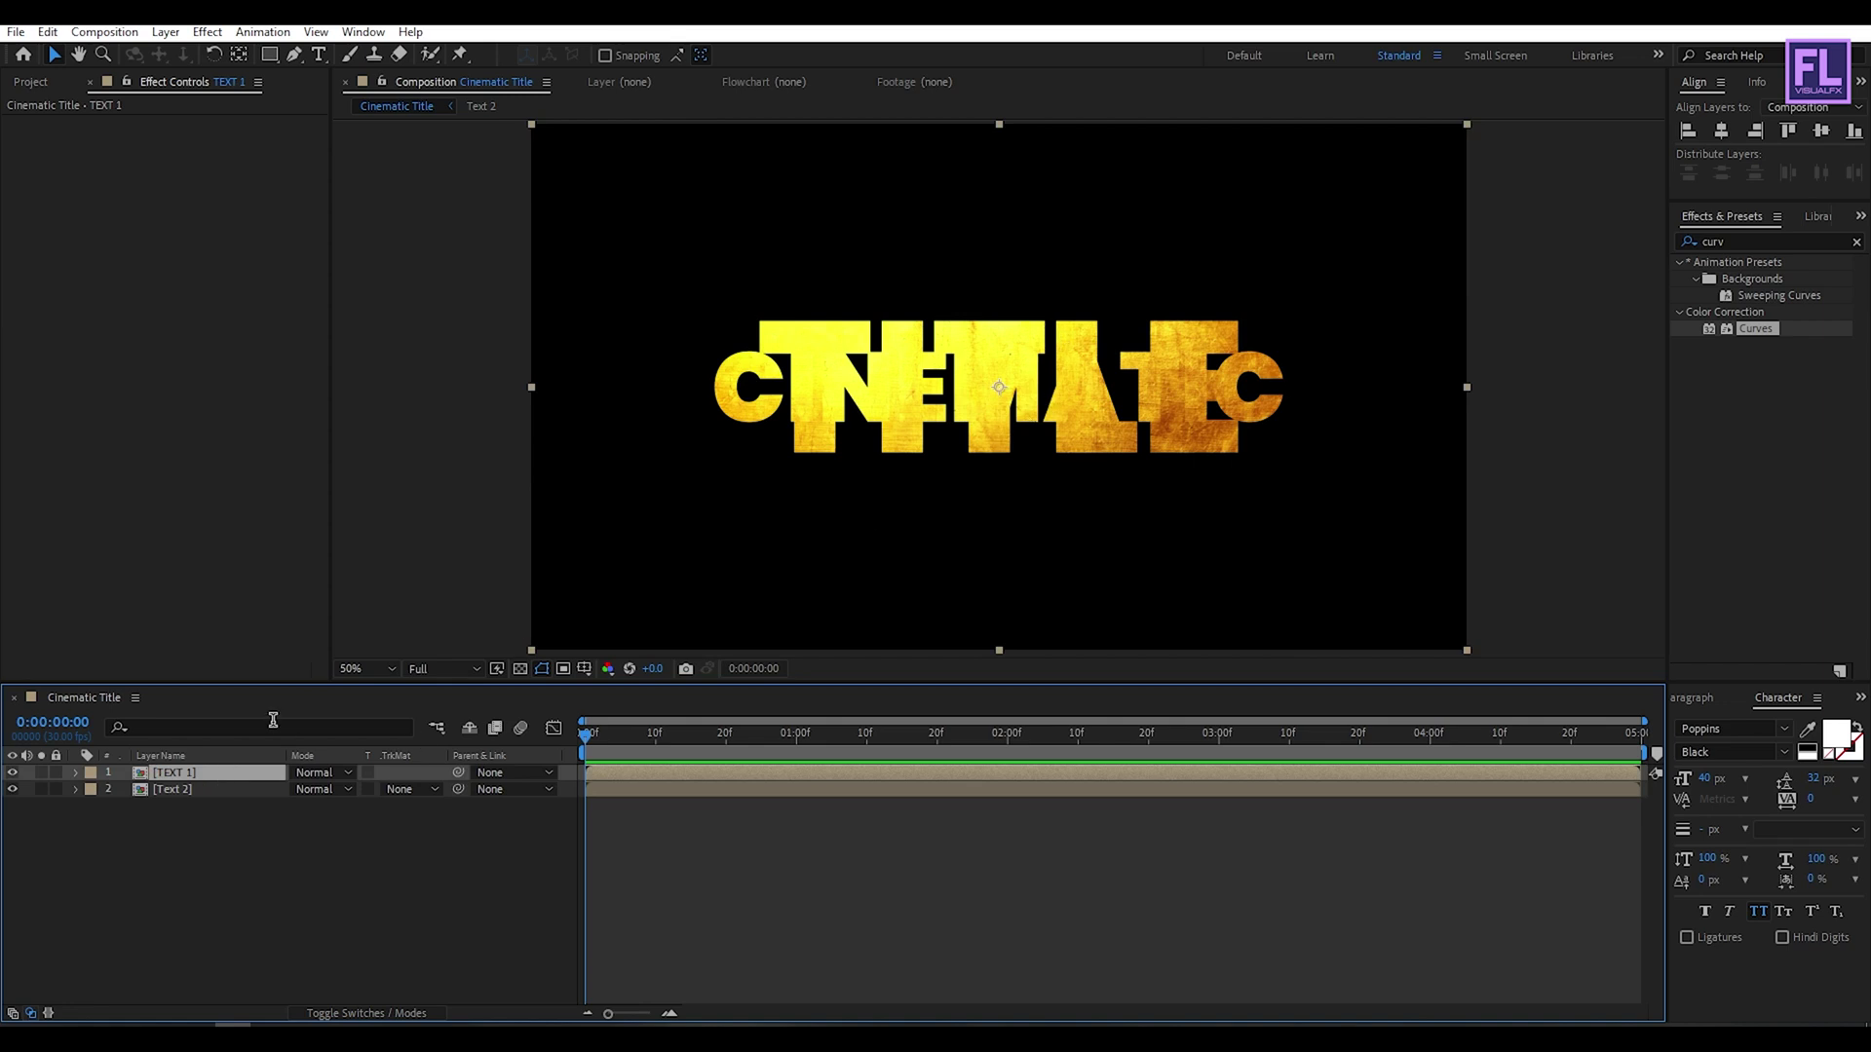
# Step: Separate the overlapping words vertically, nudging CINEMATIC up above TITLE and TITLE down to leave a gap
pyautogui.hotkey('shift', 'Up')
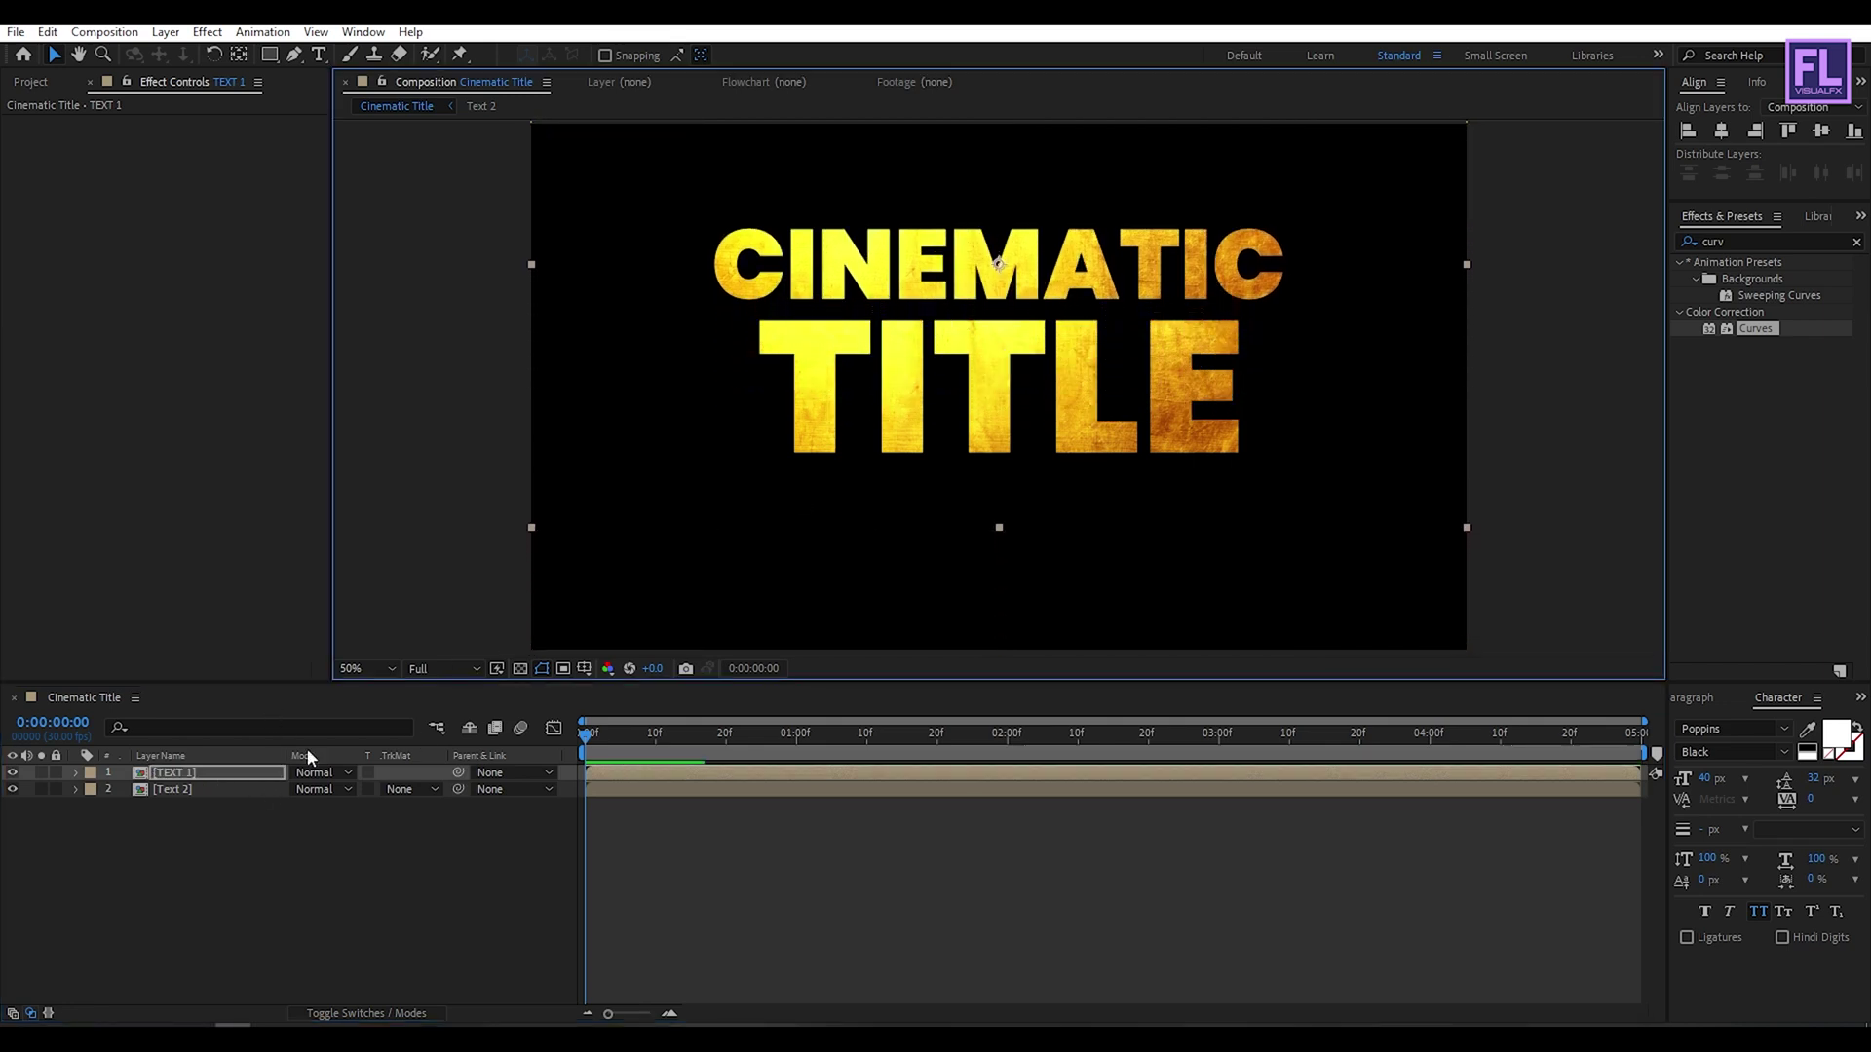
pyautogui.click(215, 791)
pyautogui.hotkey('shift', 'Down')
pyautogui.hotkey('shift', 'Down')
pyautogui.hotkey('shift', 'Down')
pyautogui.hotkey('shift', 'Down')
pyautogui.hotkey('shift', 'Down')
pyautogui.hotkey('shift', 'Down')
pyautogui.hotkey('shift', 'Down')
pyautogui.hotkey('shift', 'Down')
pyautogui.hotkey('shift', 'Down')
pyautogui.hotkey('shift', 'Down')
pyautogui.hotkey('shift', 'Down')
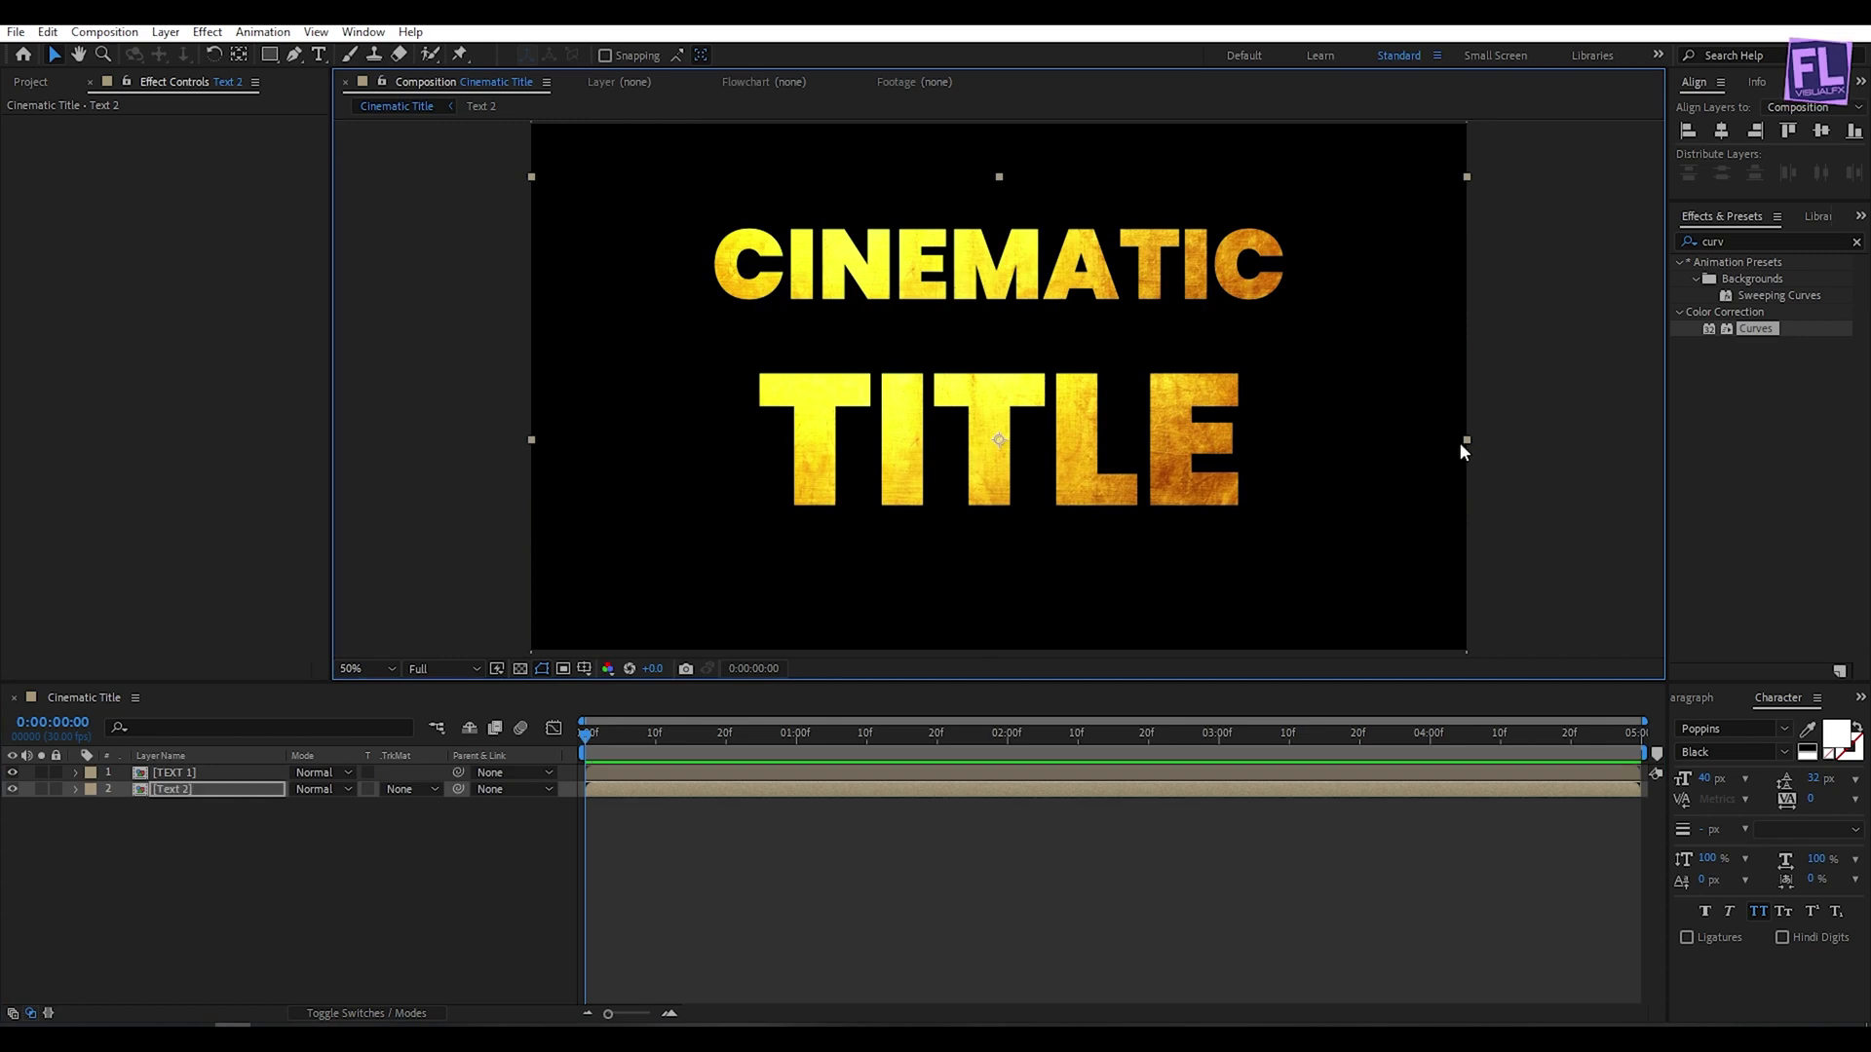
# Step: Scale TITLE to about 75% and CINEMATIC to about 45%, placing CINEMATIC just above TITLE
pyautogui.moveTo(1467, 439); pyautogui.dragTo(1348, 436)
pyautogui.click(157, 772)
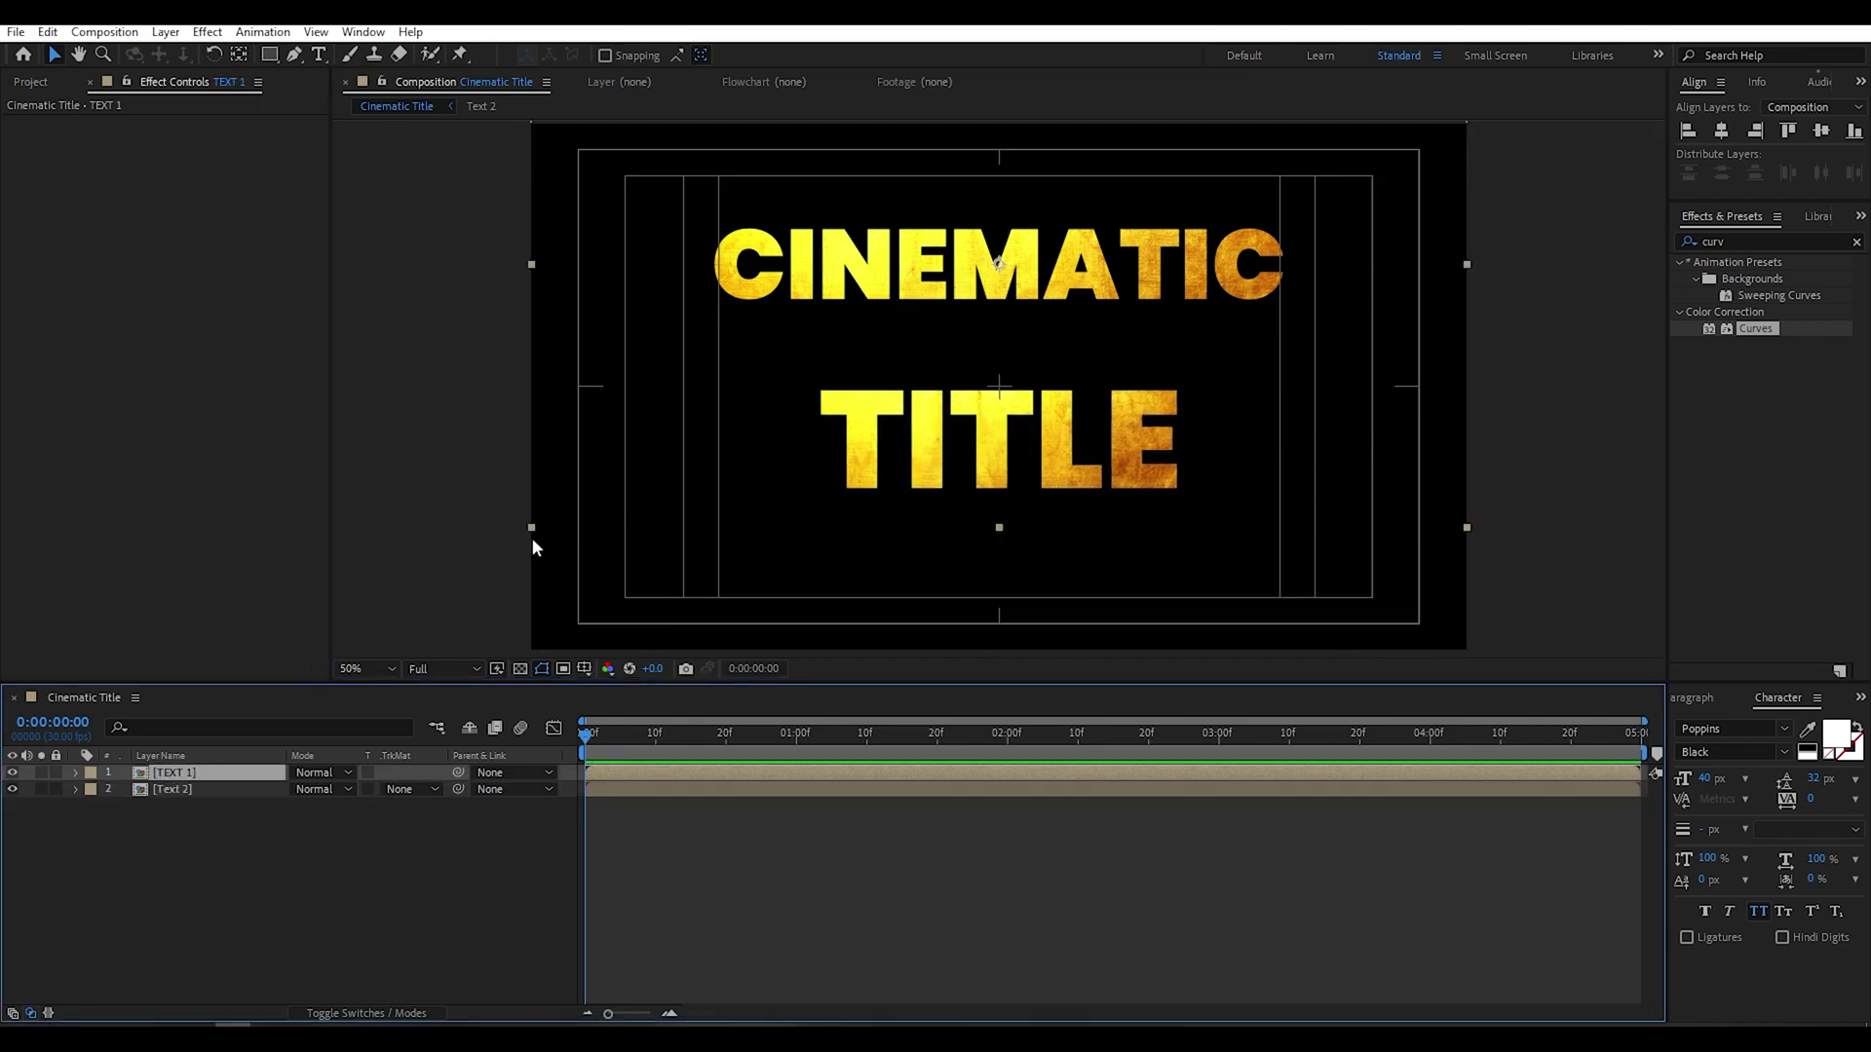
pyautogui.moveTo(1466, 264); pyautogui.dragTo(1206, 267)
pyautogui.moveTo(1077, 269); pyautogui.dragTo(1077, 367)
# Step: Nudge TITLE closer to CINEMATIC and shift both words up together towards the vertical centre of the frame
pyautogui.click(224, 788)
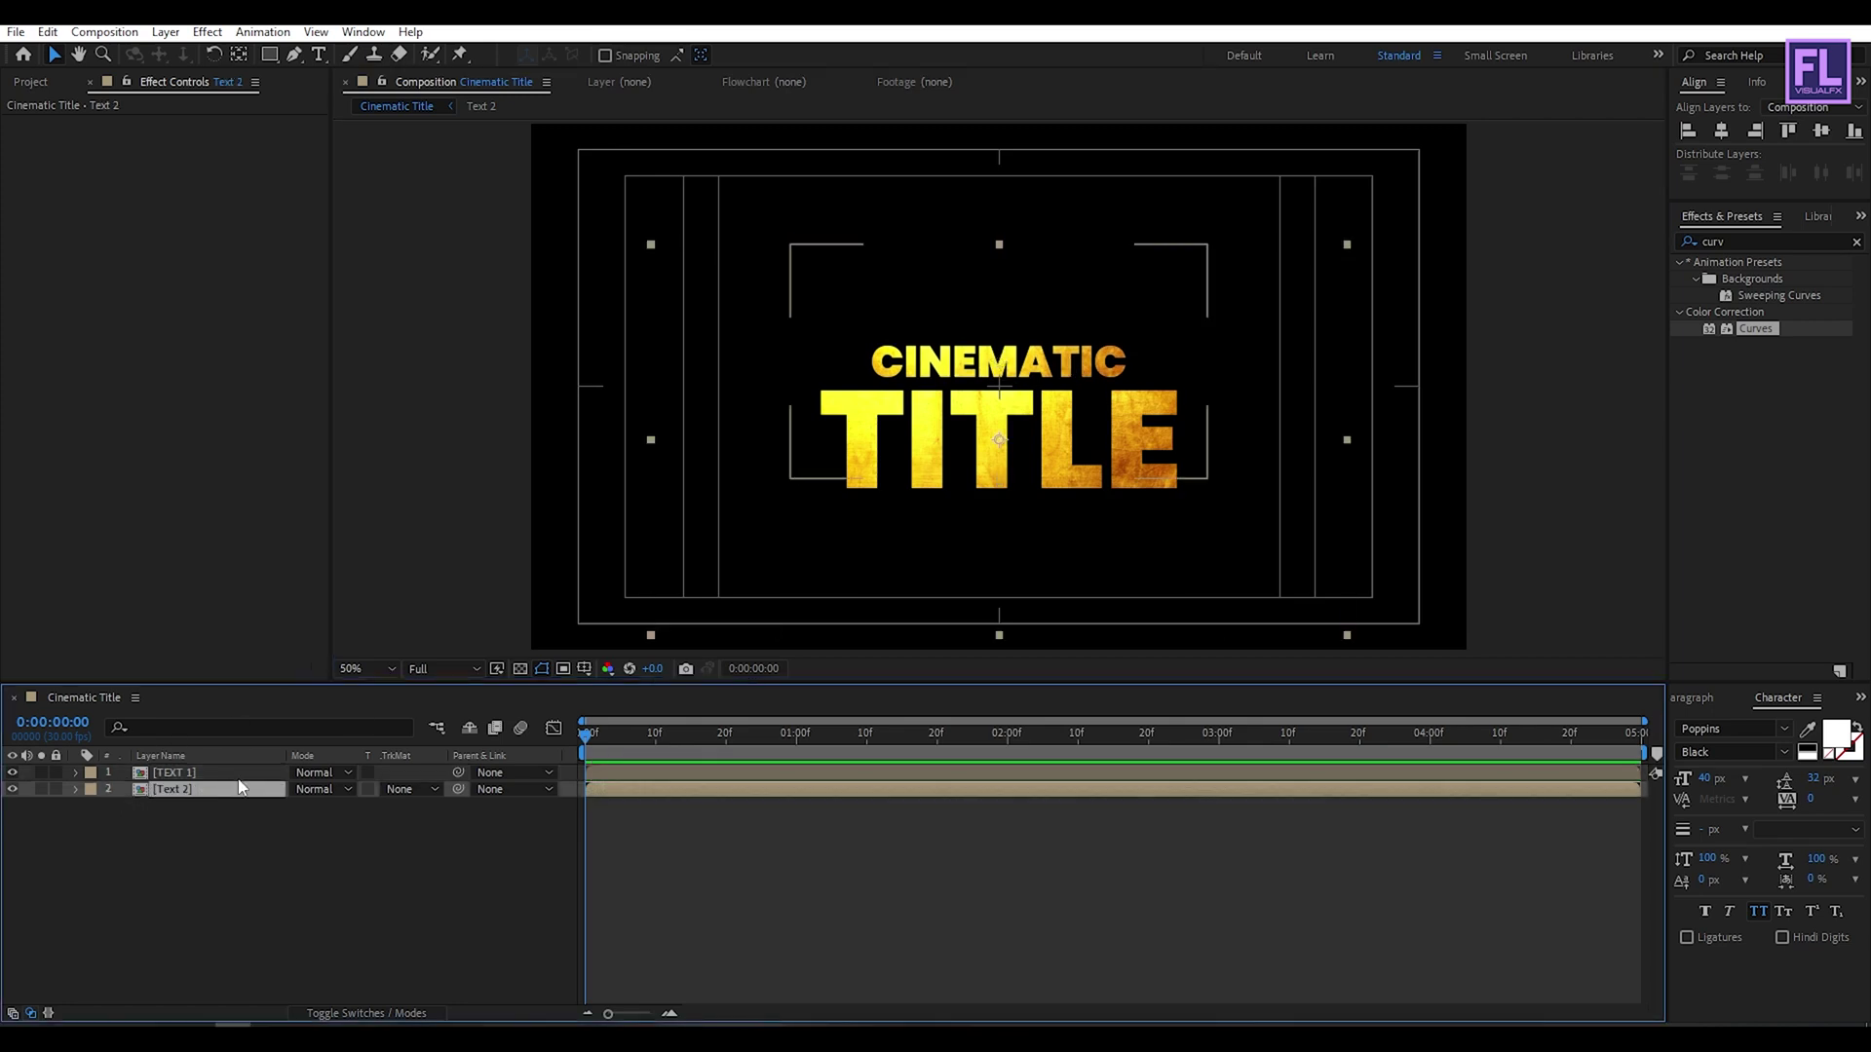
pyautogui.click(1475, 413)
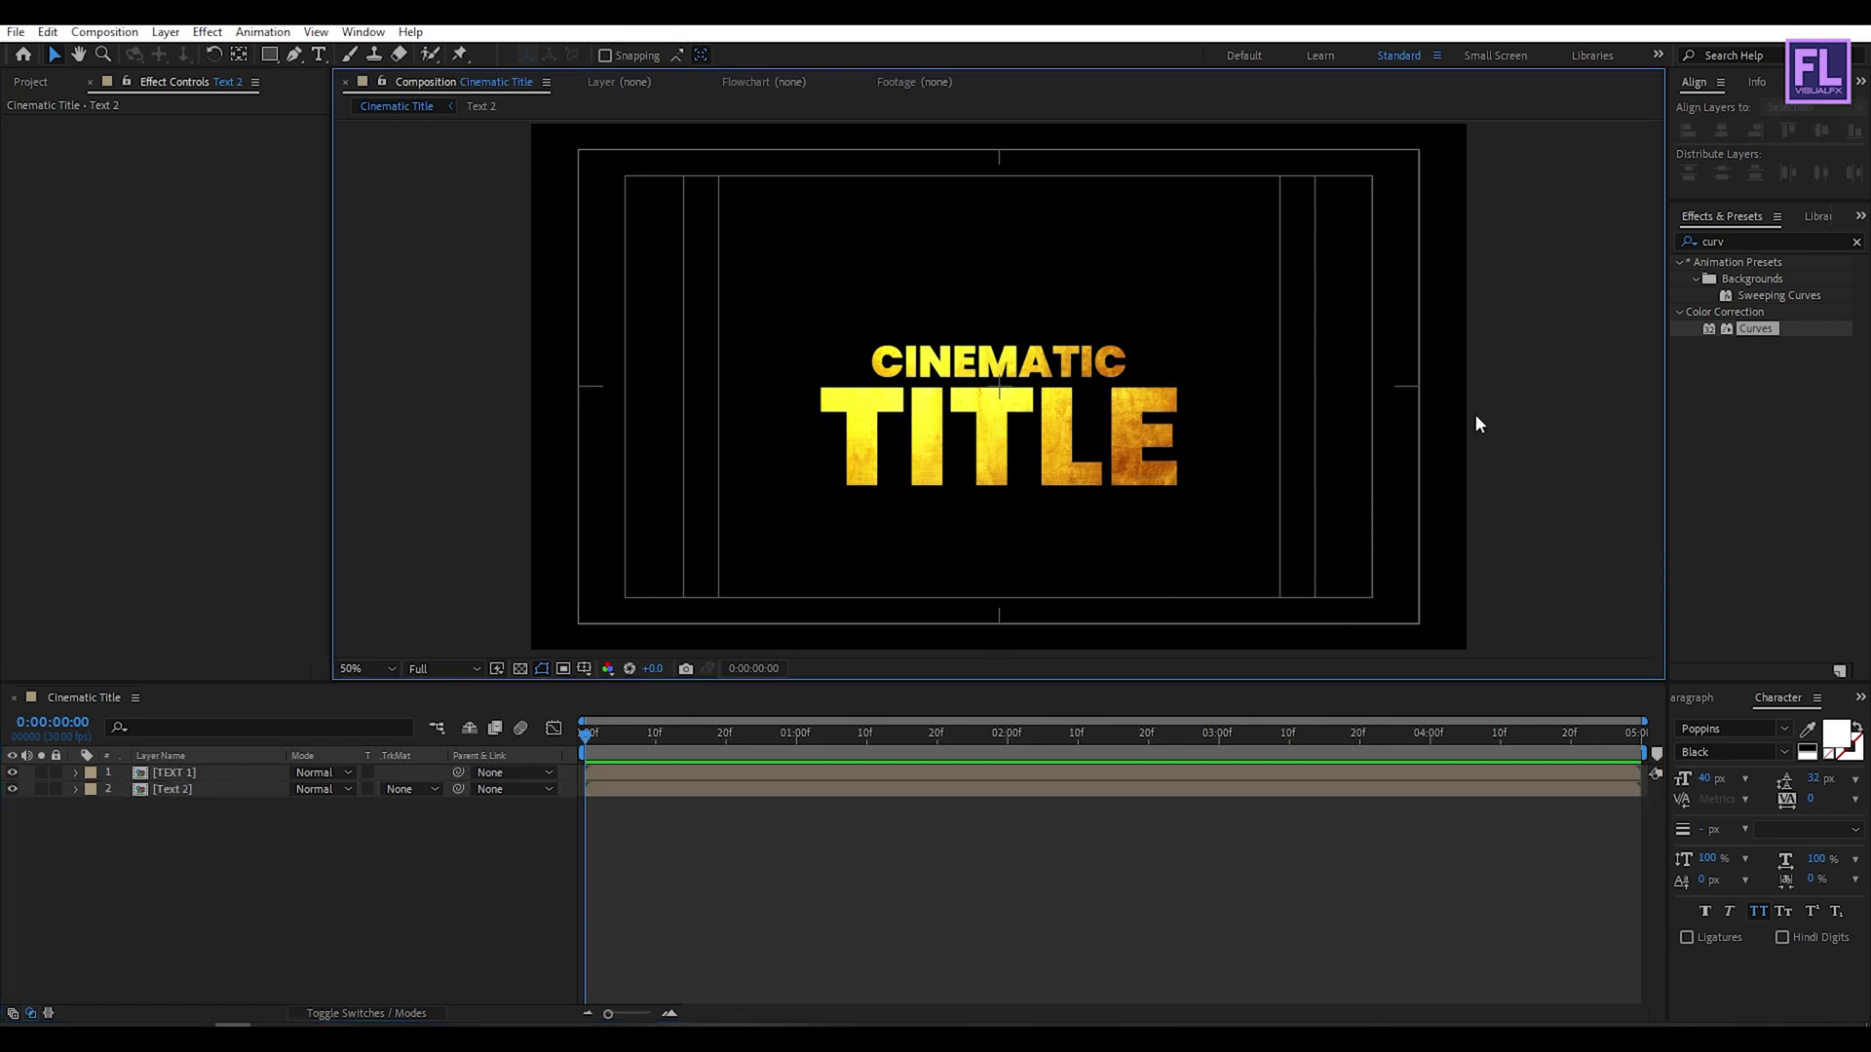
pyautogui.hotkey('ctrl', 'a')
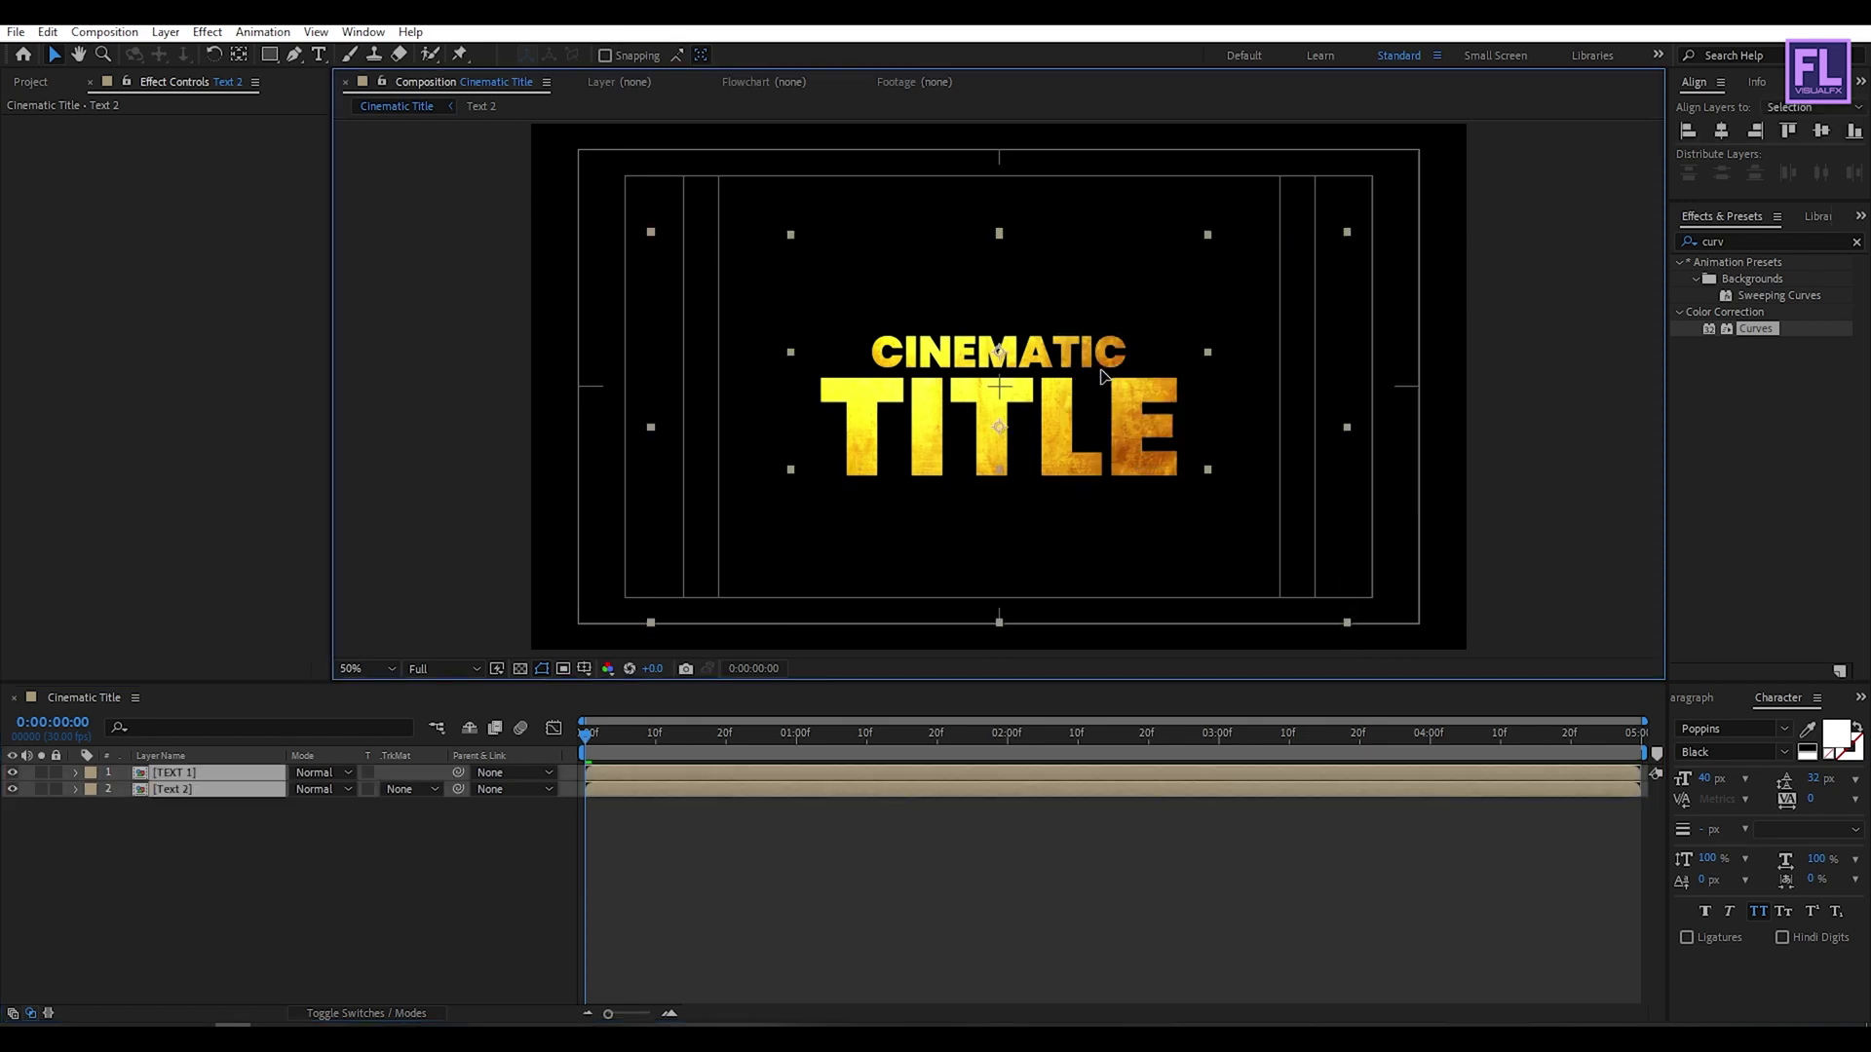
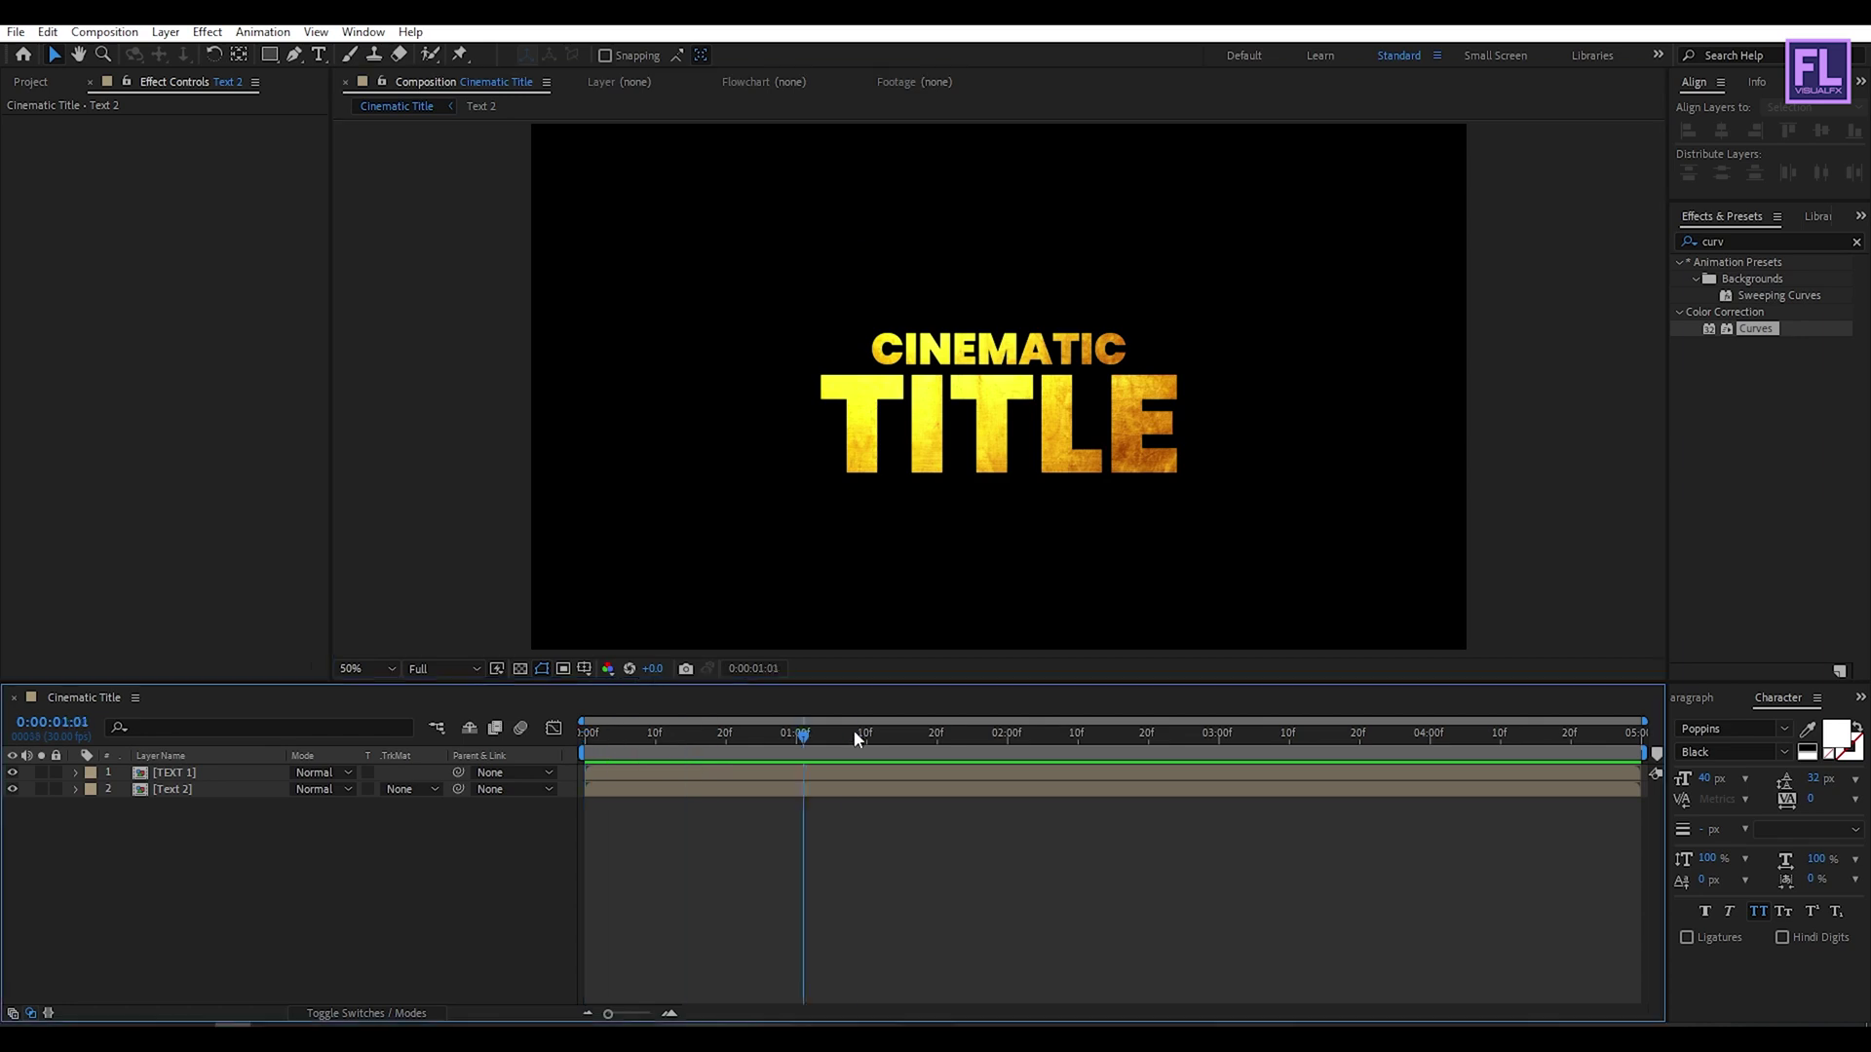
# Step: Keyframe the Position of TEXT 1 and Text 2 at their resting places and shift the keyframes to about frame 15
pyautogui.moveTo(144, 845); pyautogui.dragTo(204, 762)
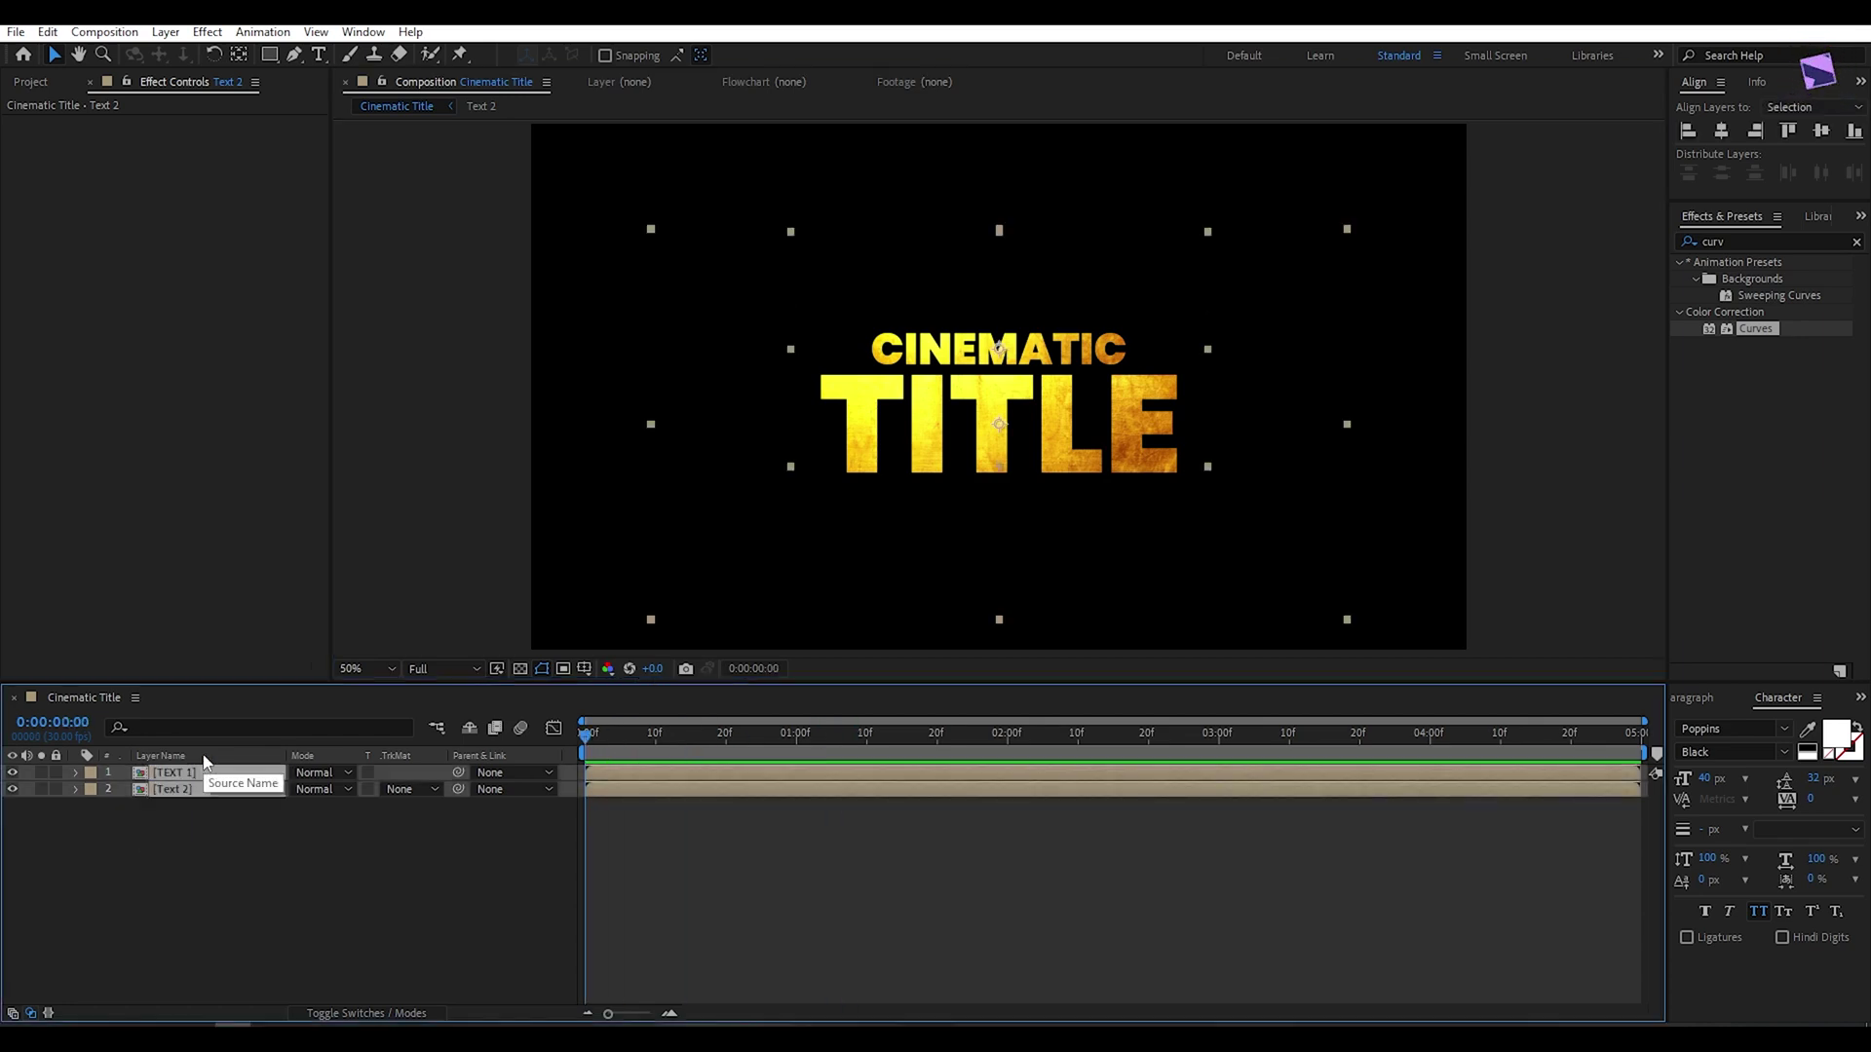
pyautogui.press('p')
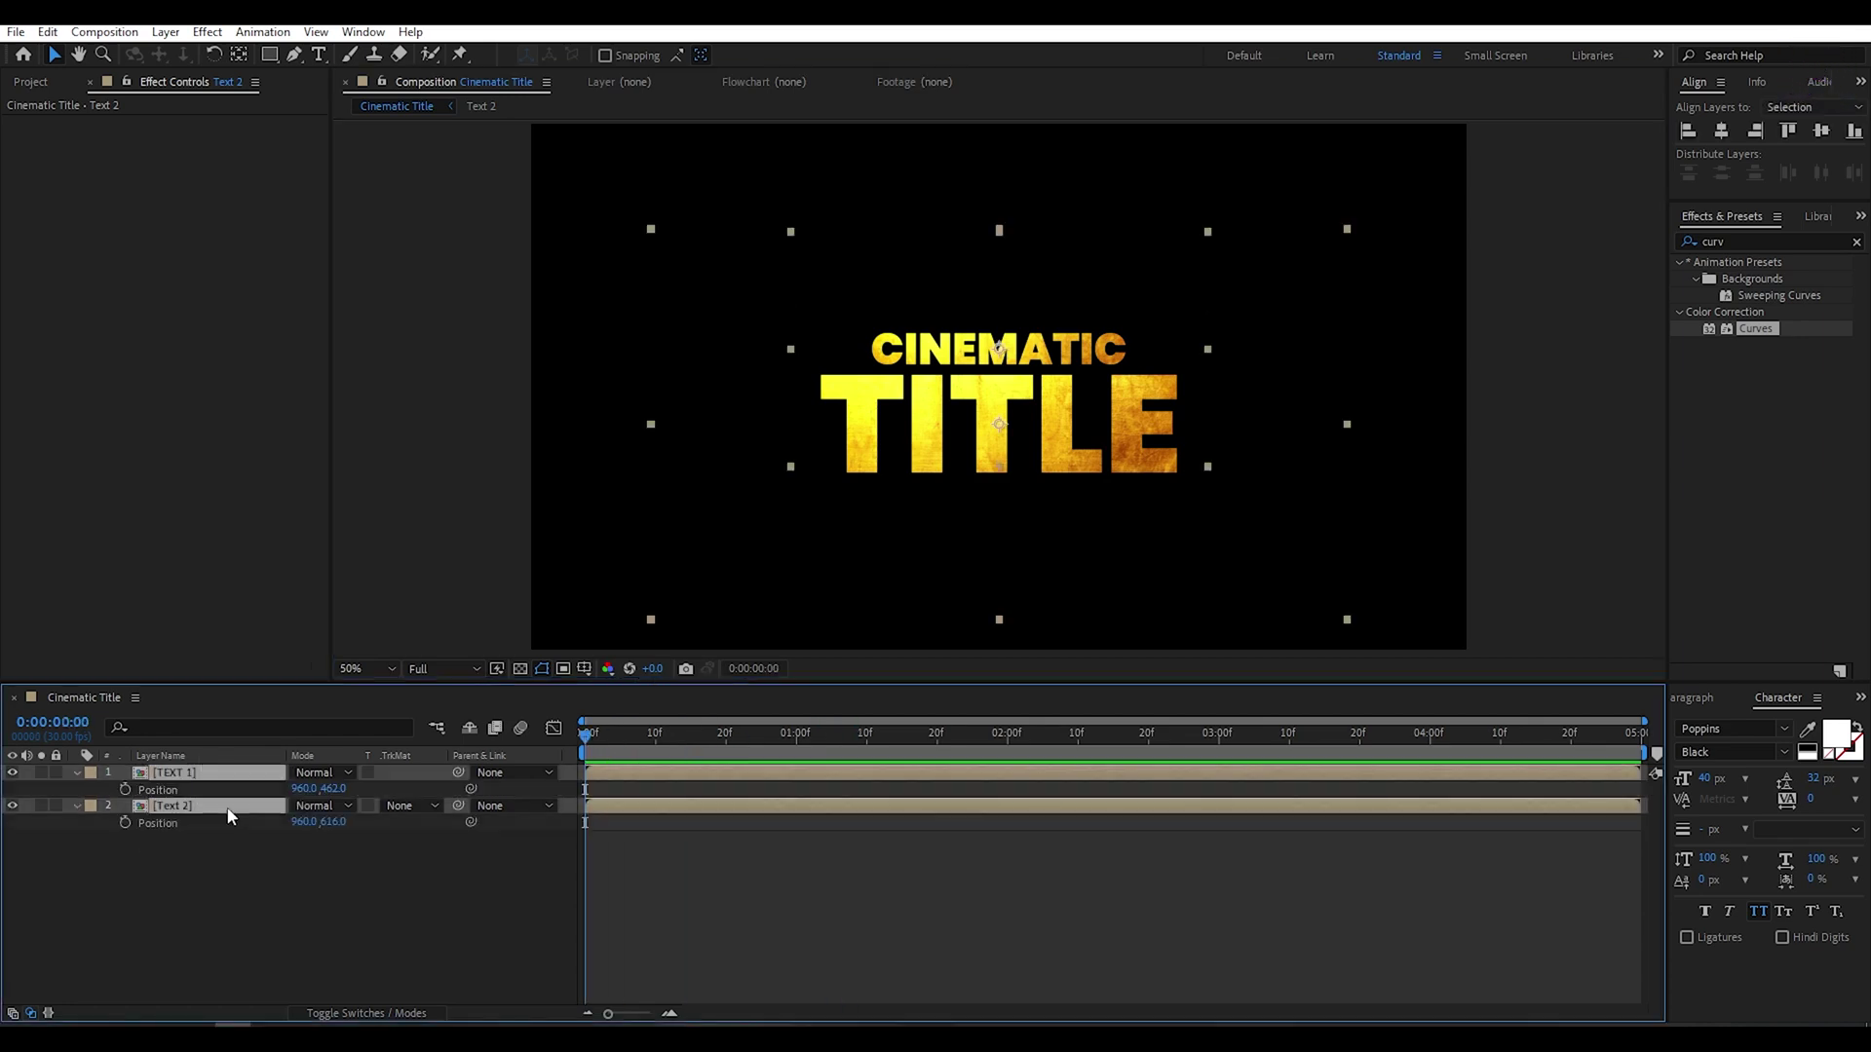
pyautogui.click(126, 790)
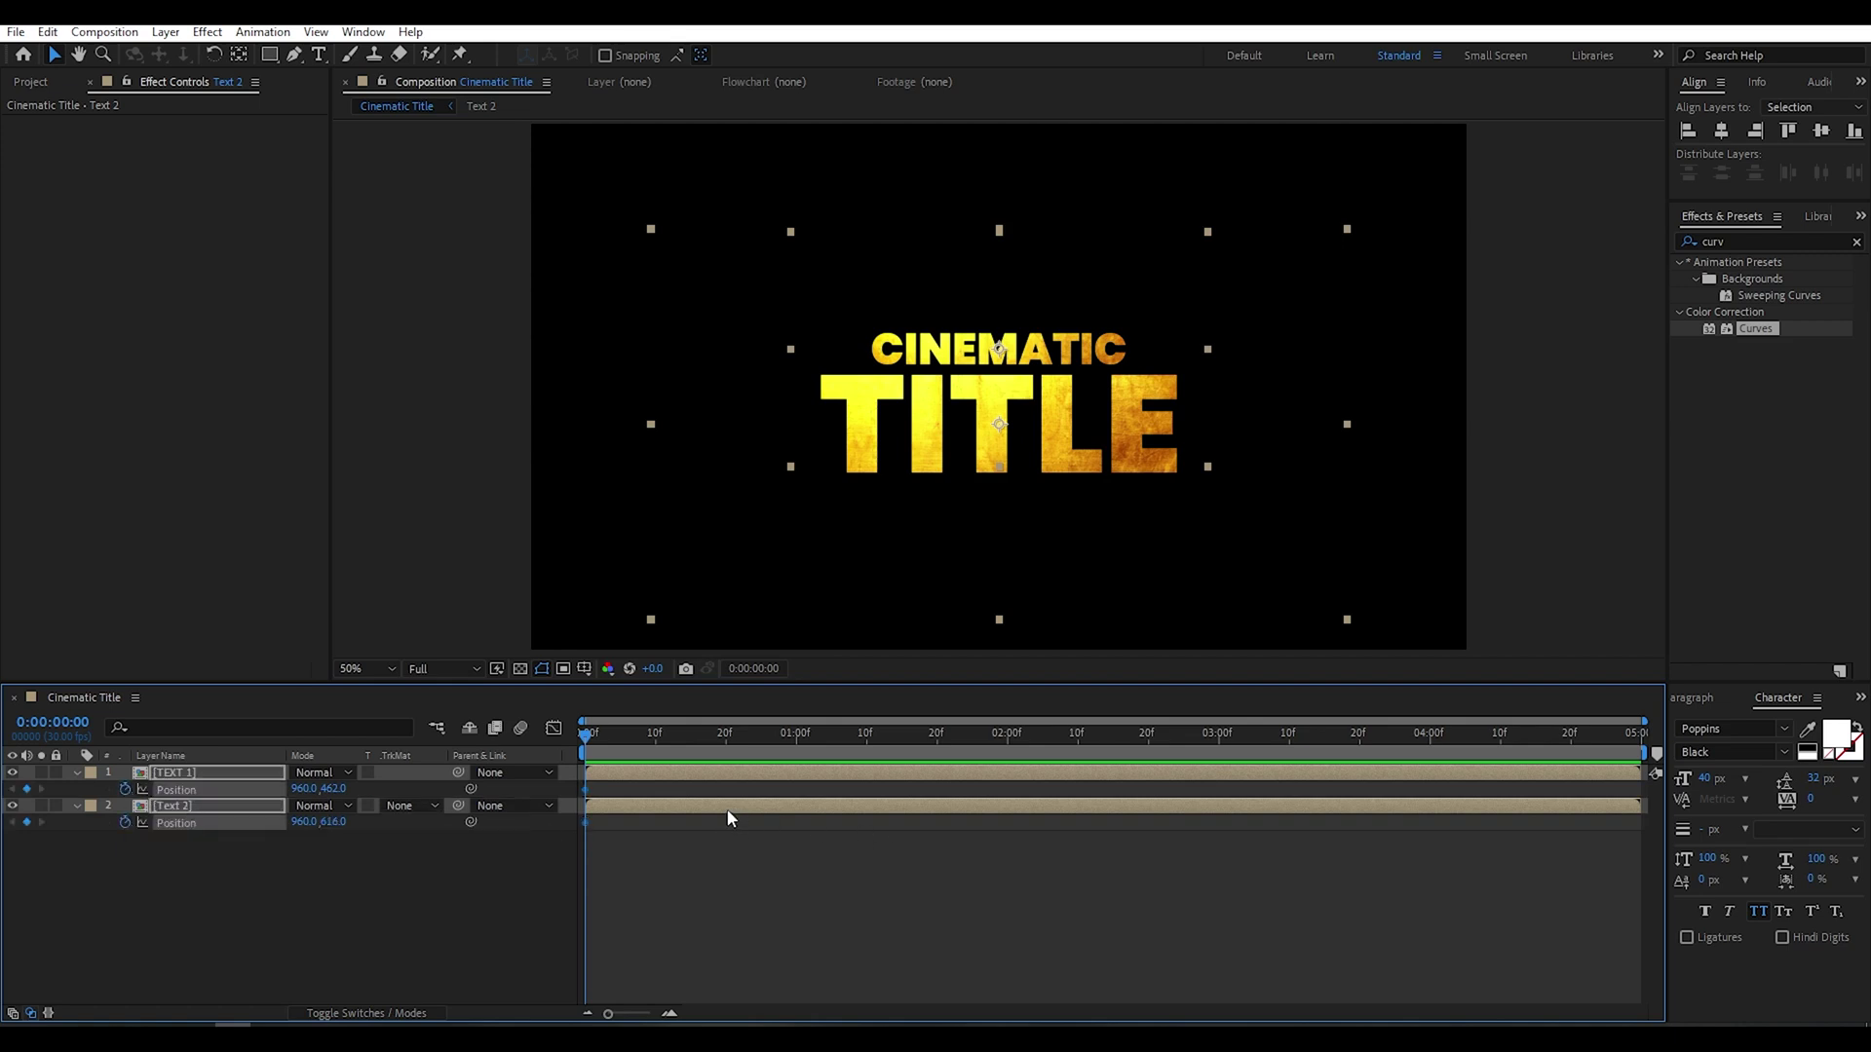
pyautogui.moveTo(586, 789); pyautogui.dragTo(641, 799)
pyautogui.click(642, 738)
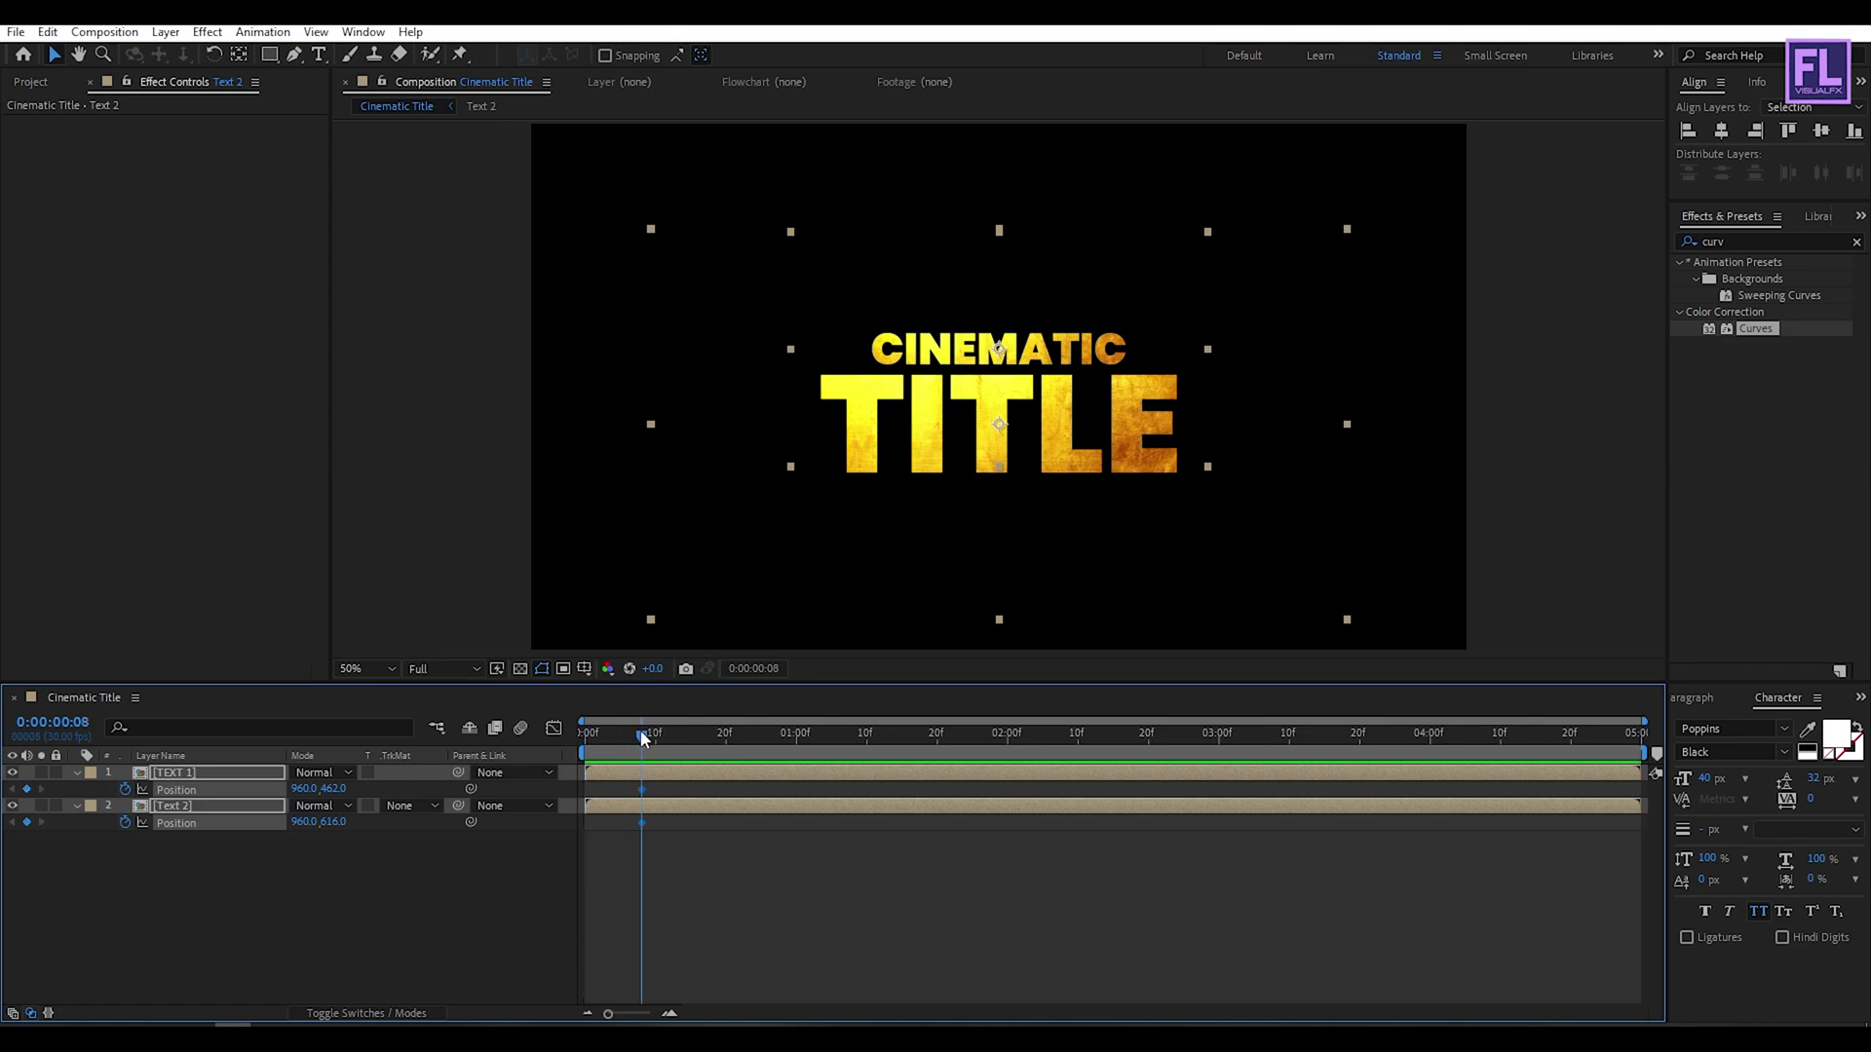
pyautogui.moveTo(642, 737); pyautogui.dragTo(553, 740)
pyautogui.click(378, 909)
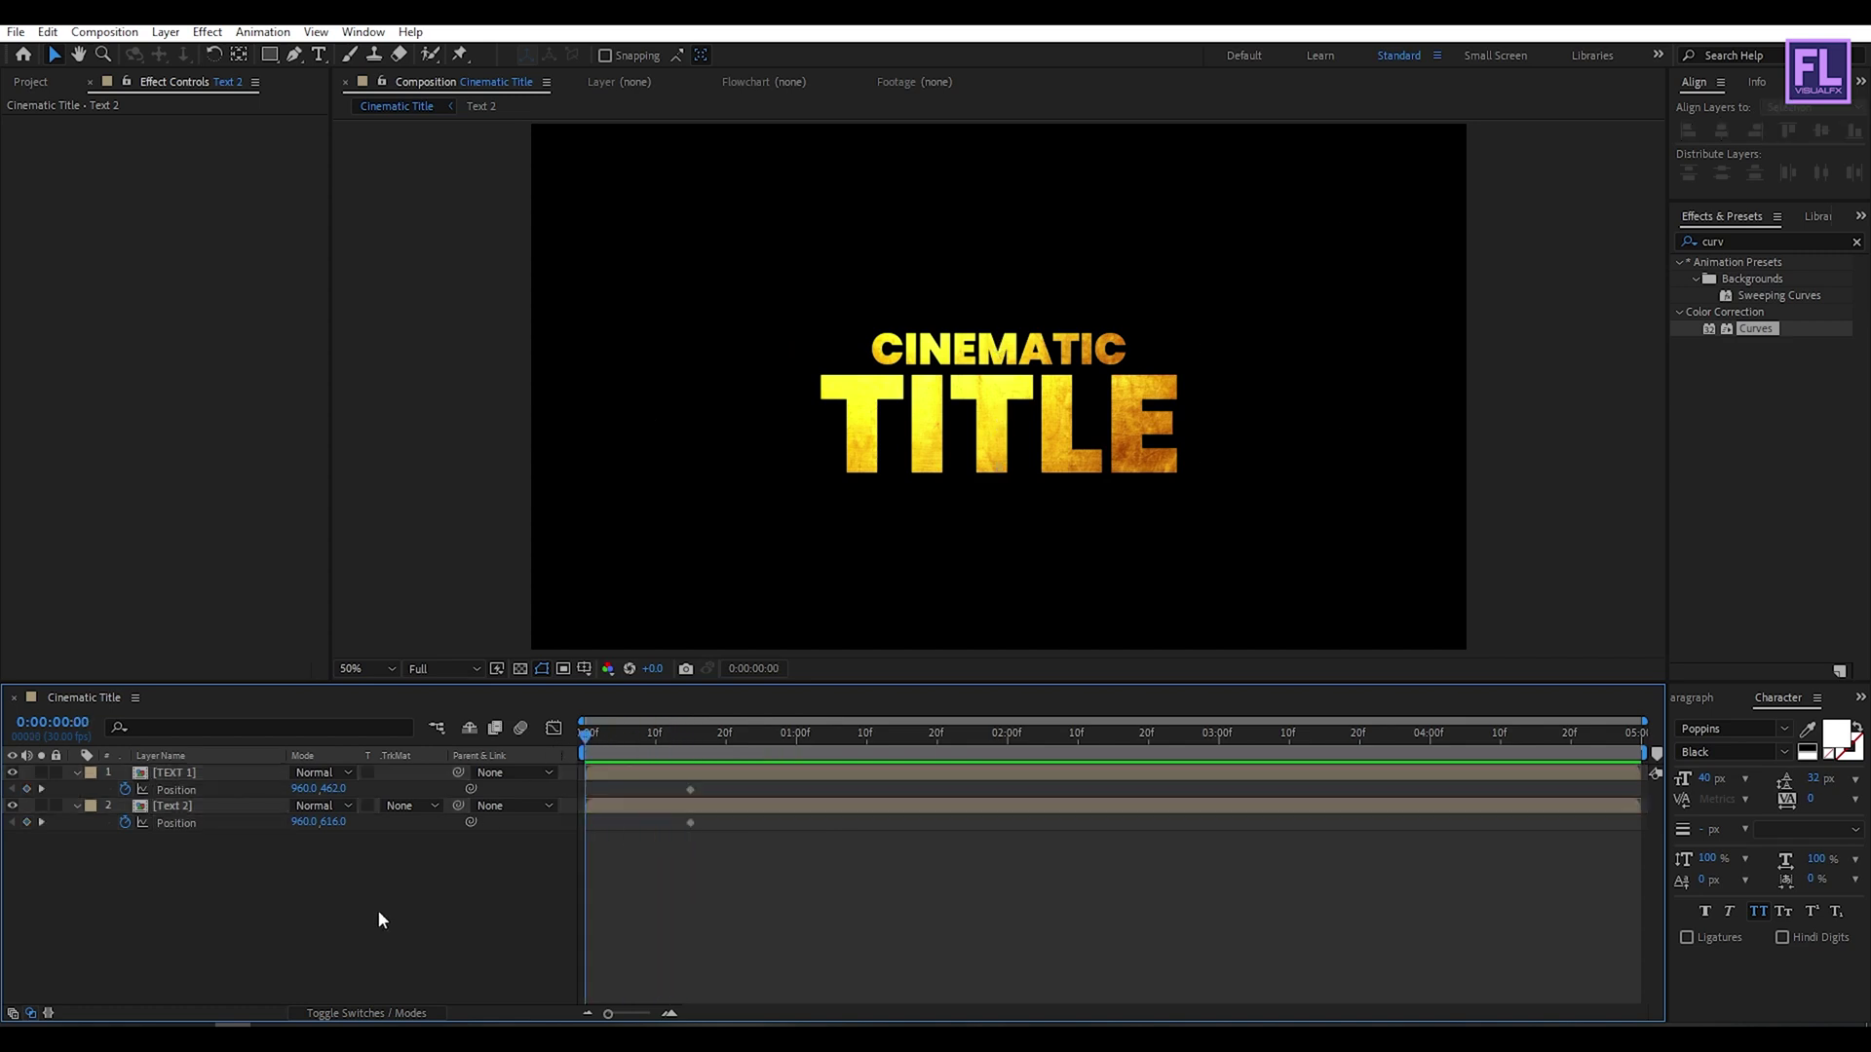
# Step: At frame 0, position CINEMATIC outside the frame's left edge at X -368 and TITLE outside its right edge at X 2414
pyautogui.click(197, 770)
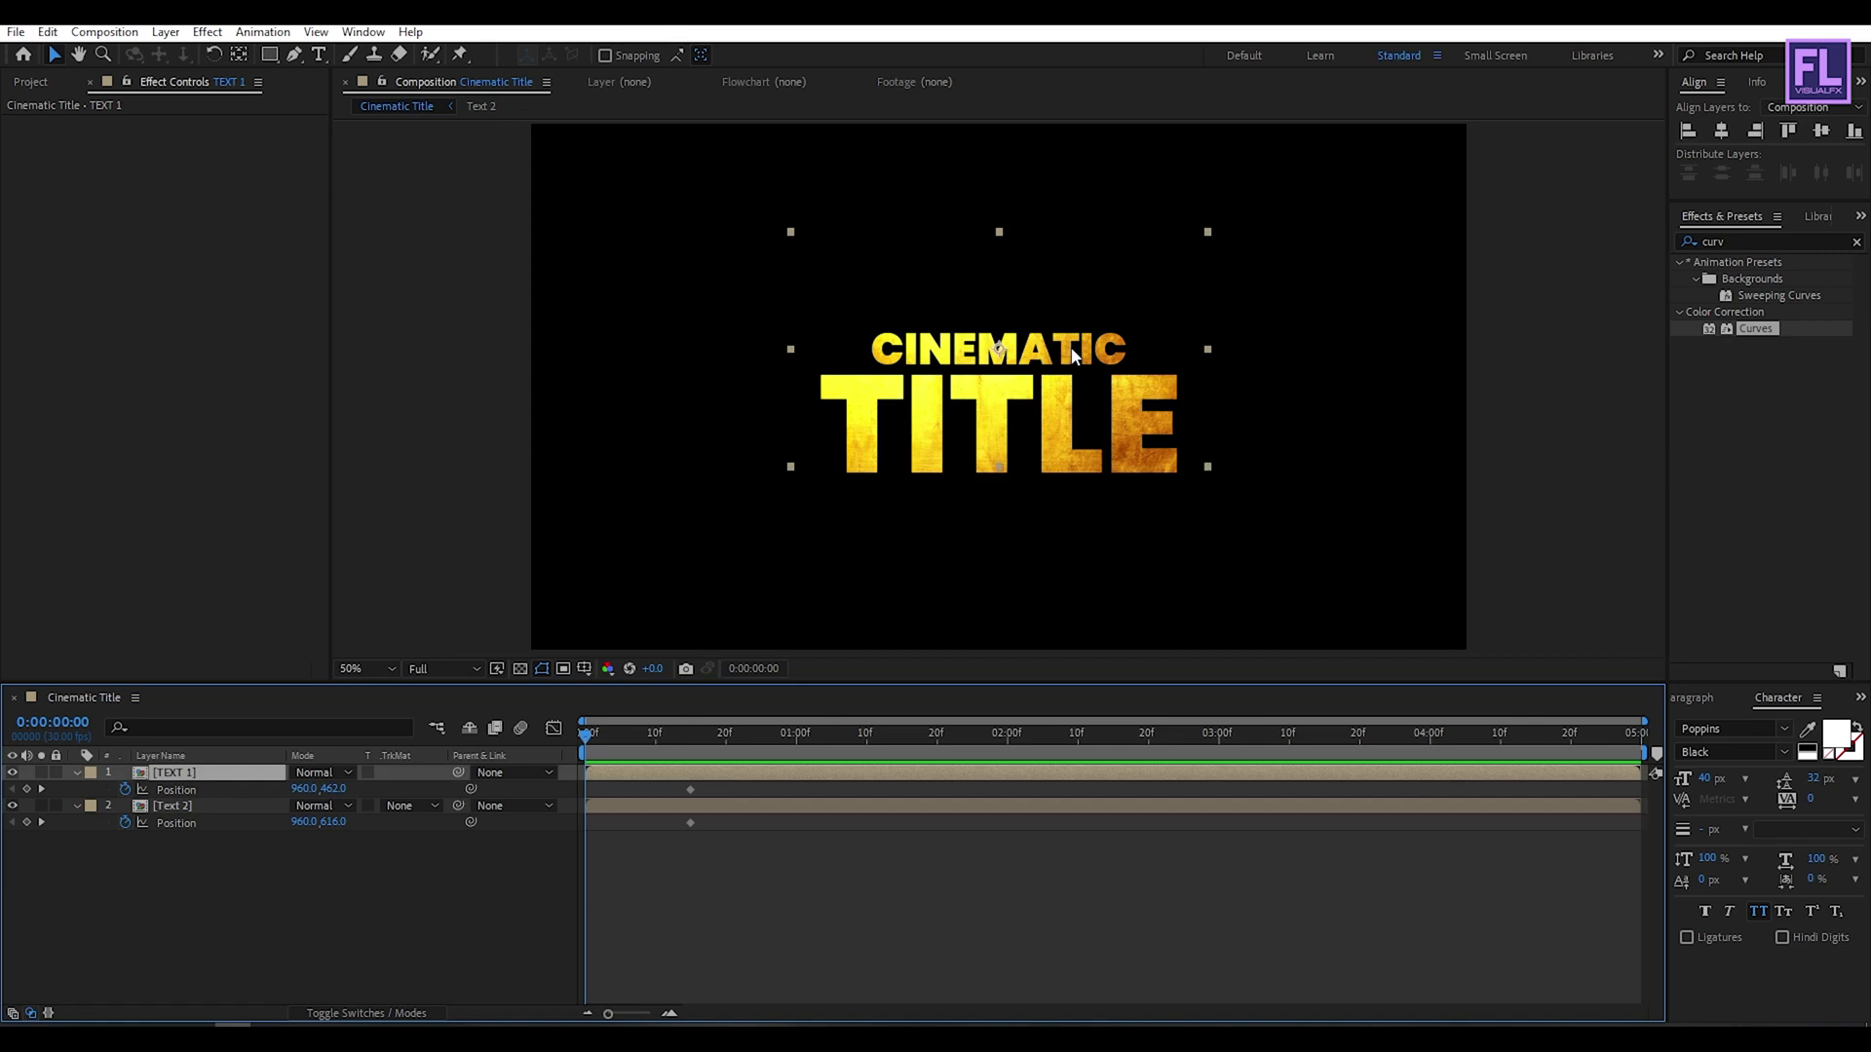
pyautogui.moveTo(1074, 356); pyautogui.dragTo(429, 349)
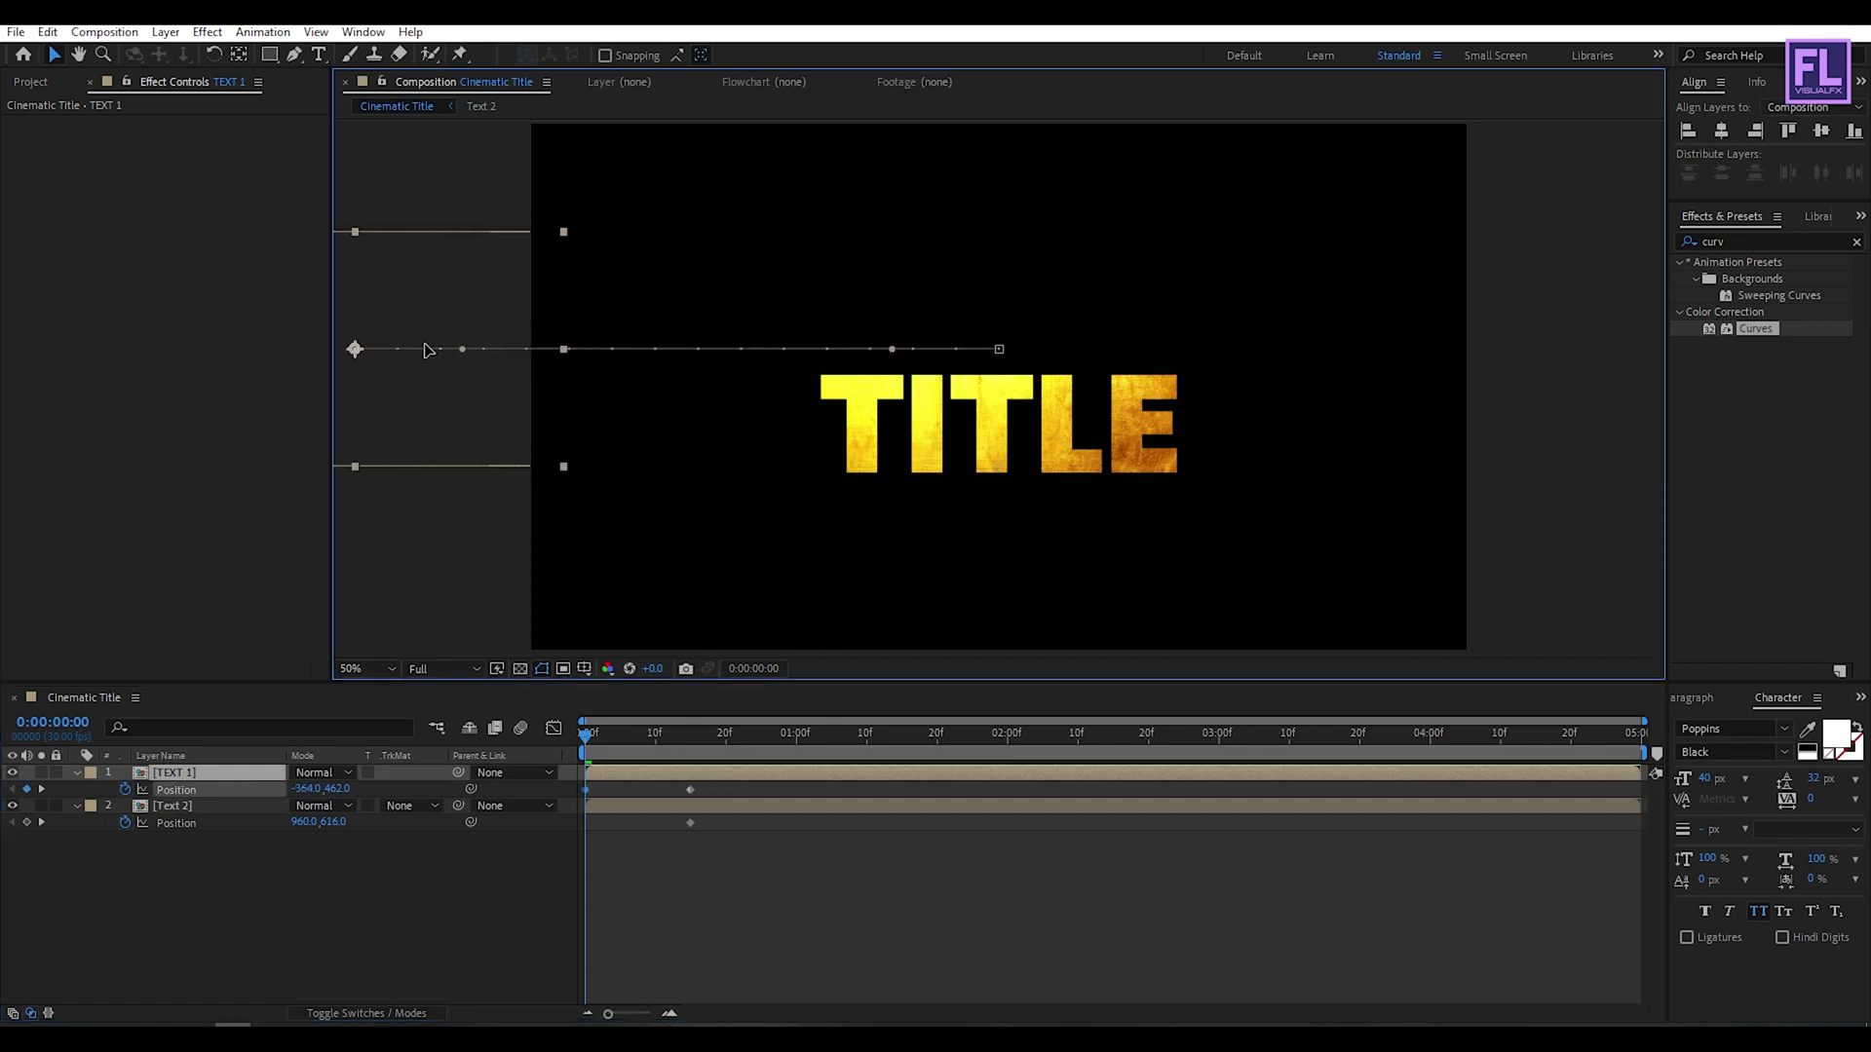
pyautogui.click(187, 808)
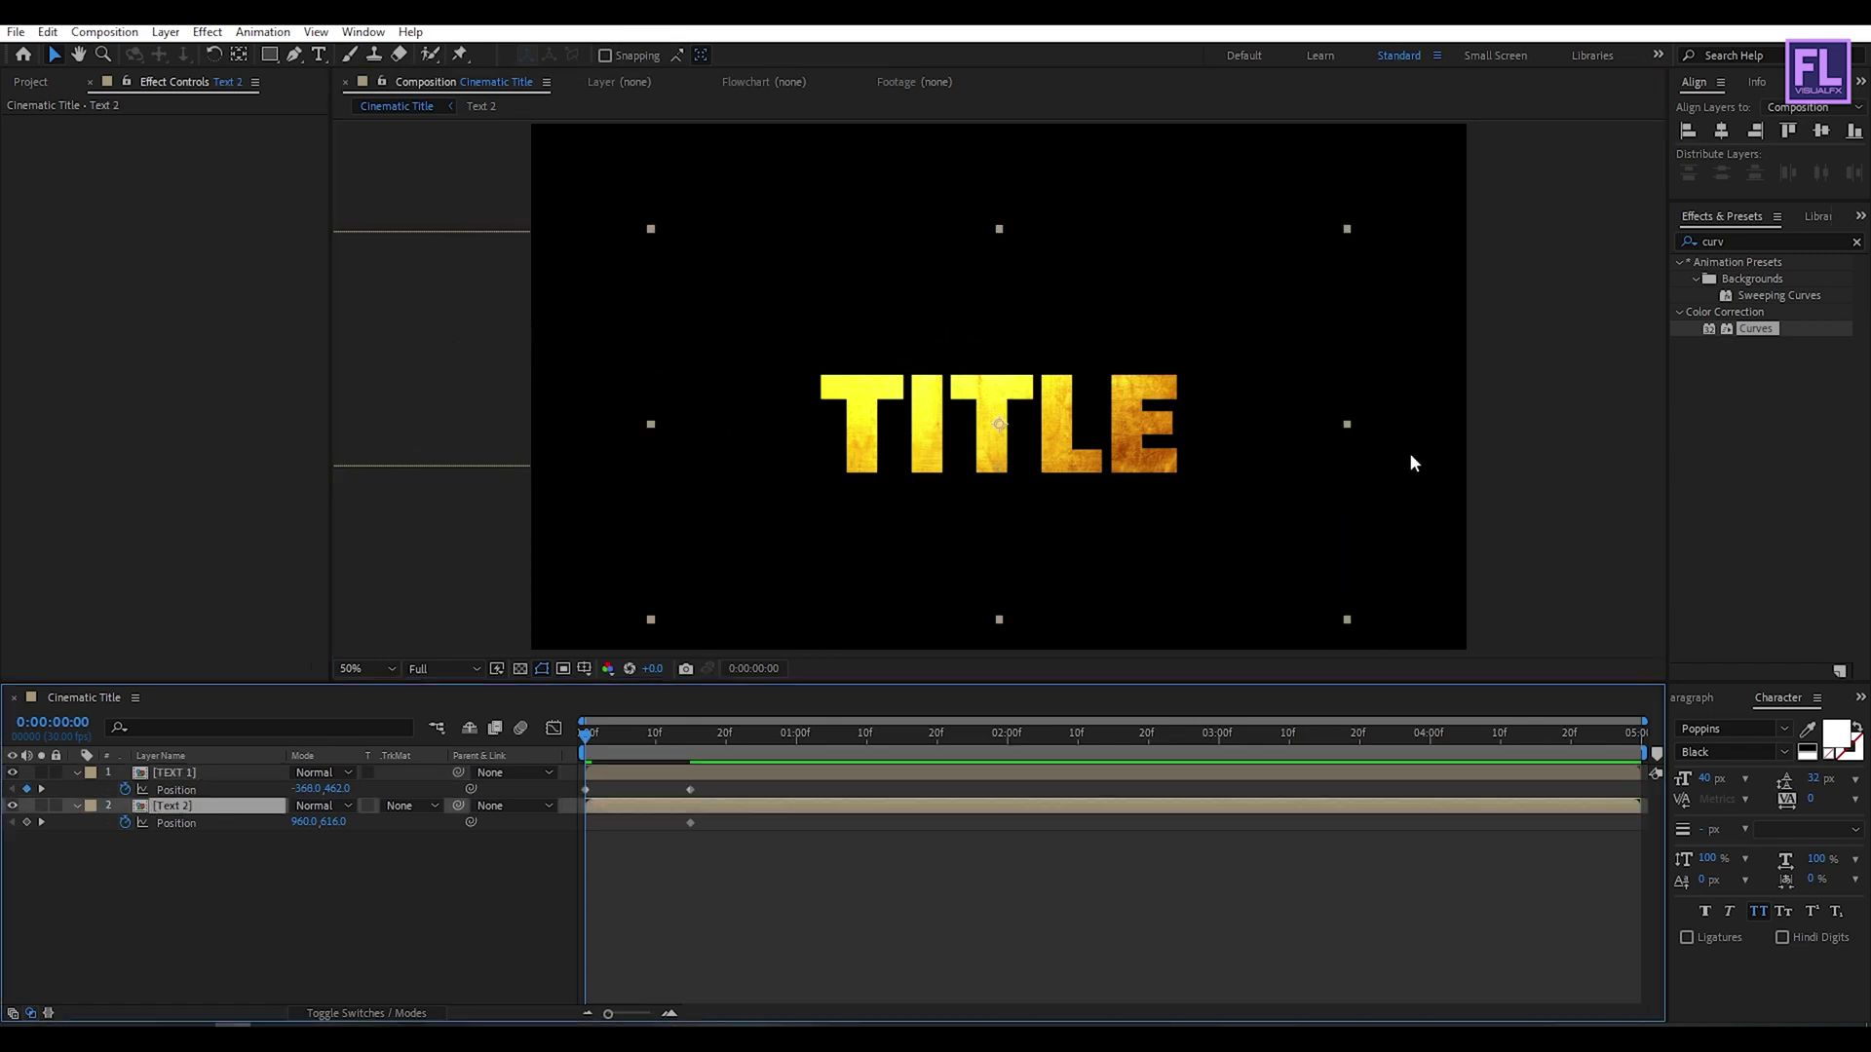
pyautogui.moveTo(1072, 431); pyautogui.dragTo(1792, 430)
# Step: Apply Easy Ease to all Position keyframes, shape the speed graph to peak early with a long slowdown, and preview the slide-in
pyautogui.moveTo(717, 775); pyautogui.dragTo(558, 834)
pyautogui.press('F9')
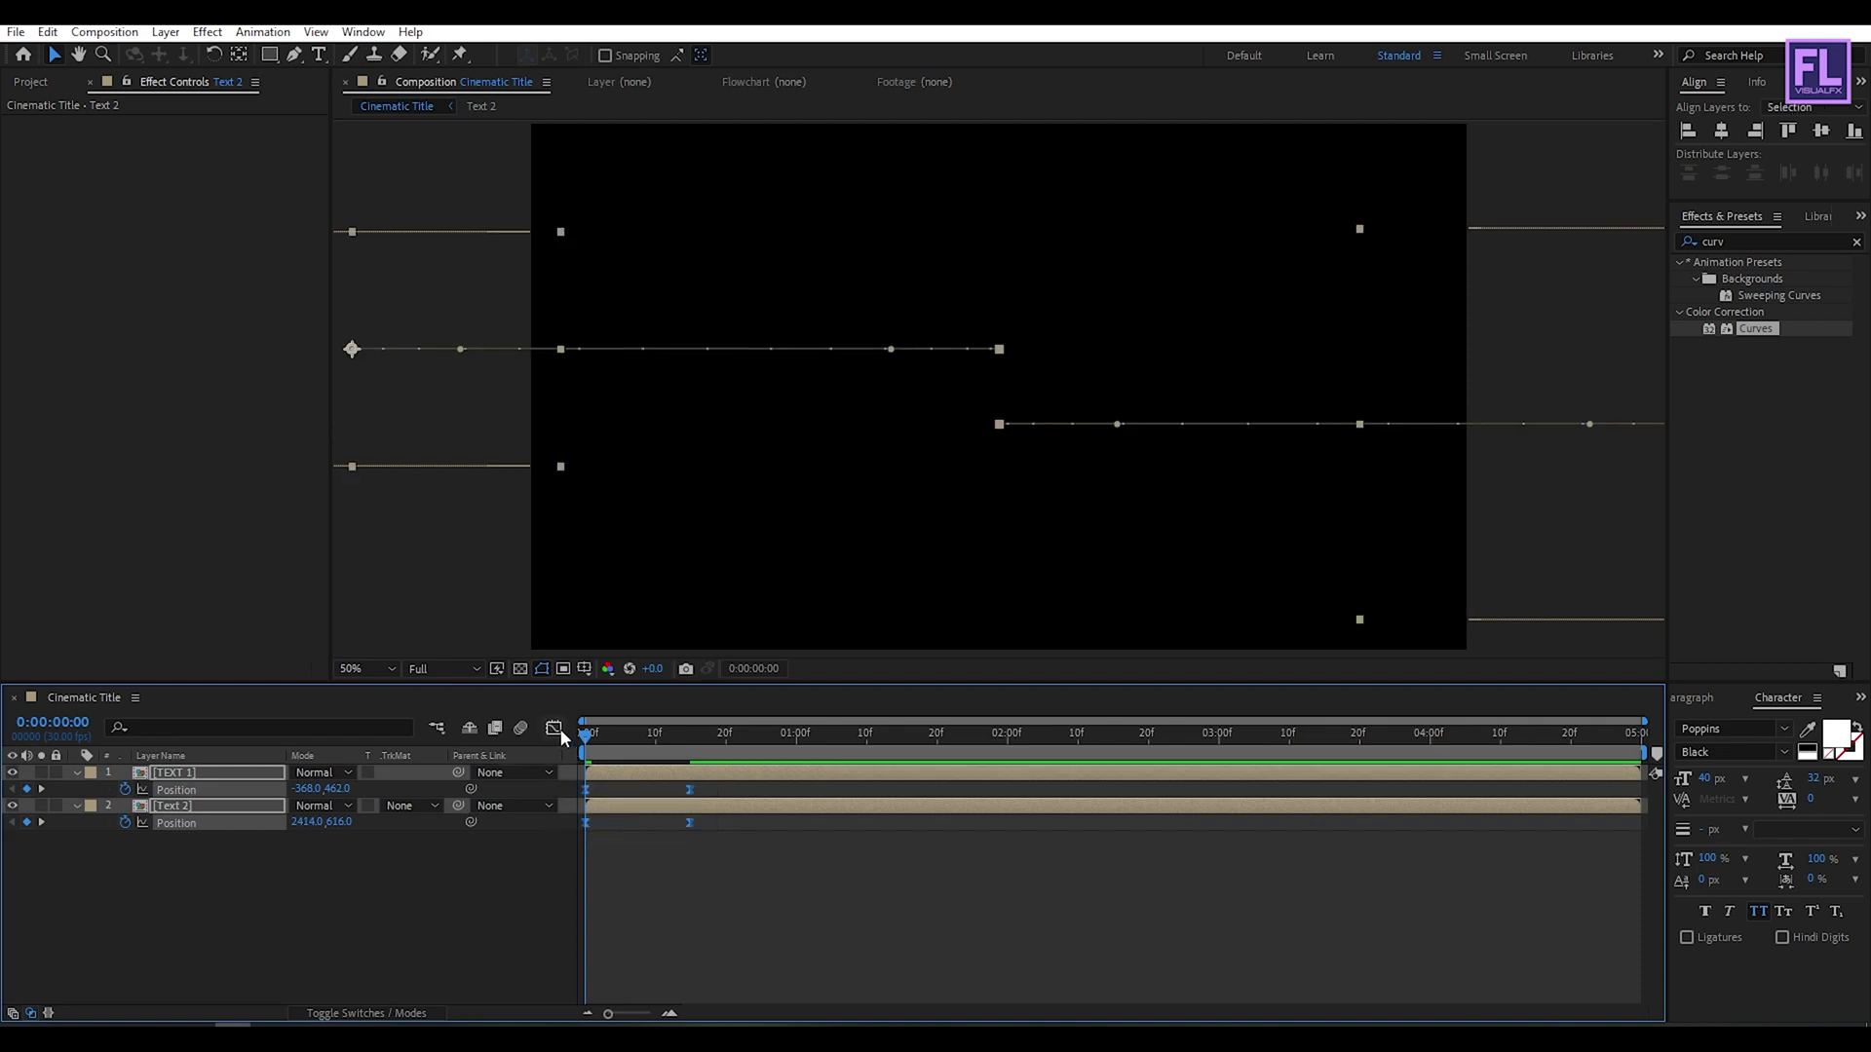
pyautogui.click(553, 727)
pyautogui.moveTo(809, 938); pyautogui.dragTo(622, 954)
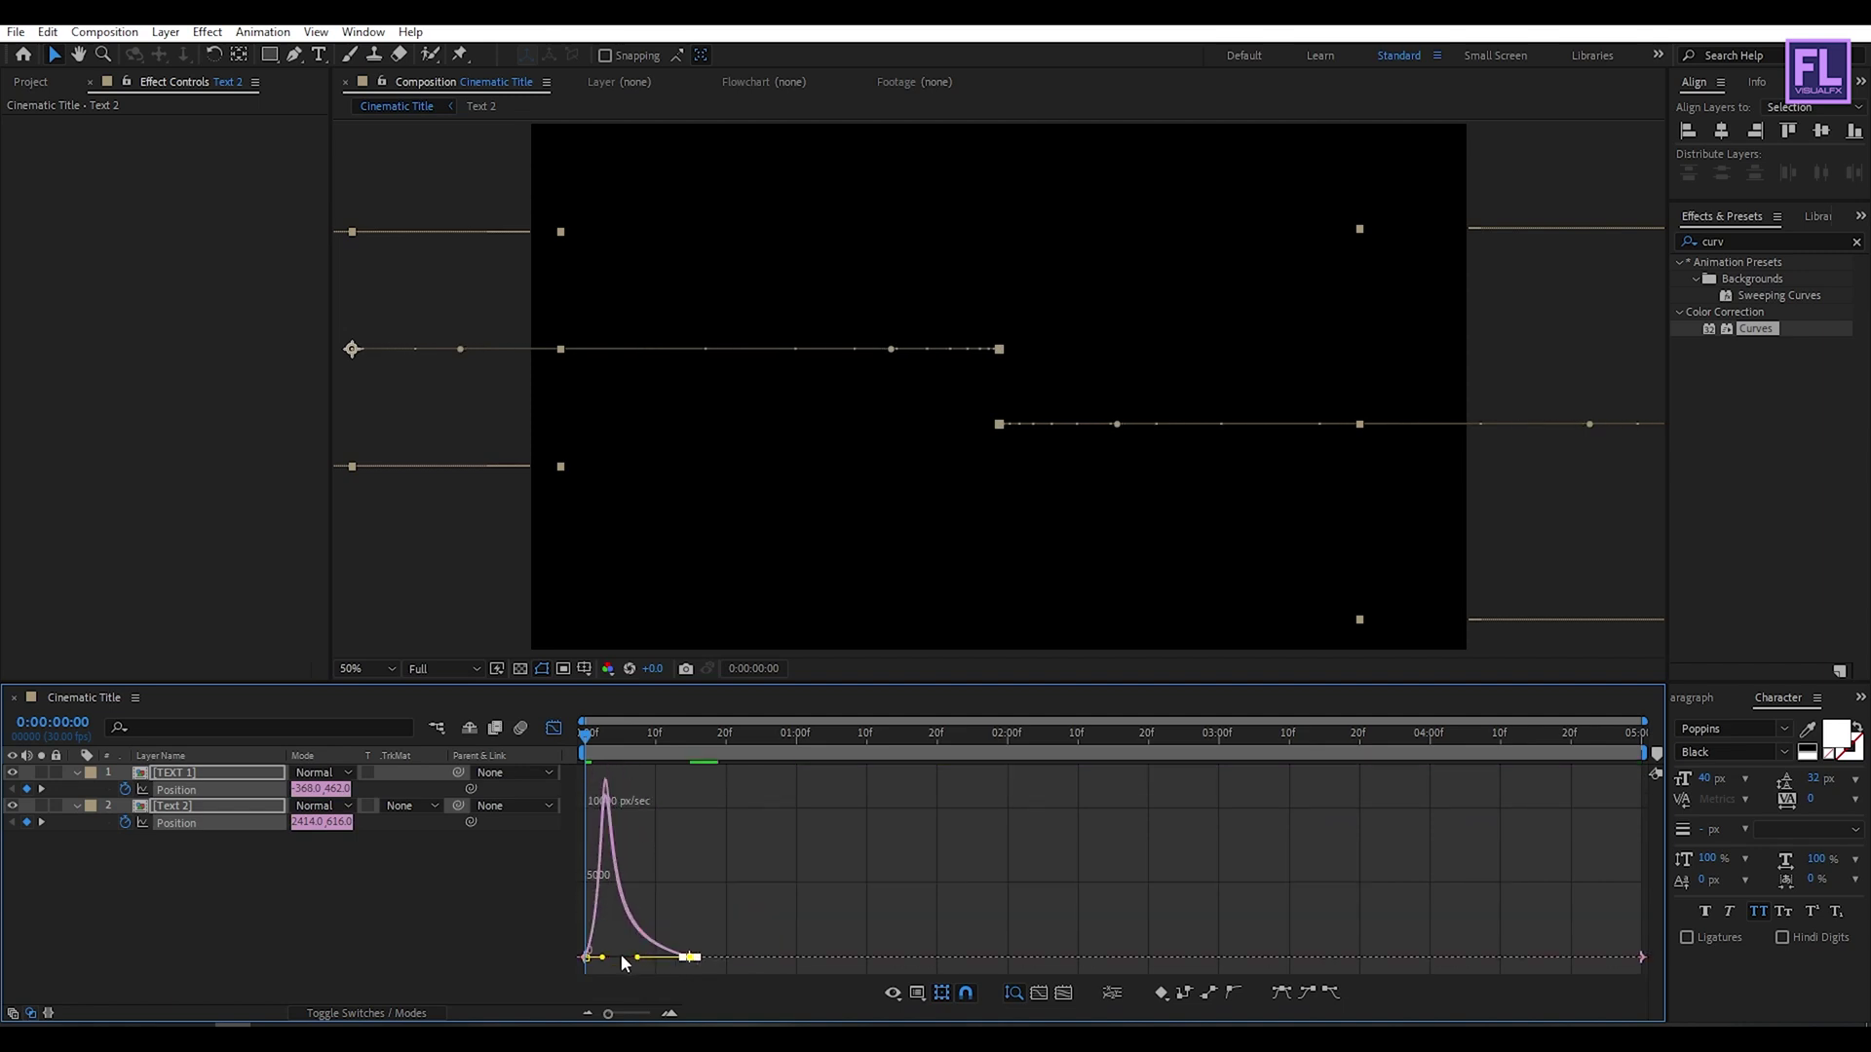
pyautogui.click(555, 730)
pyautogui.press('space')
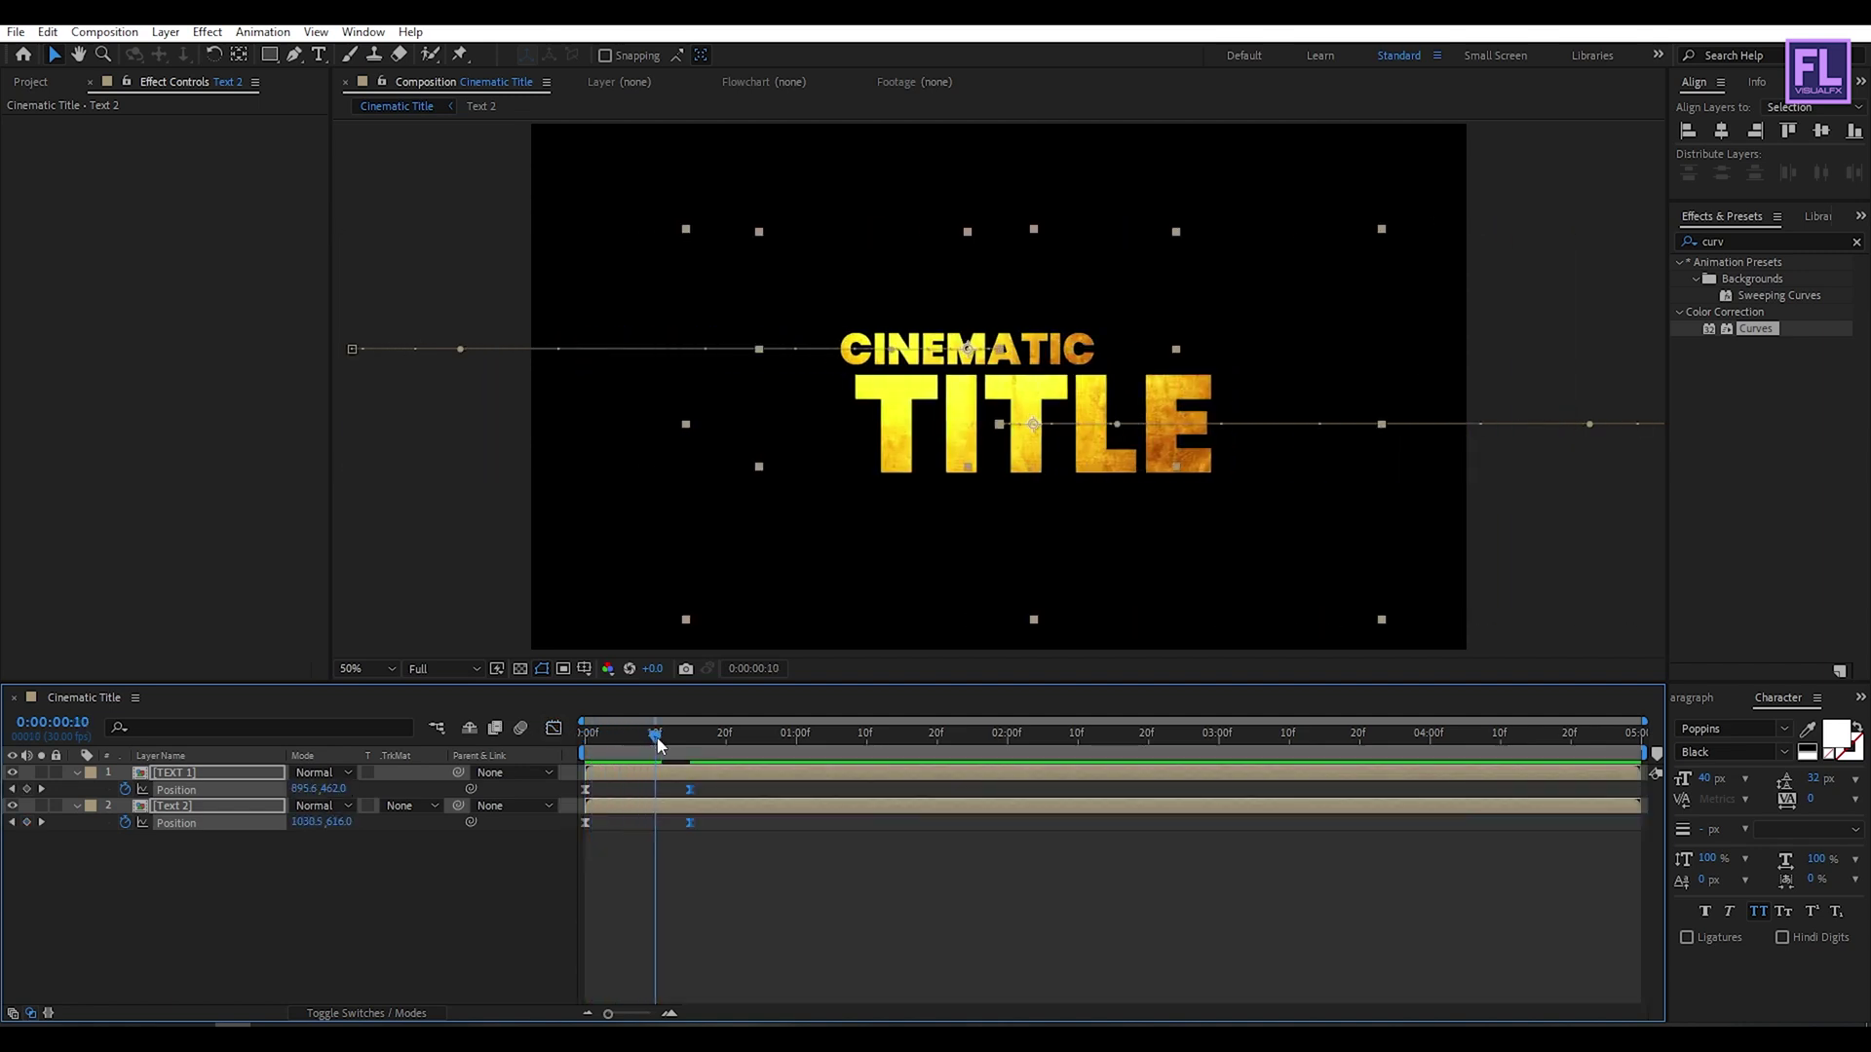
pyautogui.press('space')
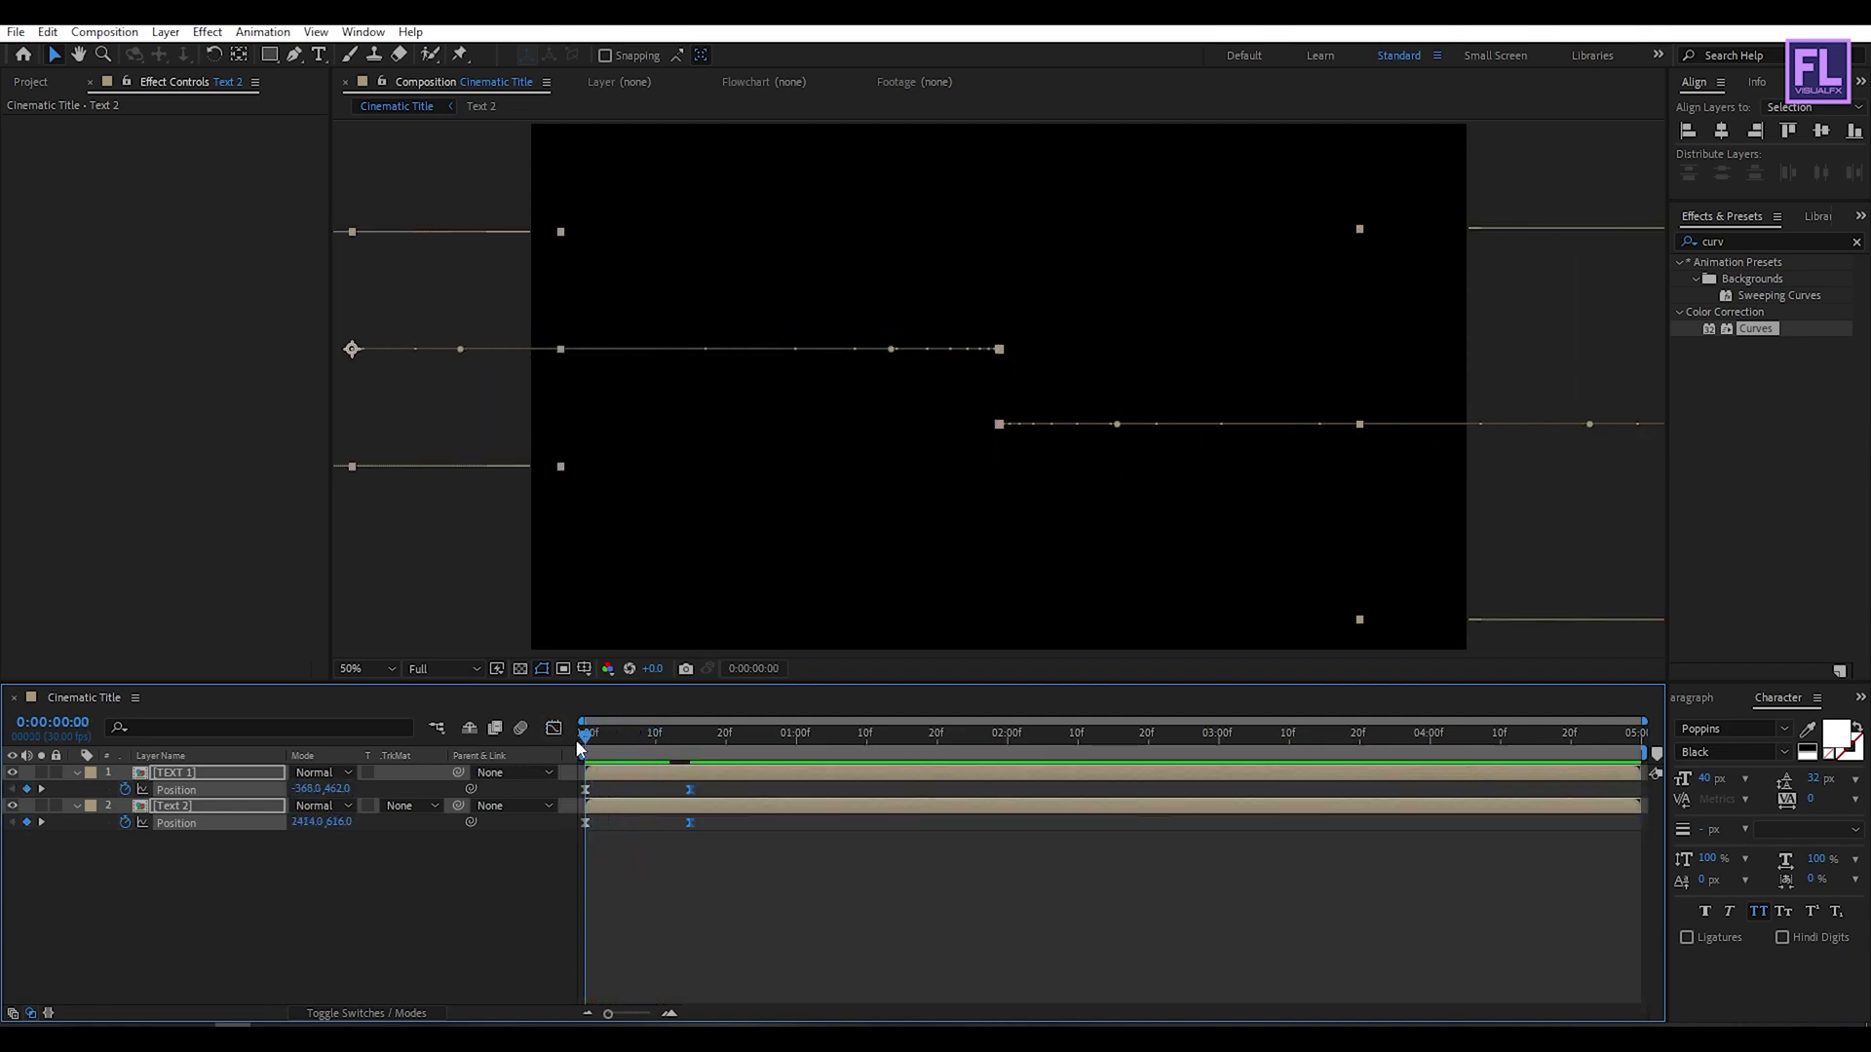
# Step: Enable motion blur on the TEXT 1 and Text 2 layers, collapse their properties and preview the animation
pyautogui.click(366, 1013)
pyautogui.click(371, 772)
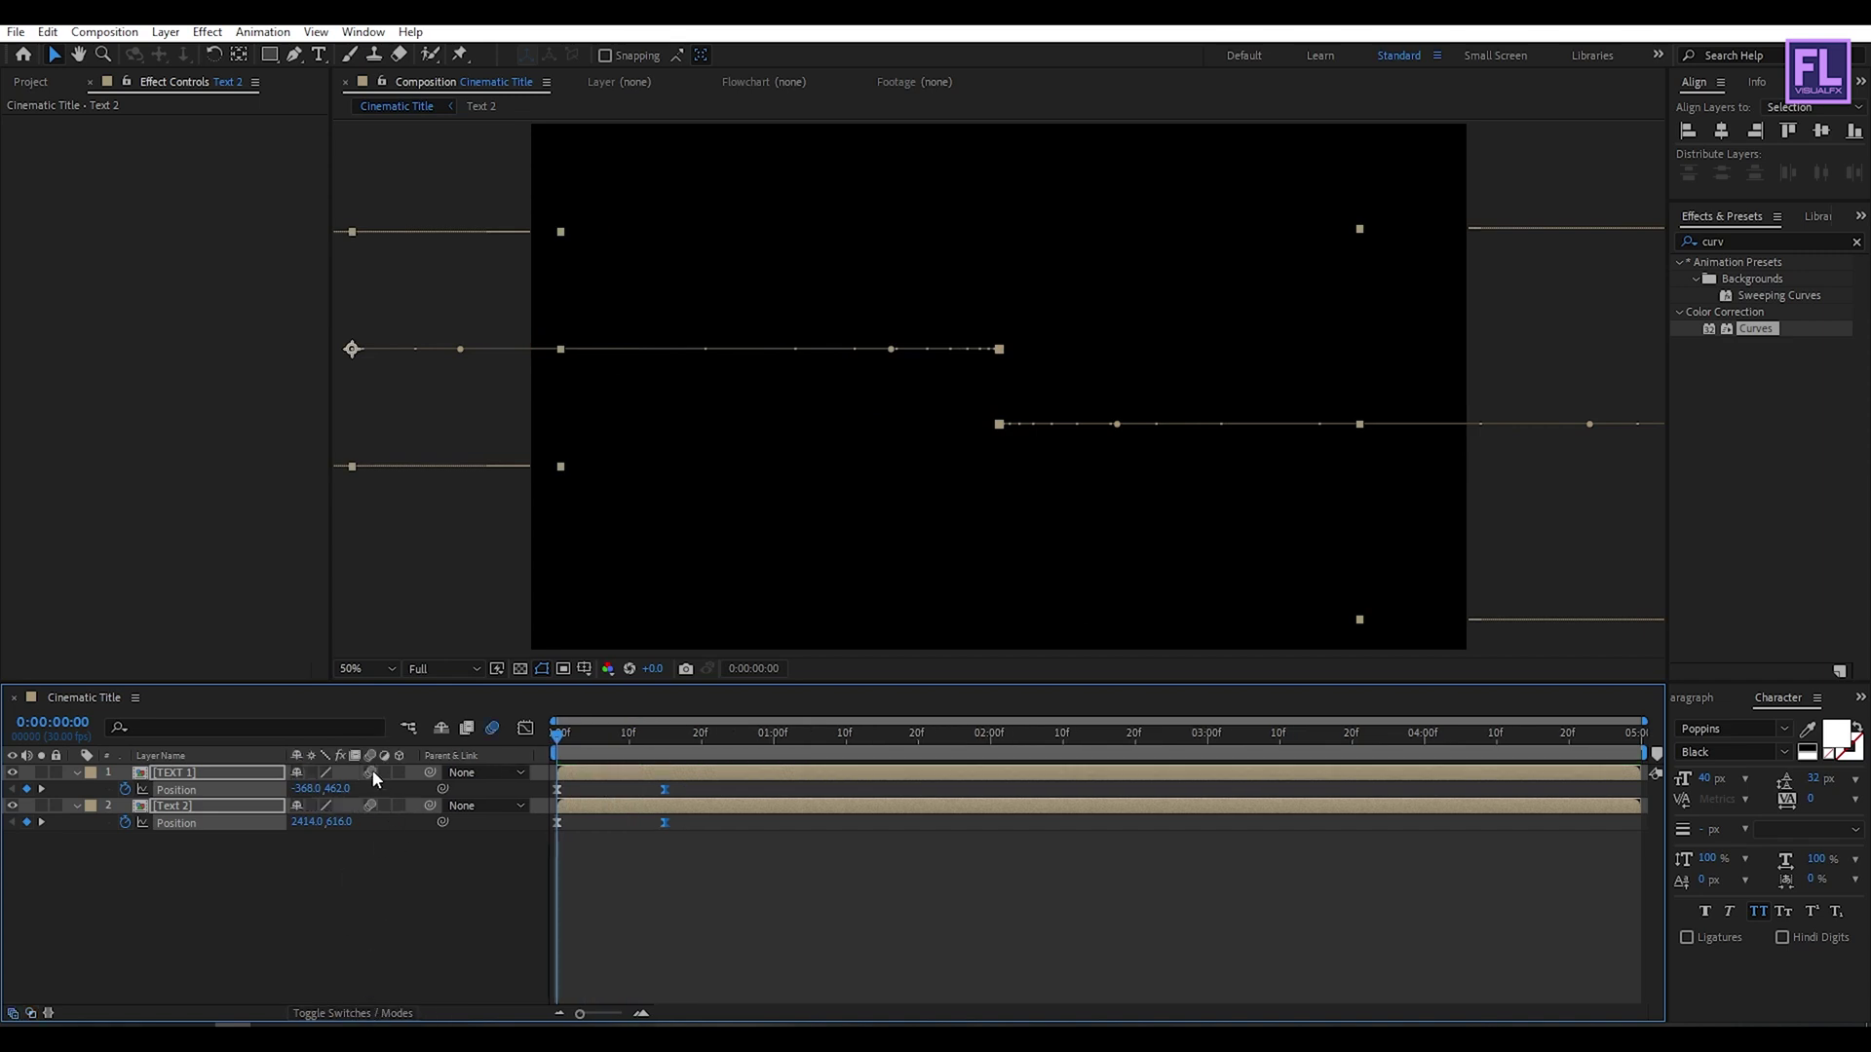
pyautogui.press('u')
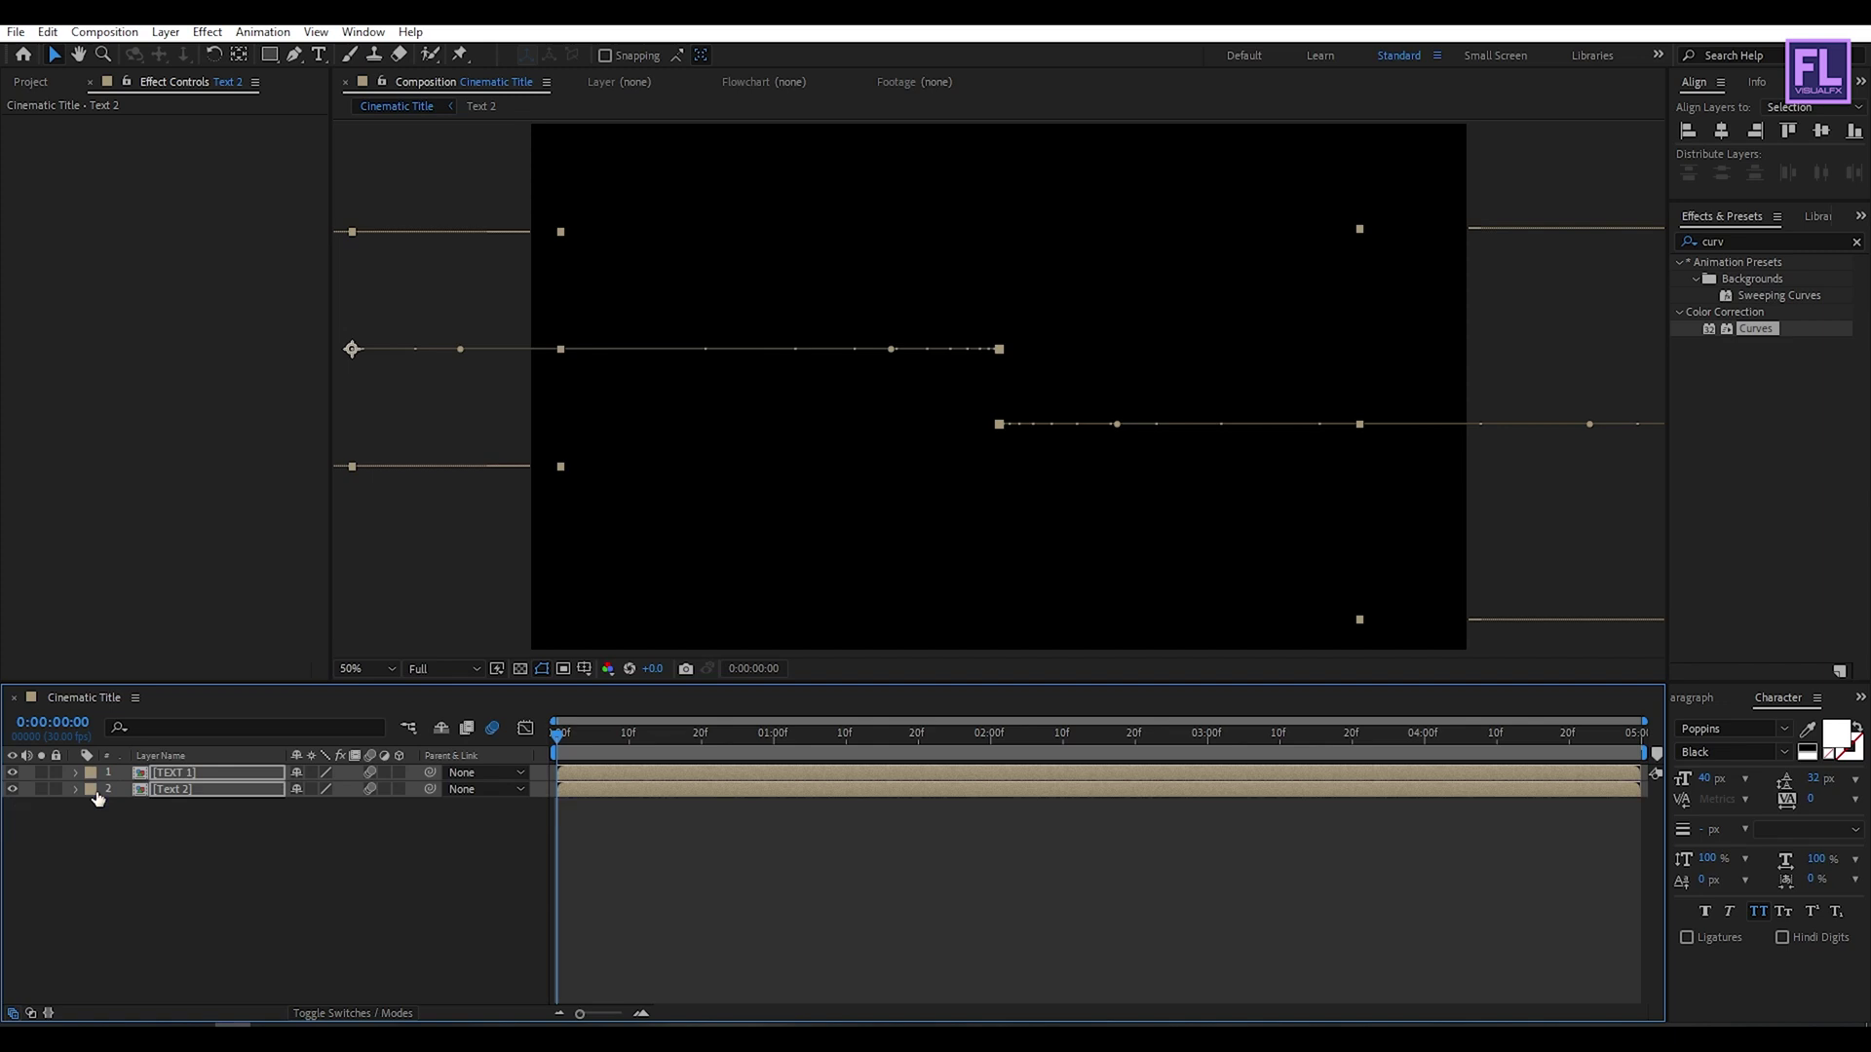
pyautogui.hotkey('ctrl', 'shift', 'a')
pyautogui.moveTo(558, 732); pyautogui.dragTo(493, 764)
pyautogui.press('space')
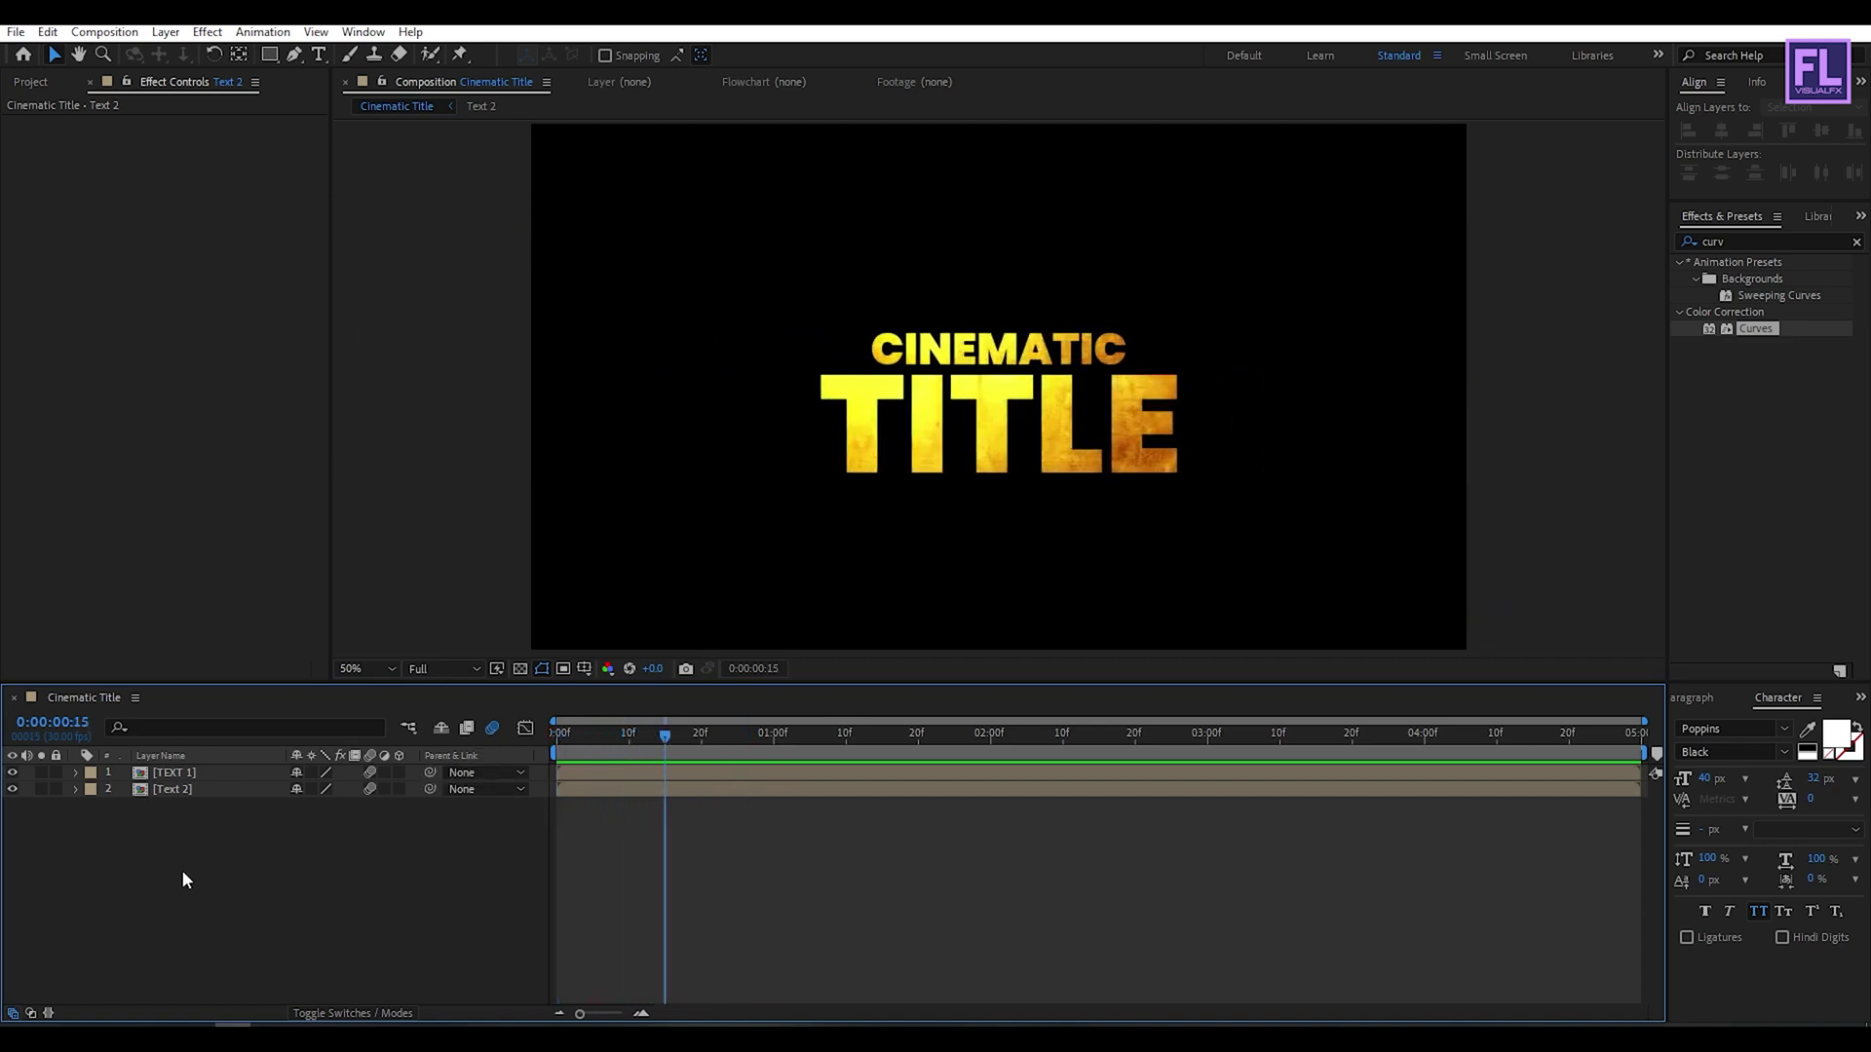
# Step: Pre-compose TEXT 1 and Text 2 into a new composition named Main, moving all attributes
pyautogui.click(195, 789)
pyautogui.keyDown('shift'); pyautogui.click(213, 774); pyautogui.keyUp('shift')
pyautogui.rightClick(212, 774)
pyautogui.click(285, 667)
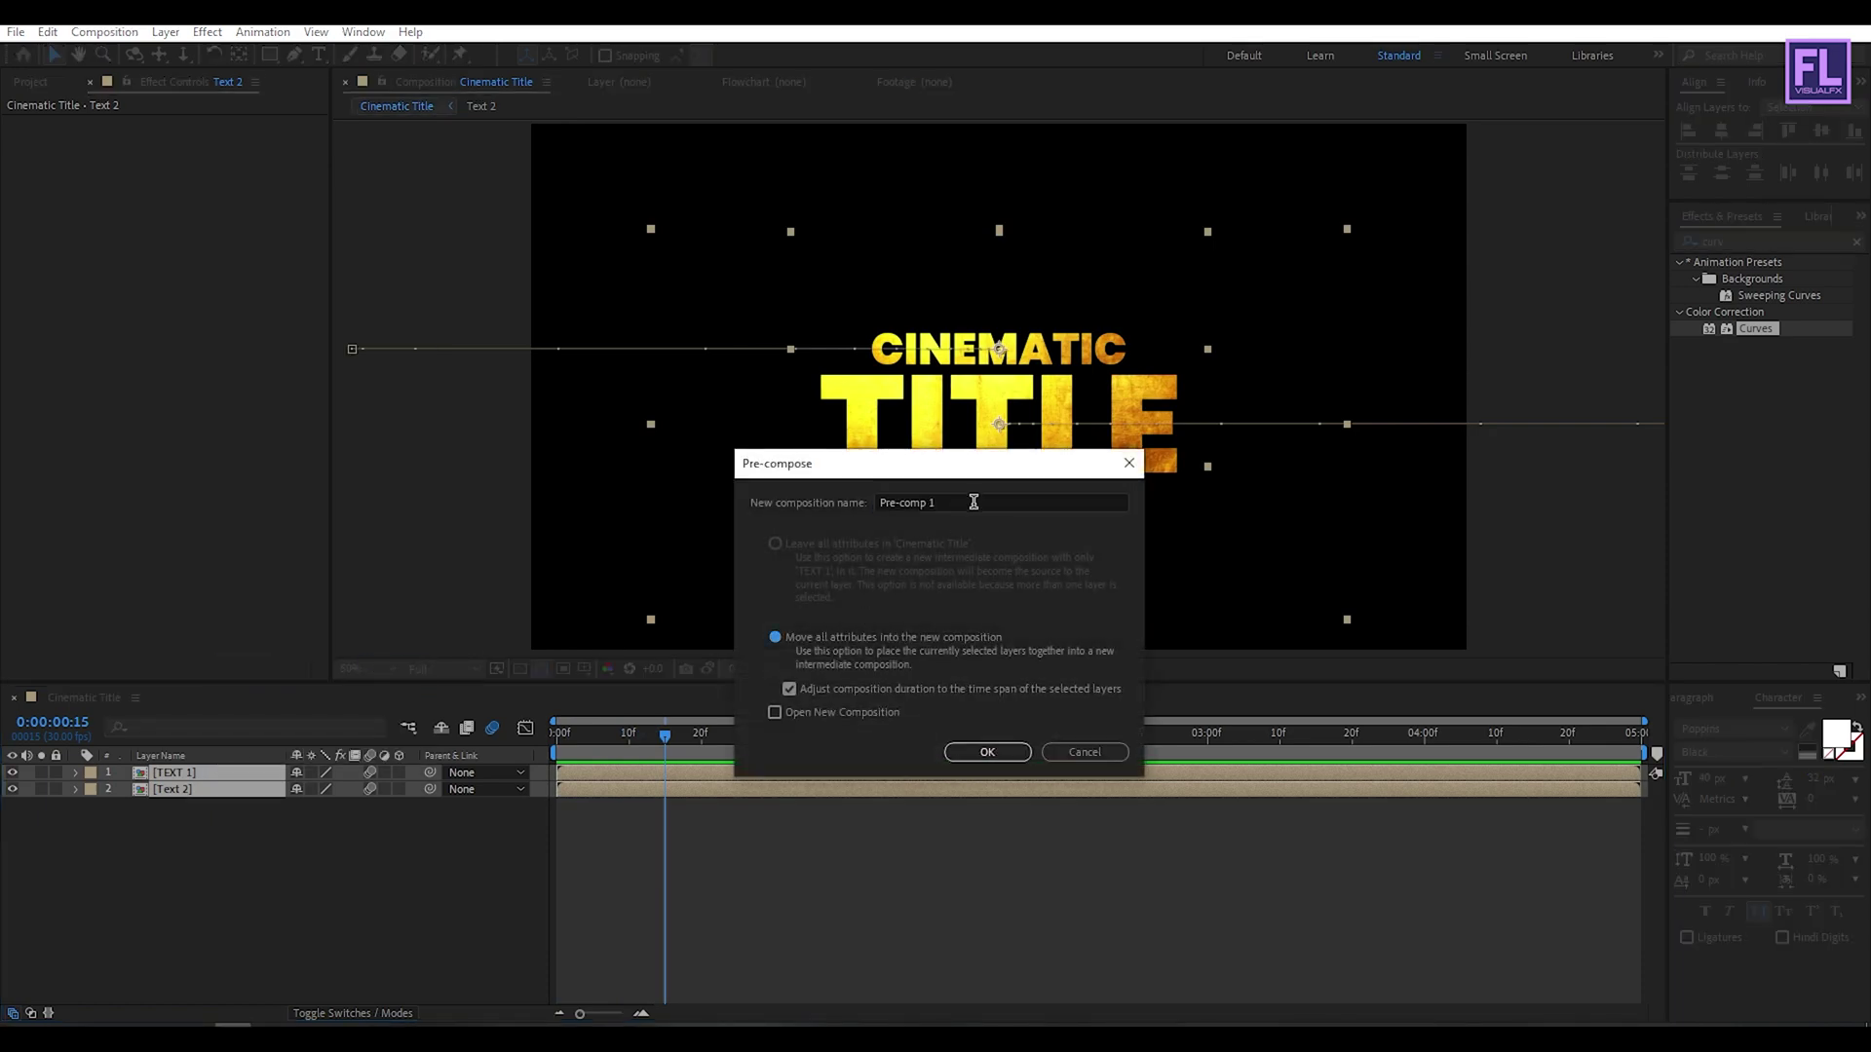
pyautogui.moveTo(975, 503); pyautogui.dragTo(722, 491)
pyautogui.write('Main')
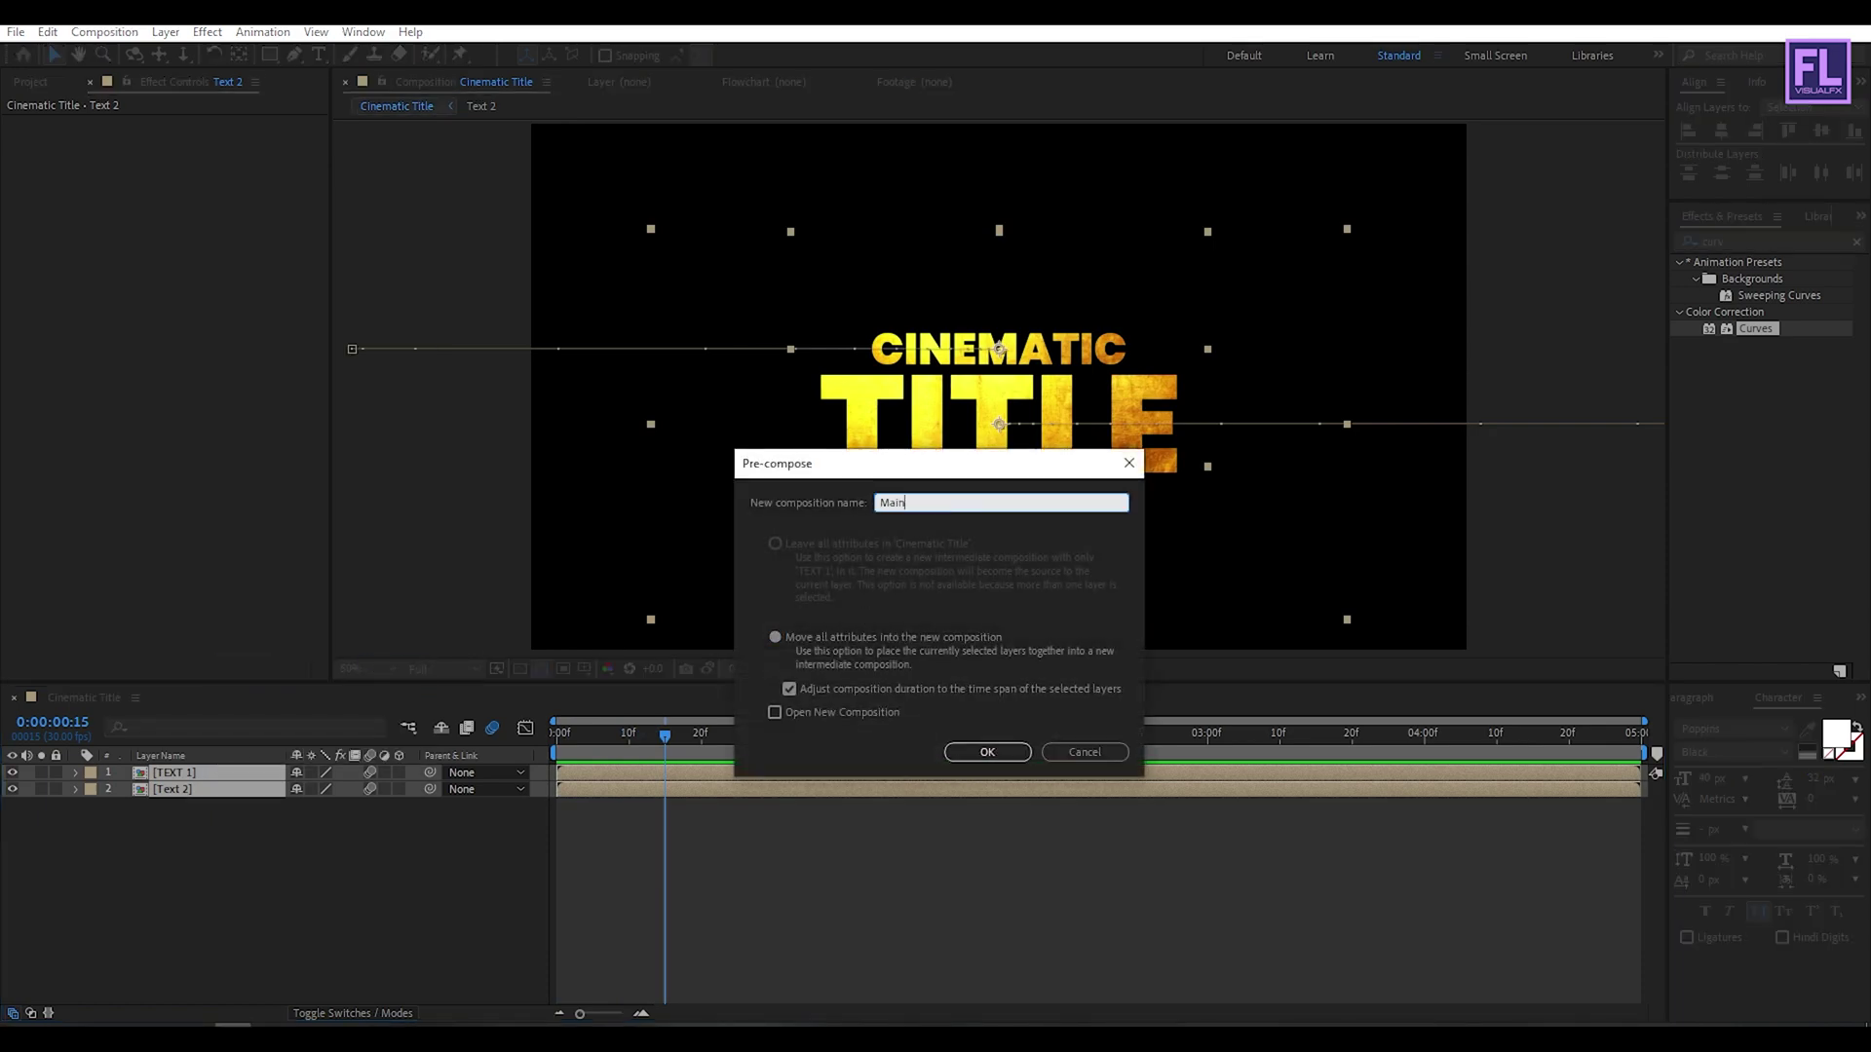
pyautogui.click(1028, 754)
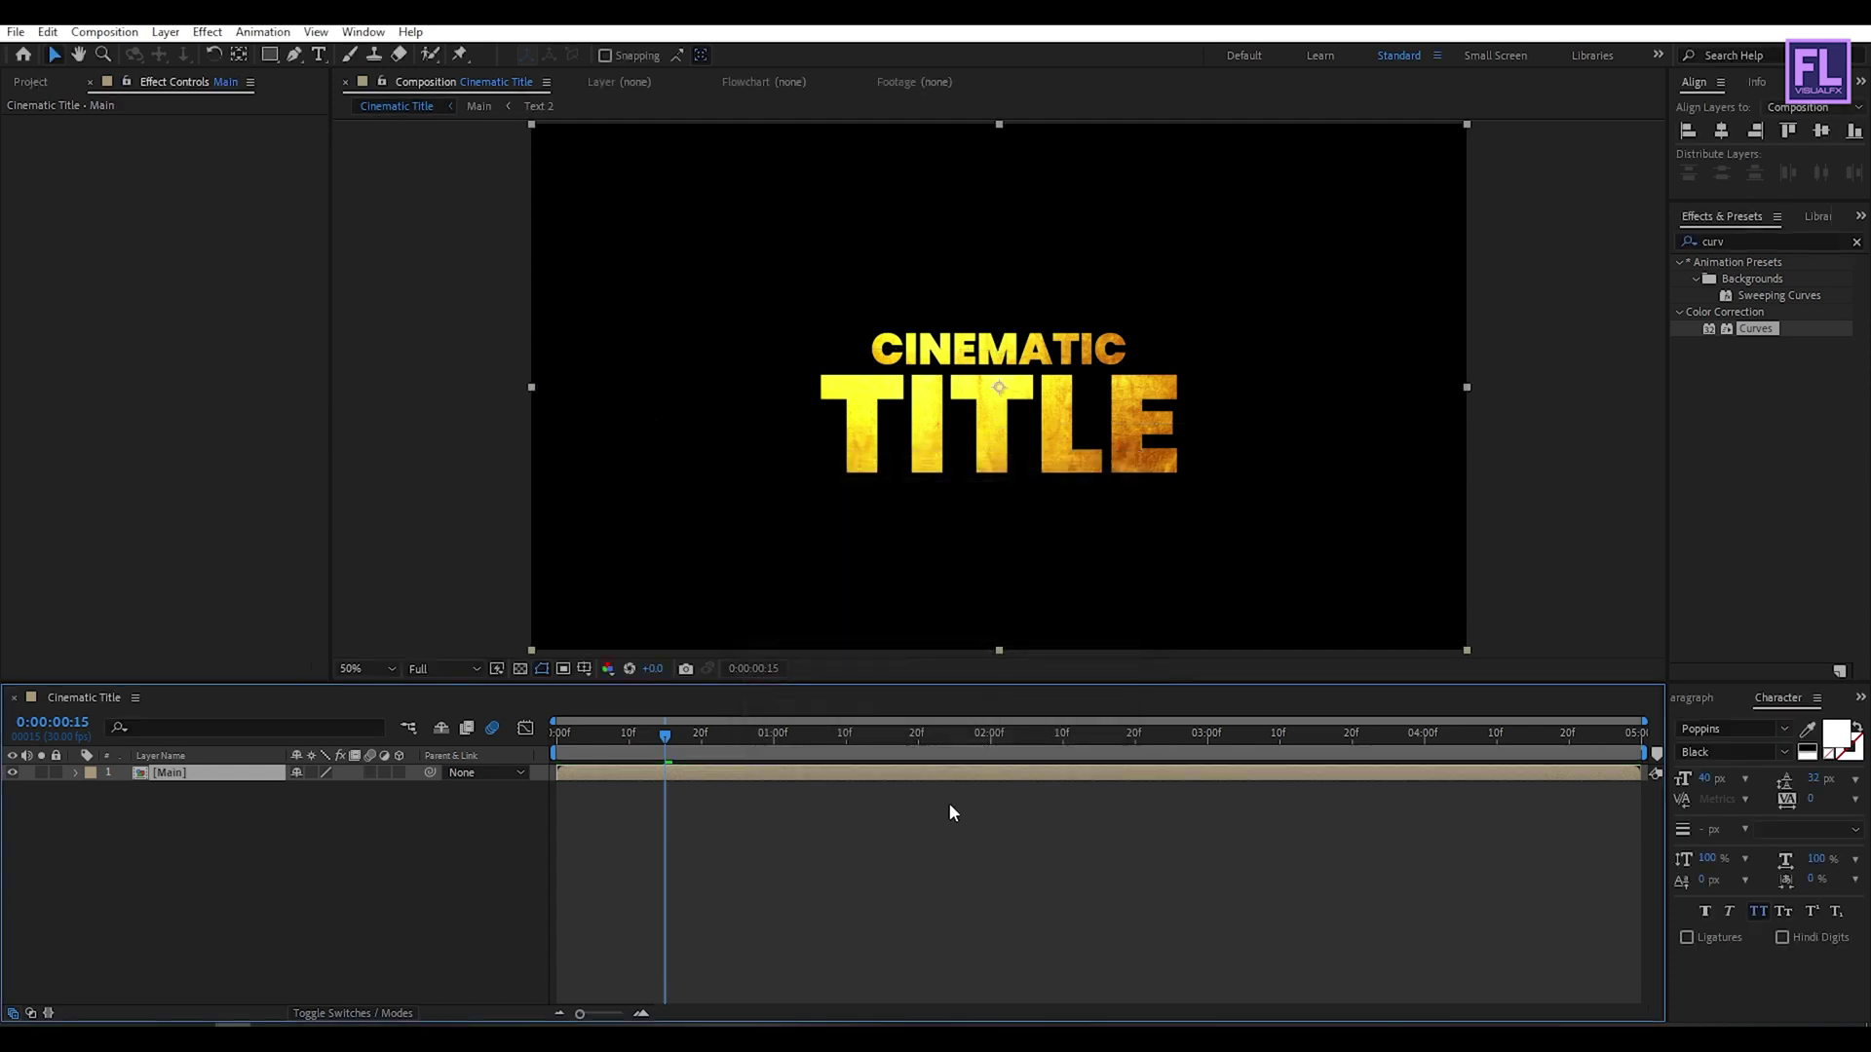
# Step: Apply the Transform effect to the Main layer and set its Skew to -11
pyautogui.hotkey('ctrl', '5')
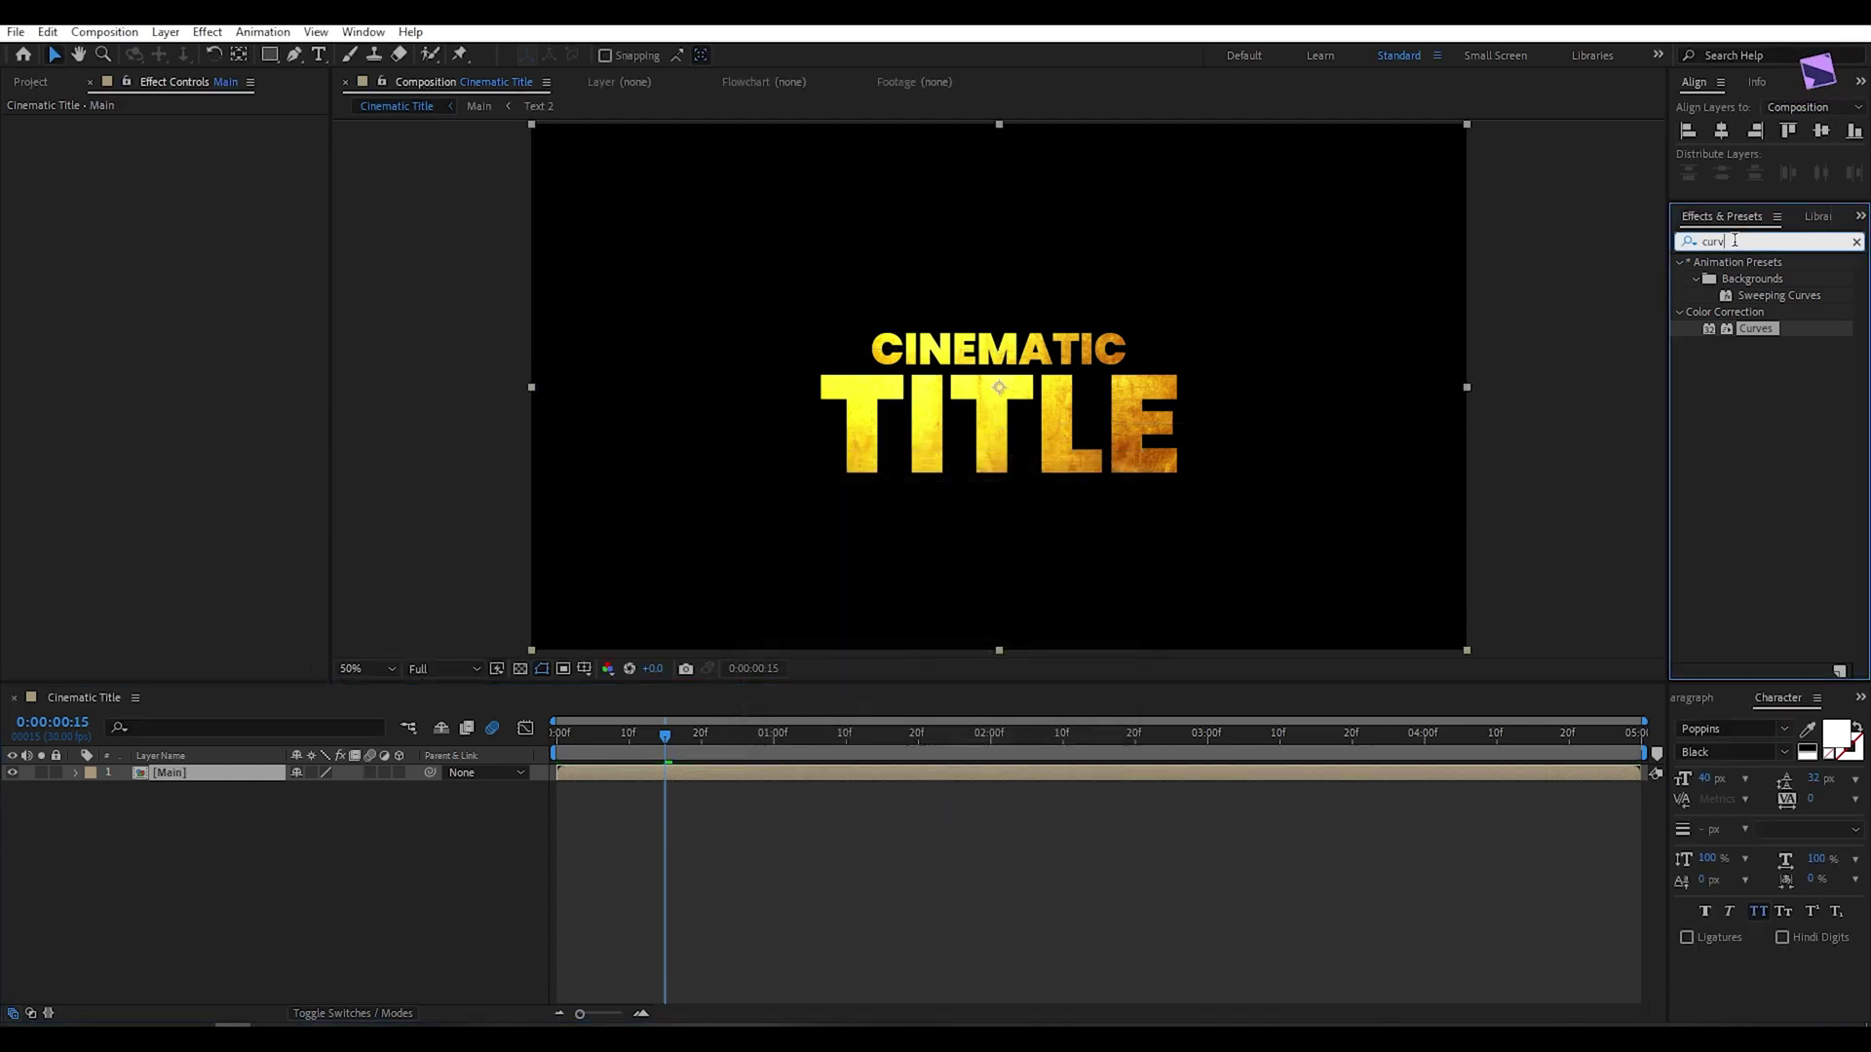
pyautogui.write('t')
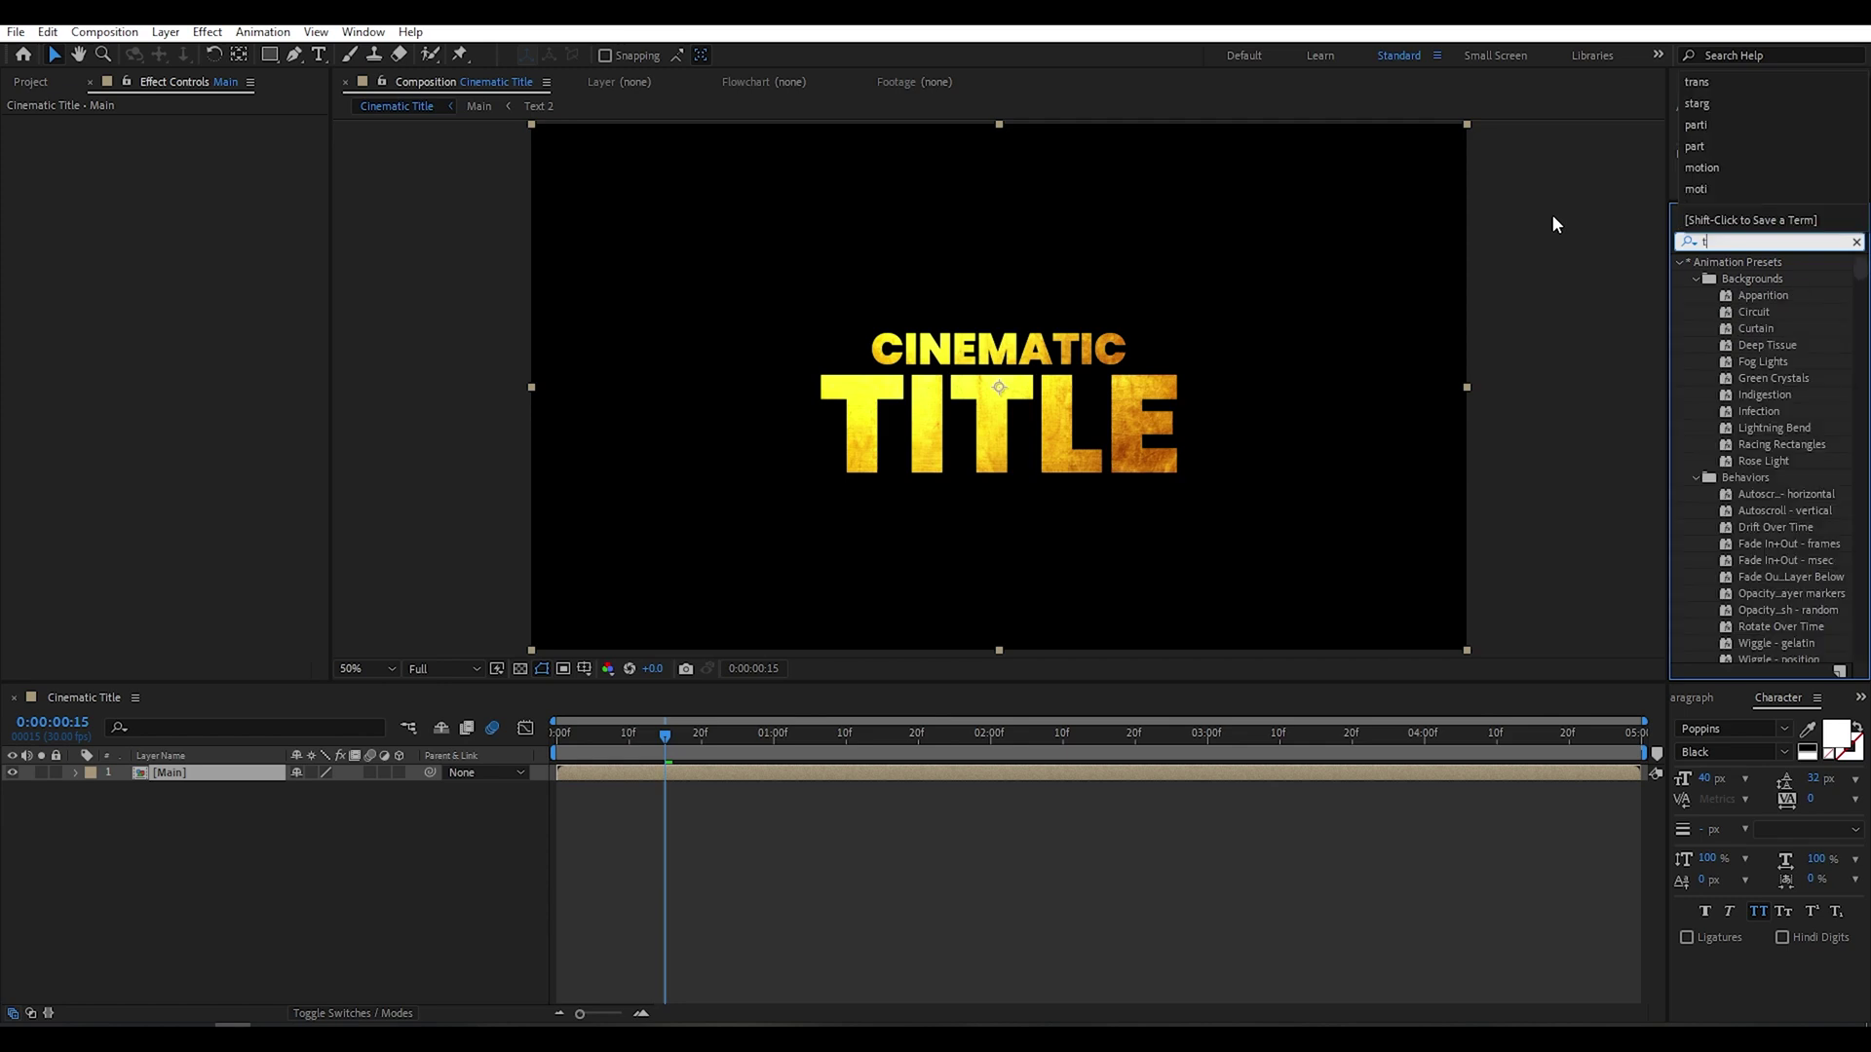
pyautogui.write('ran')
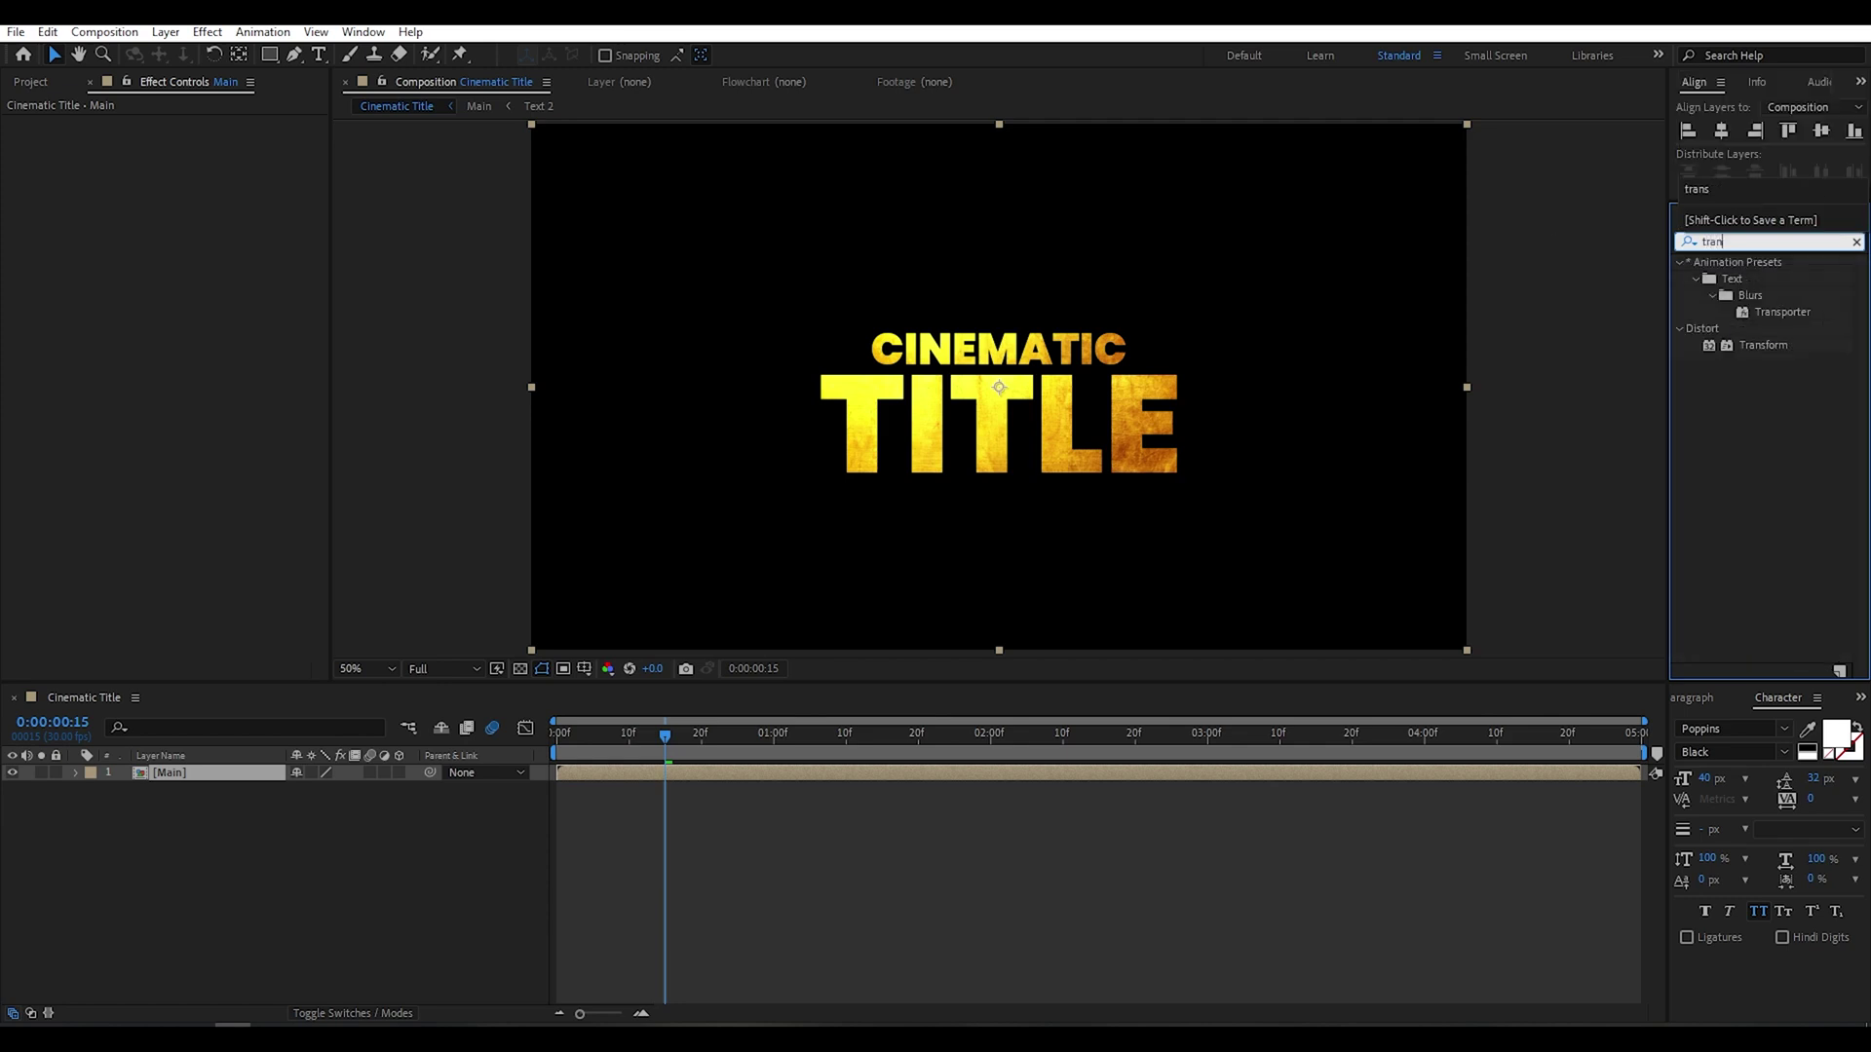
pyautogui.moveTo(1789, 346); pyautogui.dragTo(183, 780)
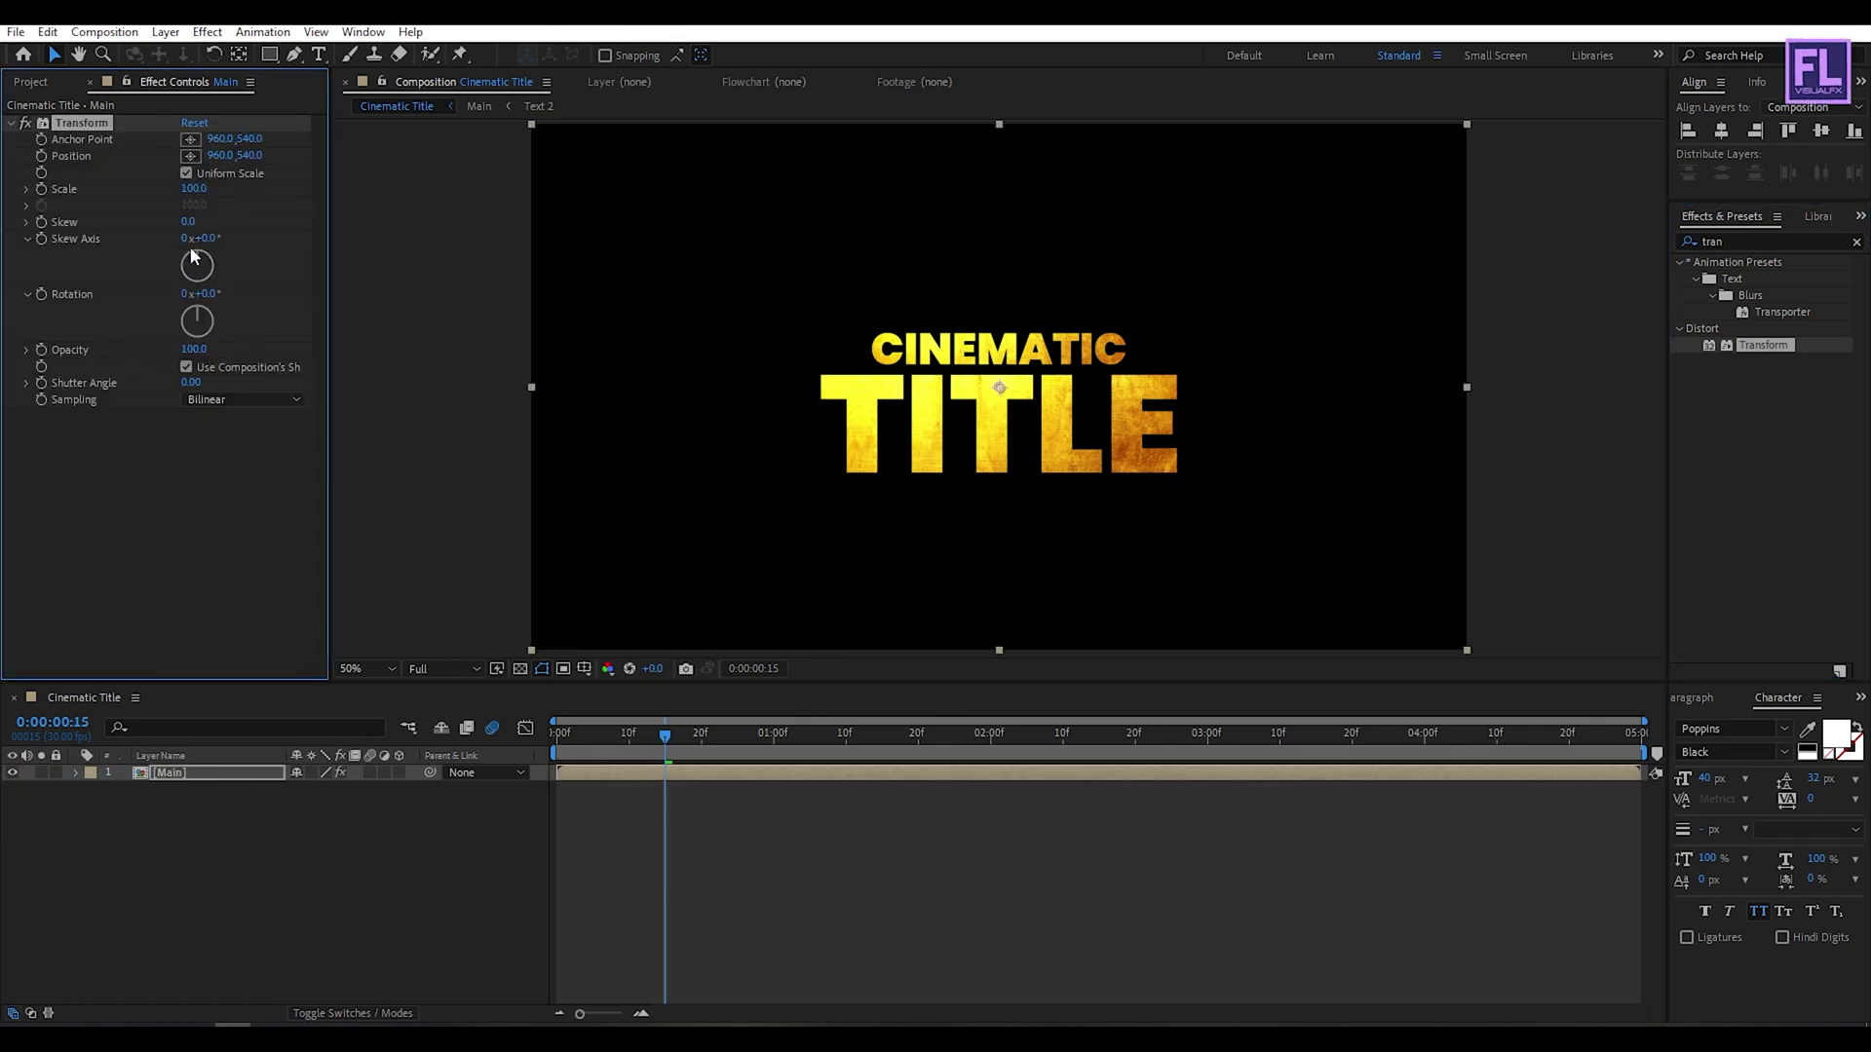
pyautogui.click(189, 221)
pyautogui.press('Return')
pyautogui.moveTo(653, 750); pyautogui.dragTo(695, 754)
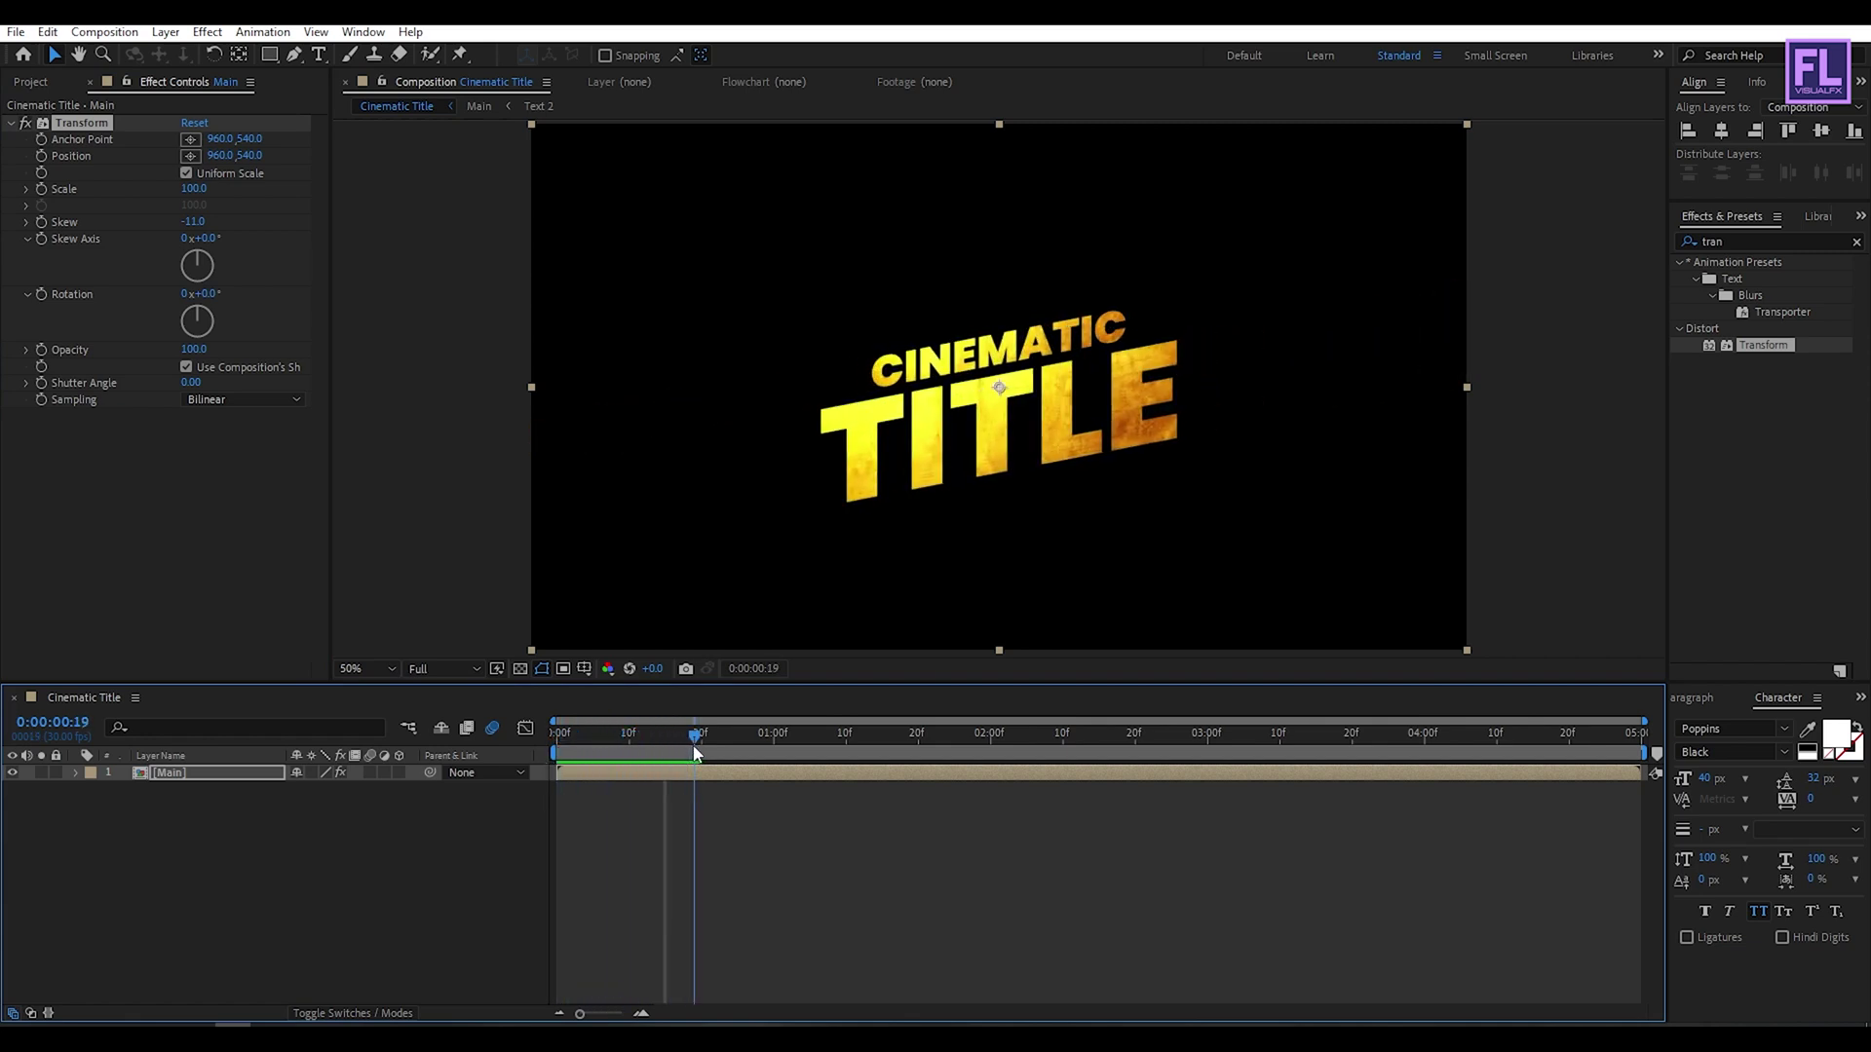
# Step: Animate the Main layer's Scale from 100% at 0:00:00:19 to 110% at 0:00:01:09
pyautogui.click(156, 774)
pyautogui.press('s')
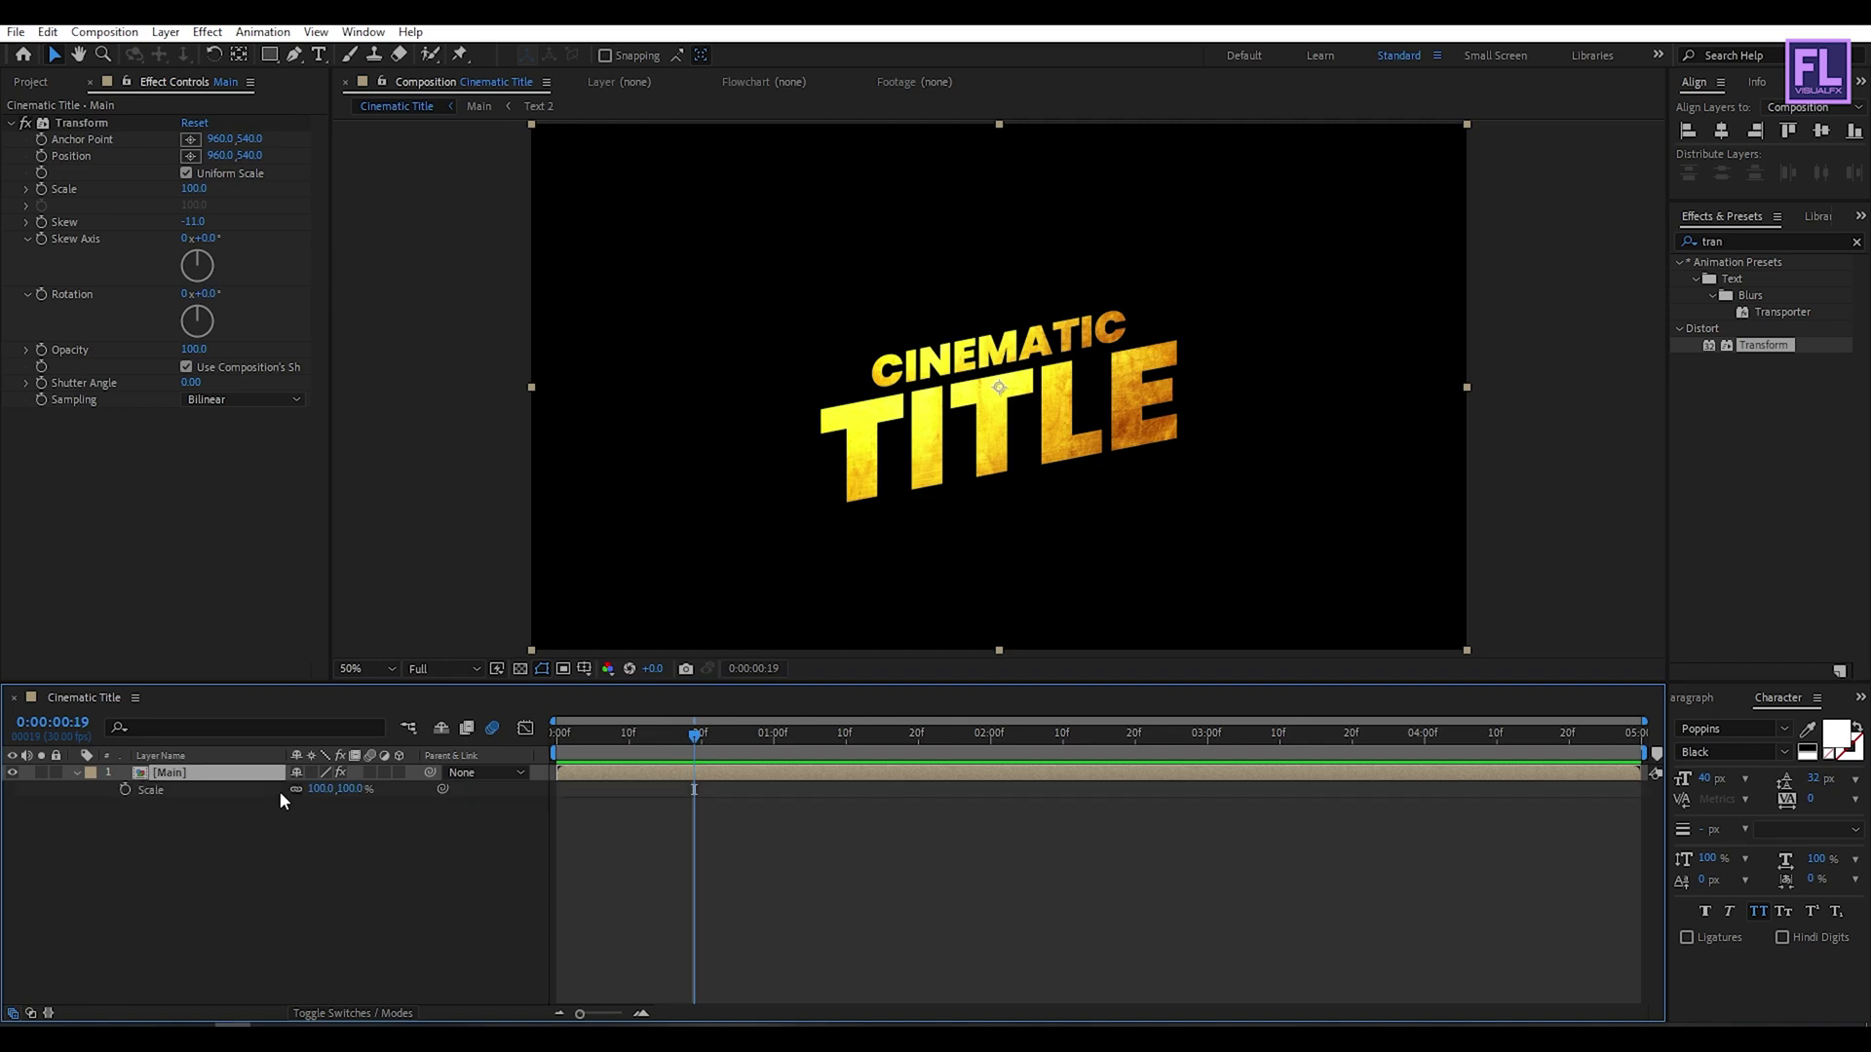
pyautogui.click(125, 790)
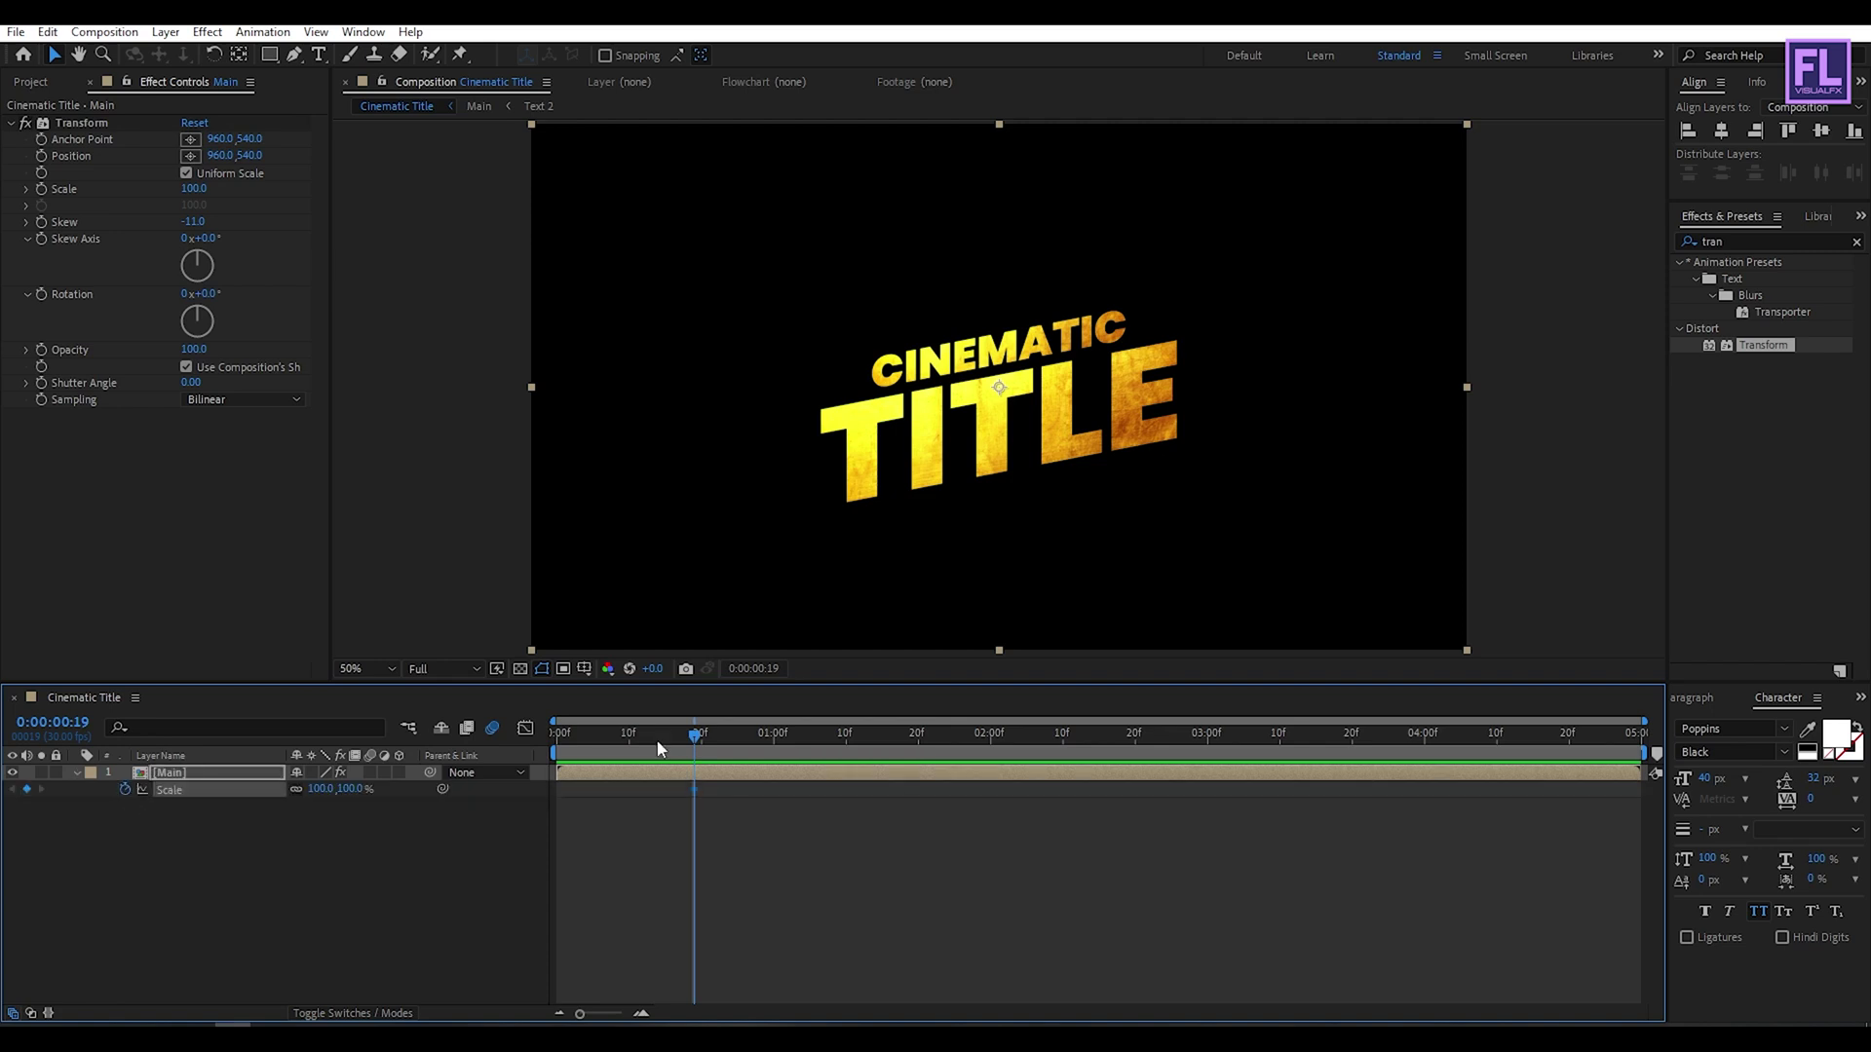
pyautogui.moveTo(710, 743); pyautogui.dragTo(838, 738)
pyautogui.click(321, 788)
pyautogui.write('120')
pyautogui.press('Return')
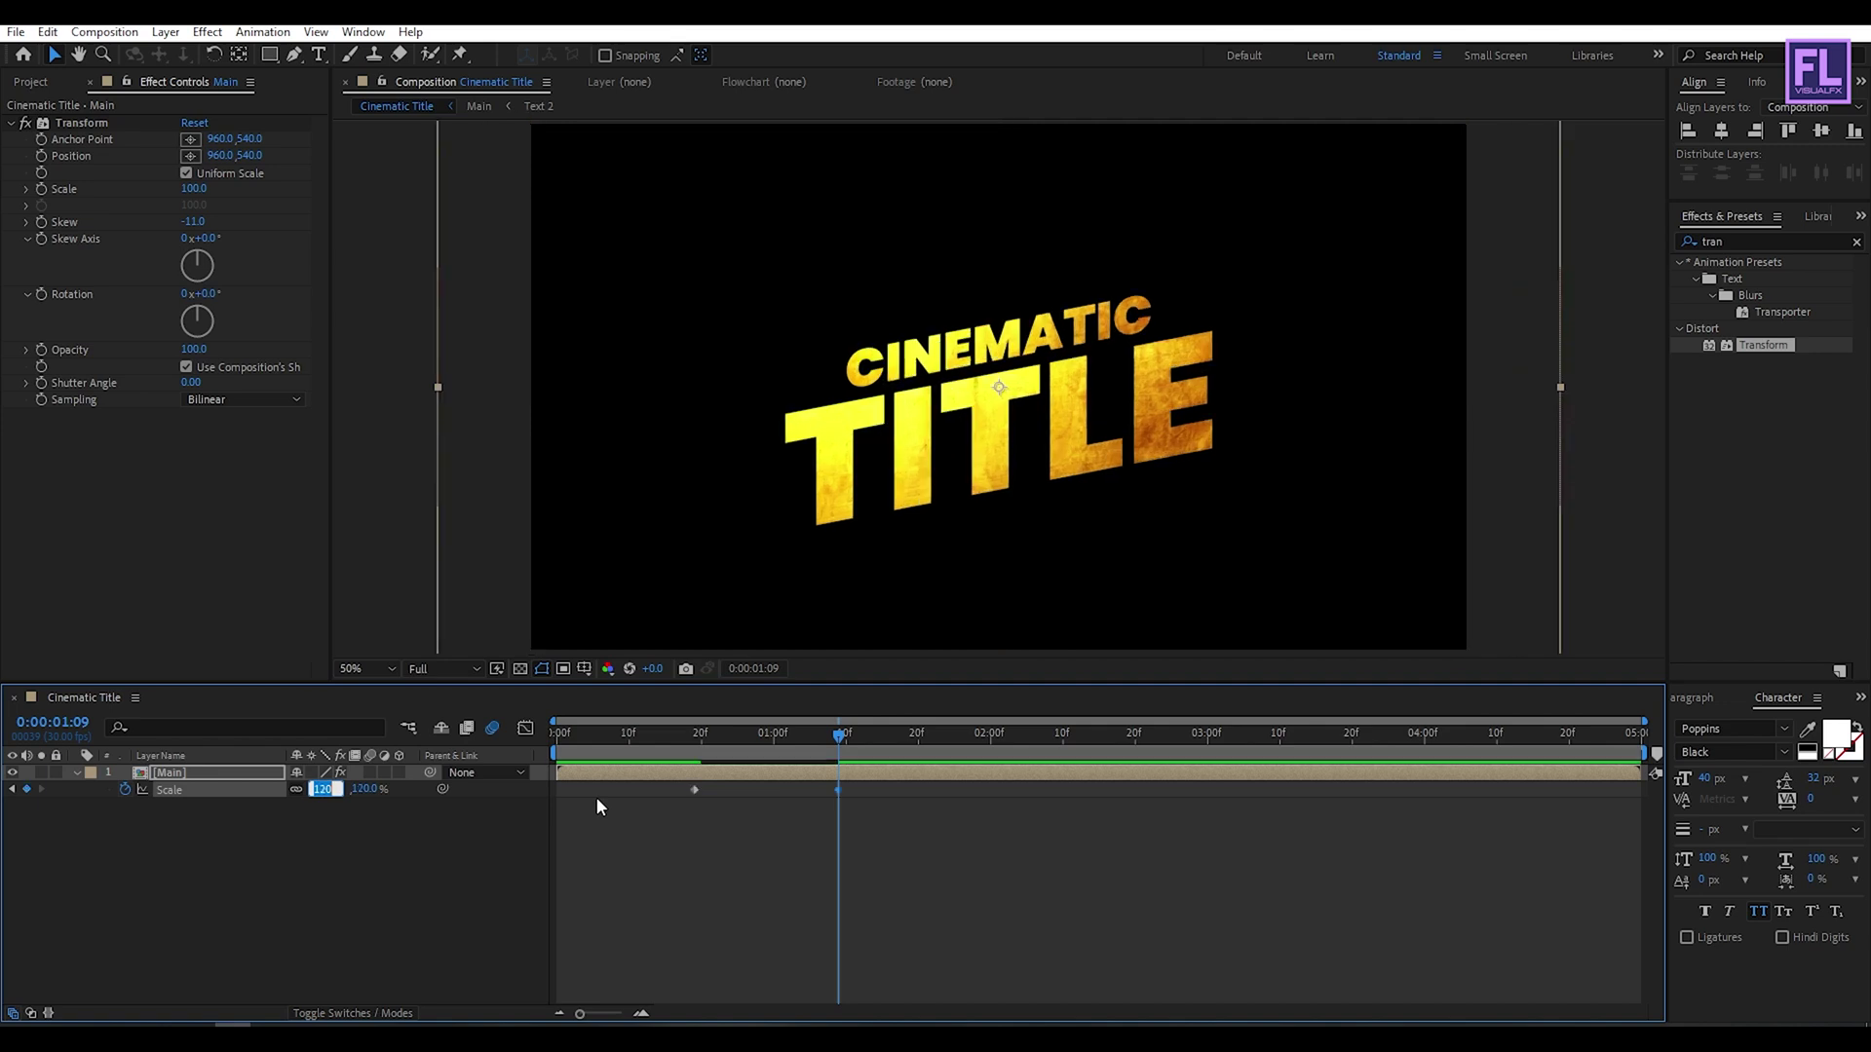
pyautogui.write('110')
pyautogui.press('Return')
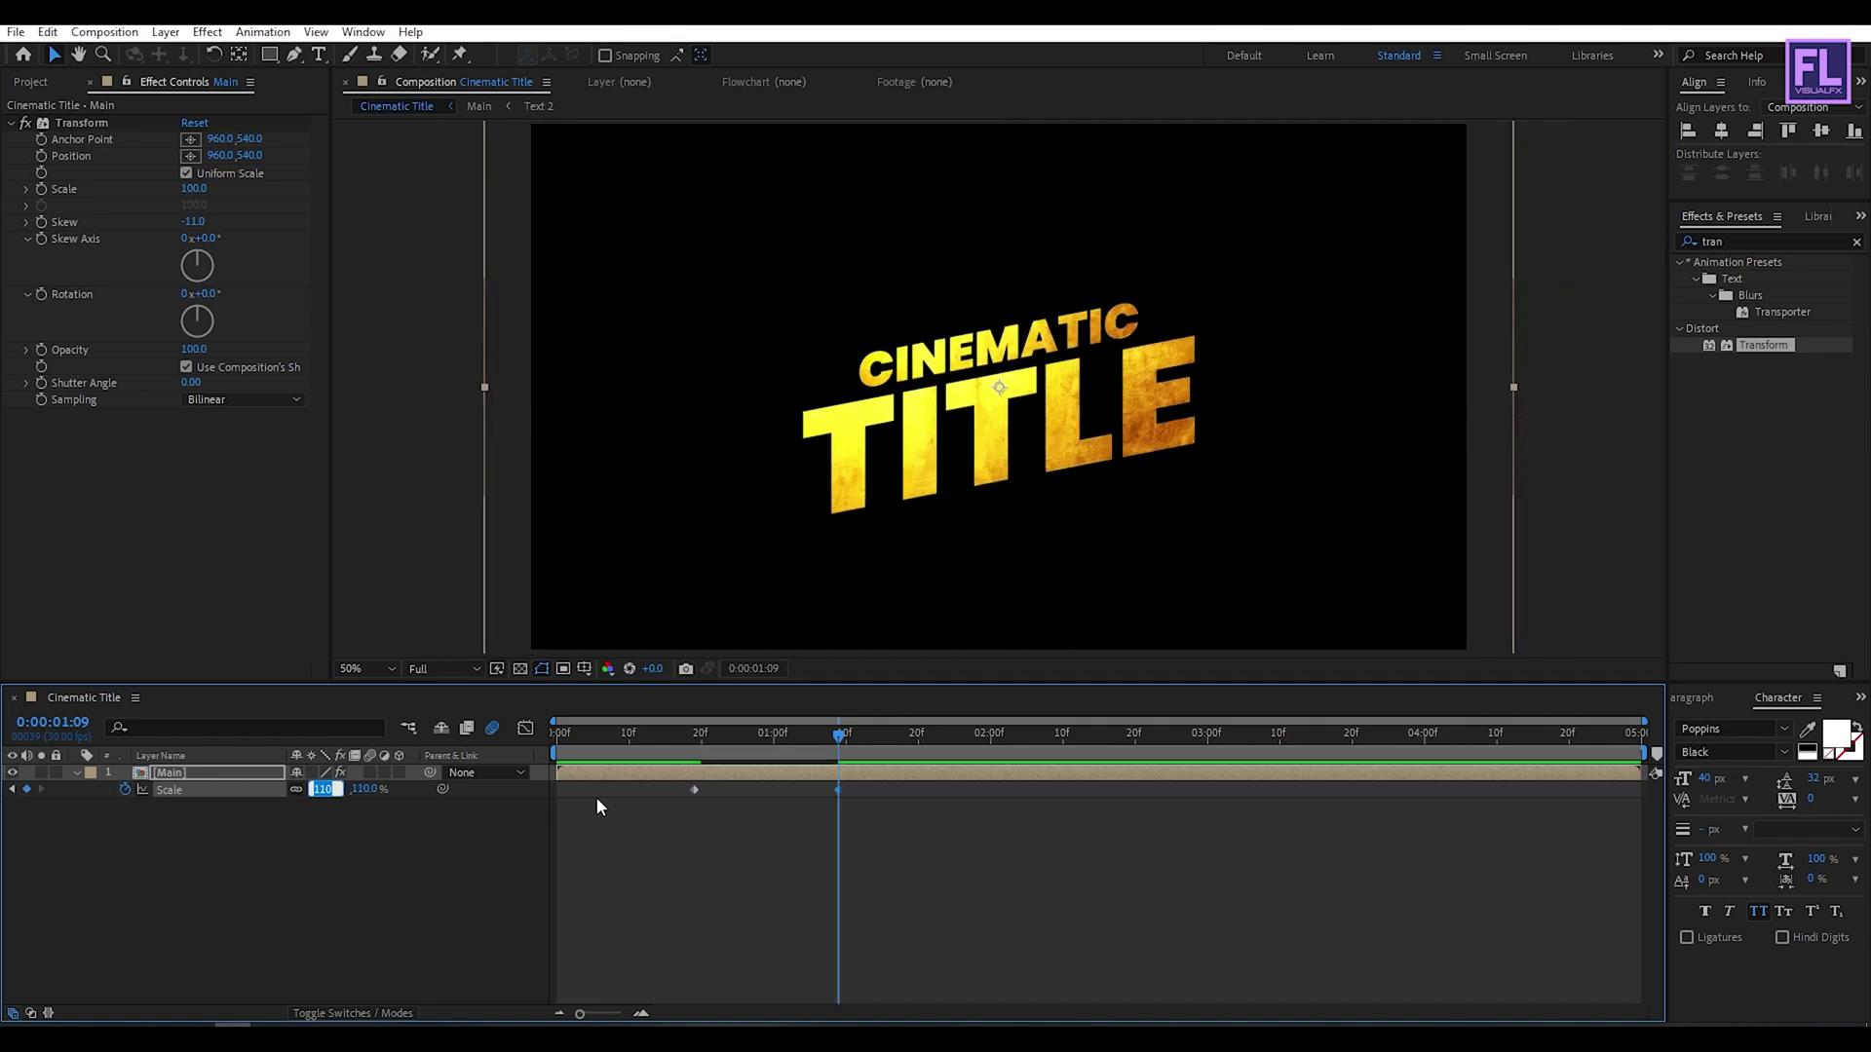
# Step: Apply Easy Ease to both Scale keyframes, shape the speed graph to peak early with a long slowdown, and preview the animation
pyautogui.click(915, 814)
pyautogui.moveTo(901, 824); pyautogui.dragTo(675, 788)
pyautogui.click(529, 727)
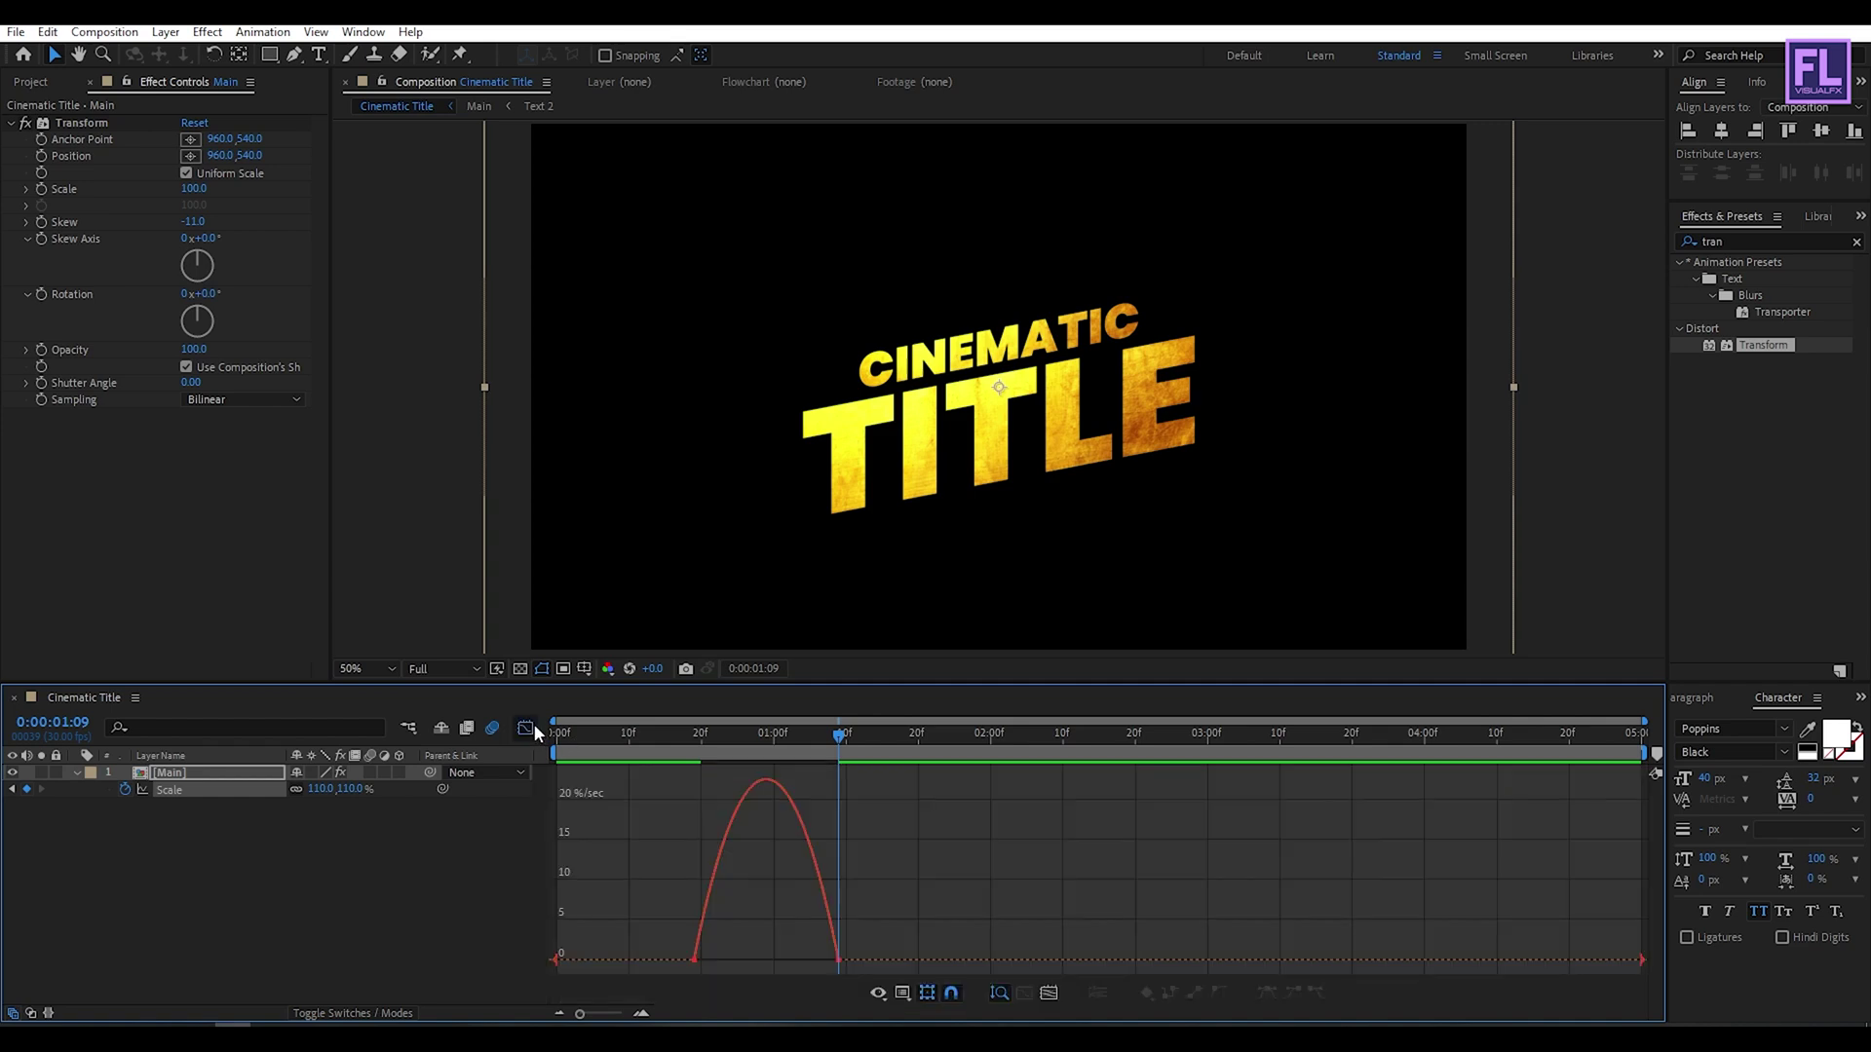
pyautogui.click(809, 960)
pyautogui.moveTo(816, 962); pyautogui.dragTo(766, 960)
pyautogui.moveTo(825, 730); pyautogui.dragTo(532, 733)
pyautogui.press('space')
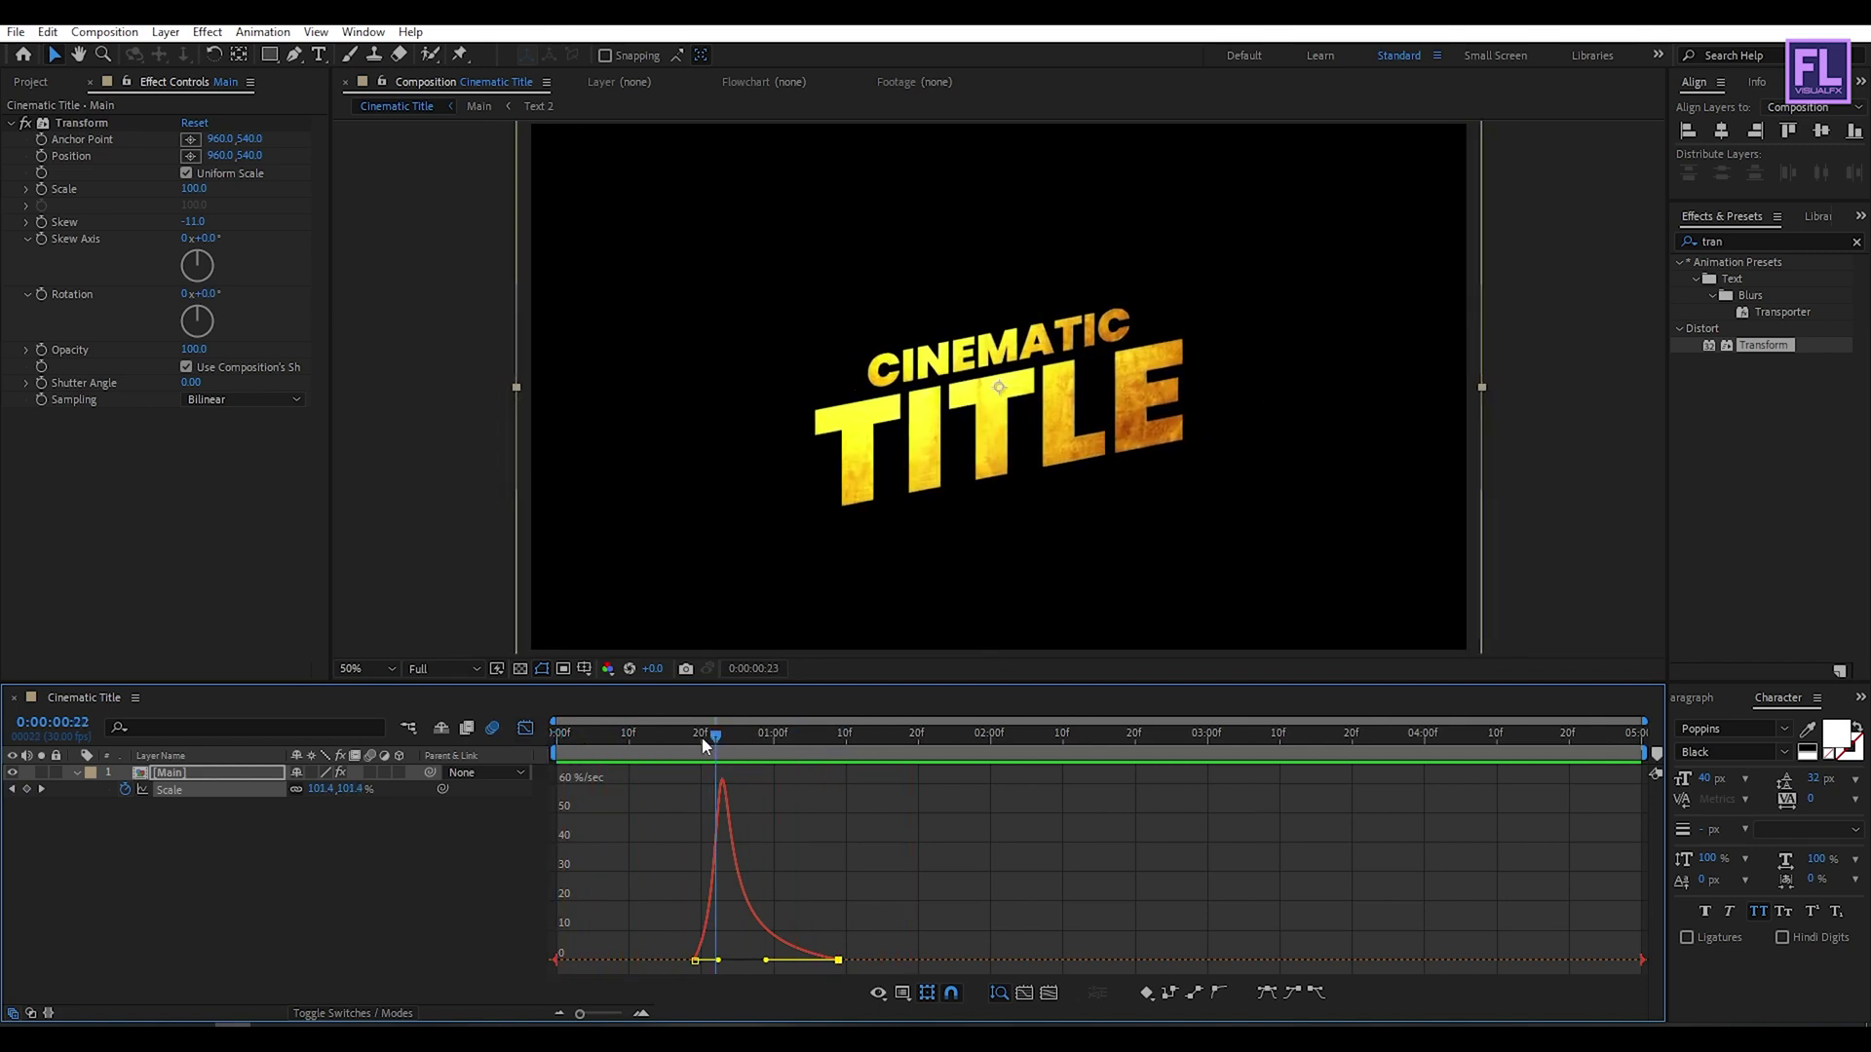
pyautogui.press('space')
pyautogui.moveTo(707, 755); pyautogui.dragTo(510, 748)
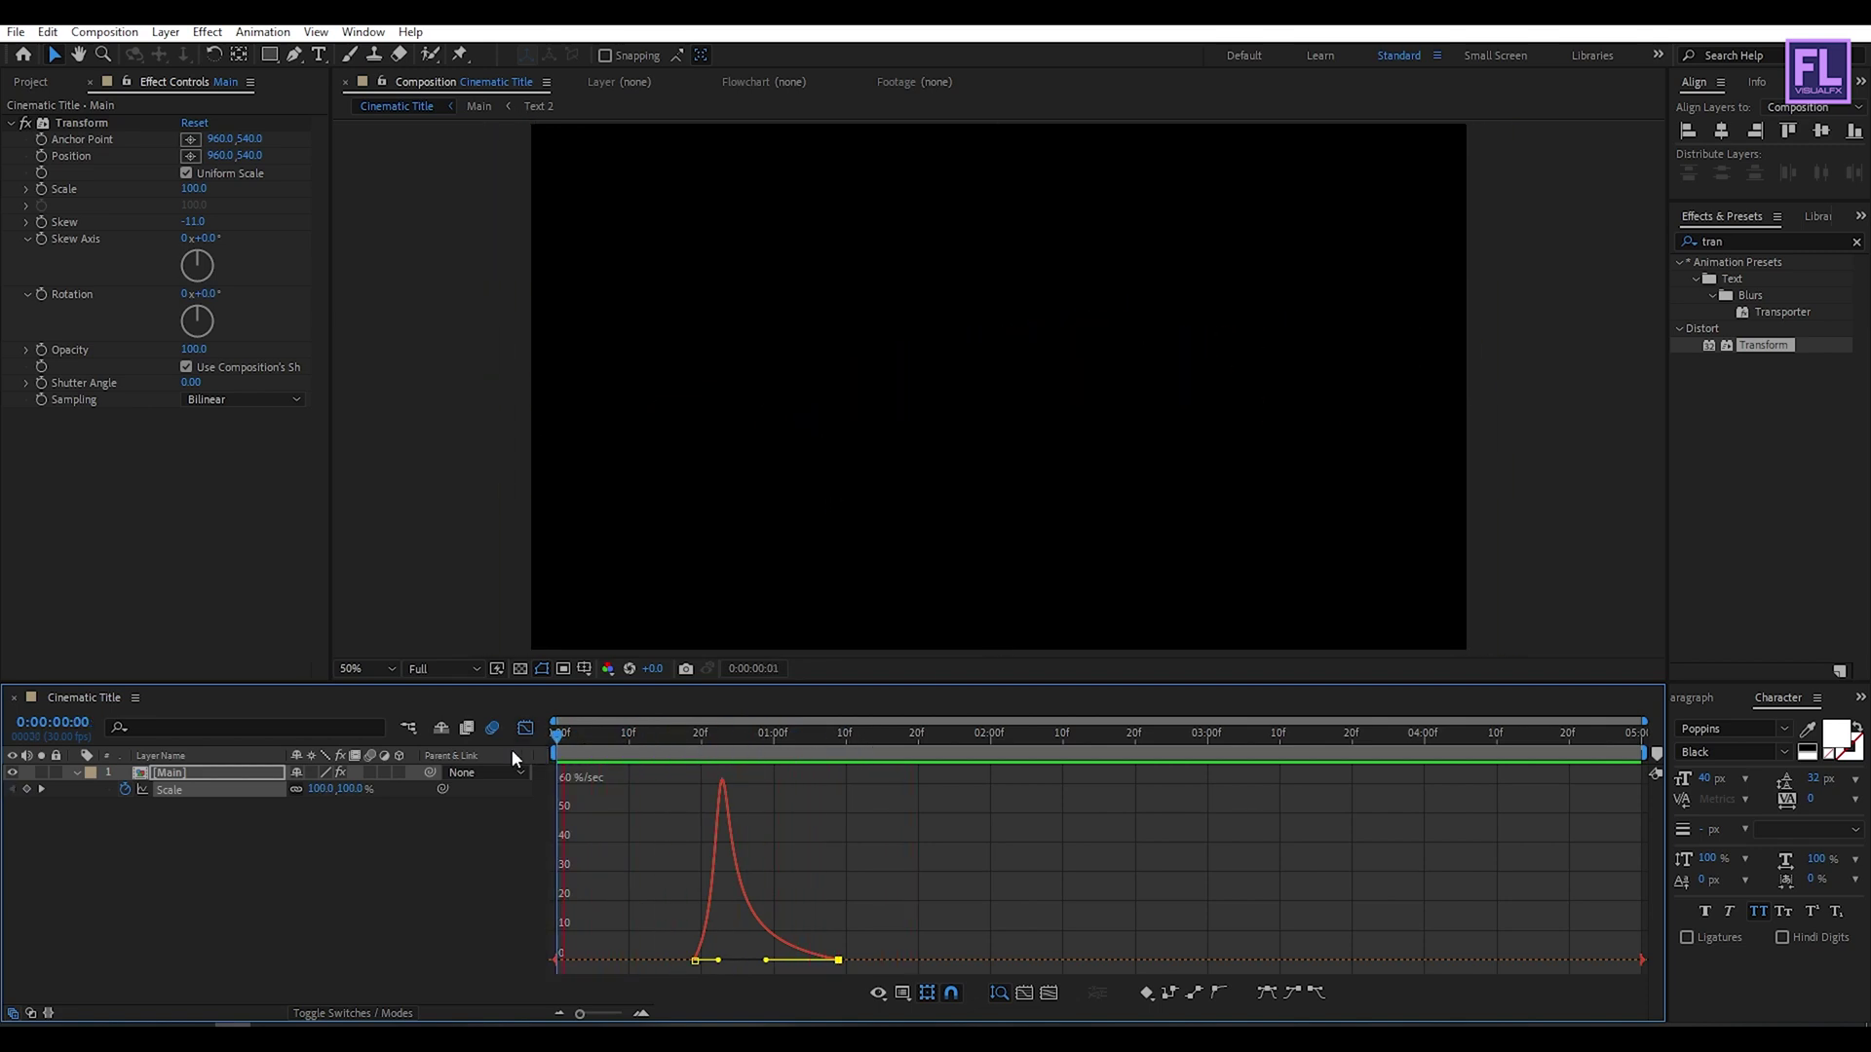
pyautogui.press('space')
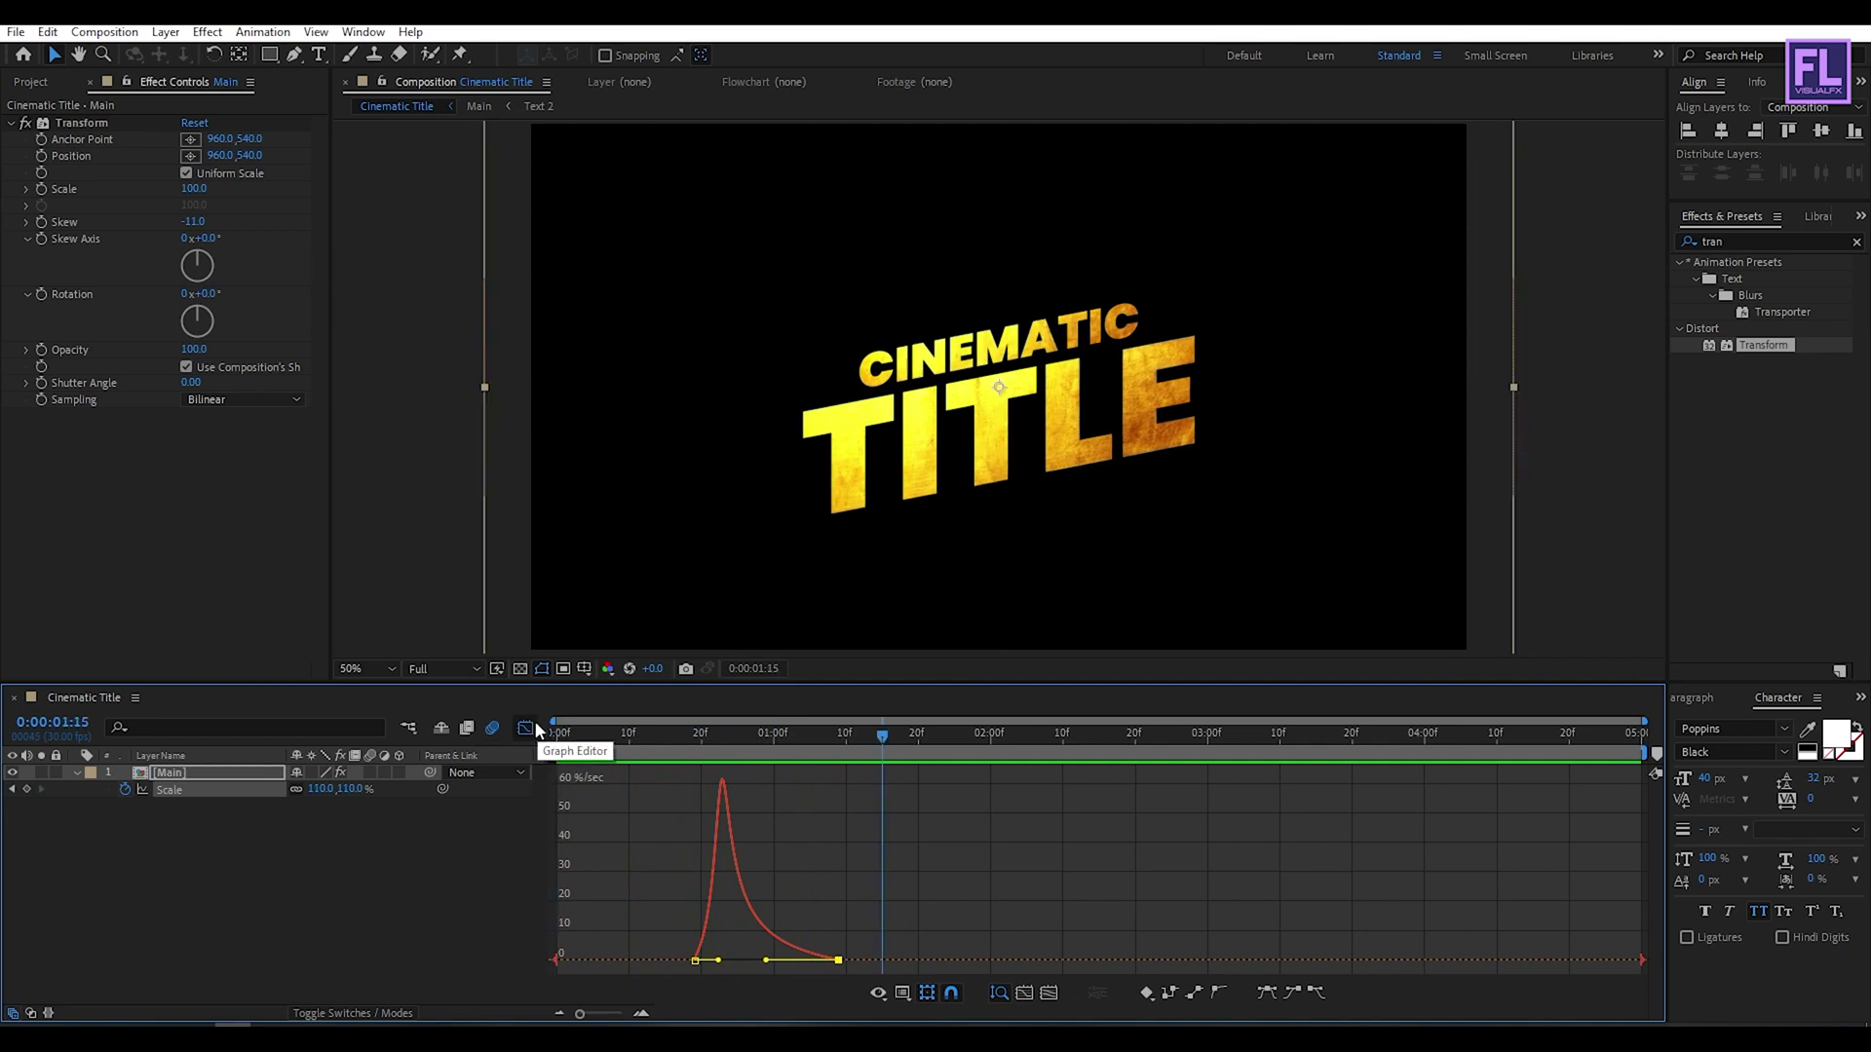
# Step: Close the Graph Editor, move the current time to 0:00:01:02 and collapse the Main layer's properties
pyautogui.click(526, 728)
pyautogui.press('space')
pyautogui.moveTo(557, 741); pyautogui.dragTo(787, 709)
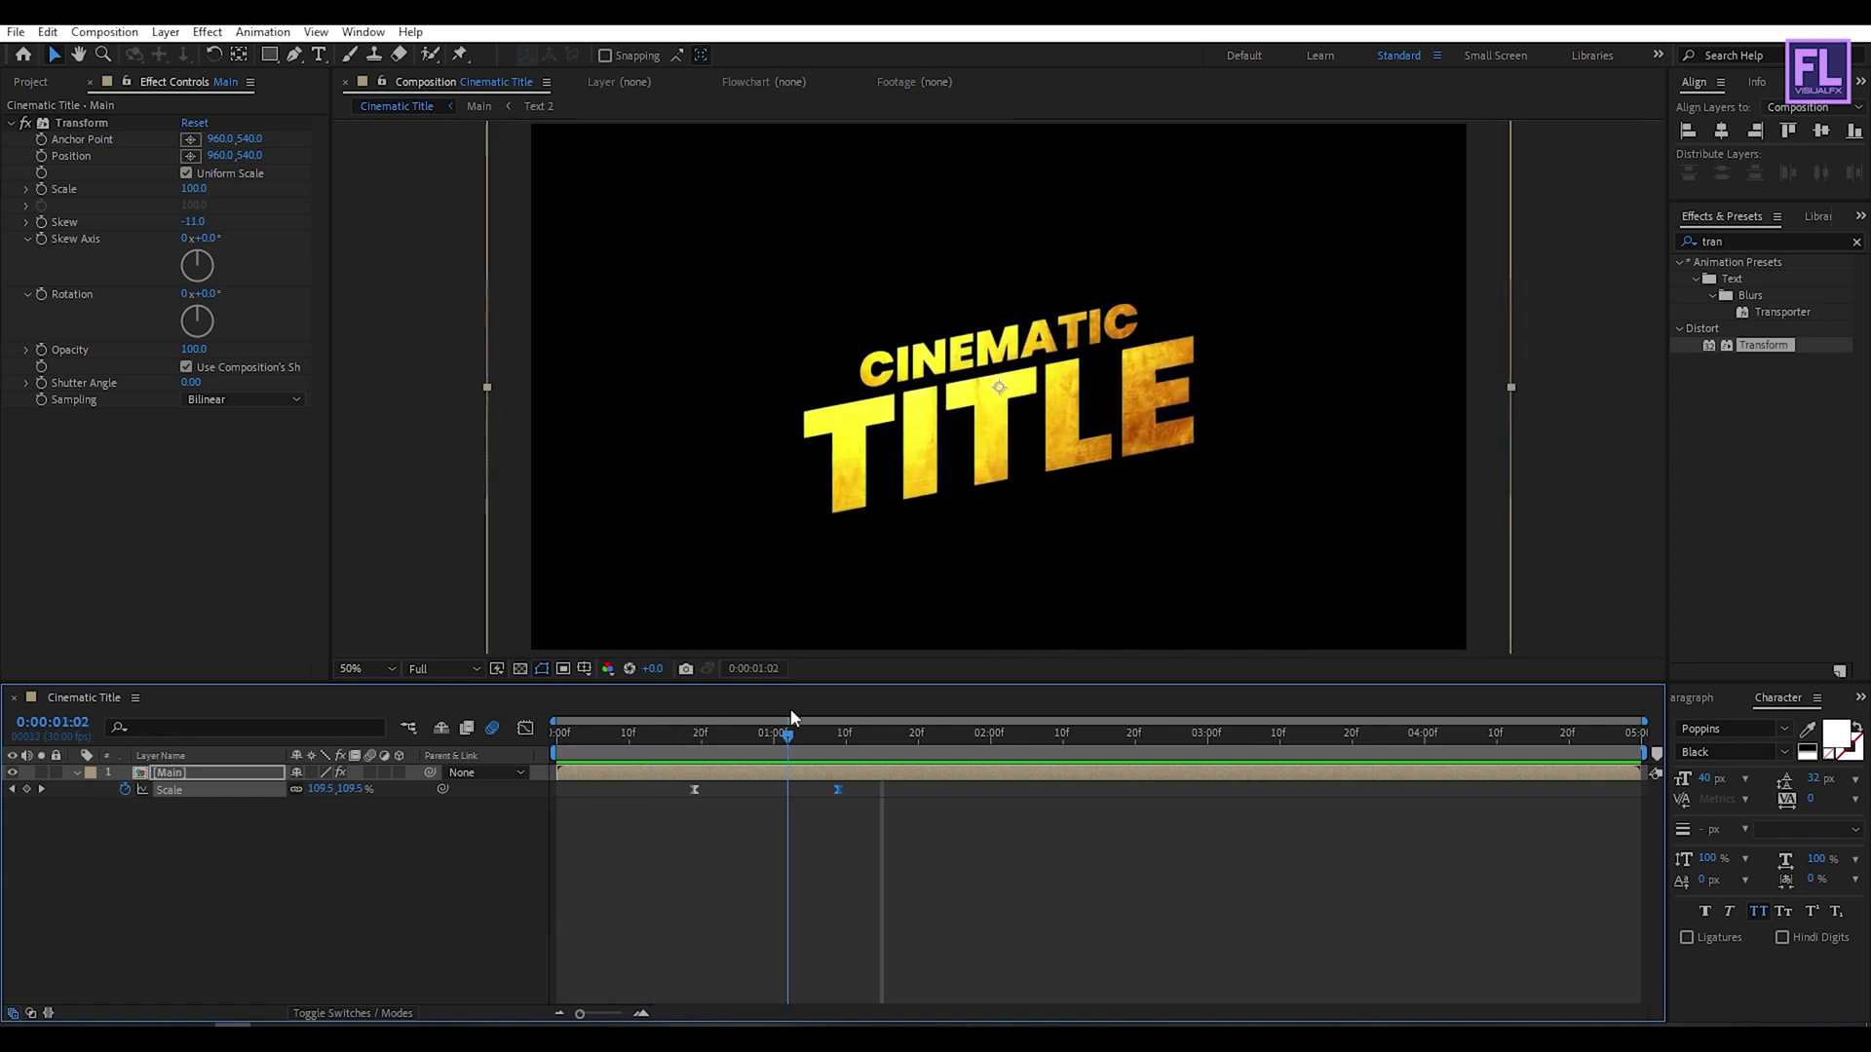
pyautogui.click(424, 817)
pyautogui.click(77, 773)
pyautogui.click(82, 771)
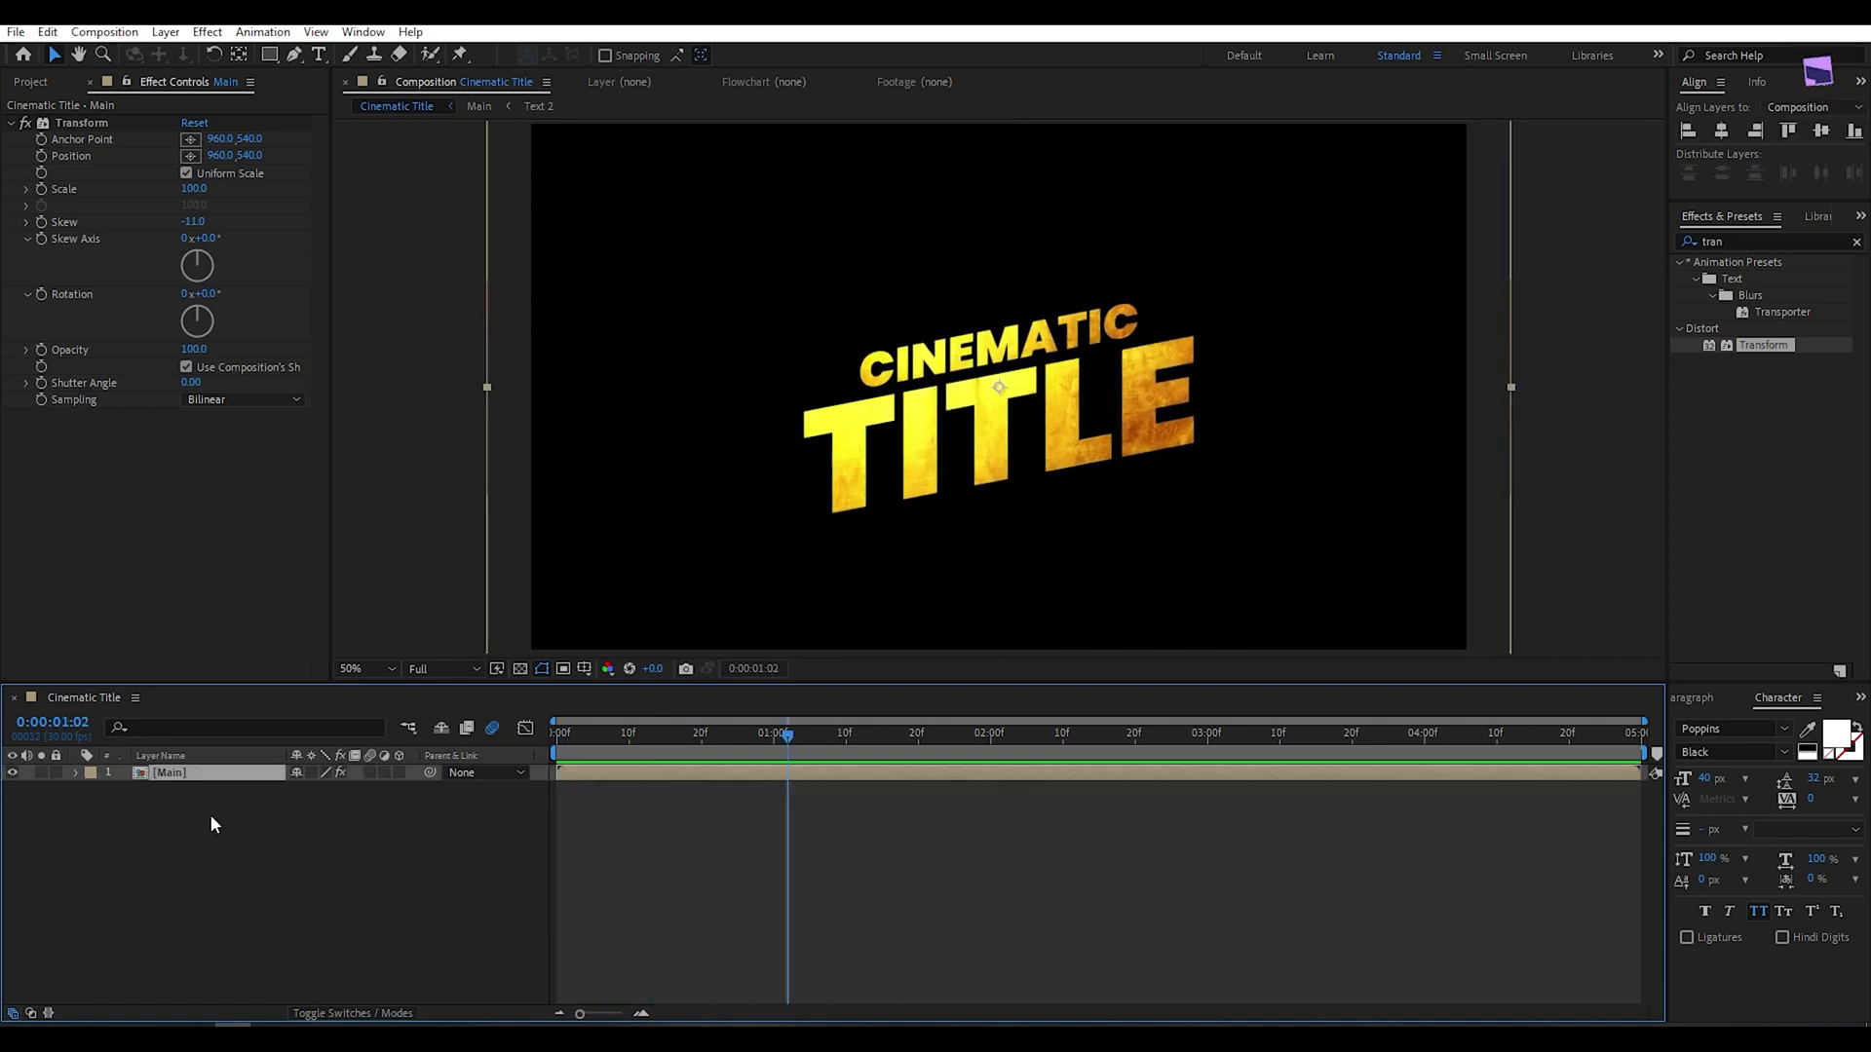
# Step: Find the CC Pixel Polly effect and apply it to the Main layer
pyautogui.click(1738, 241)
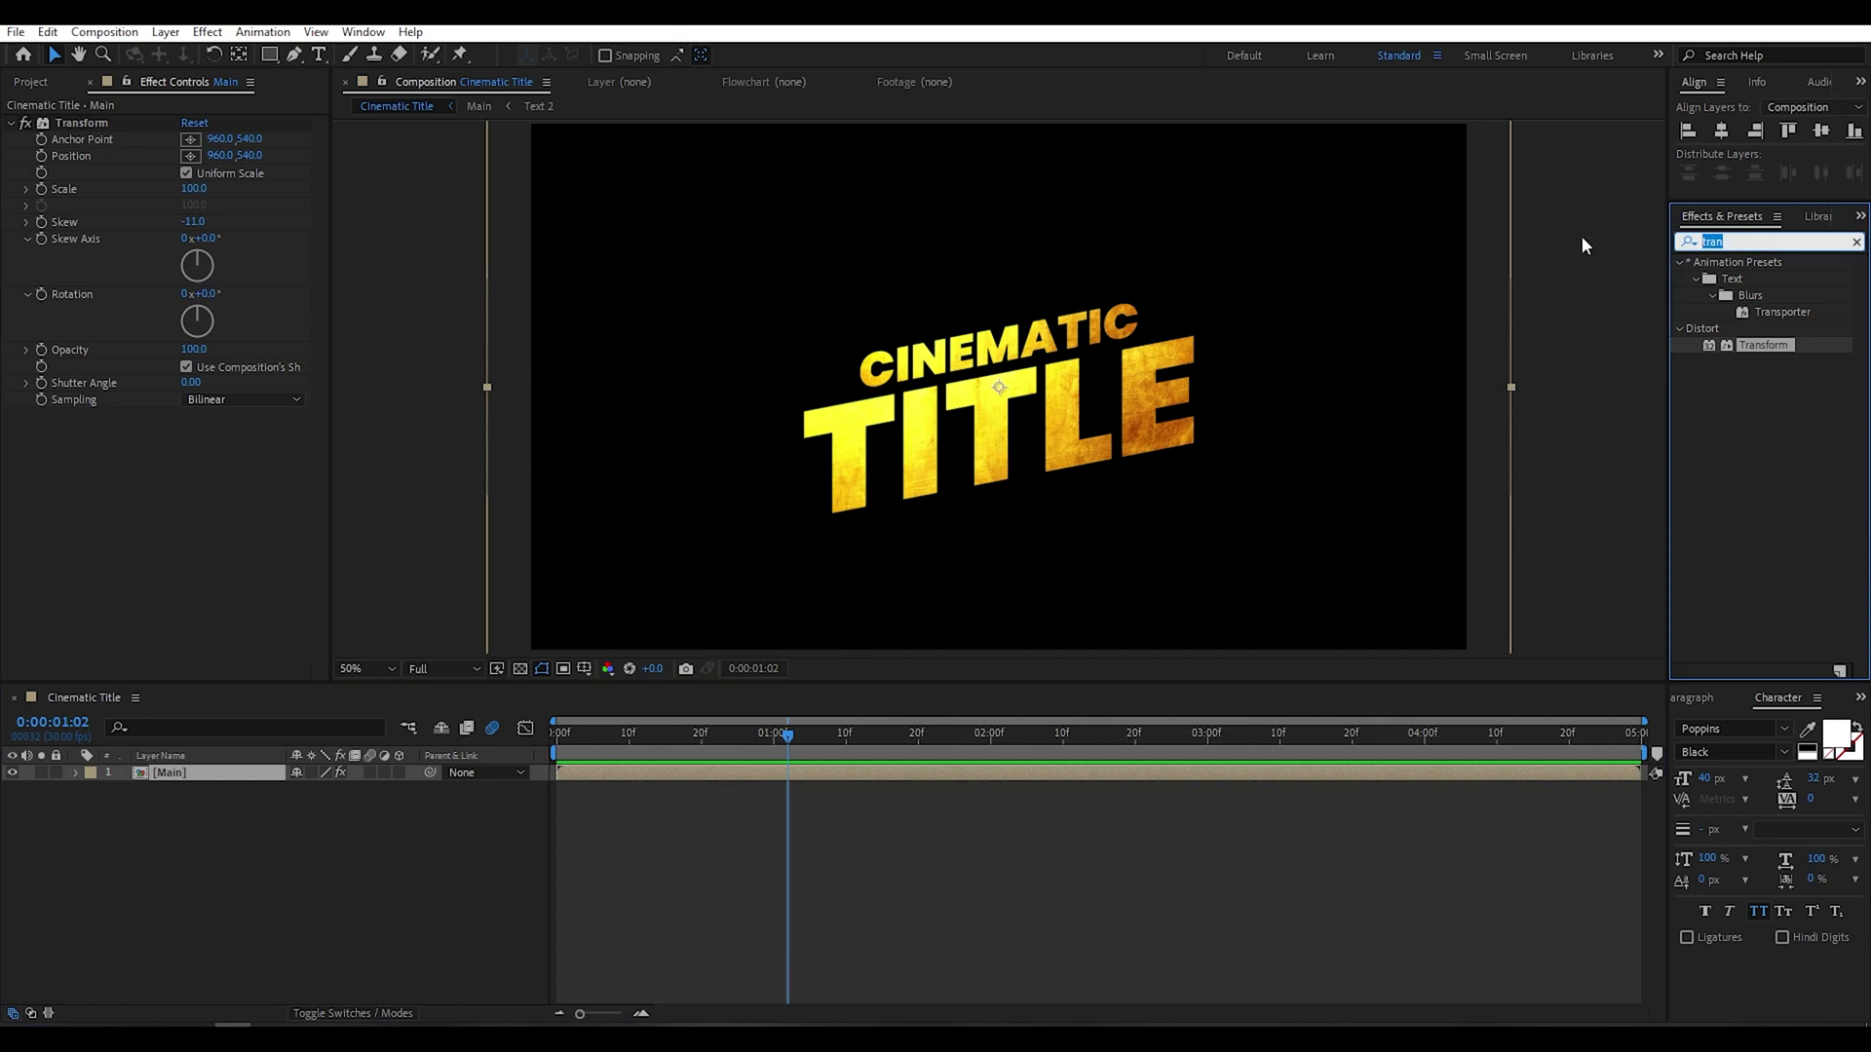
pyautogui.write('cc')
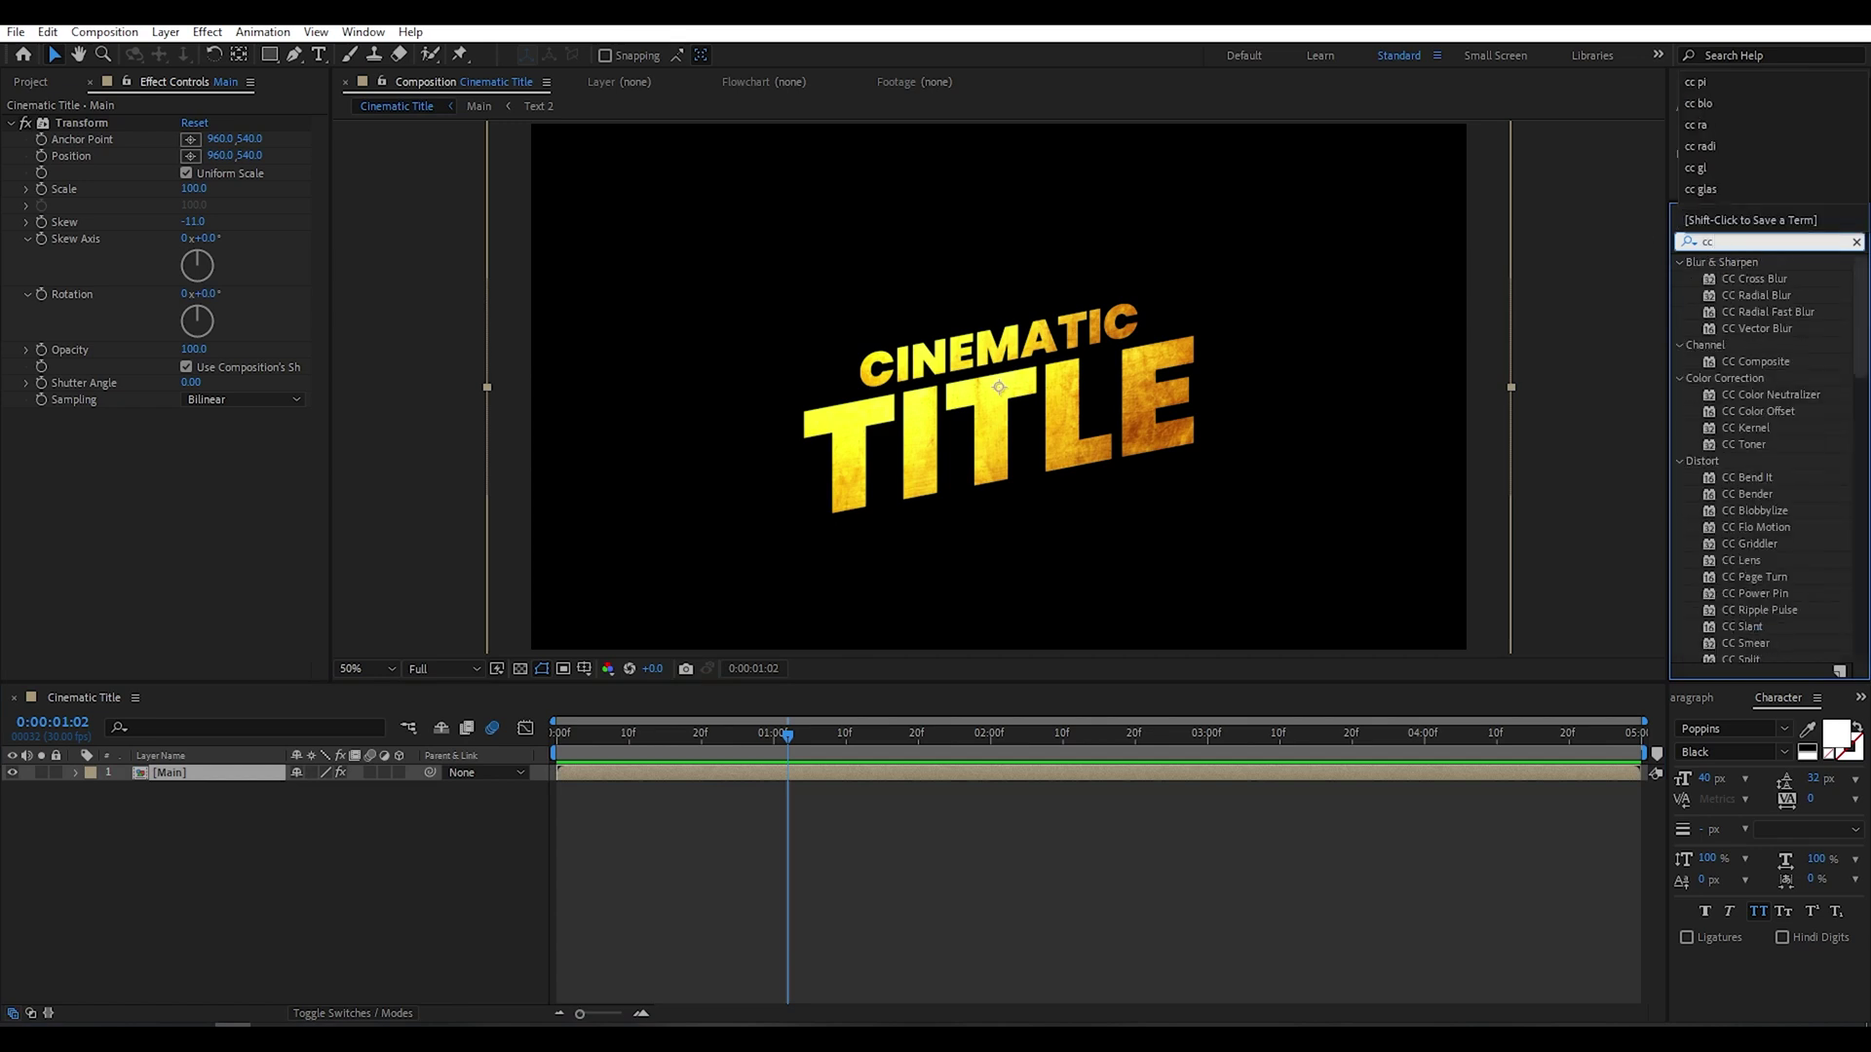
pyautogui.write(' pix')
pyautogui.click(1790, 280)
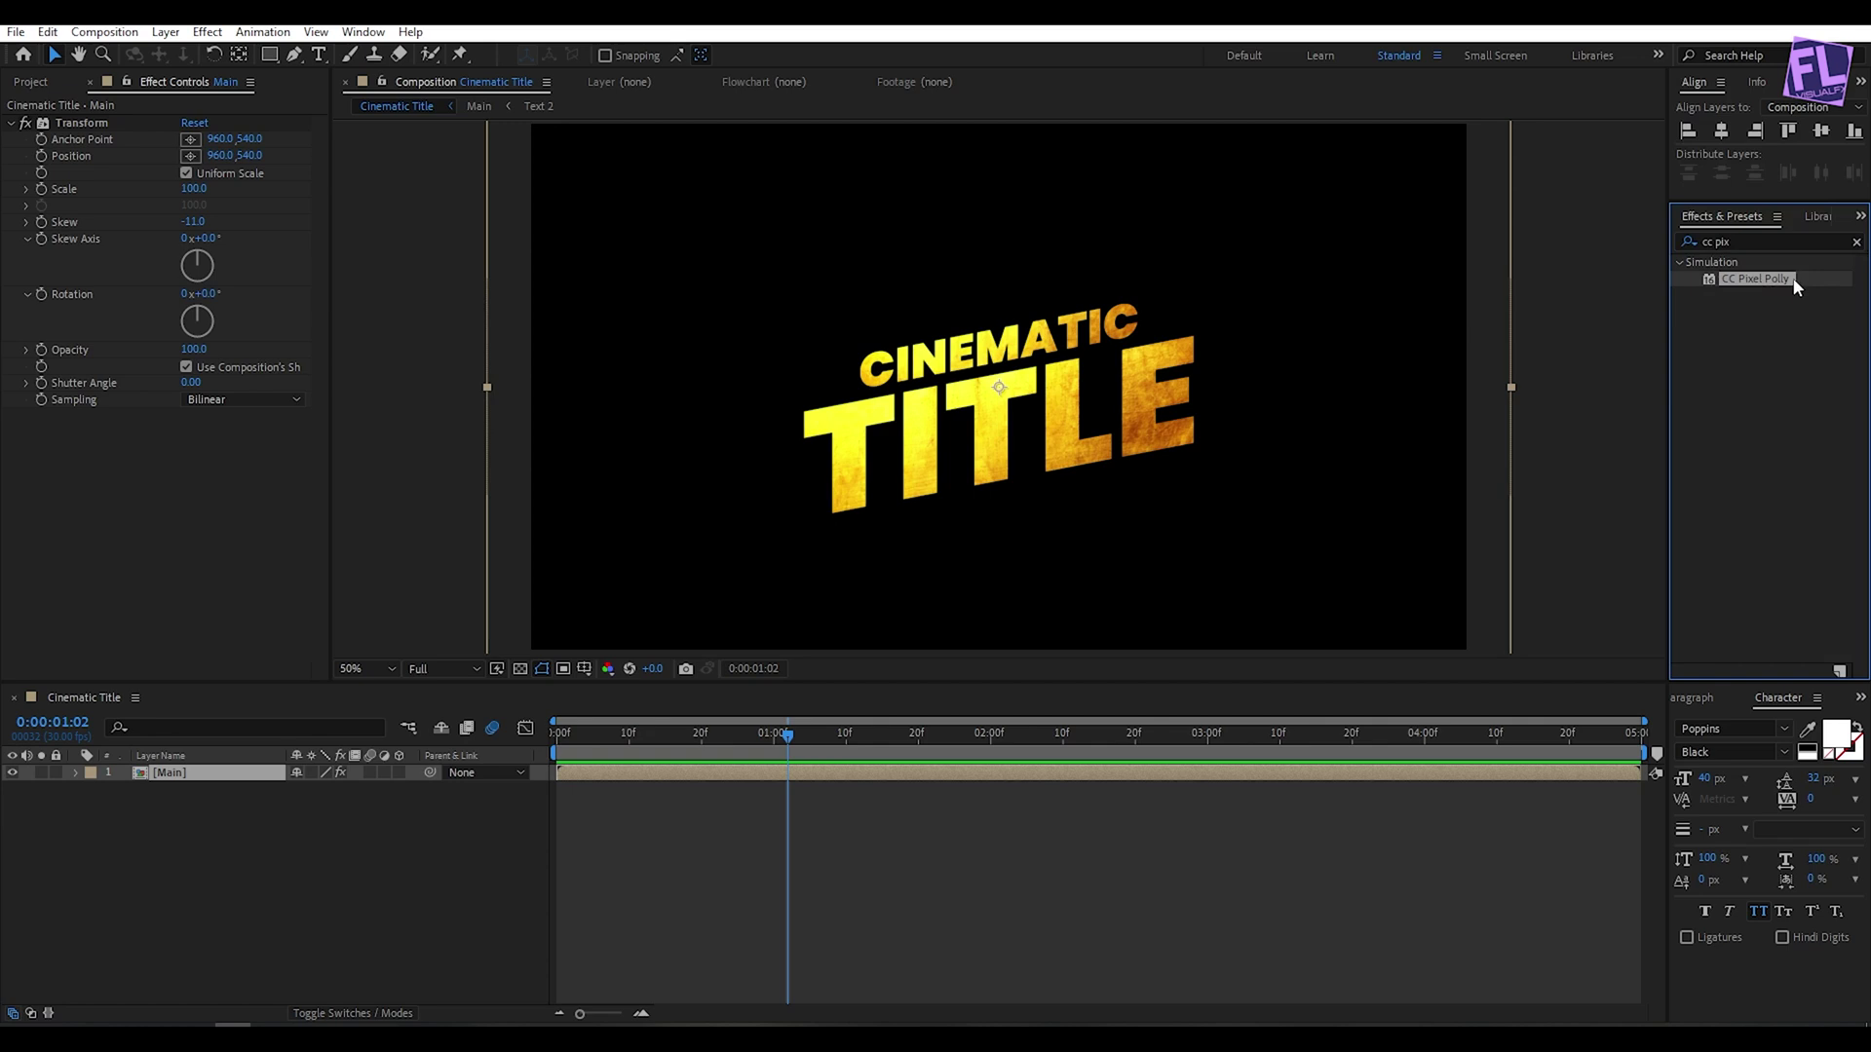
pyautogui.moveTo(1790, 280); pyautogui.dragTo(247, 773)
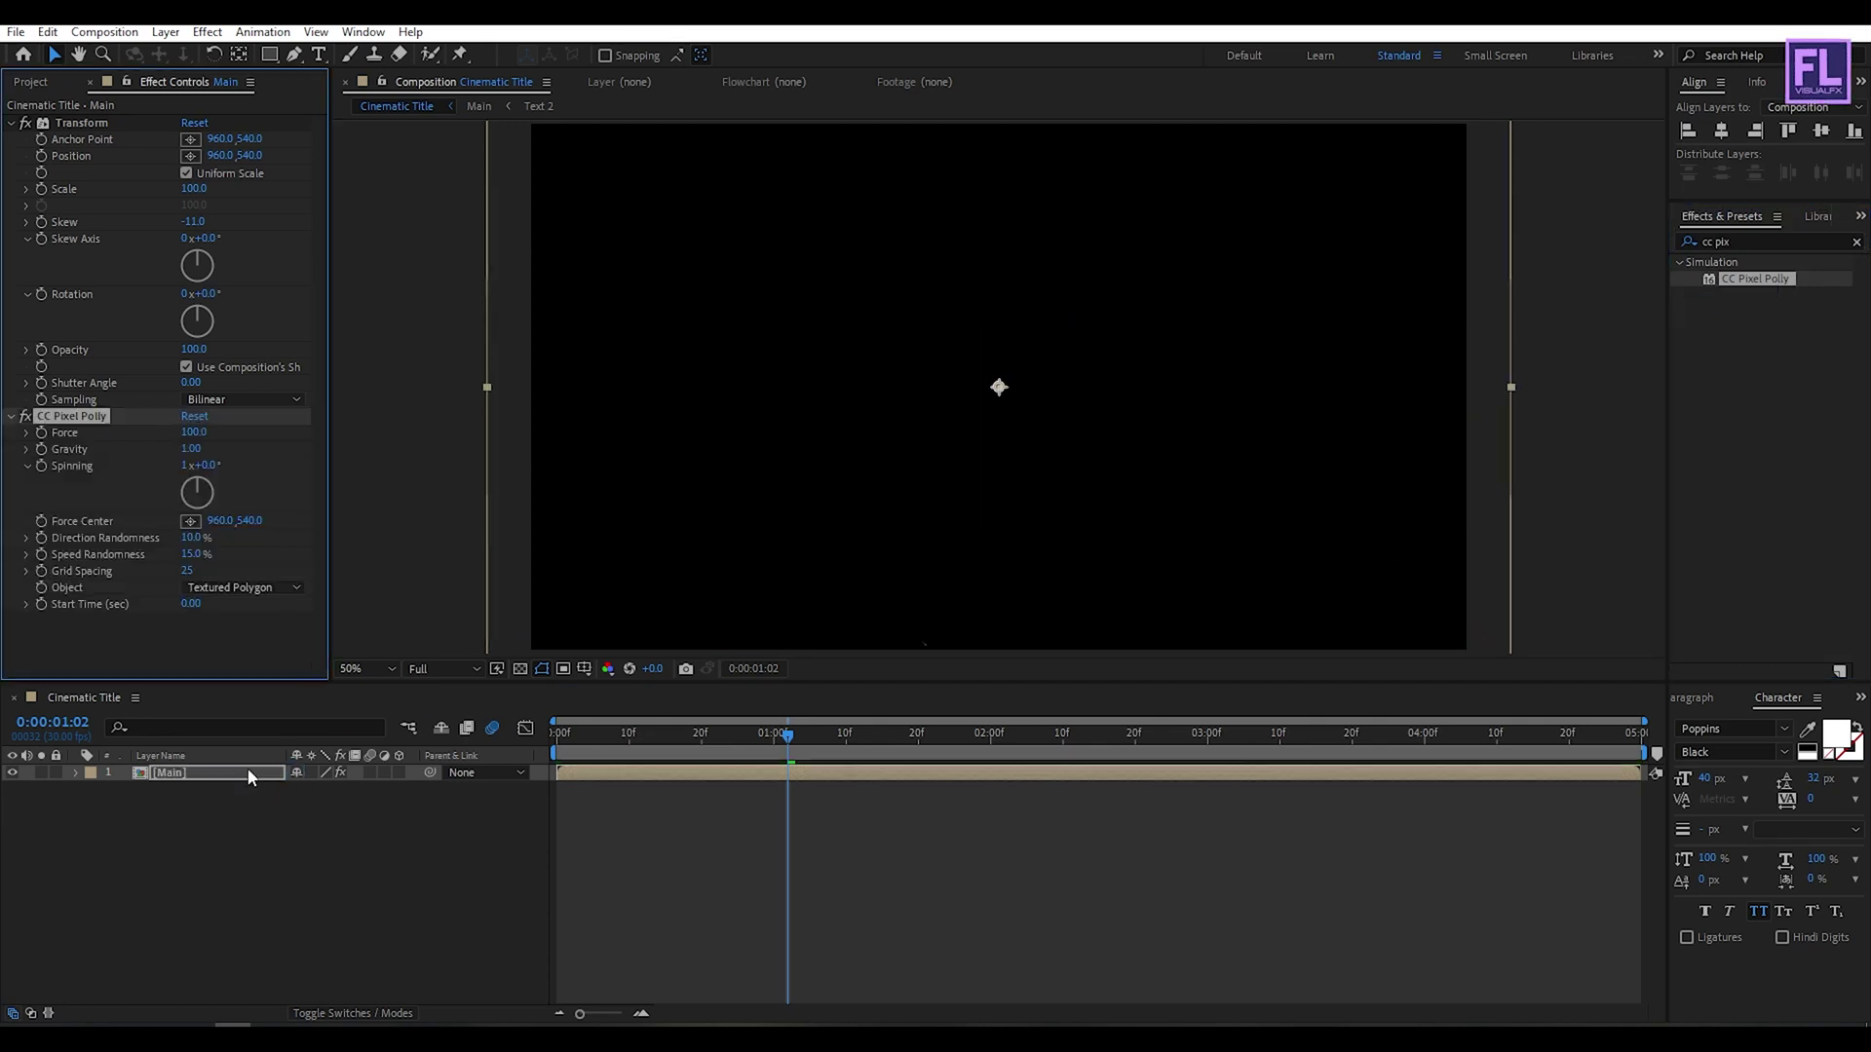
# Step: Set CC Pixel Polly's Start Time to 1.10, preview the shatter and return the current time to 0:00:01:02
pyautogui.click(190, 605)
pyautogui.press('Return')
pyautogui.click(661, 738)
pyautogui.press('space')
pyautogui.press('space')
pyautogui.moveTo(628, 749); pyautogui.dragTo(791, 723)
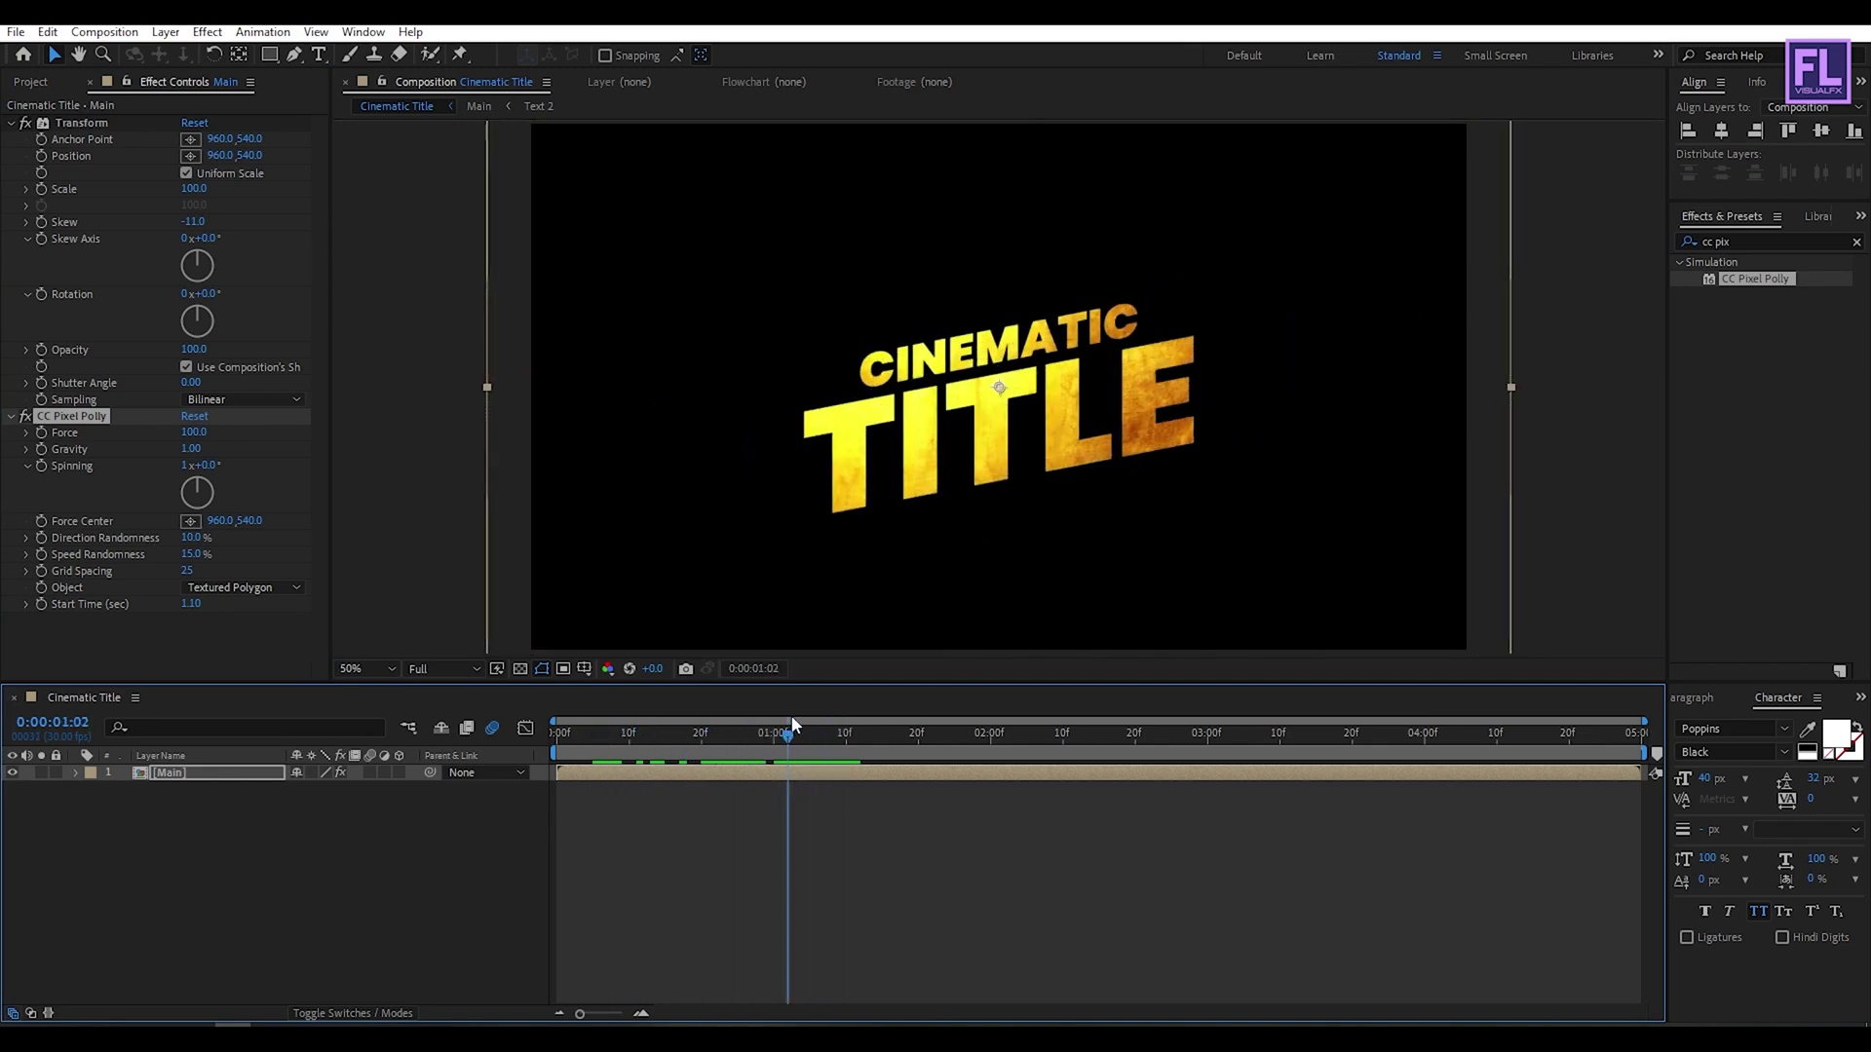
# Step: Set CC Pixel Polly's Force to 4 and Gravity to 0
pyautogui.click(194, 433)
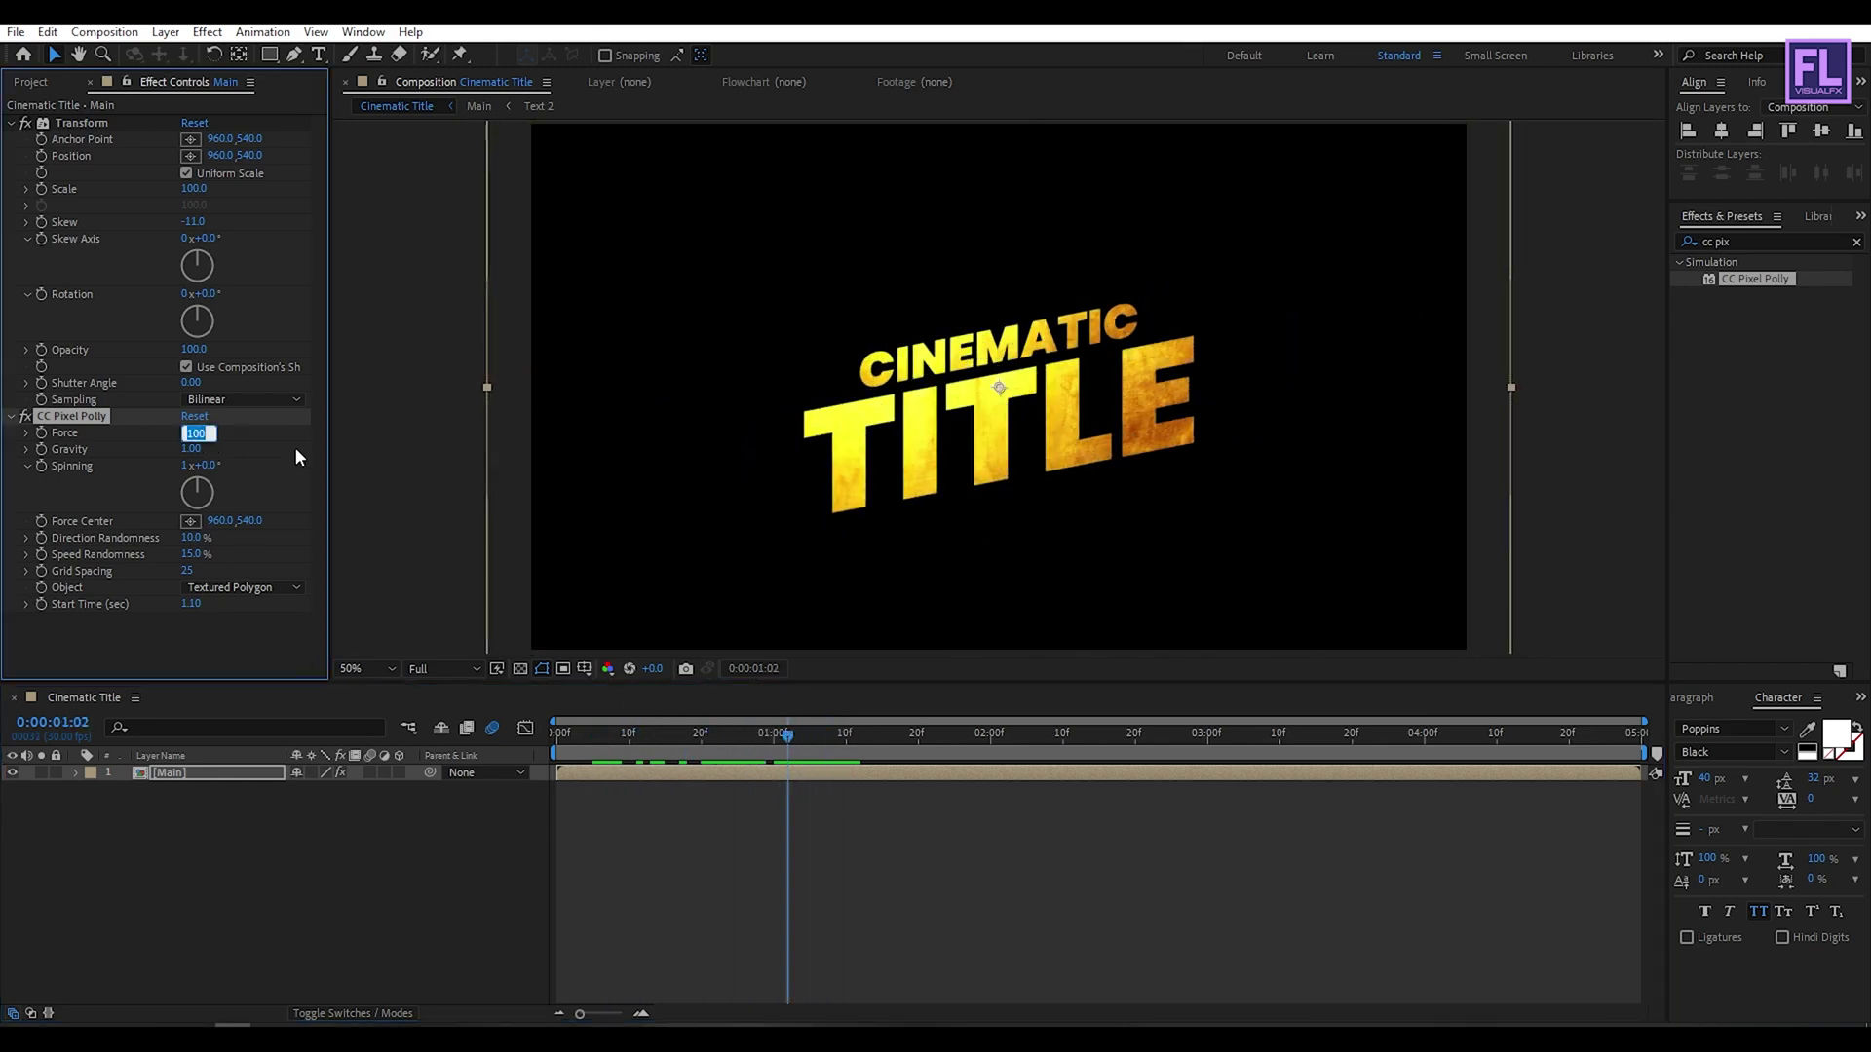
pyautogui.write('4')
pyautogui.press('Return')
pyautogui.click(192, 450)
pyautogui.write('0')
pyautogui.press('Return')
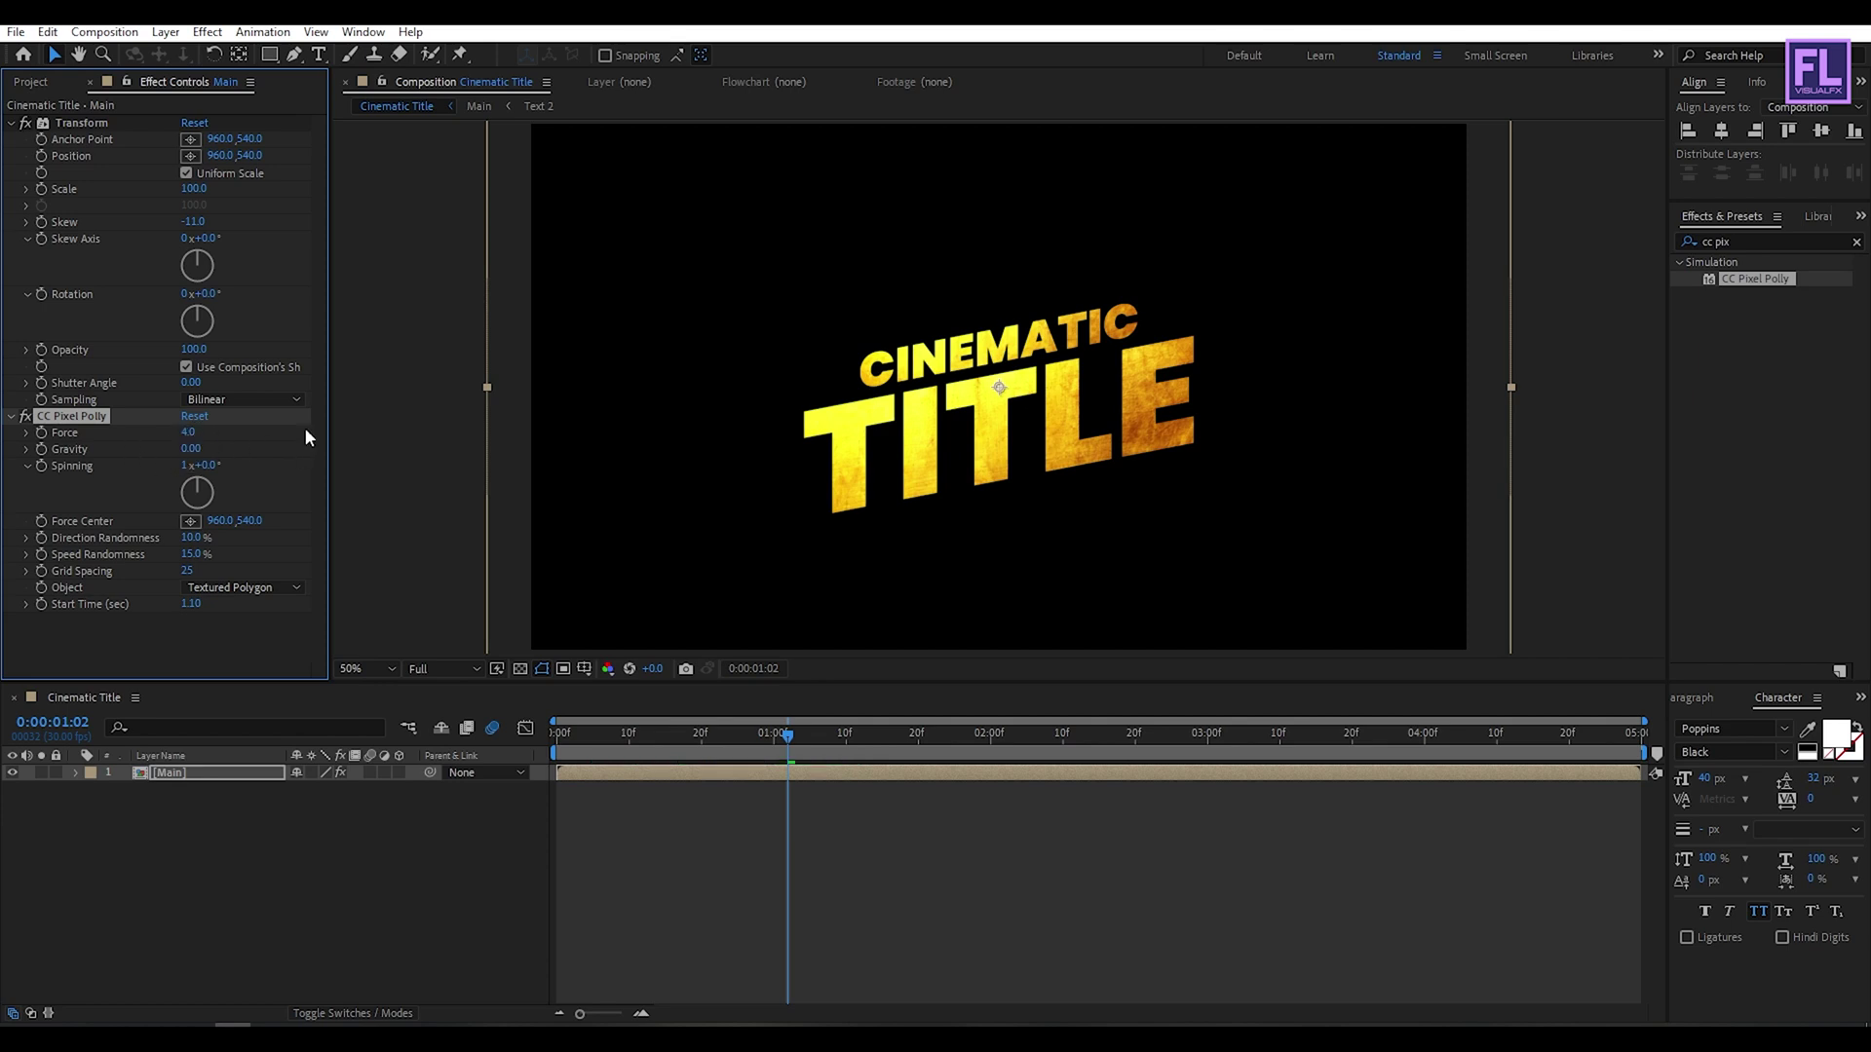
# Step: Set CC Pixel Polly's Spinning to 0x+19°, Direction Randomness to 15%, Speed Randomness to 90% and Grid Spacing to 20, and scrub to 0:00:01:01
pyautogui.click(185, 466)
pyautogui.write('0')
pyautogui.press('Tab')
pyautogui.write('19')
pyautogui.press('Tab')
pyautogui.press('Tab')
pyautogui.press('Tab')
pyautogui.write('15')
pyautogui.press('Tab')
pyautogui.write('9')
pyautogui.press('Tab')
pyautogui.write('20')
pyautogui.click(205, 650)
pyautogui.moveTo(789, 748)
pyautogui.mouseDown()
pyautogui.moveTo(1170, 726)
pyautogui.moveTo(810, 733)
pyautogui.moveTo(826, 726)
pyautogui.moveTo(787, 716)
pyautogui.mouseUp()
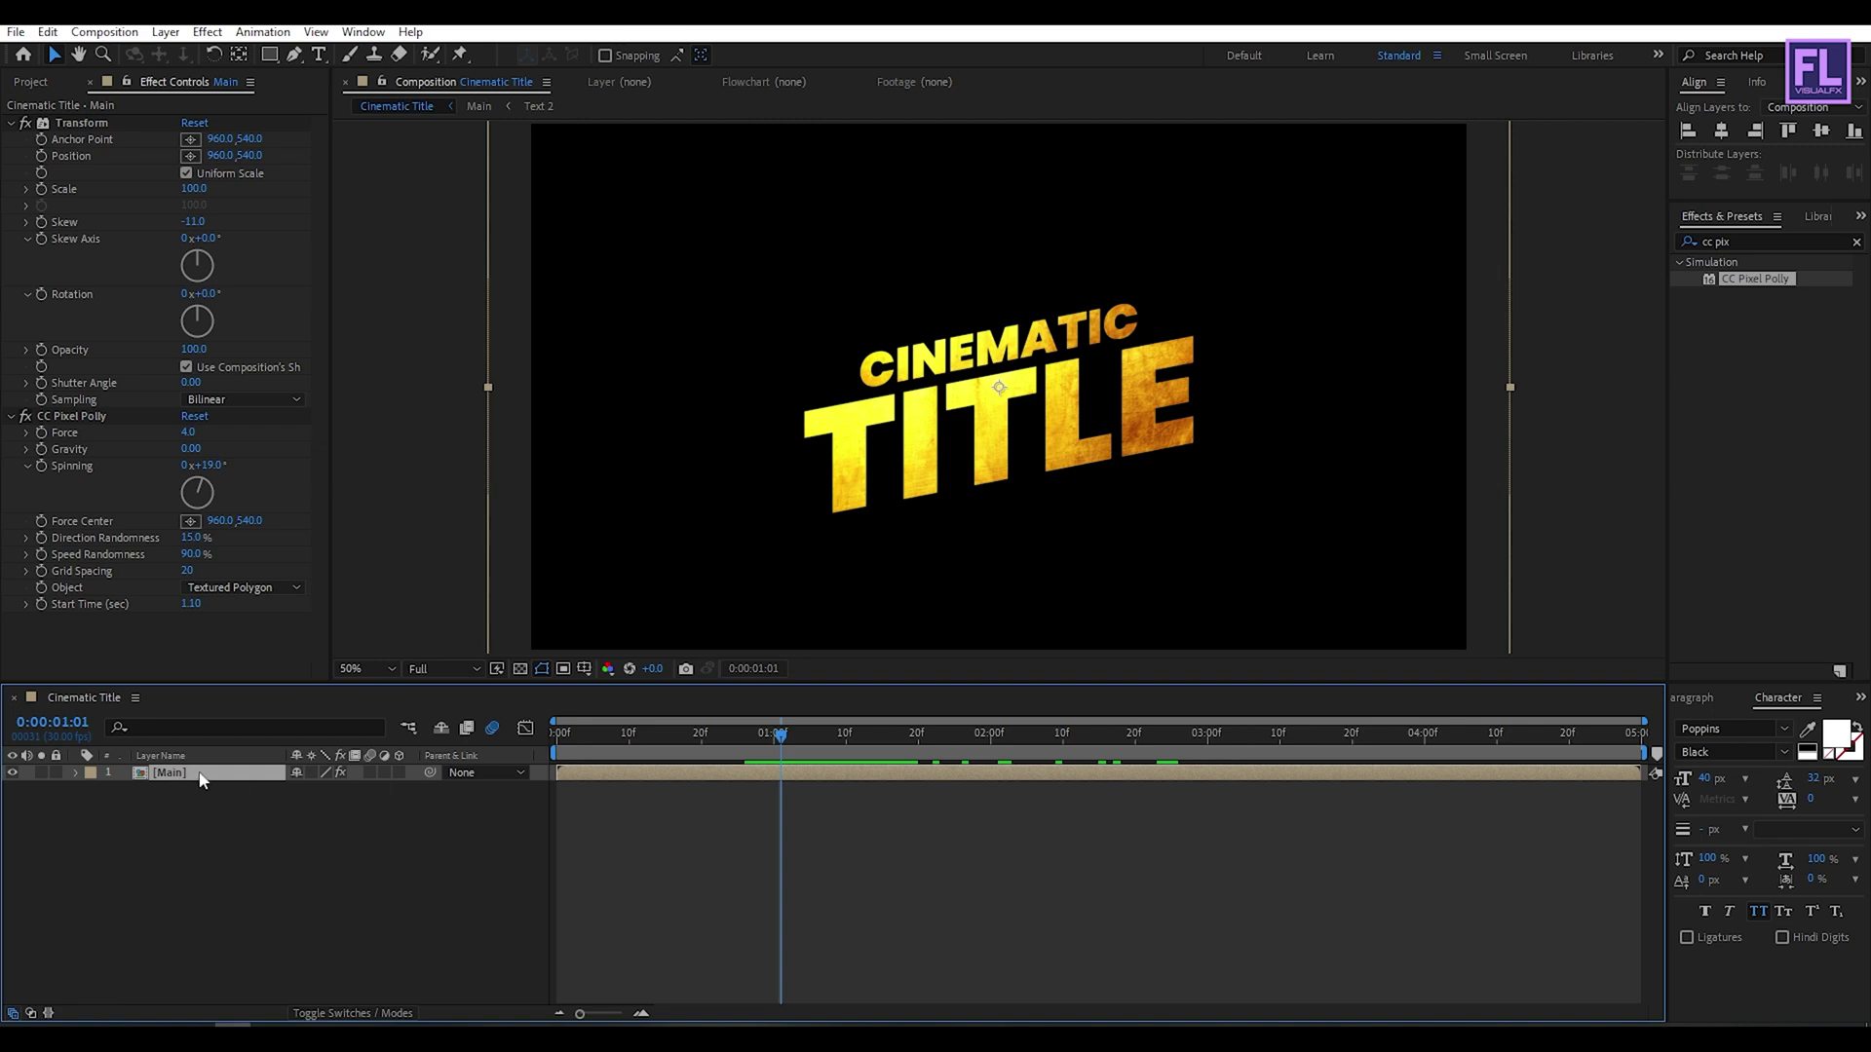
# Step: Draw a closed Pen tool mask on the Main layer around the upper-right end of the title, over IC and the top of E
pyautogui.click(296, 55)
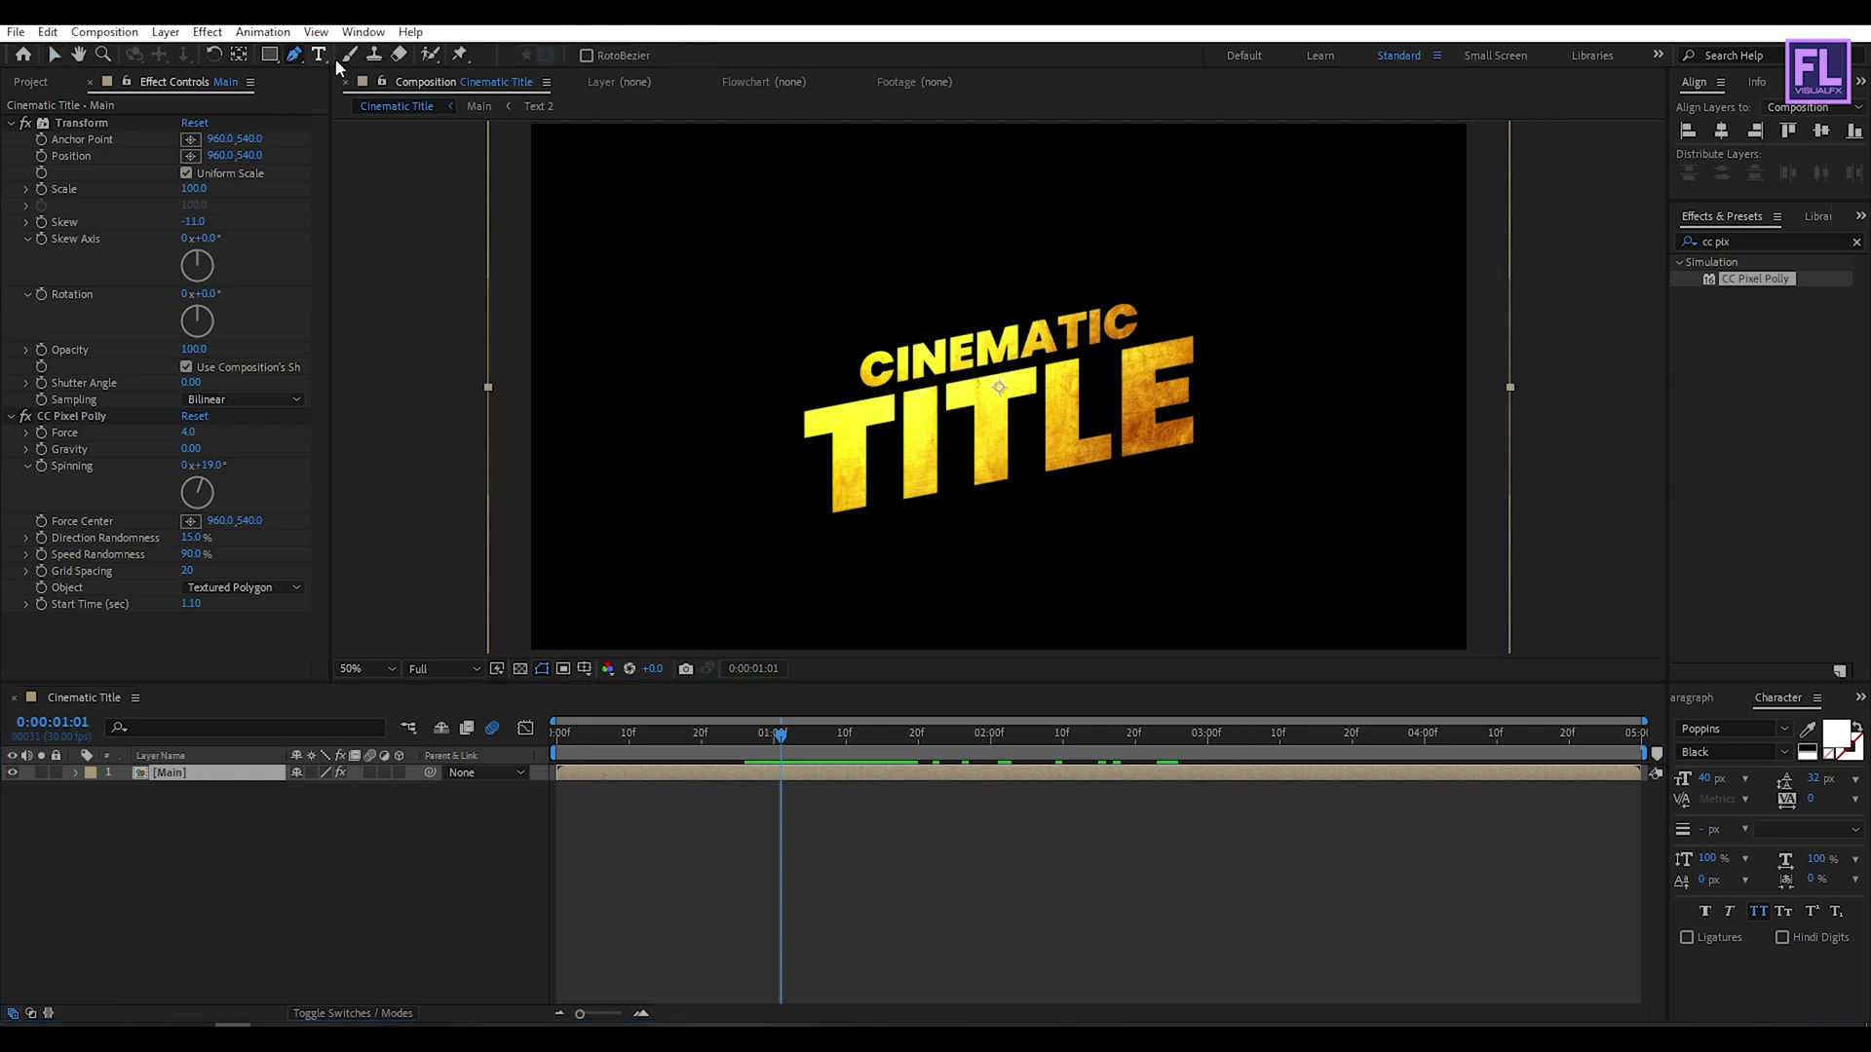
pyautogui.click(1098, 271)
pyautogui.click(1047, 315)
pyautogui.click(1123, 349)
pyautogui.click(1192, 376)
pyautogui.click(1186, 399)
pyautogui.click(1246, 395)
pyautogui.click(1303, 357)
pyautogui.click(1260, 294)
pyautogui.click(1151, 260)
pyautogui.click(1098, 272)
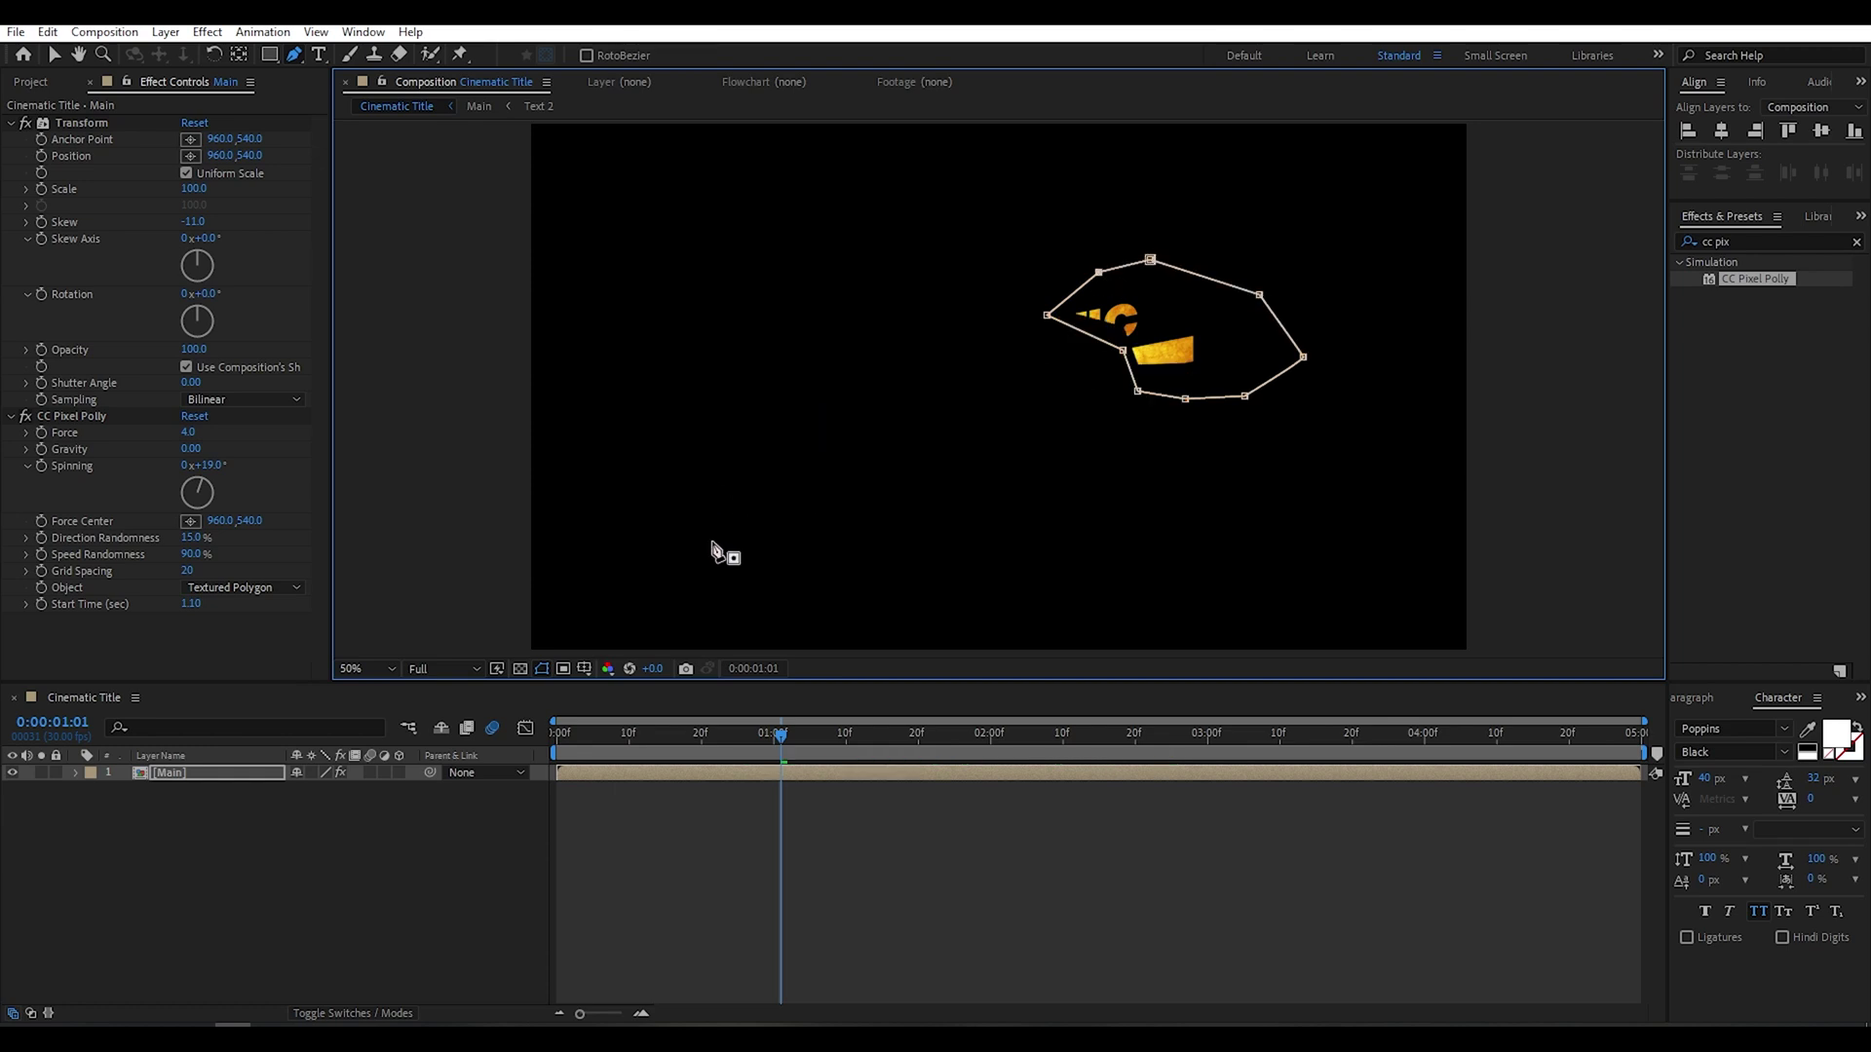
# Step: Set Mask 1's mode to None and draw a second closed mask around the lower-left part of the word TITLE
pyautogui.click(223, 777)
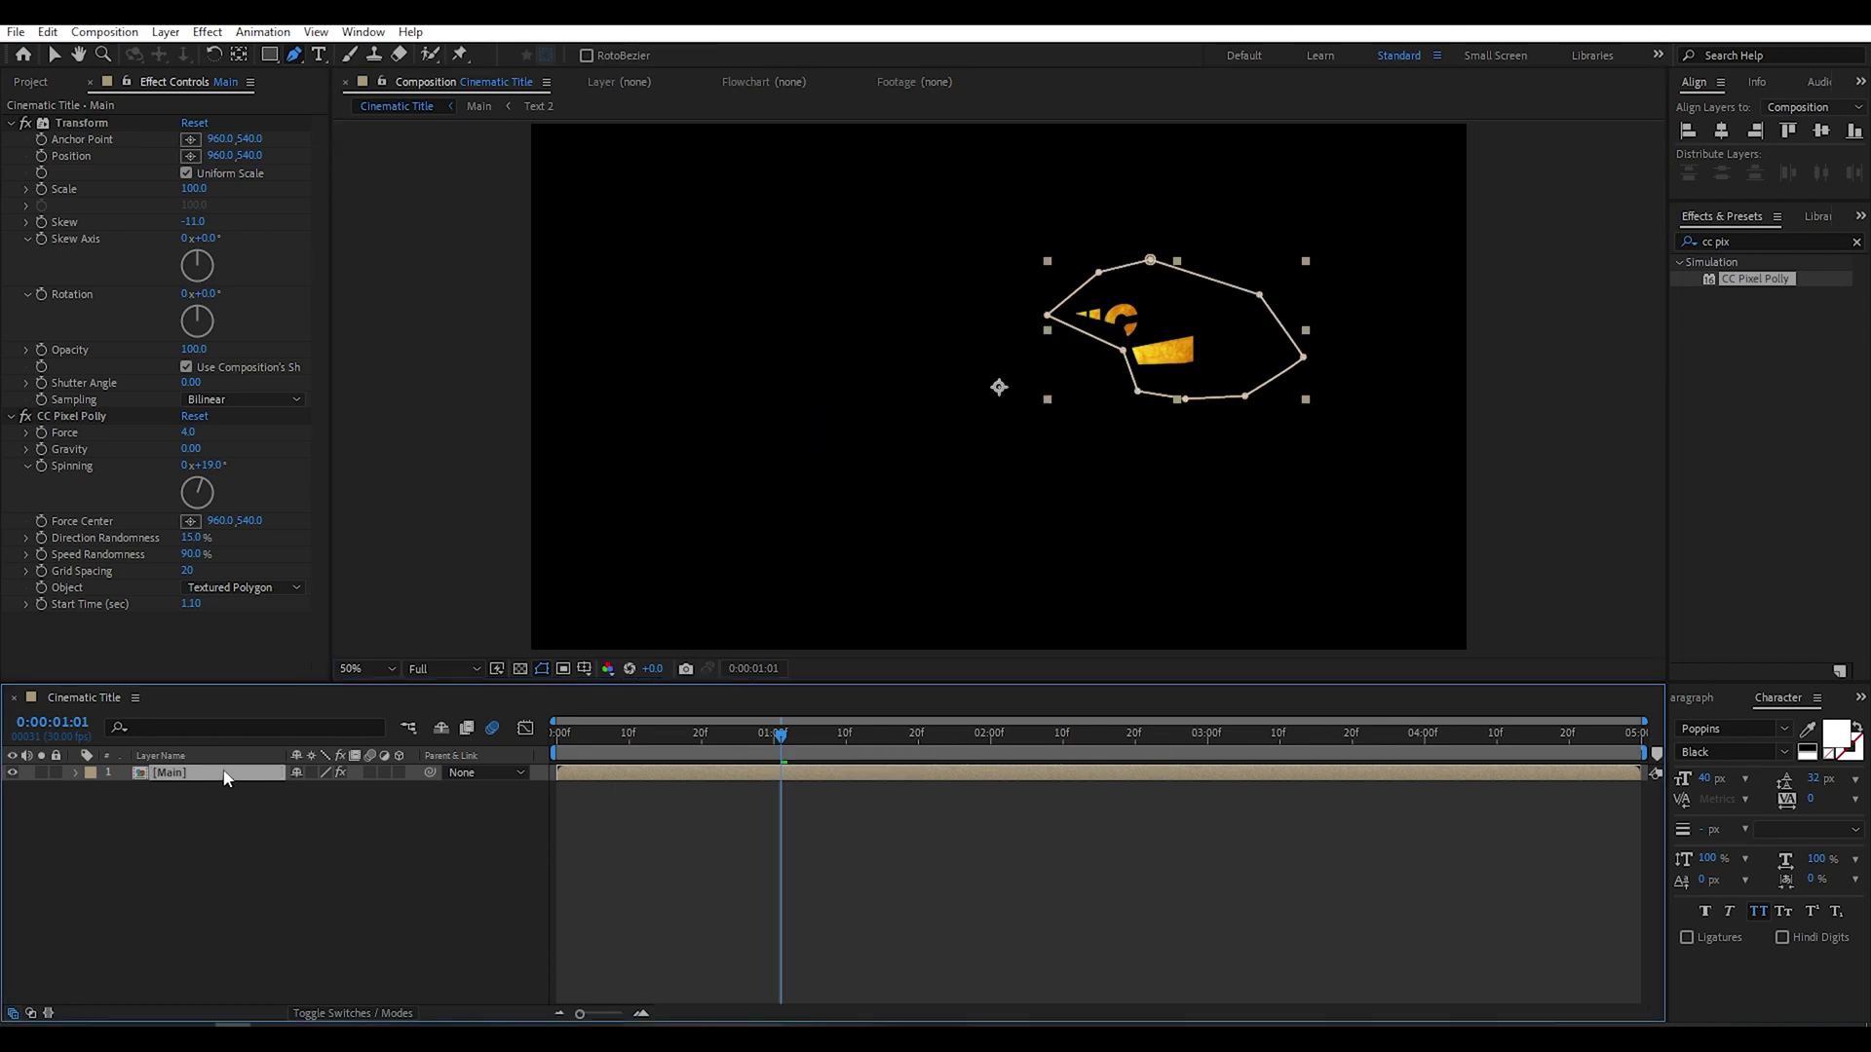
pyautogui.press('m')
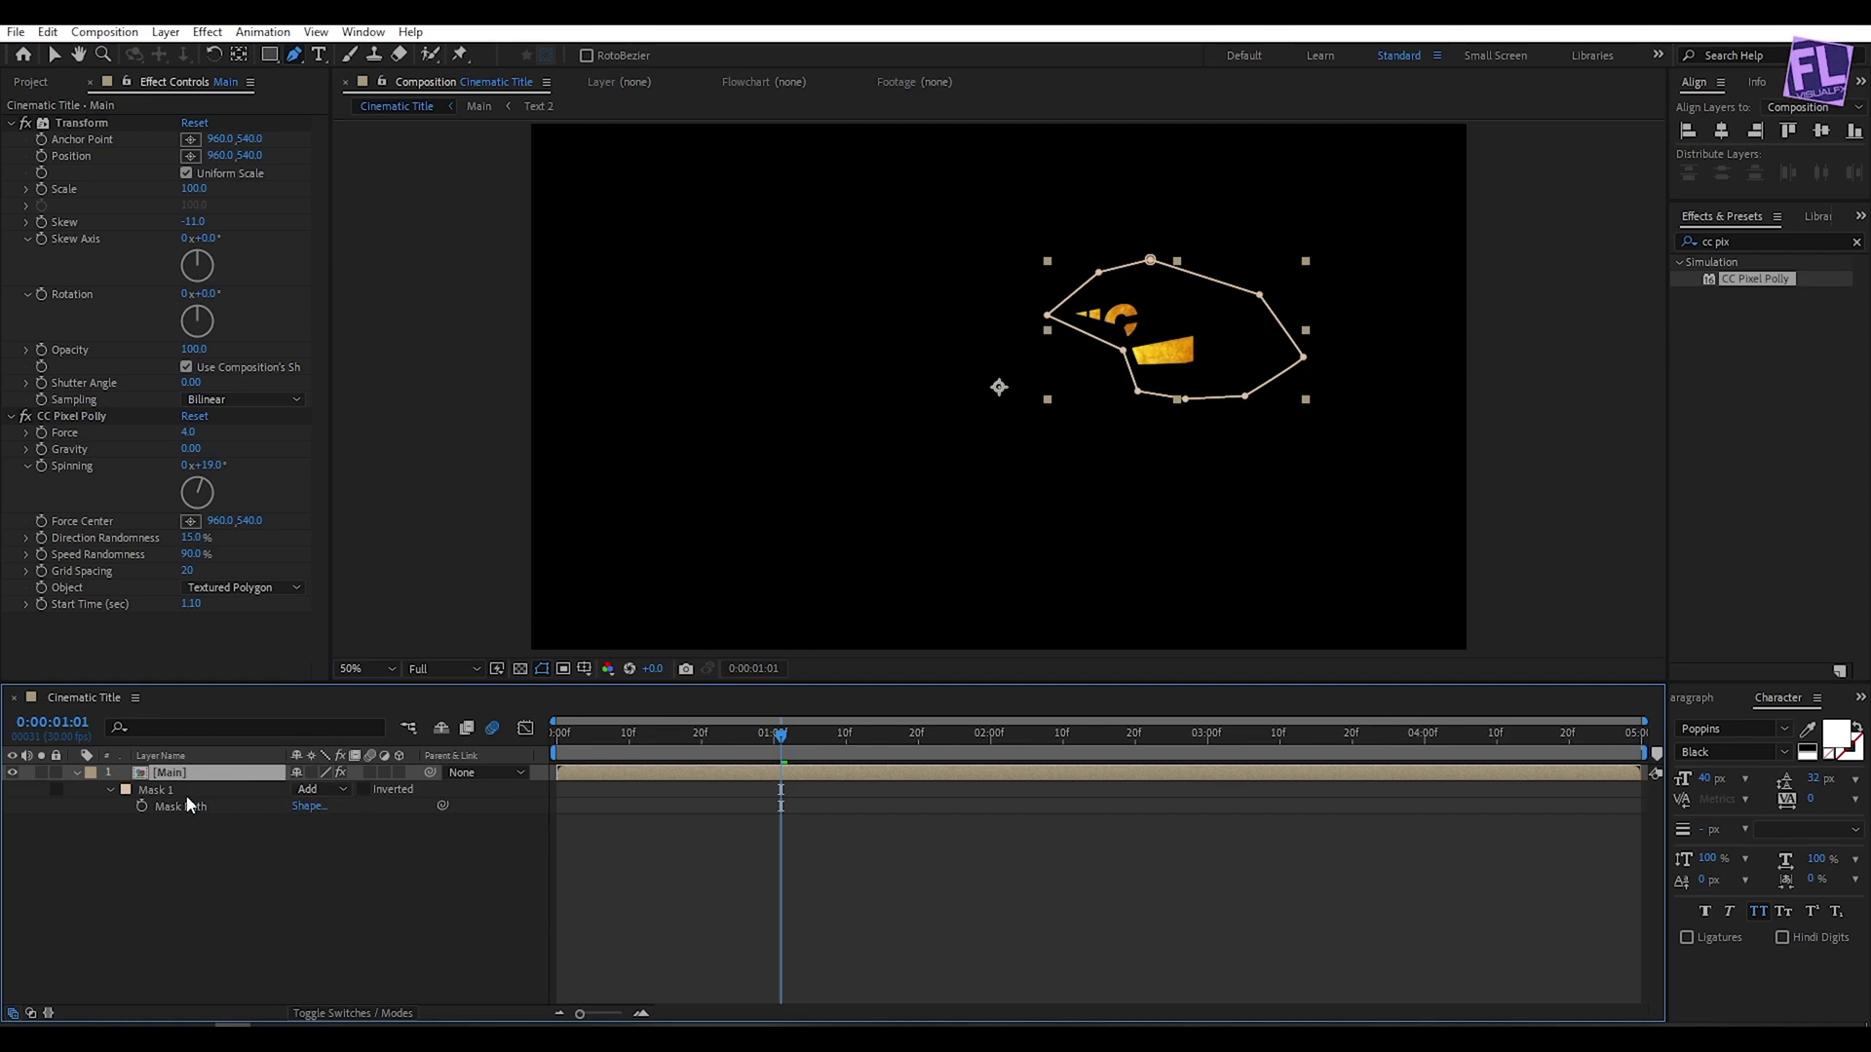
pyautogui.click(325, 787)
pyautogui.click(331, 811)
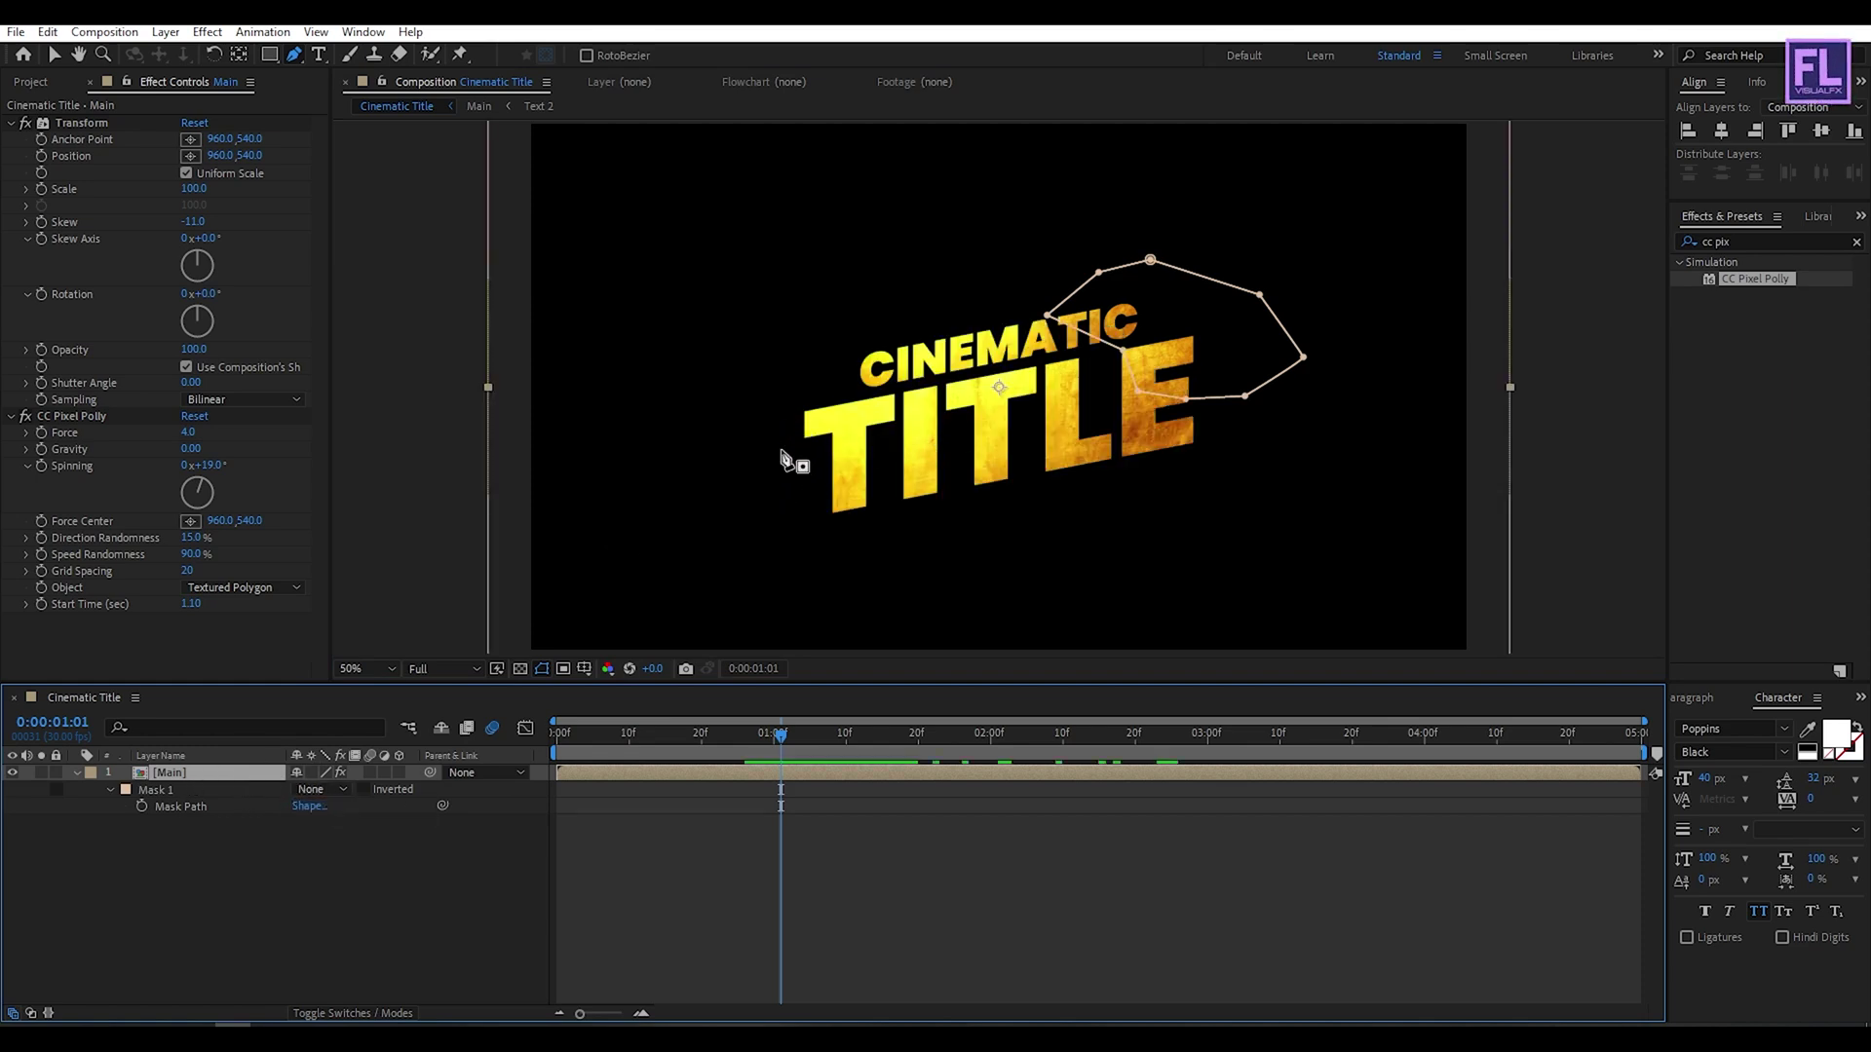
pyautogui.click(766, 401)
pyautogui.click(853, 417)
pyautogui.click(854, 466)
pyautogui.click(929, 472)
pyautogui.click(967, 524)
pyautogui.moveTo(895, 581); pyautogui.dragTo(836, 585)
pyautogui.click(734, 495)
pyautogui.click(735, 448)
pyautogui.click(766, 401)
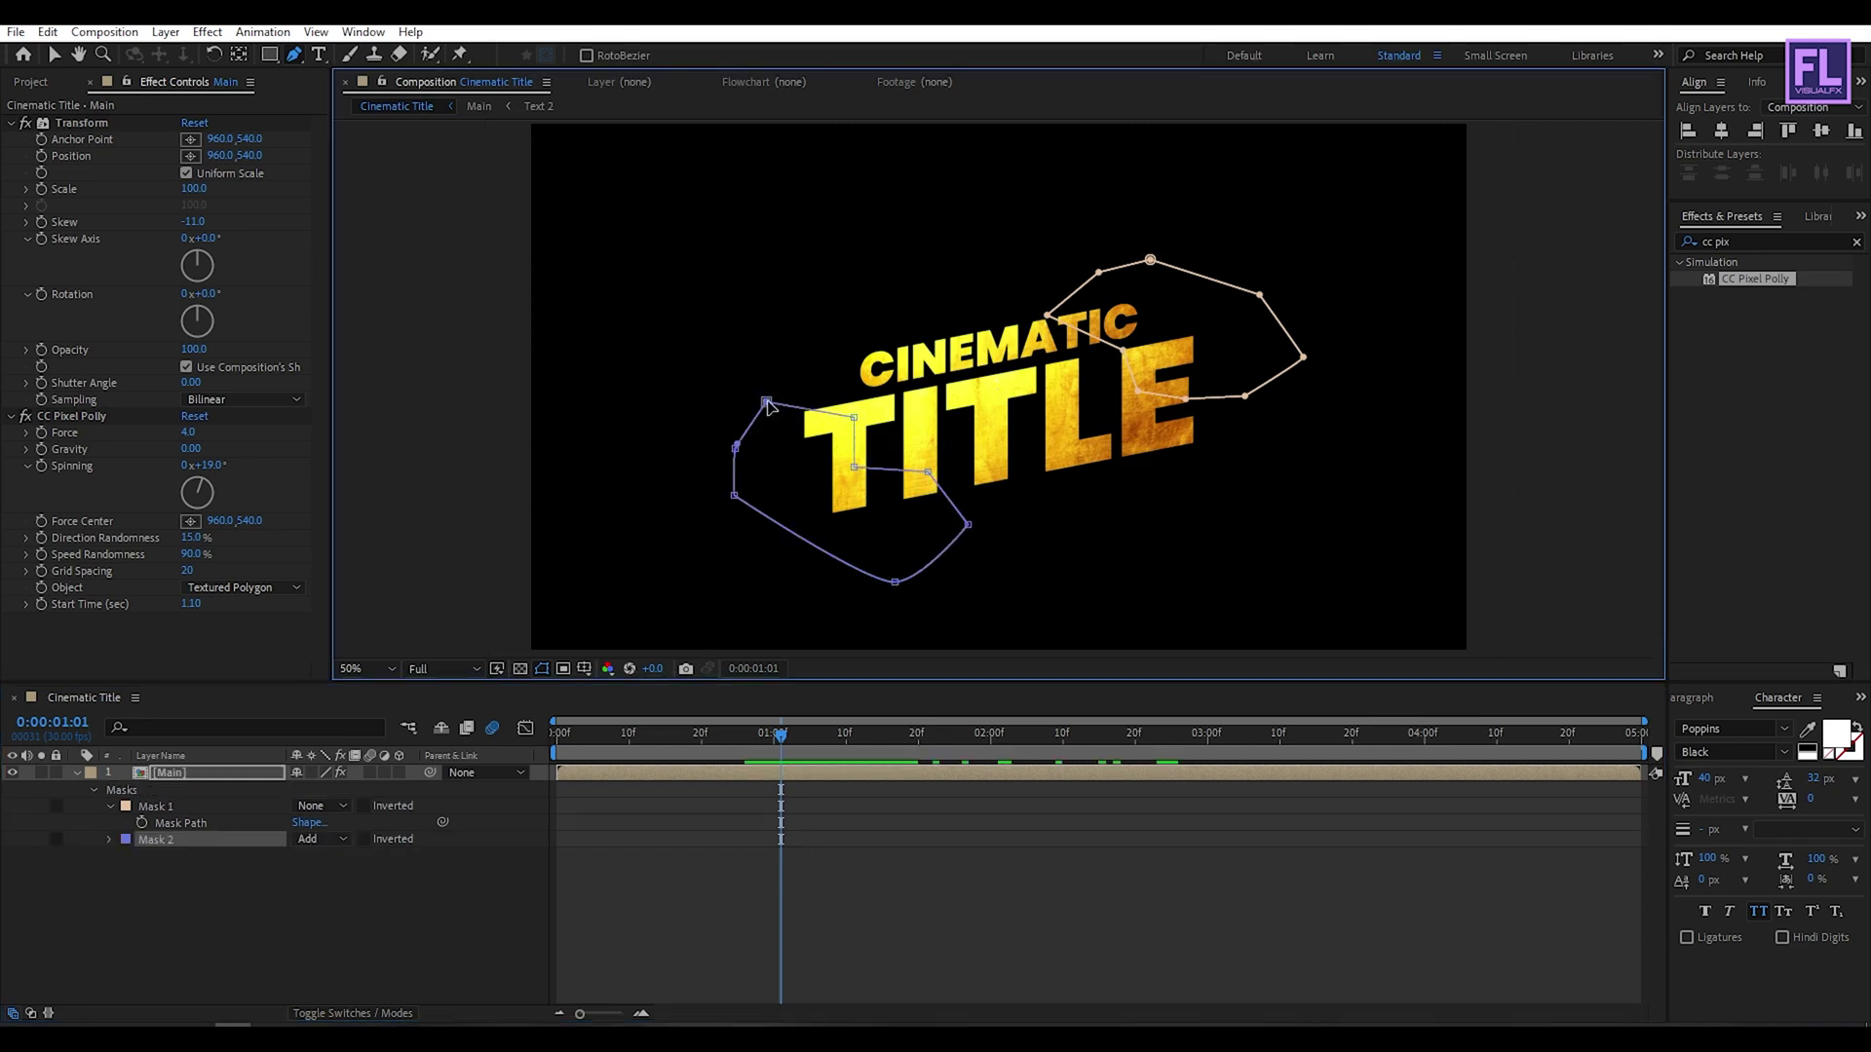
# Step: Set Mask 1's mode back to Add, collapse the Main layer and scrub through the shatter to 0:00:01:26
pyautogui.click(167, 809)
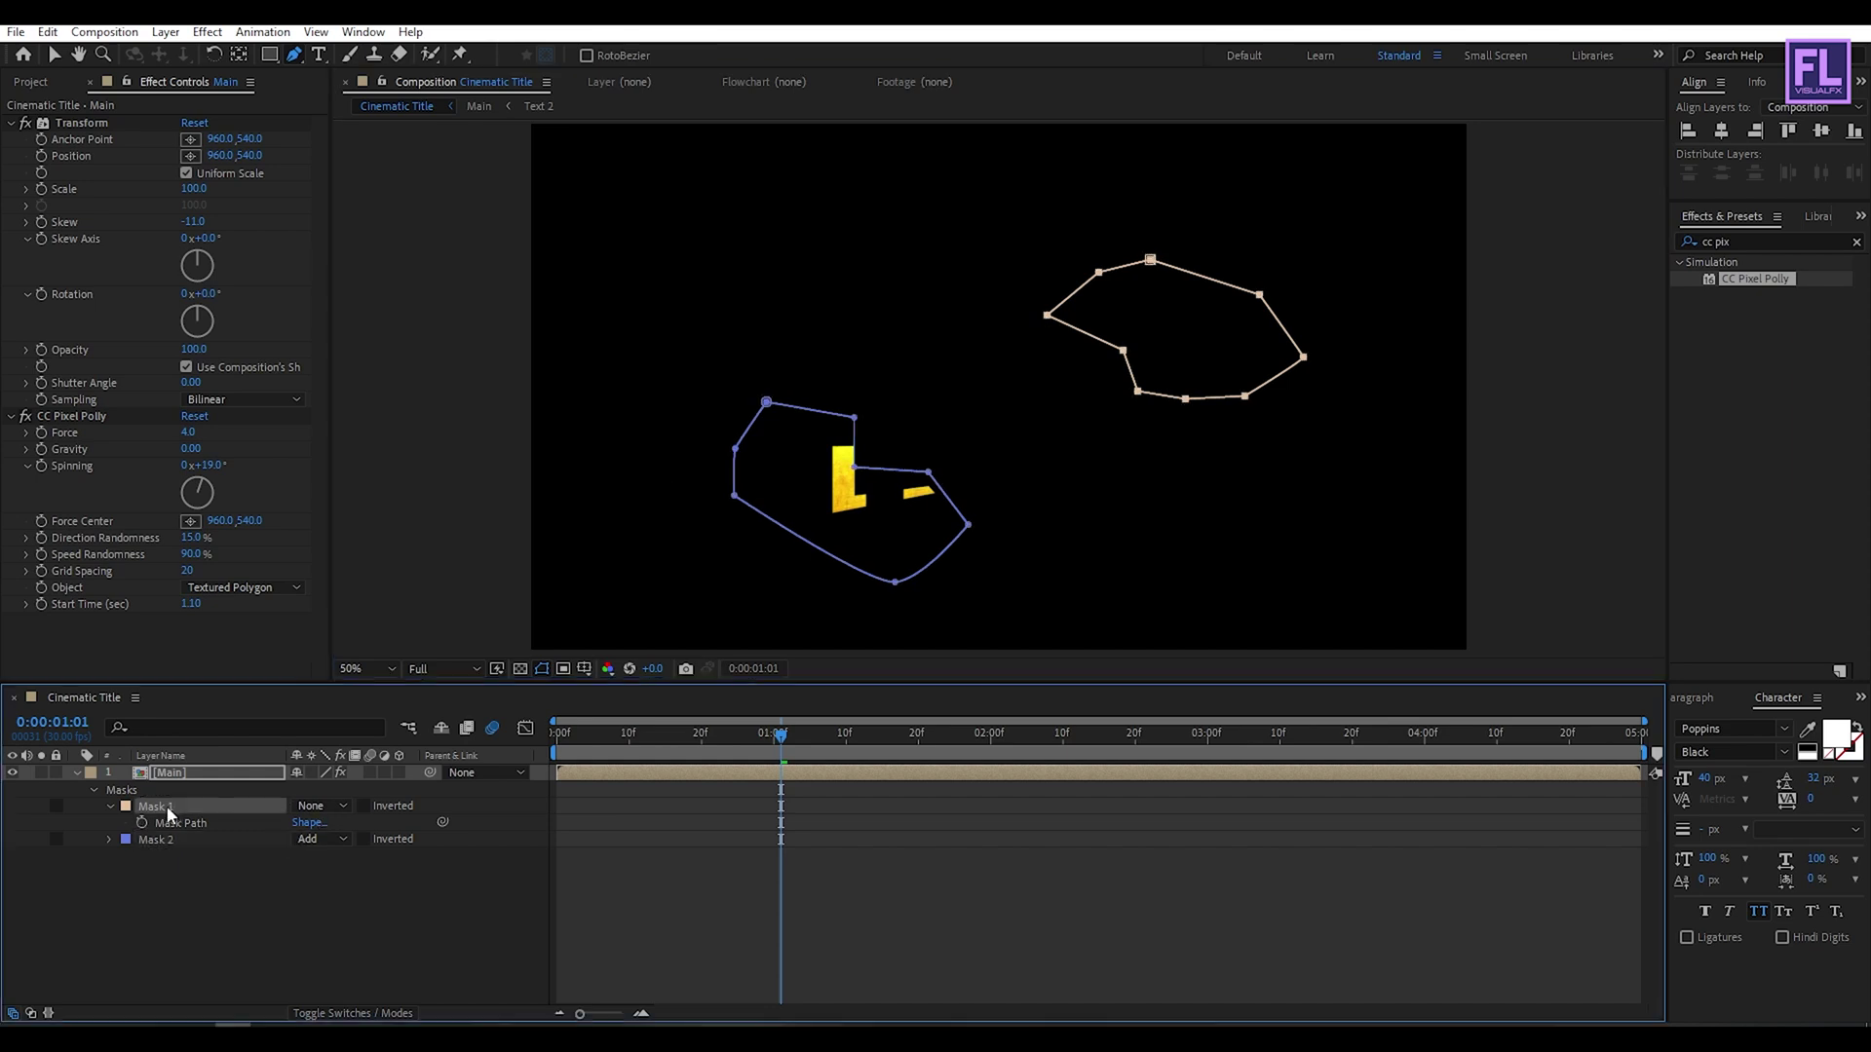
pyautogui.click(310, 806)
pyautogui.click(337, 848)
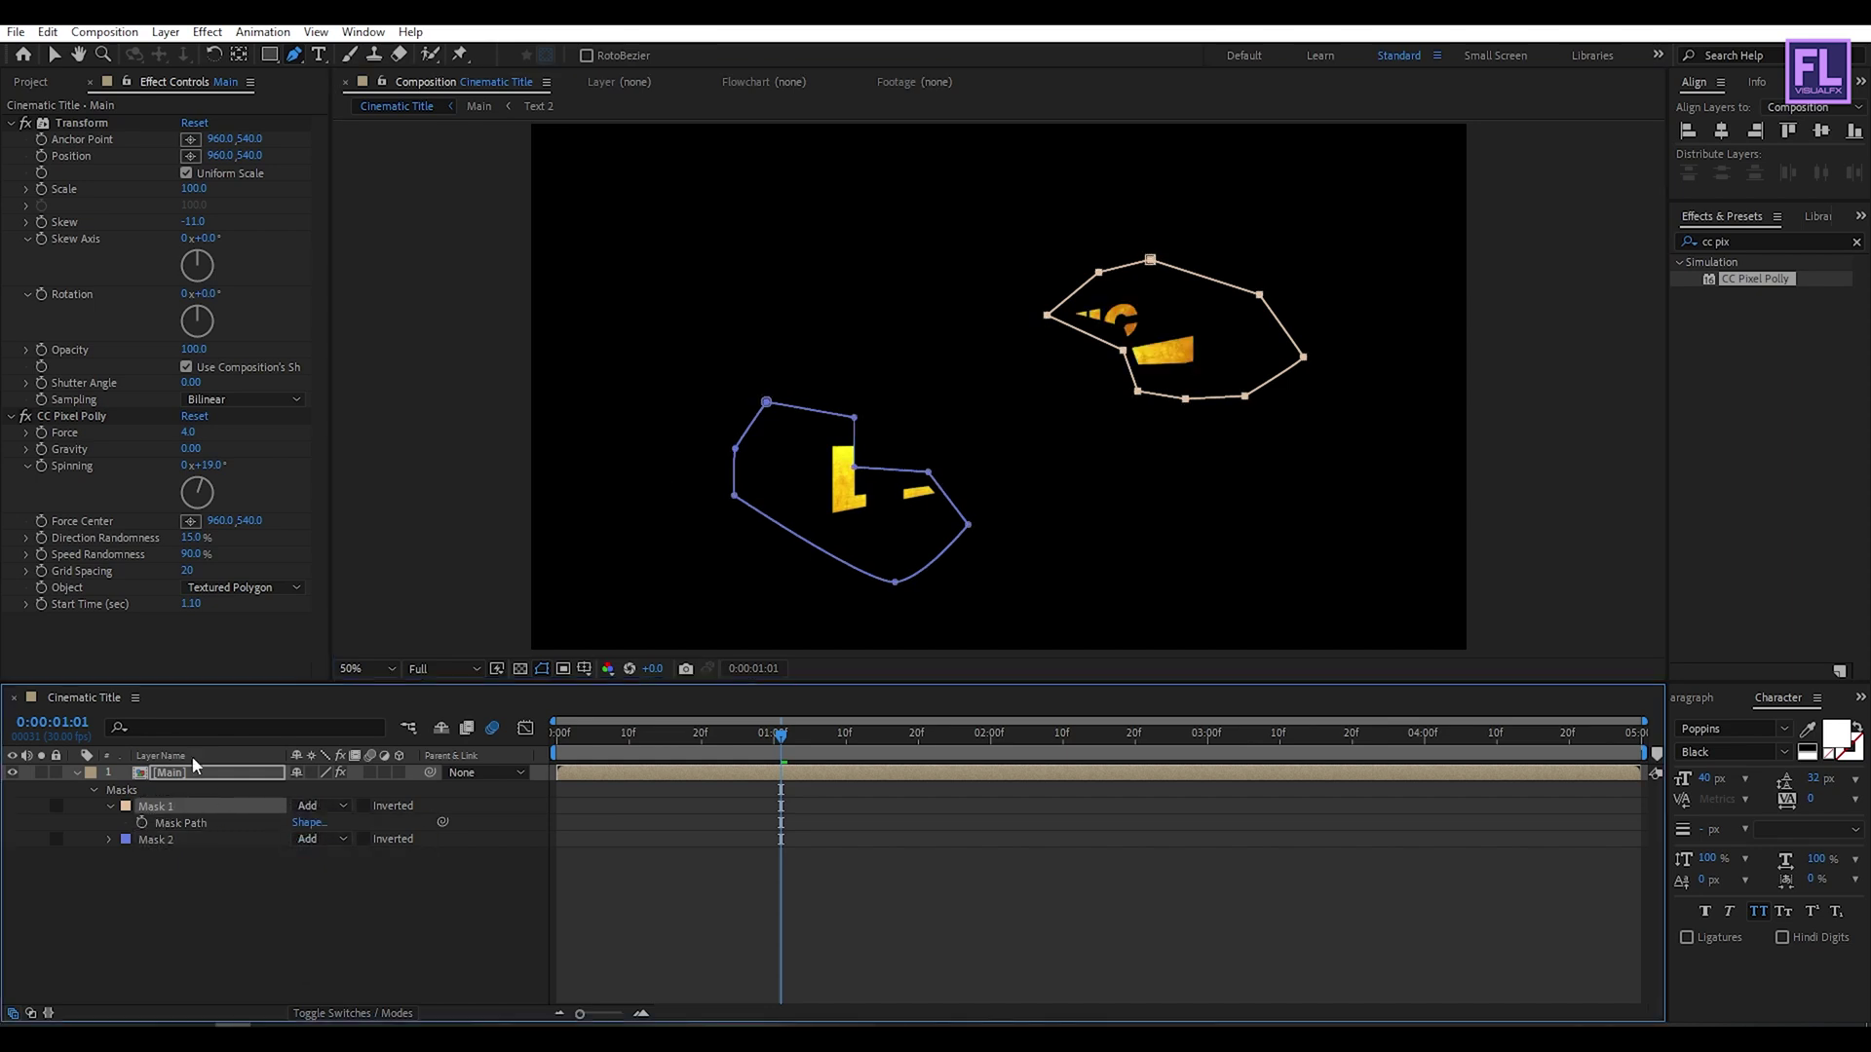
pyautogui.click(204, 773)
pyautogui.click(77, 773)
pyautogui.moveTo(780, 733); pyautogui.dragTo(1330, 731)
pyautogui.moveTo(1064, 731); pyautogui.dragTo(961, 730)
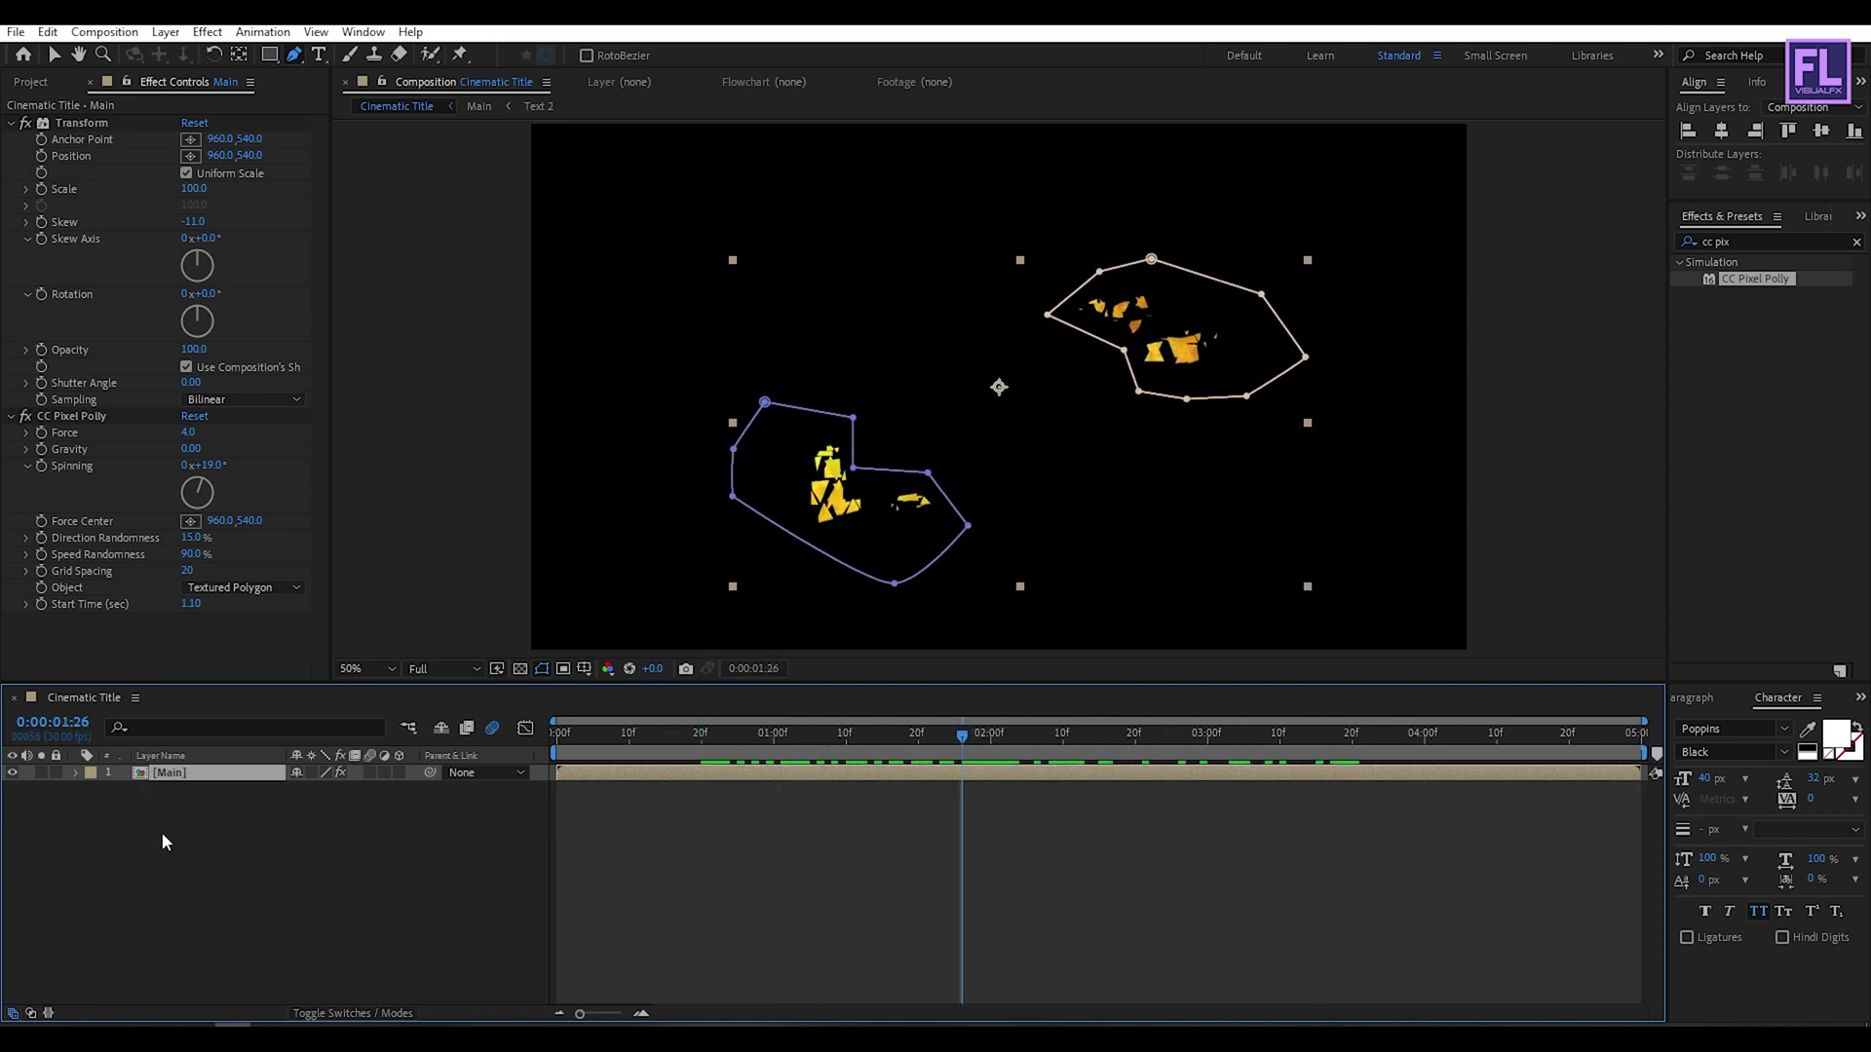
# Step: Duplicate the Main layer and set both masks on the lower copy to Subtract
pyautogui.hotkey('ctrl', 'd')
pyautogui.click(190, 789)
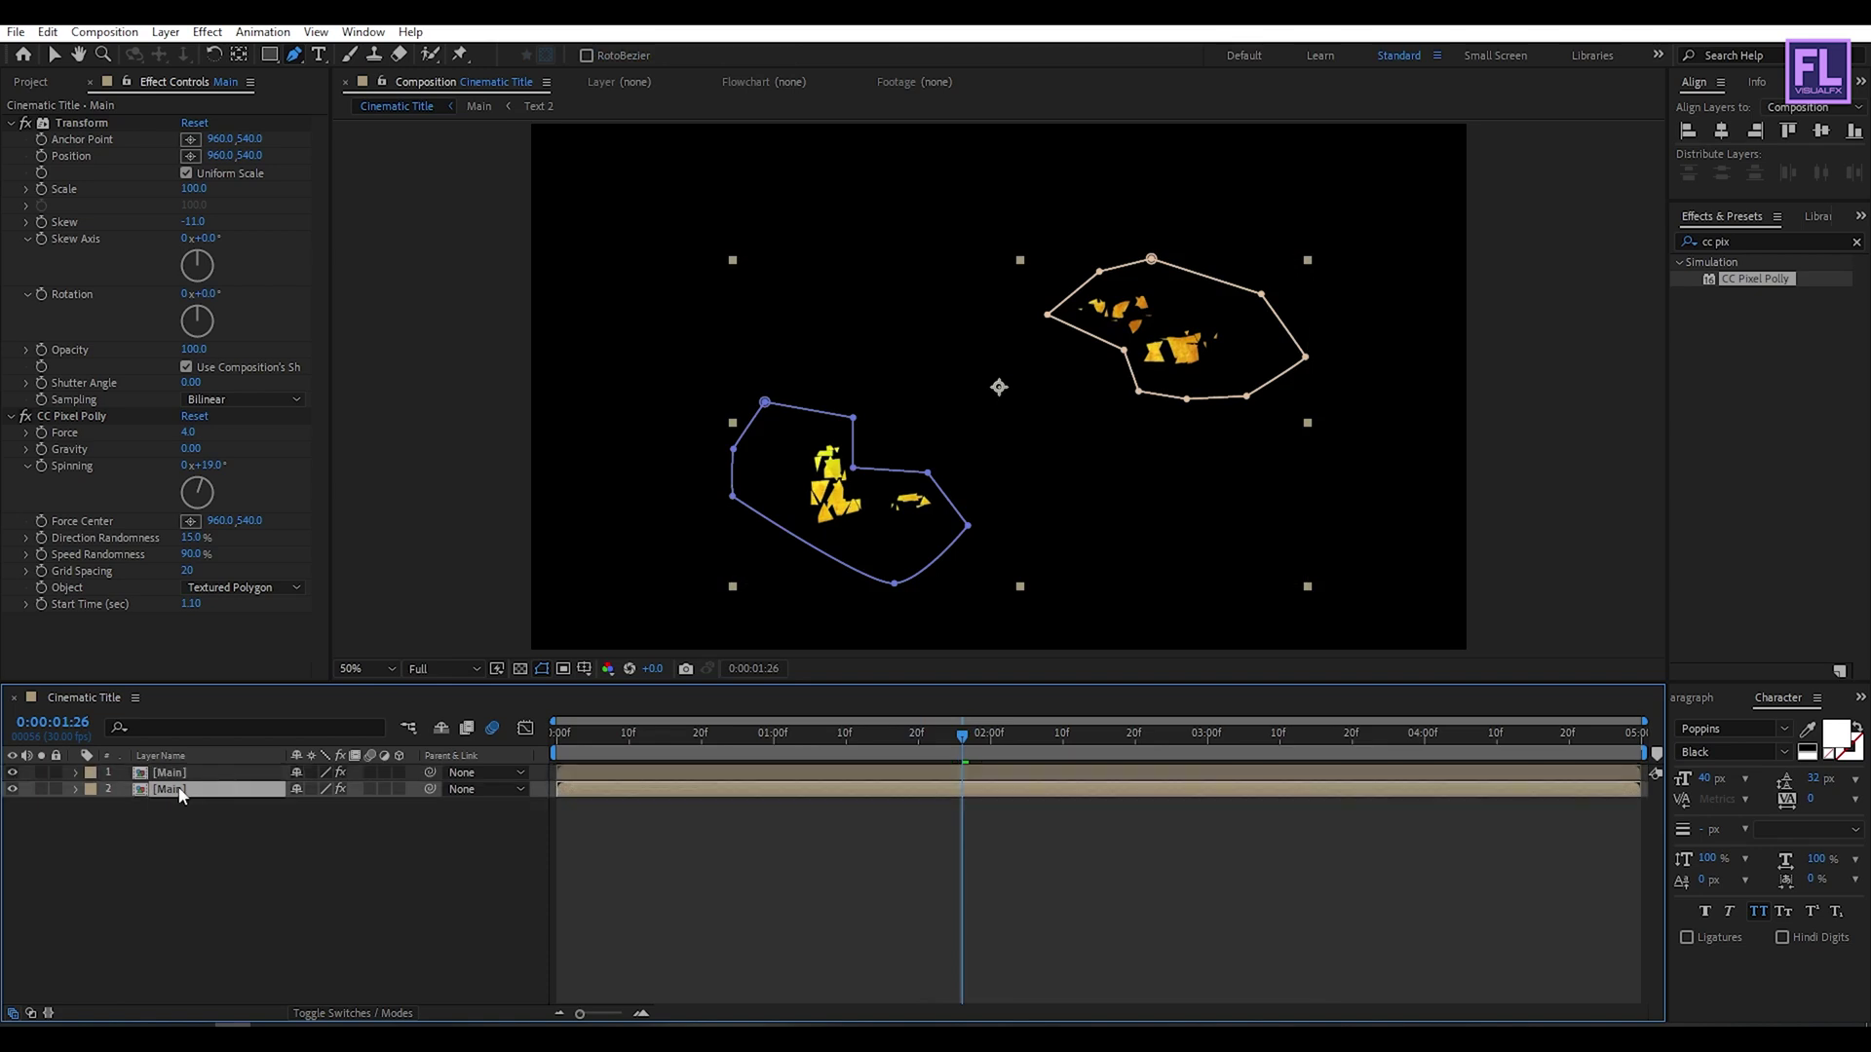
pyautogui.press('m')
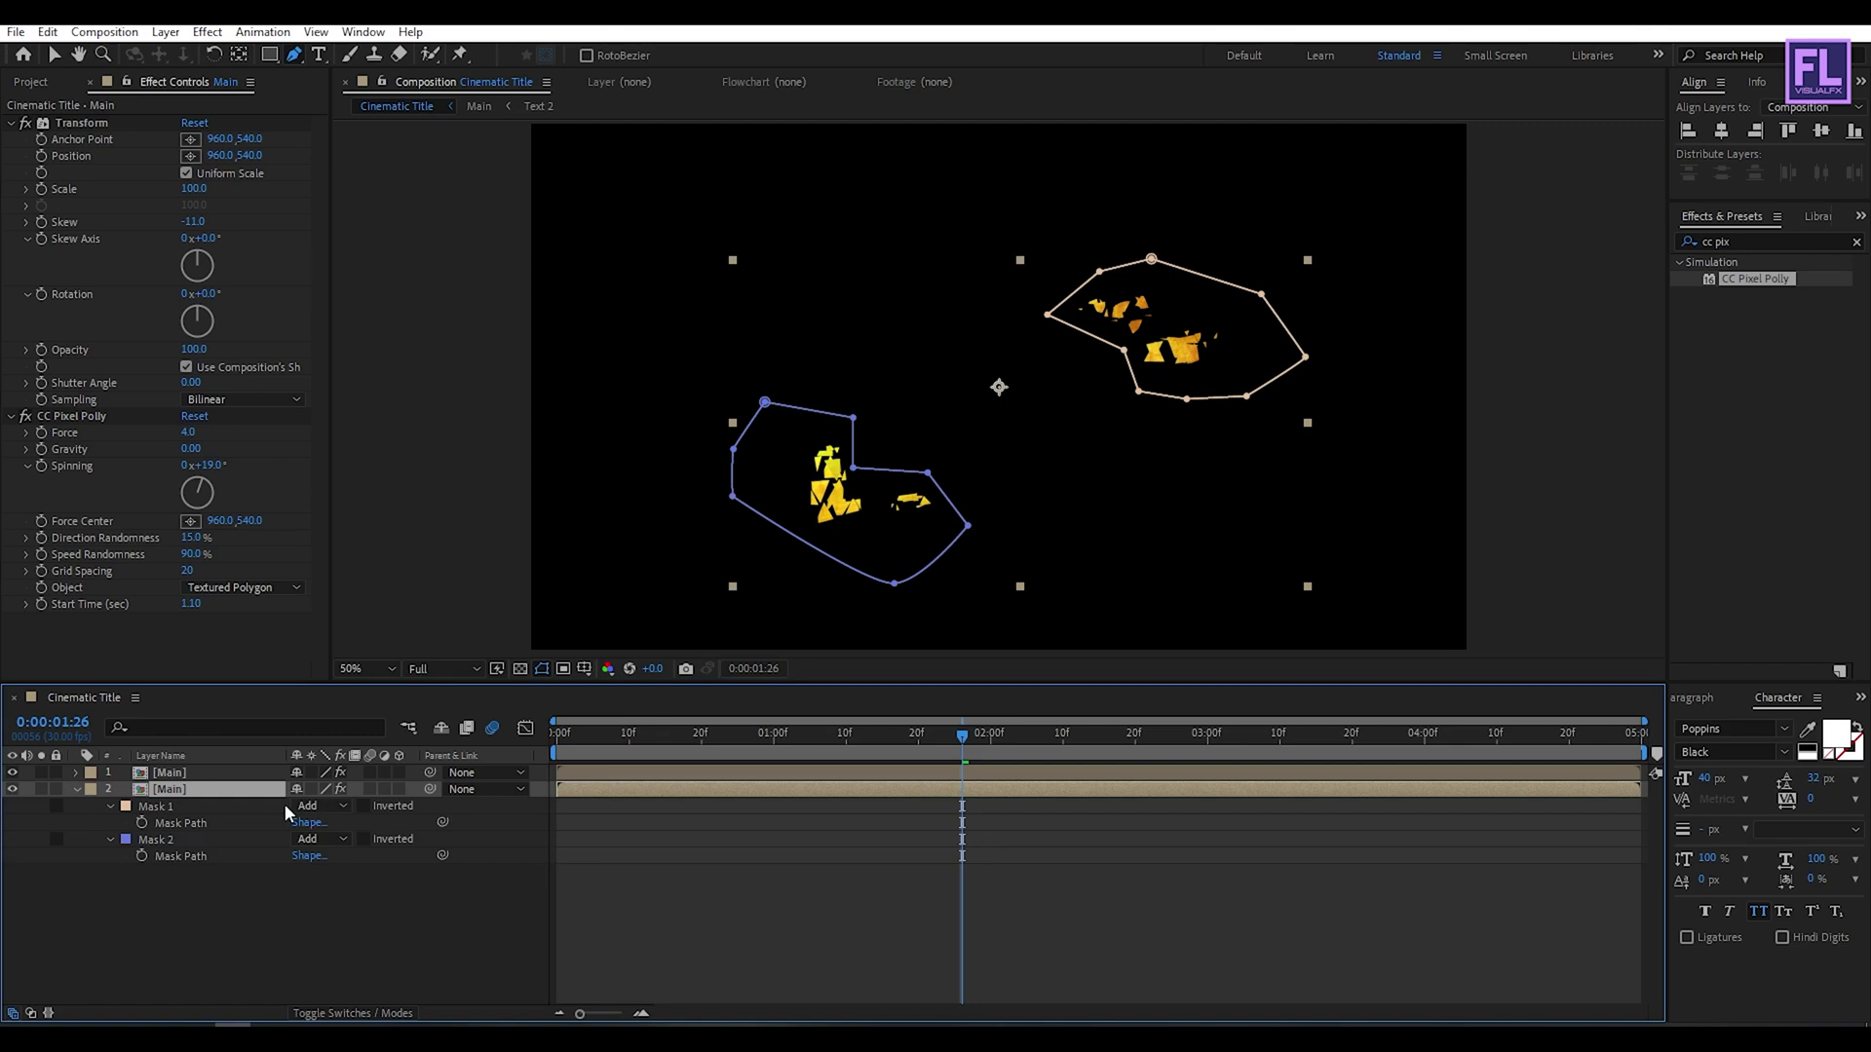
pyautogui.click(168, 809)
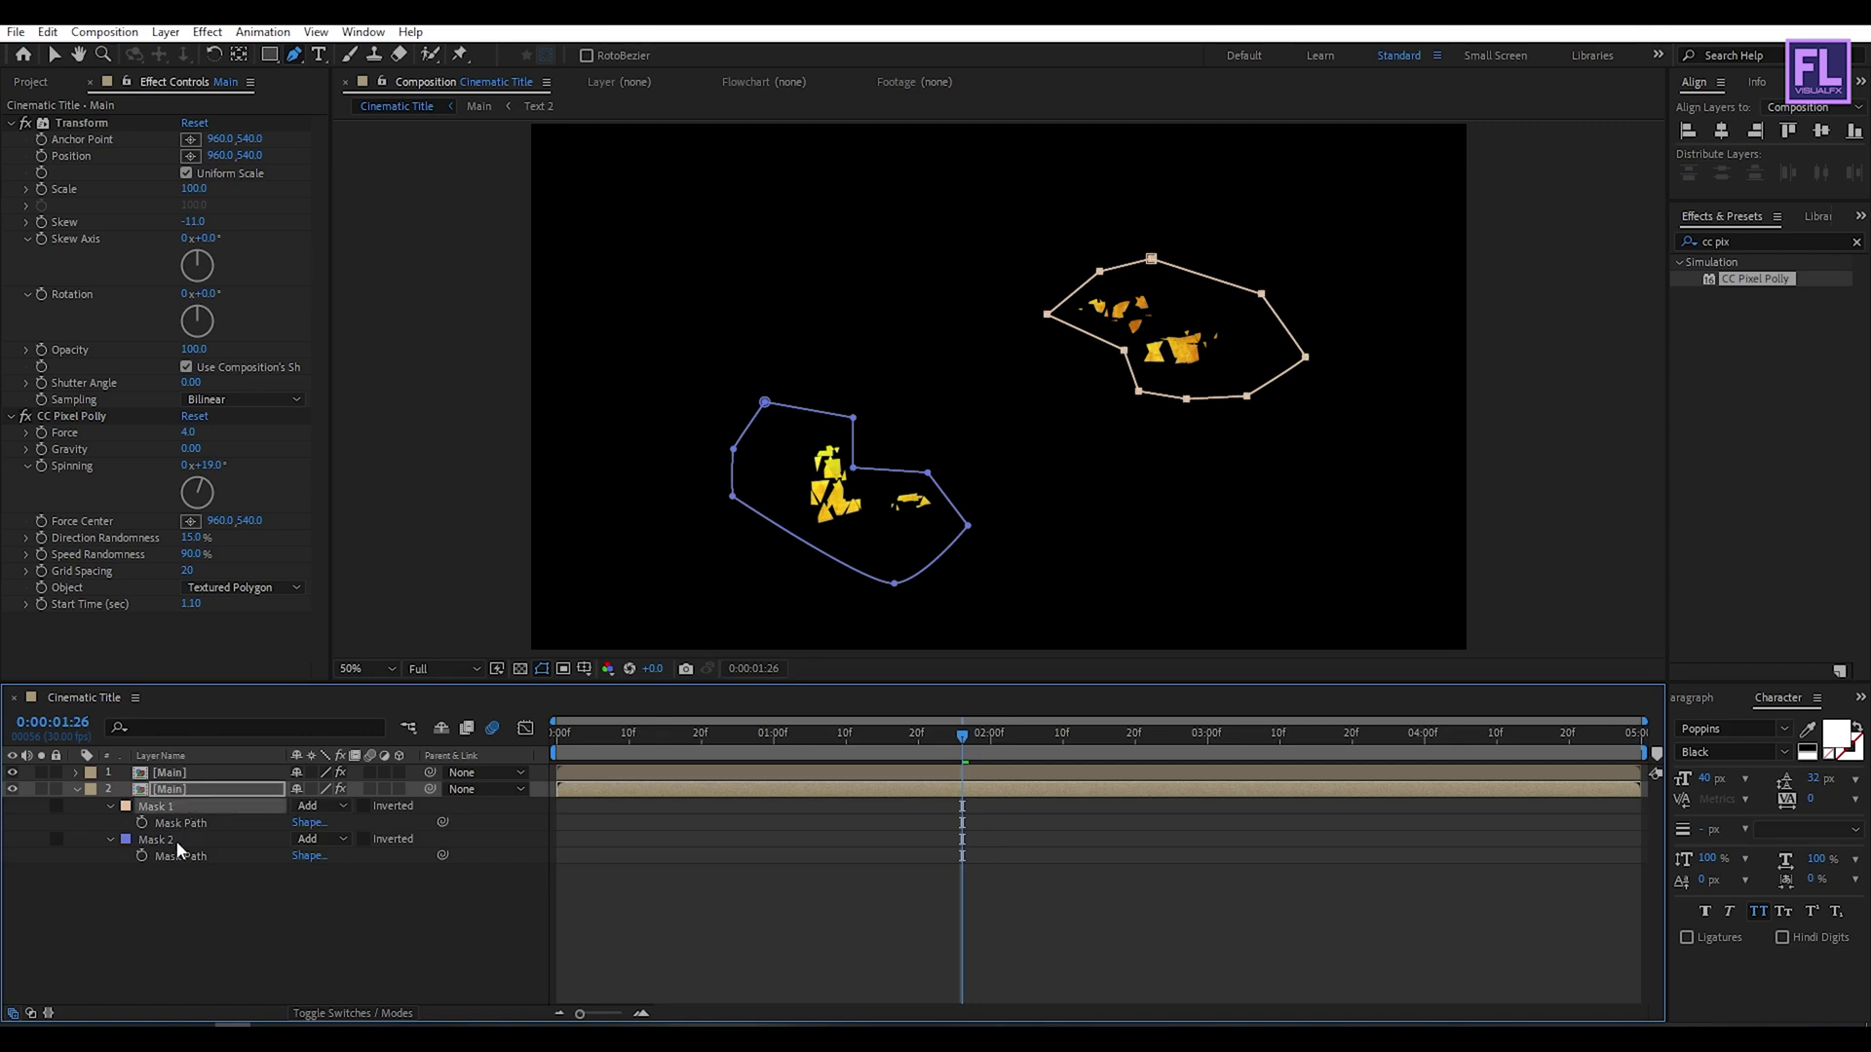
pyautogui.keyDown('shift'); pyautogui.click(176, 840); pyautogui.keyUp('shift')
pyautogui.click(331, 804)
pyautogui.click(349, 867)
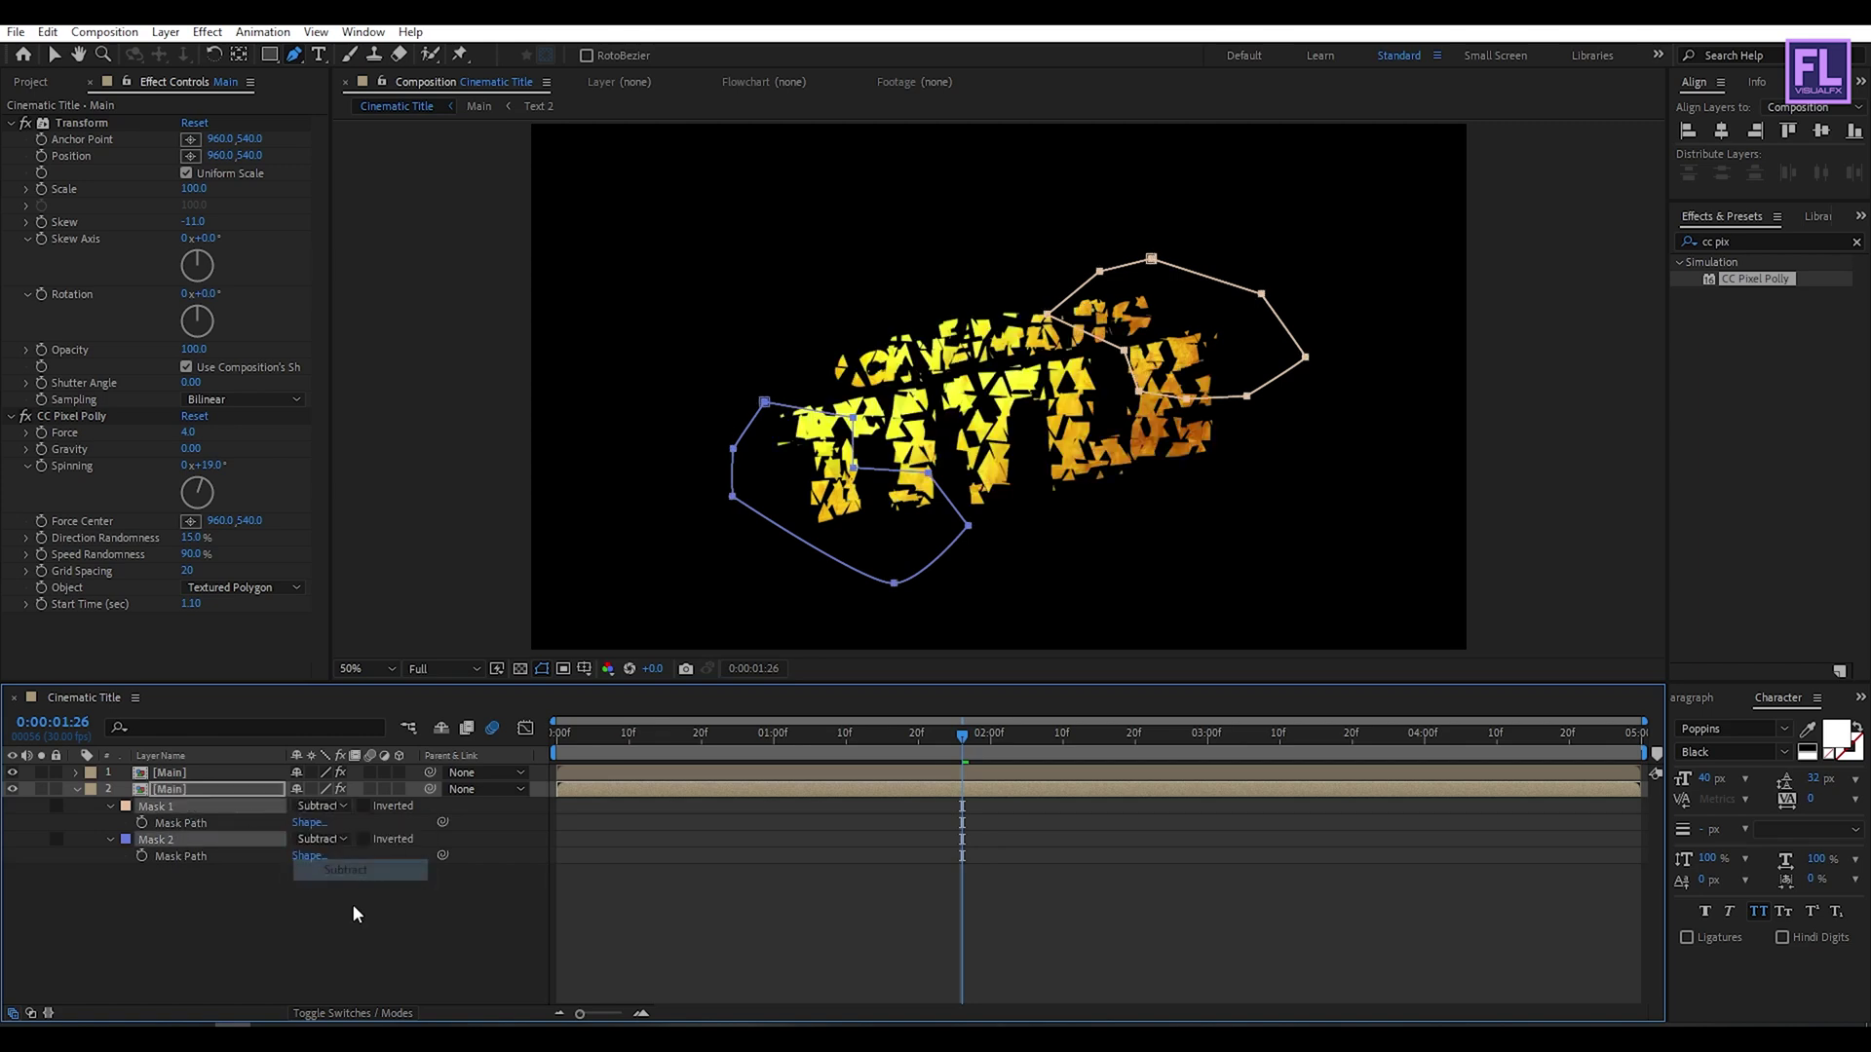
# Step: Remove the CC Pixel Polly effect from the lower Main layer, check the combined title and keep that layer selected
pyautogui.click(198, 789)
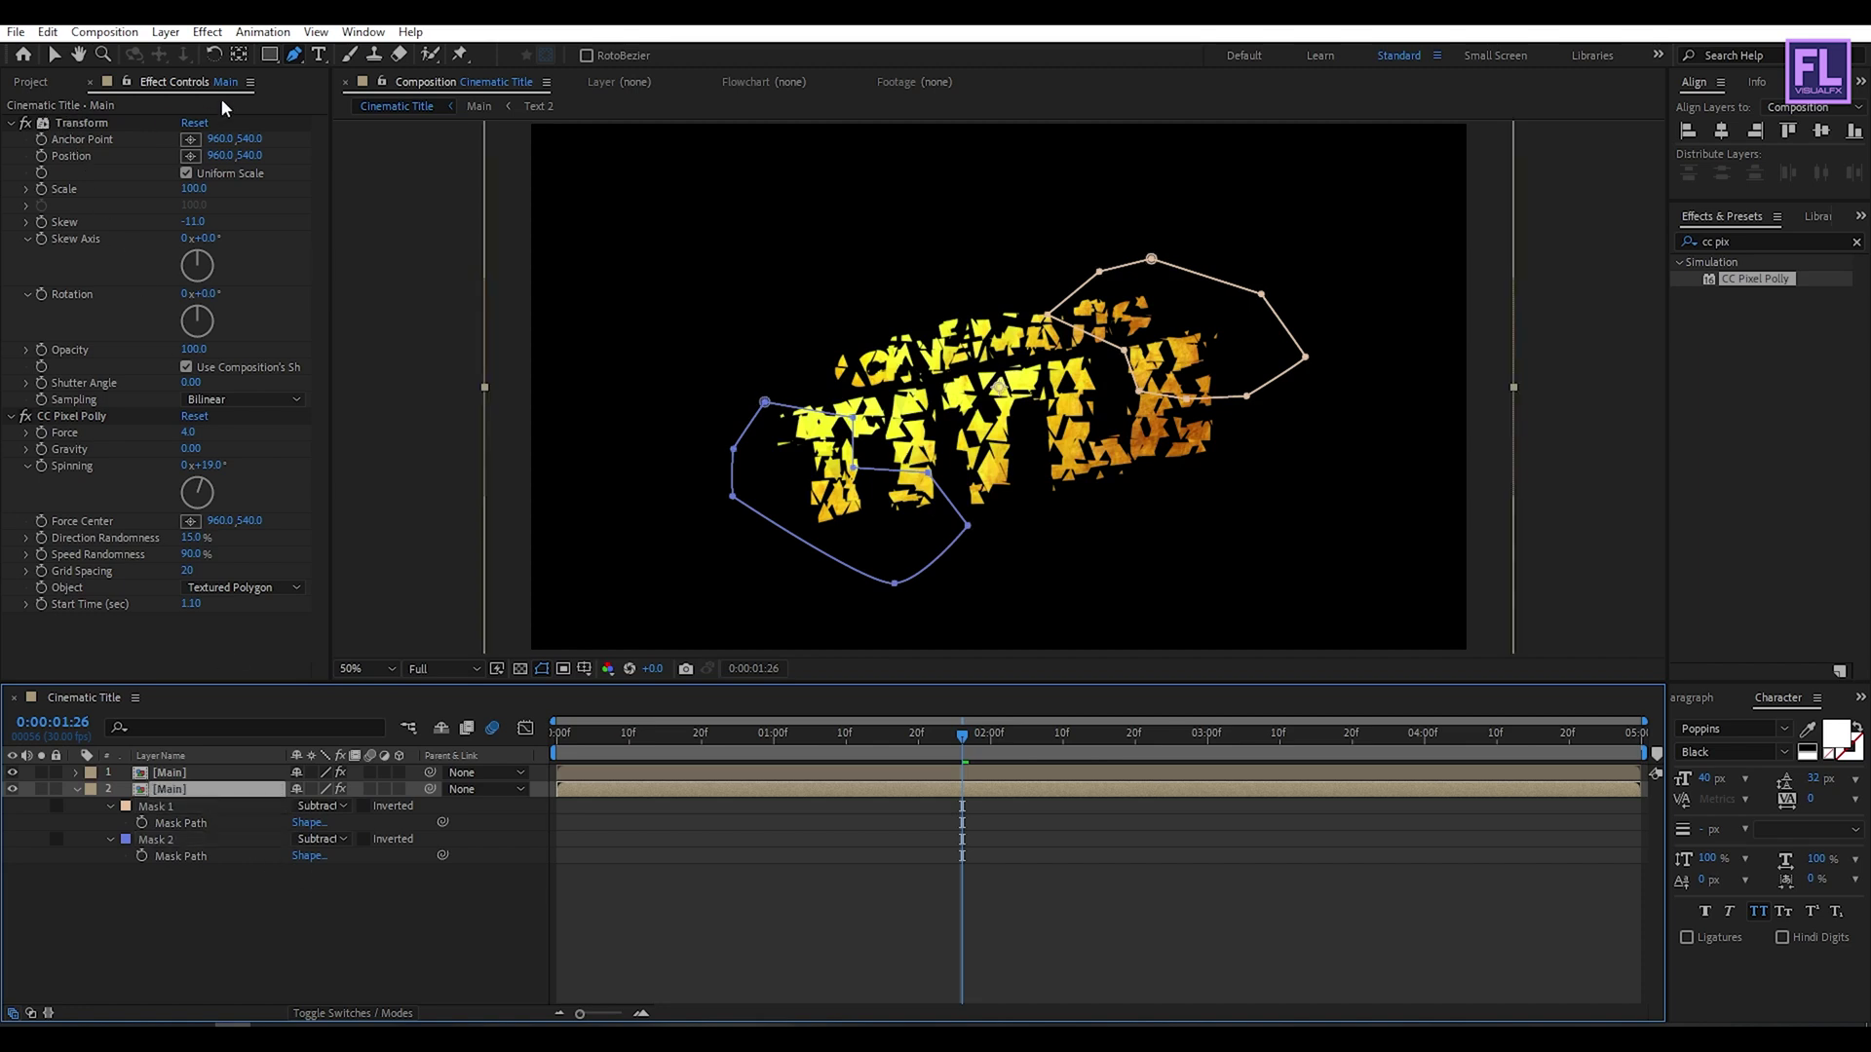
pyautogui.click(73, 418)
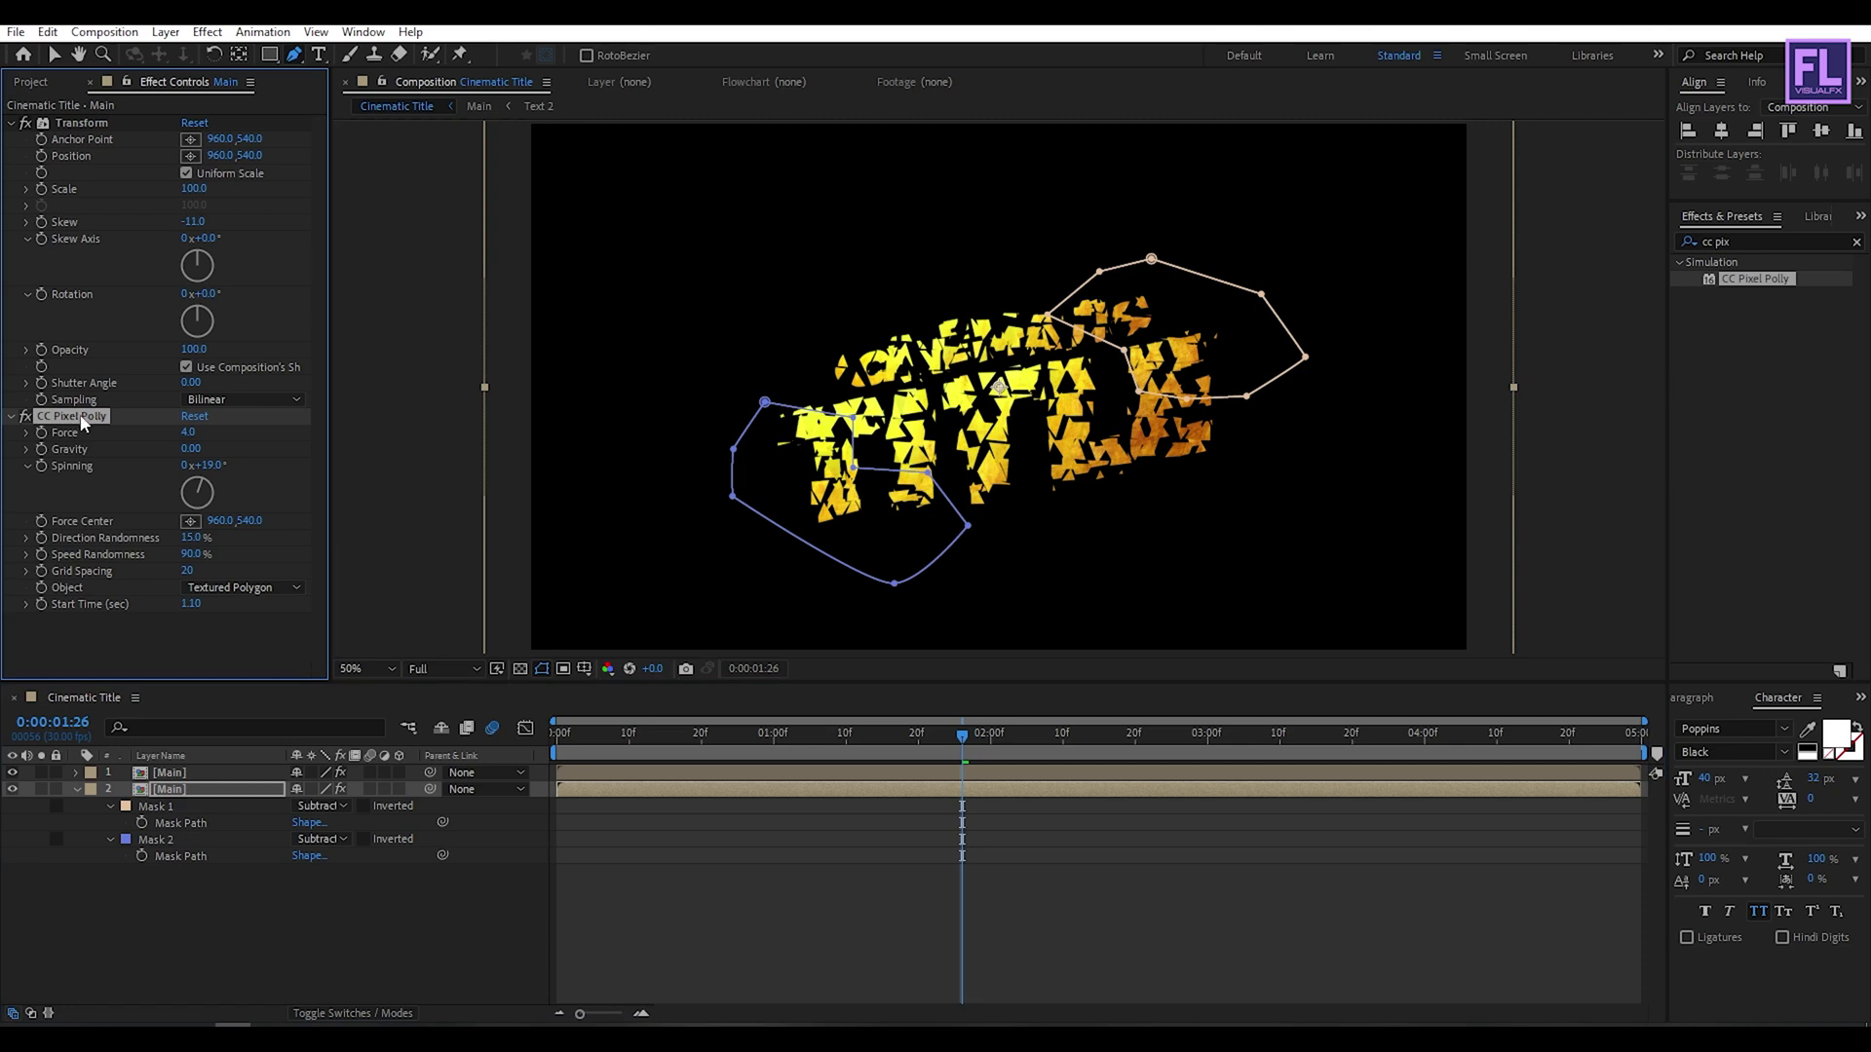
pyautogui.press('Delete')
pyautogui.click(237, 921)
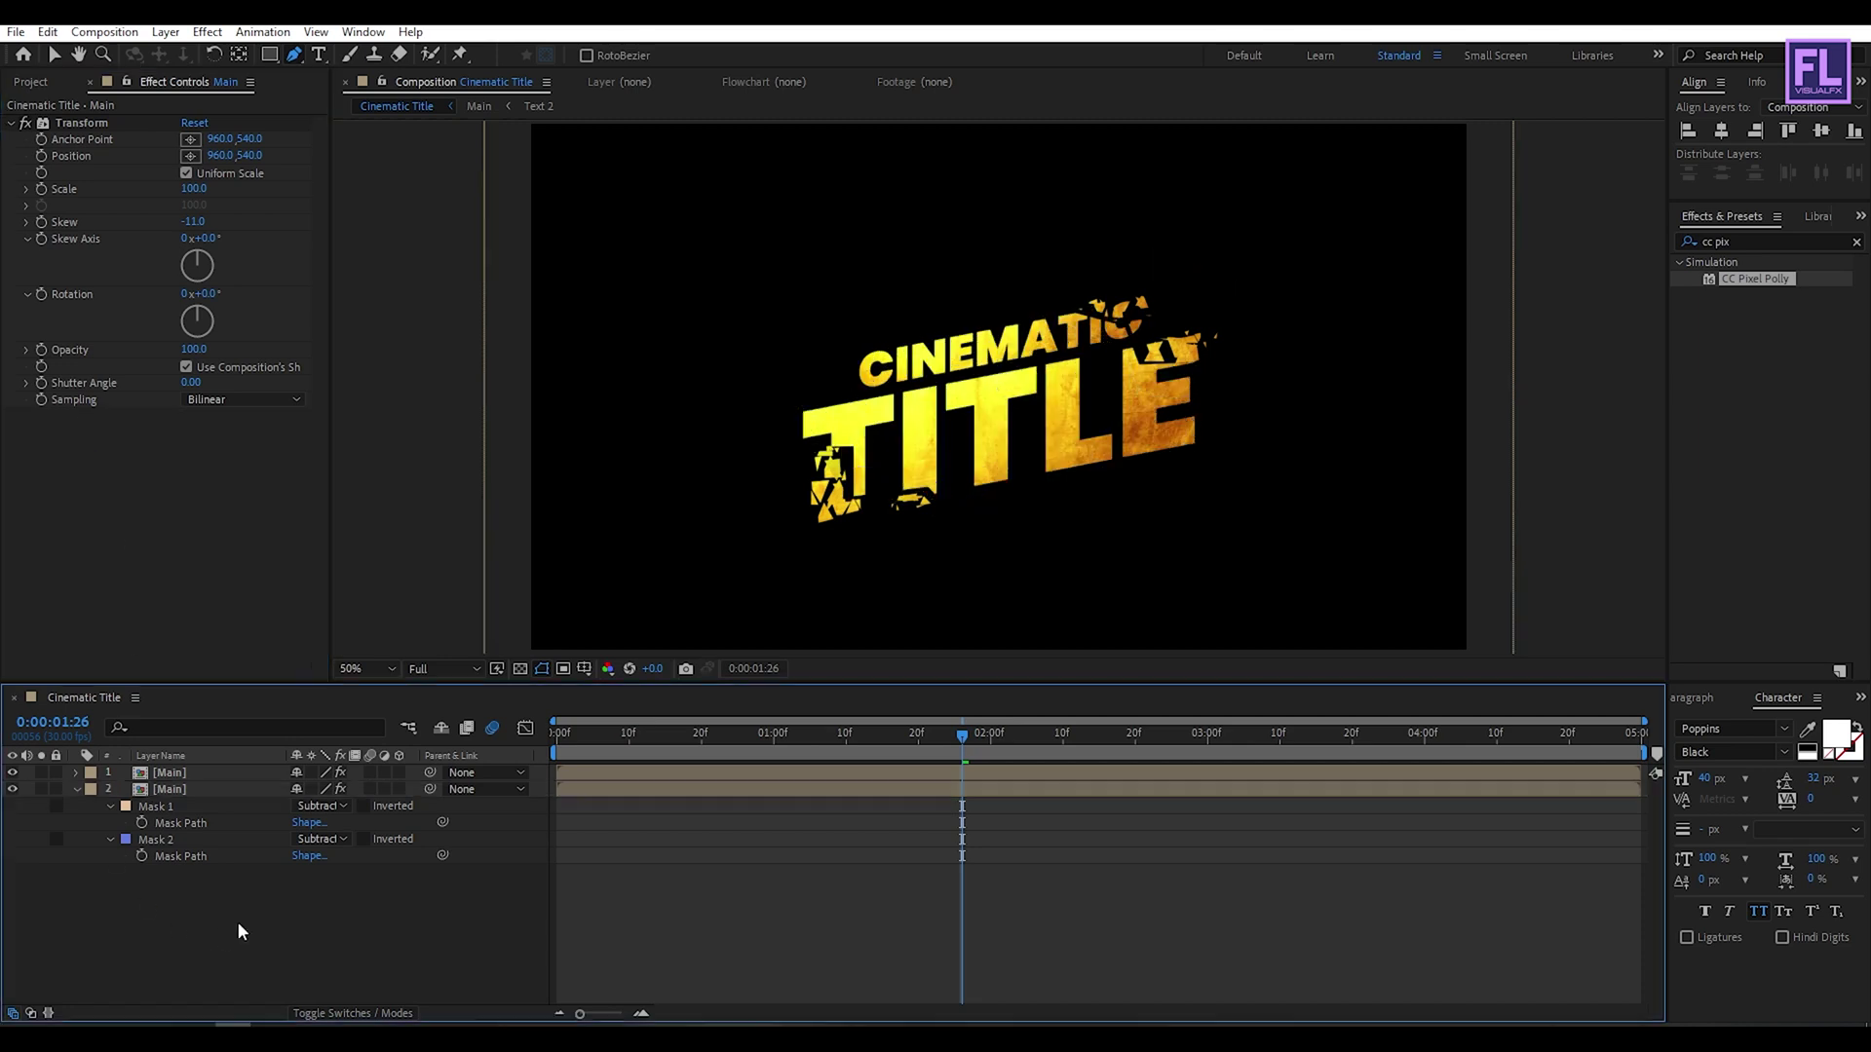
pyautogui.click(171, 789)
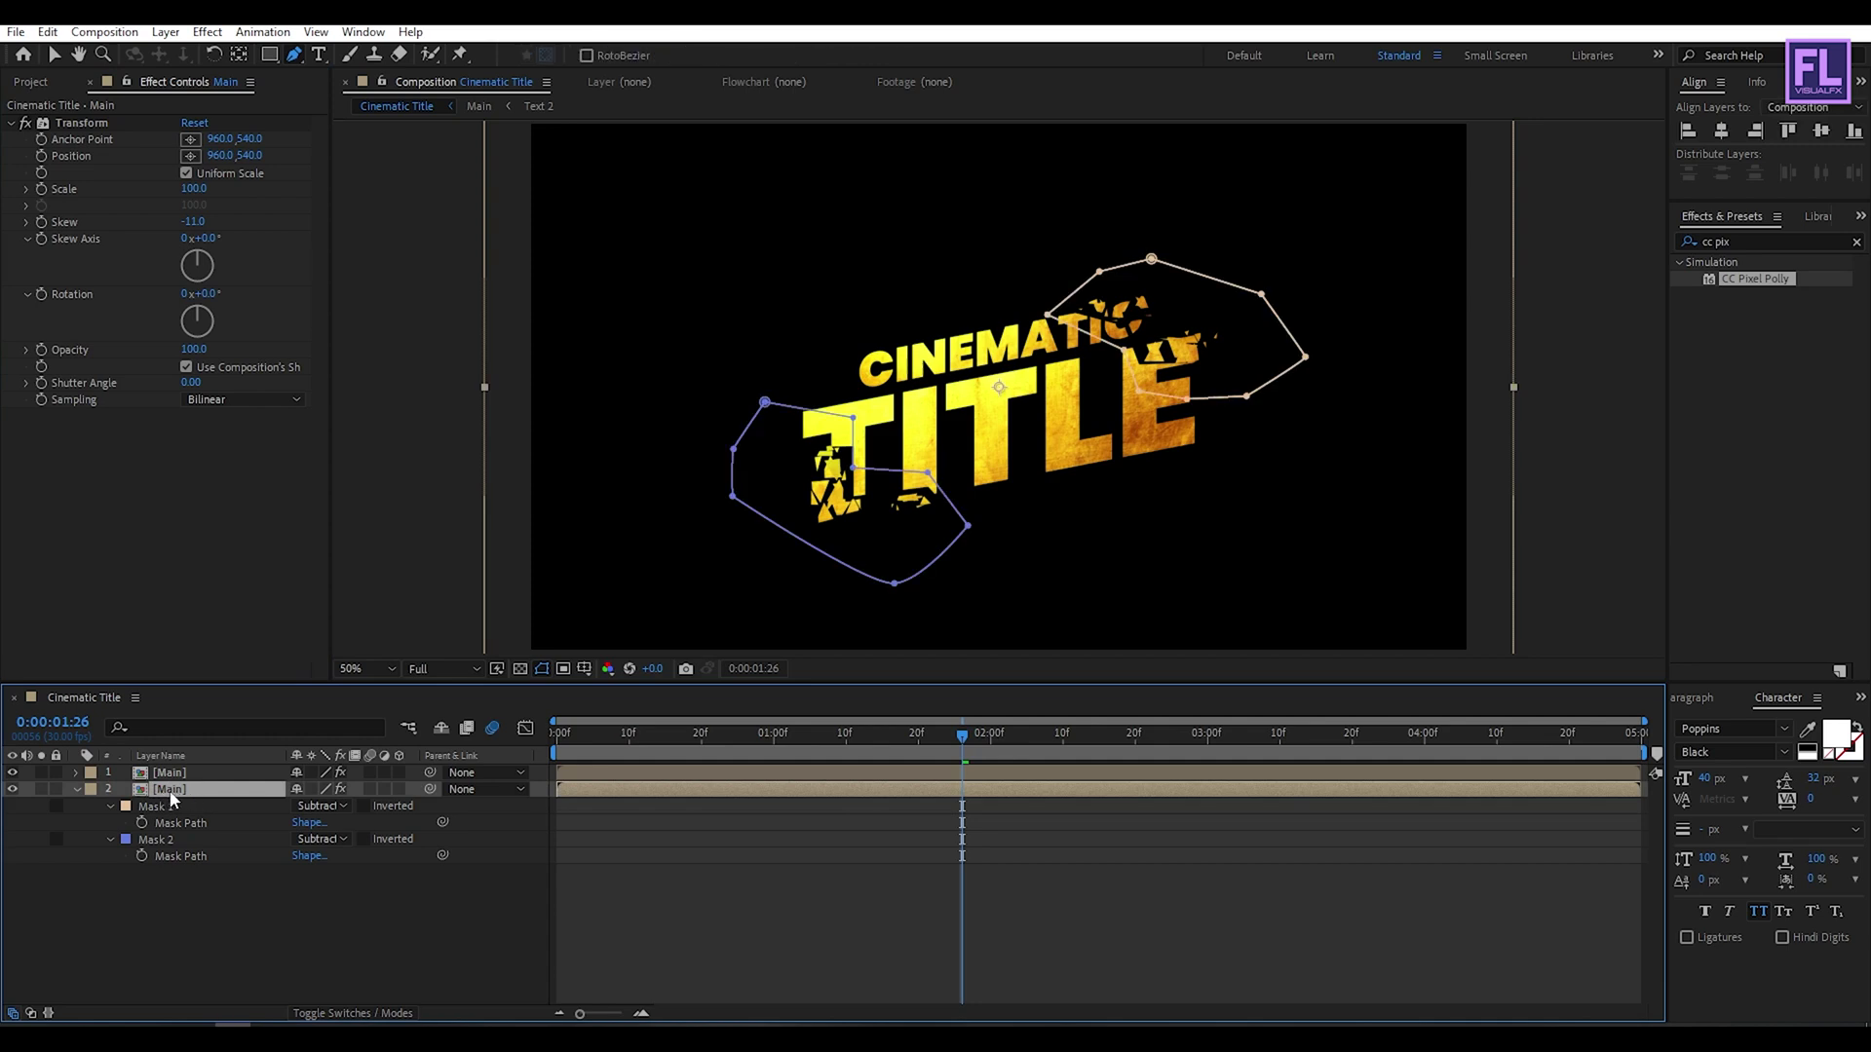
# Step: Reveal all mask properties of the lower Main layer, set Mask 1's expansion to -1 pixels and open Mask 2's expansion for editing
pyautogui.press('m')
pyautogui.press('m')
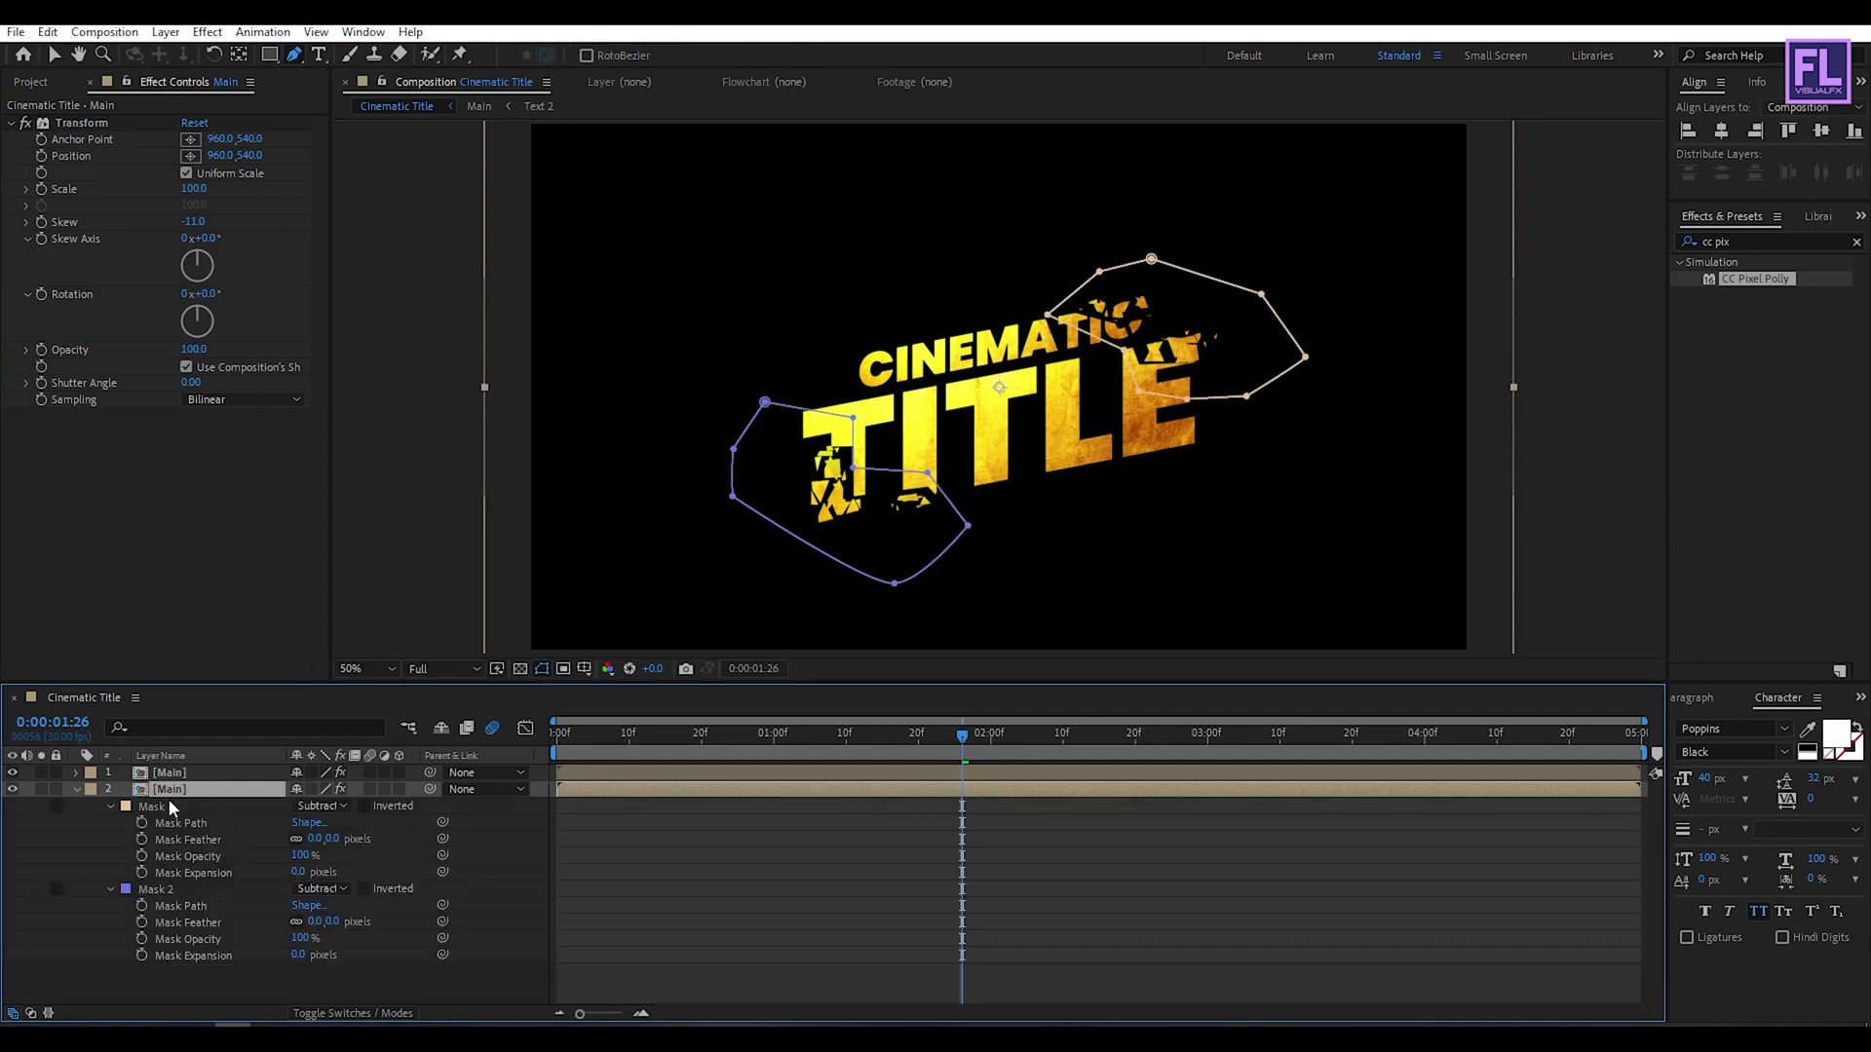
pyautogui.click(297, 872)
pyautogui.write('-1')
pyautogui.press('Return')
pyautogui.click(297, 955)
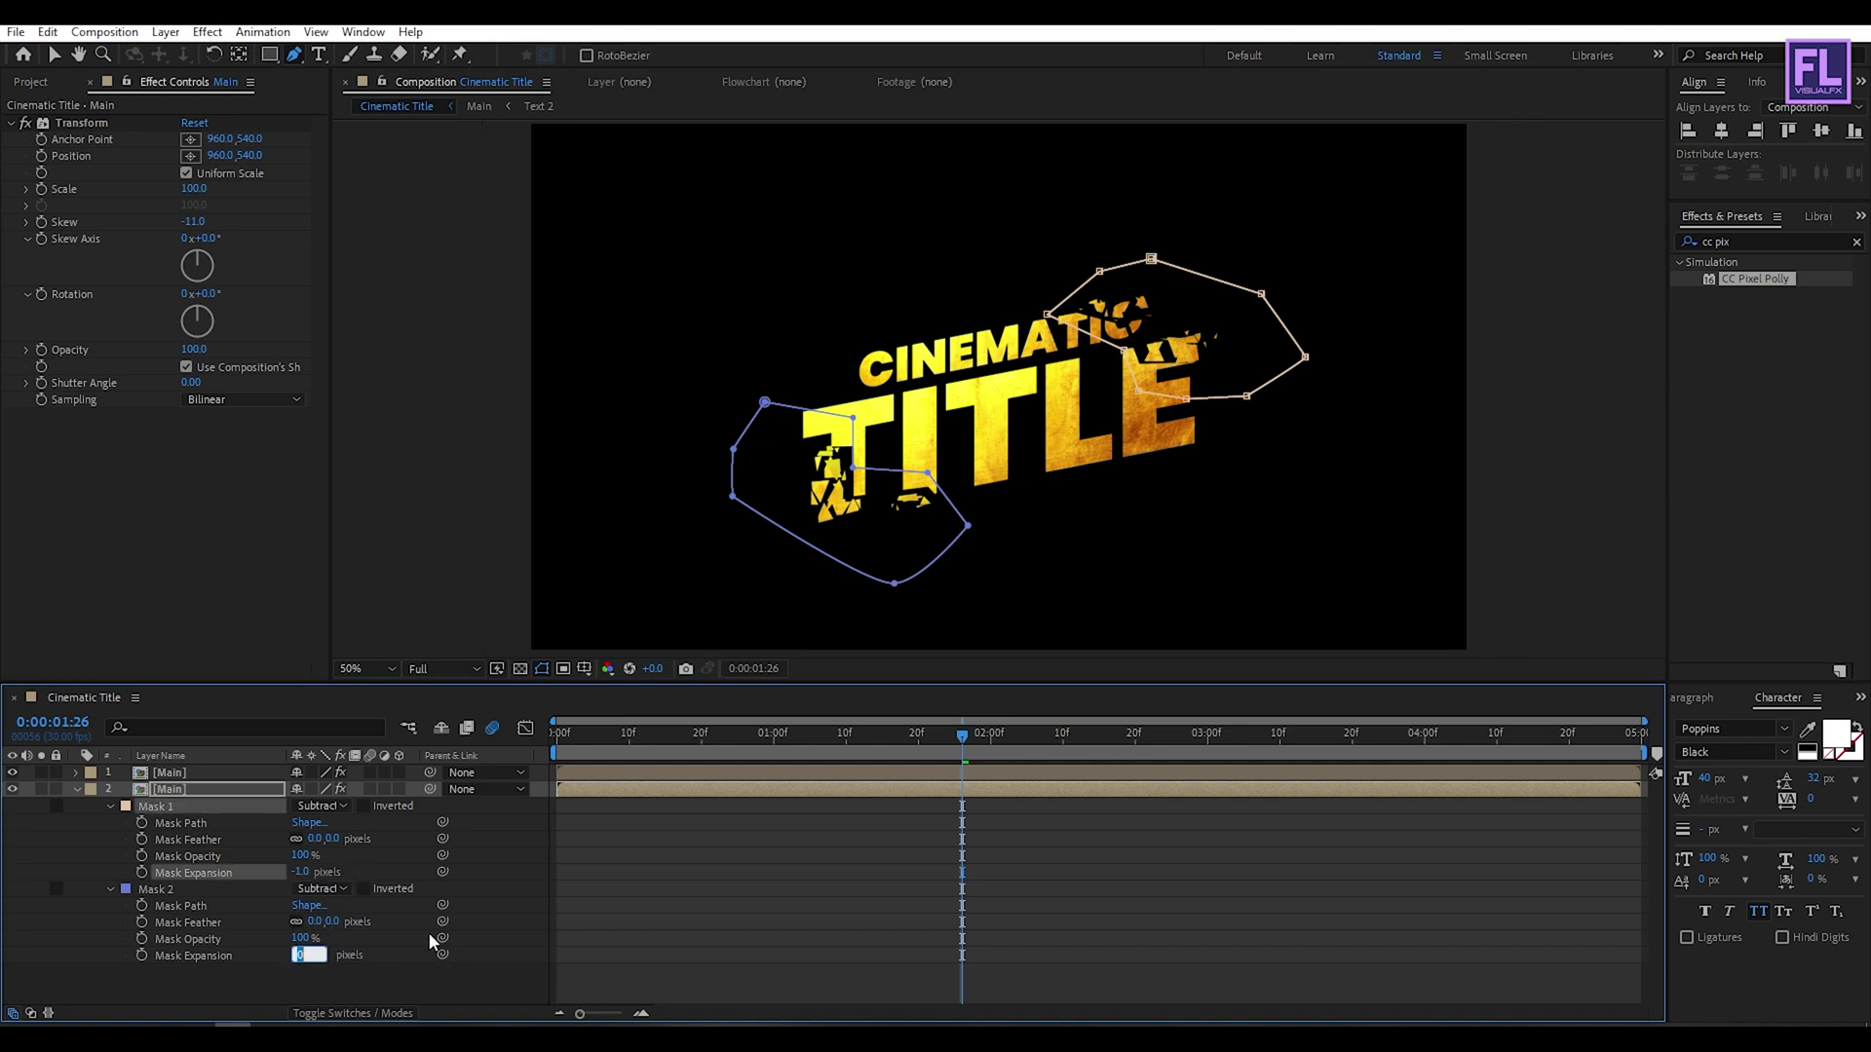
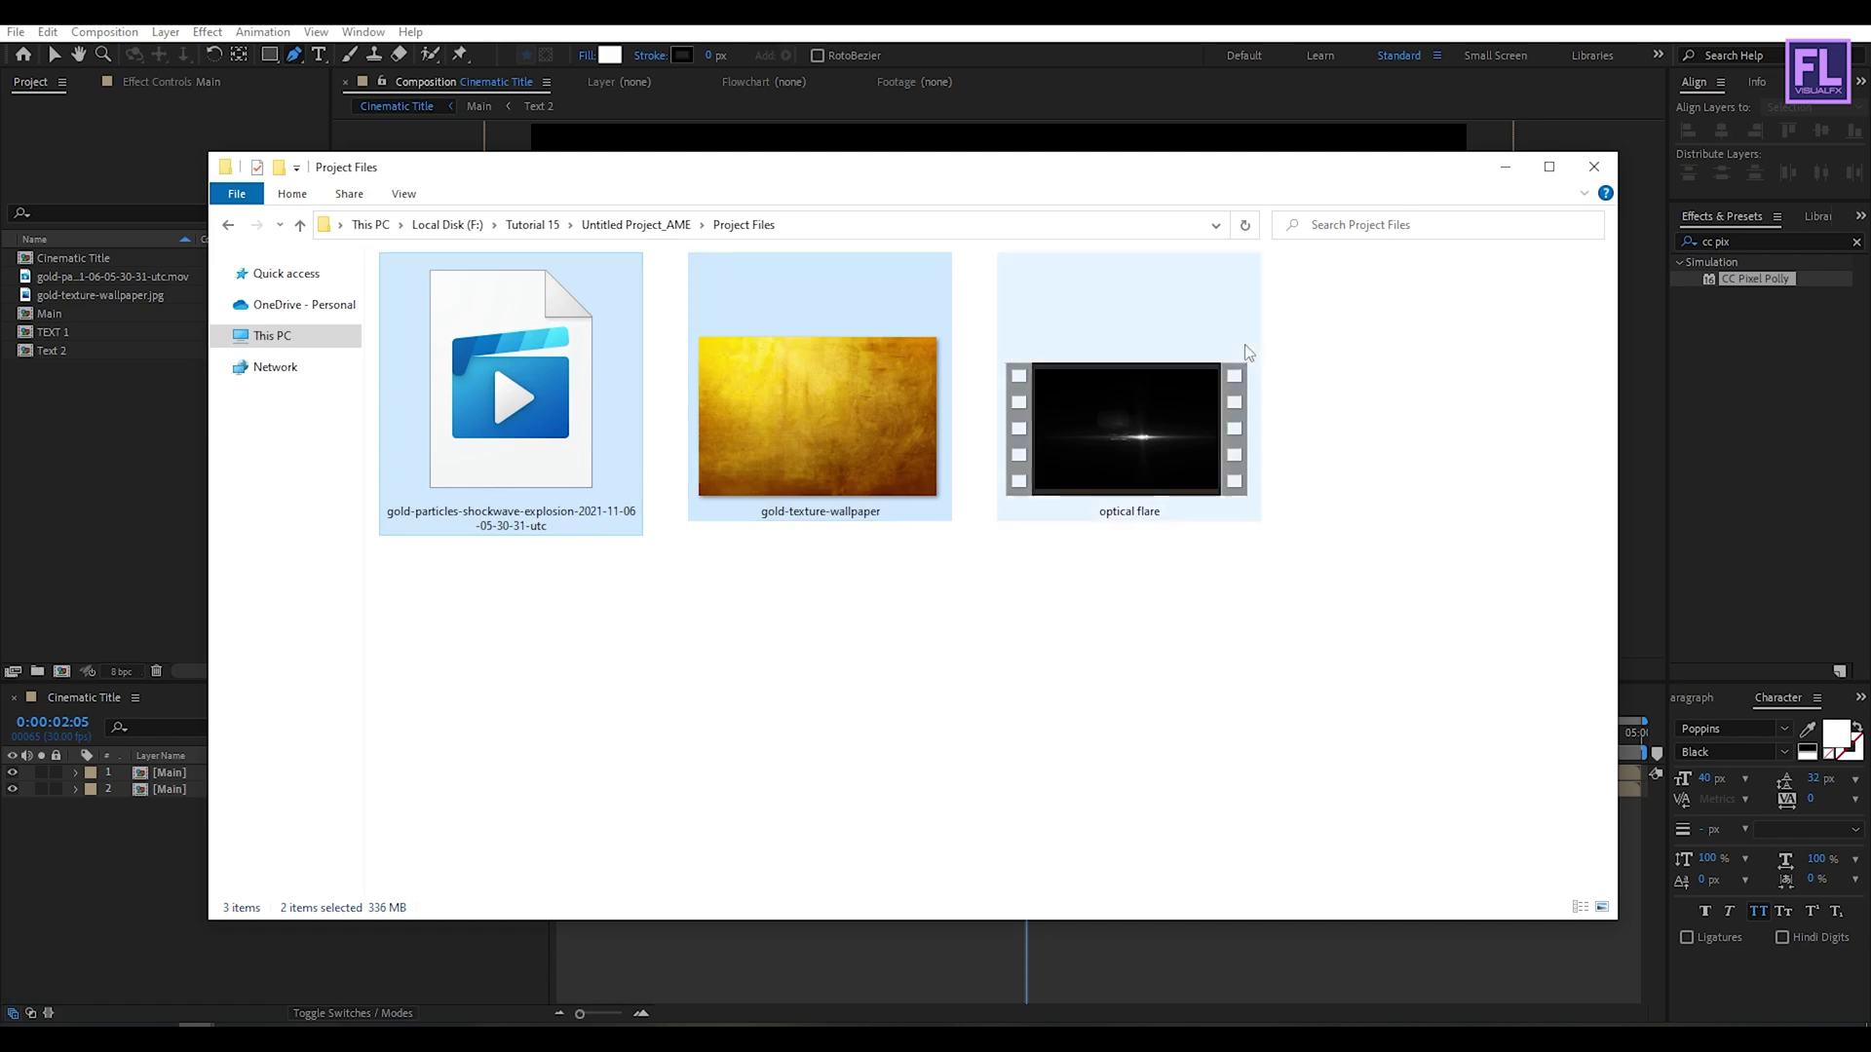
# Step: Import optical flare.mp4, place it as the topmost layer of the Cinematic Title composition and set its blending mode to Add
pyautogui.moveTo(967, 487); pyautogui.dragTo(84, 428)
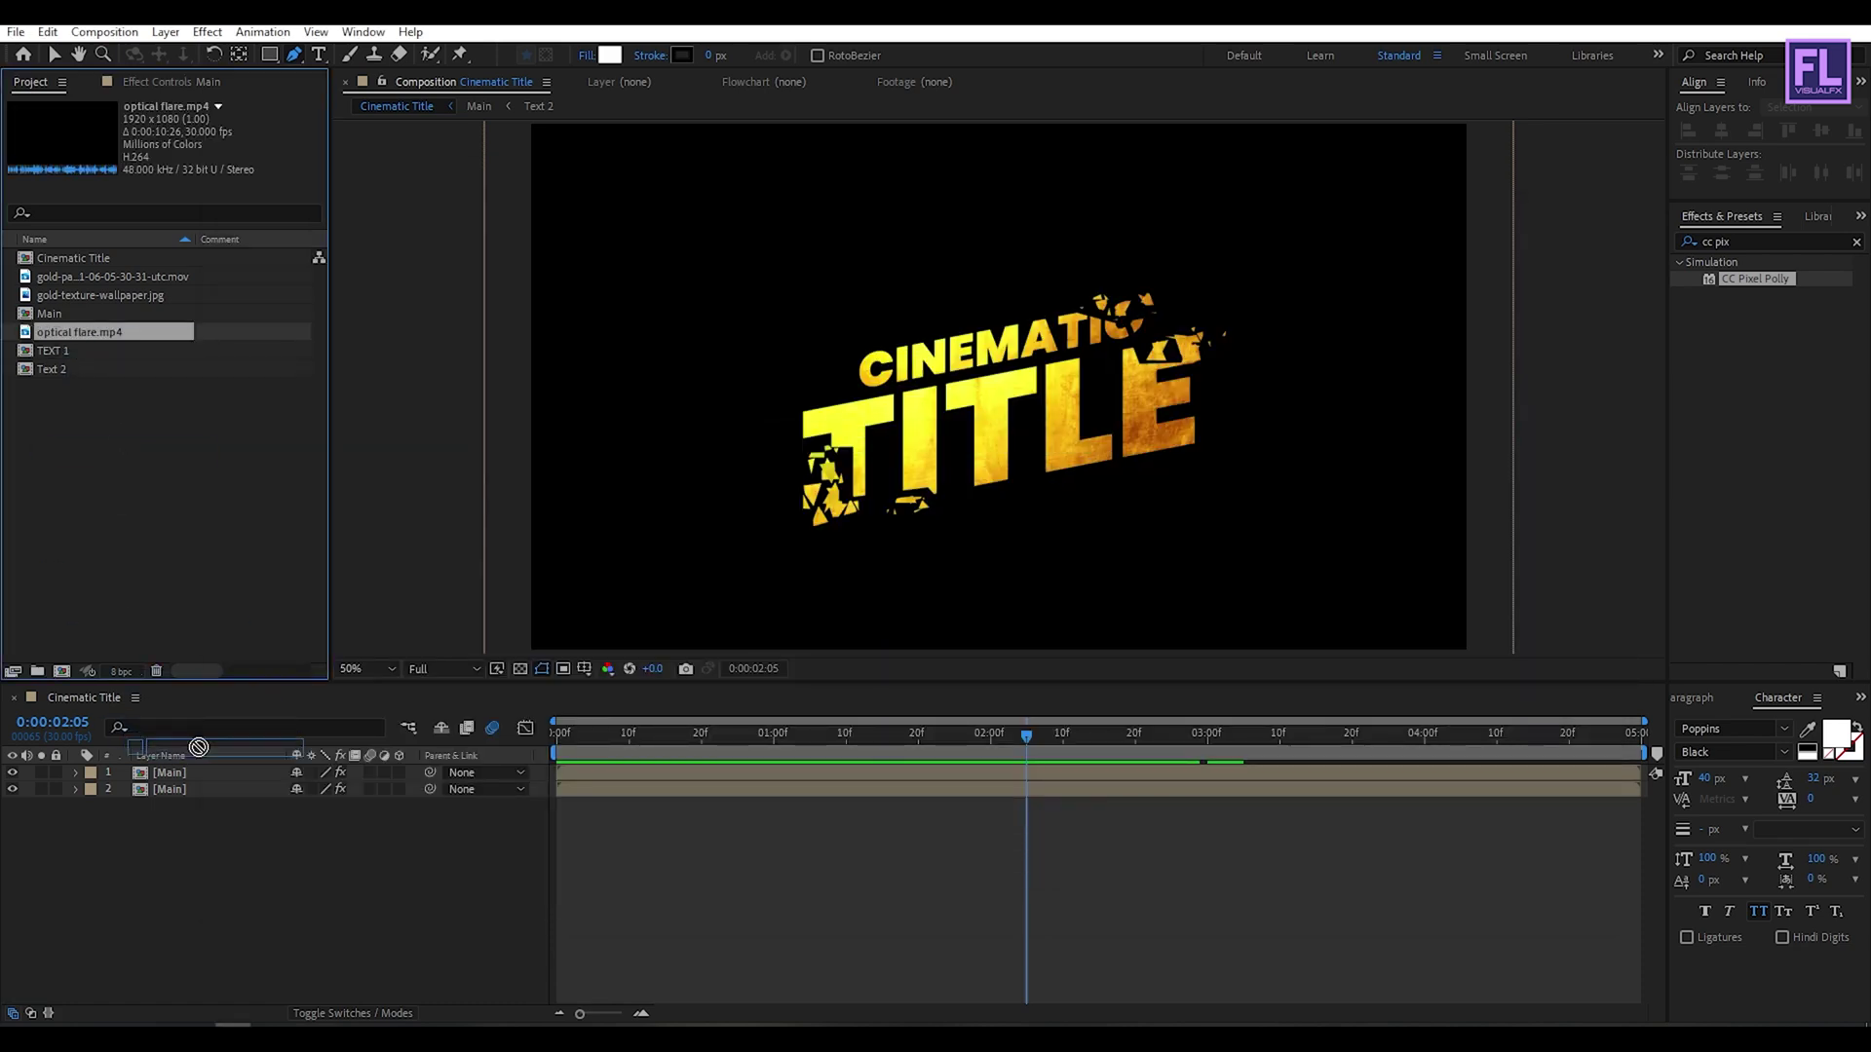
pyautogui.moveTo(207, 773); pyautogui.dragTo(207, 773)
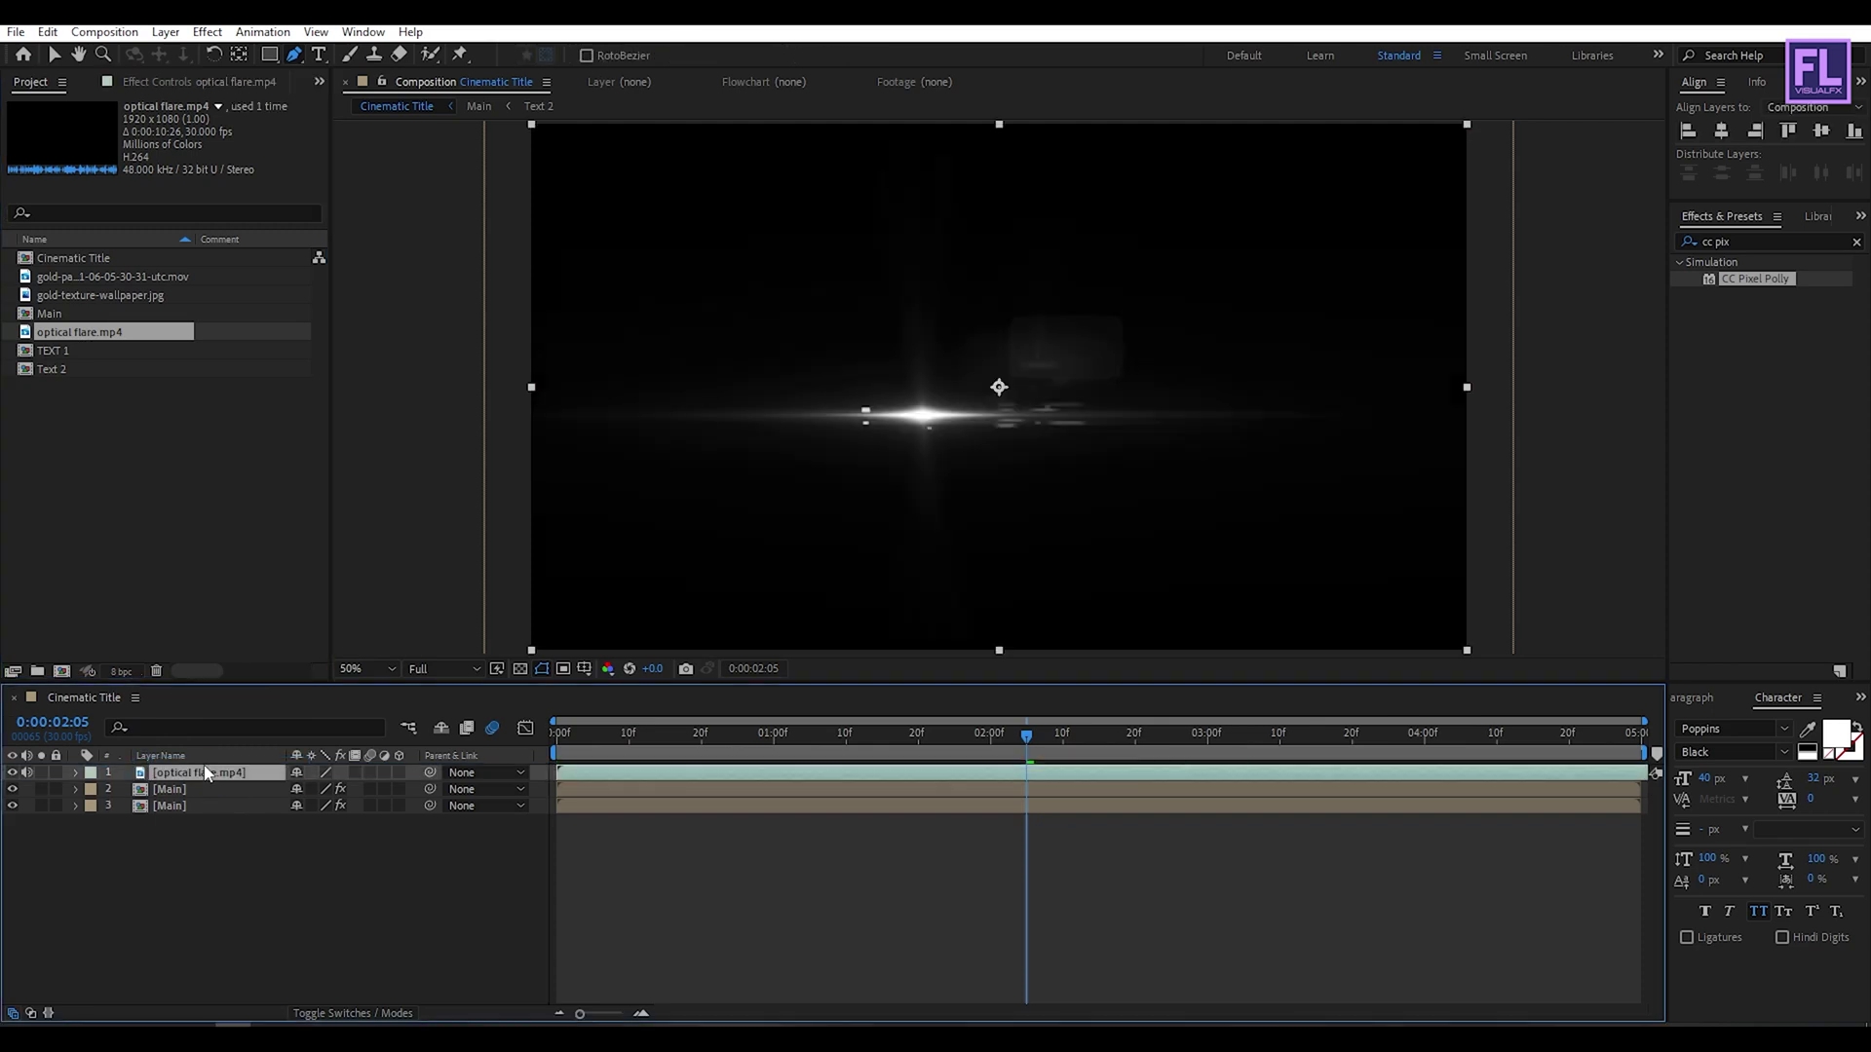
pyautogui.click(376, 1008)
pyautogui.click(321, 773)
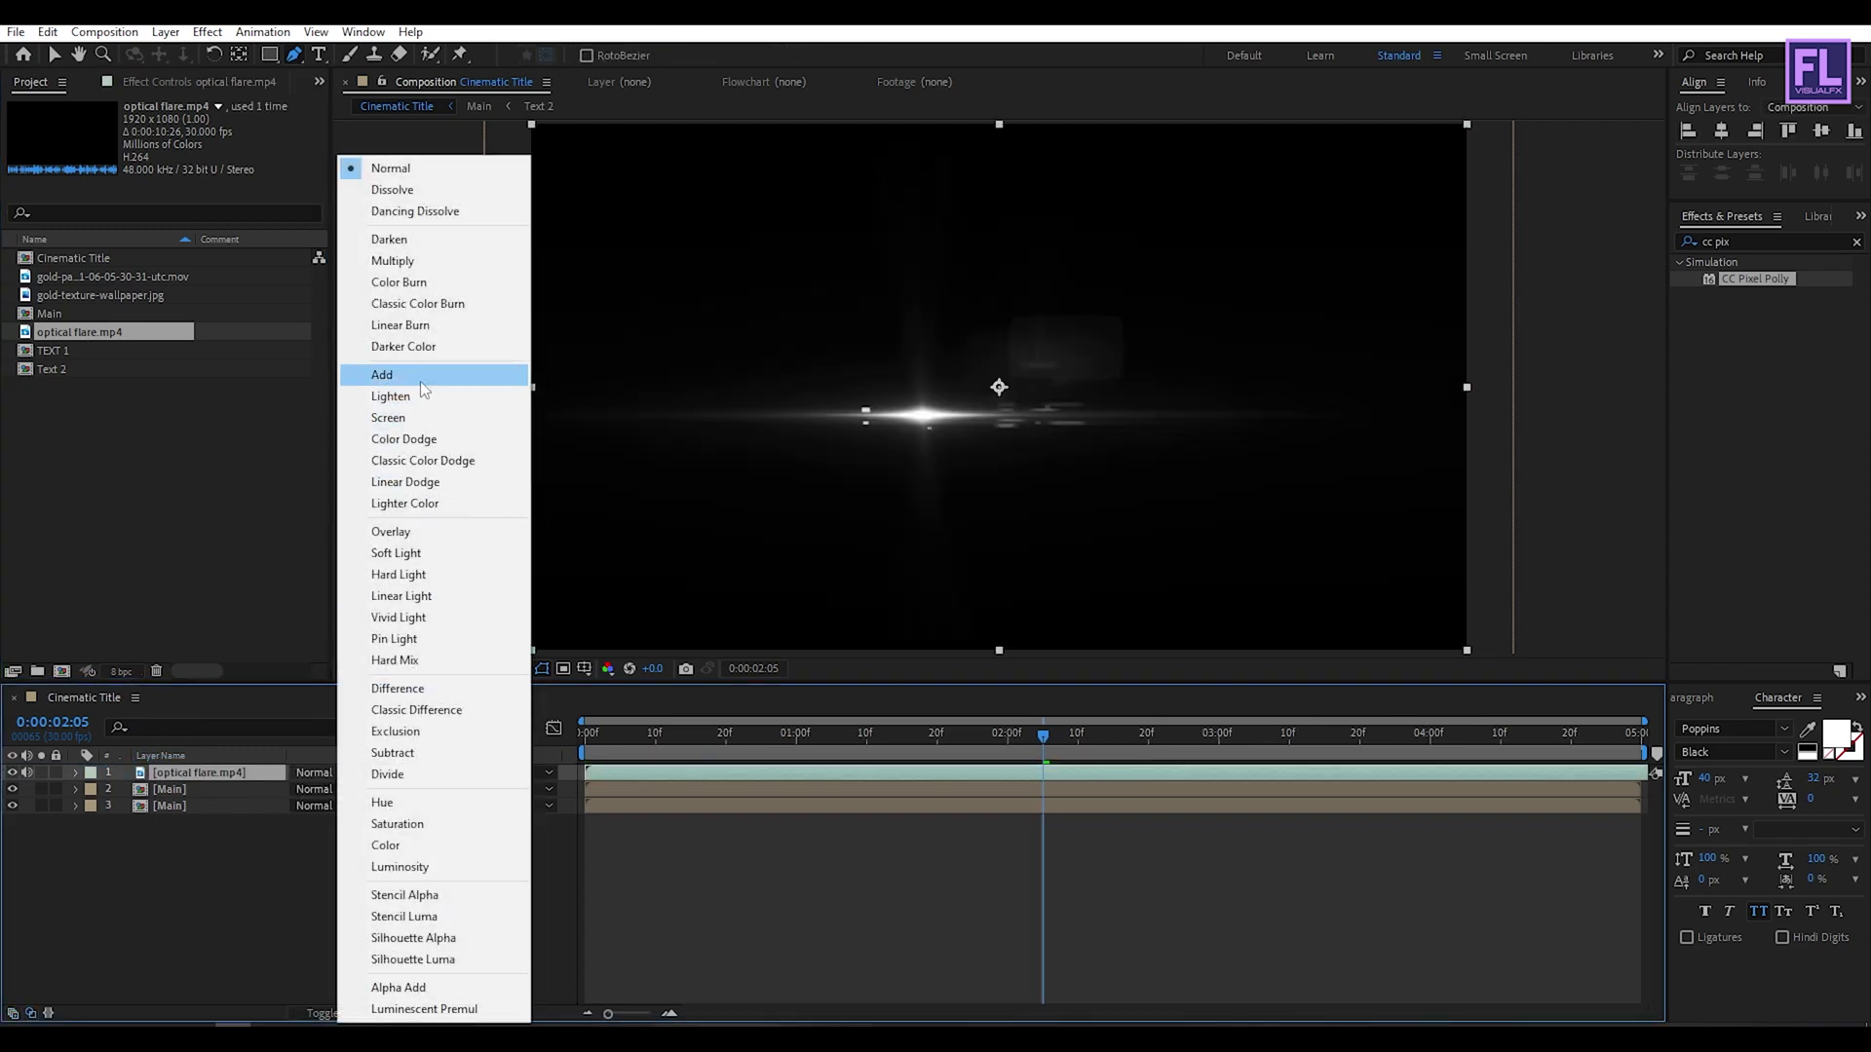
pyautogui.click(421, 380)
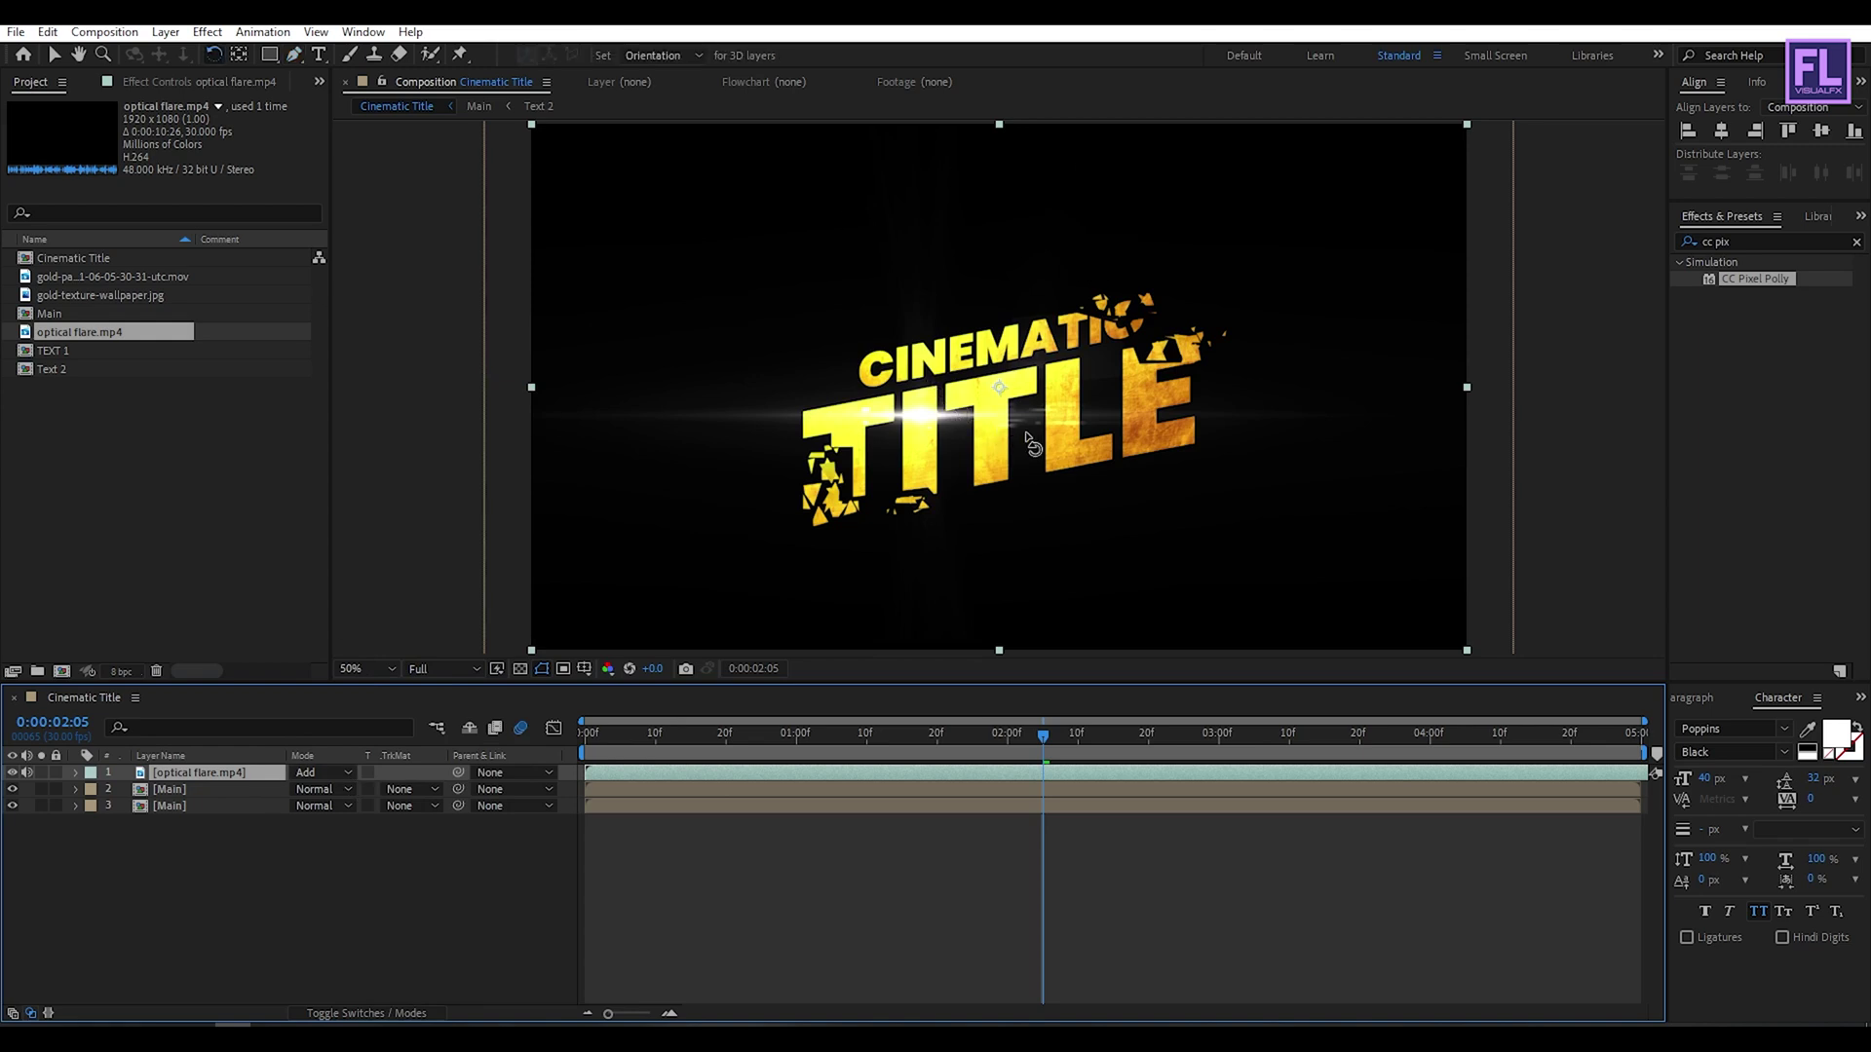
# Step: Rotate the optical flare counterclockwise to match the title's slant, move it to the lower edge of TITLE and scrub to 0:00:03:09
pyautogui.moveTo(1159, 458); pyautogui.dragTo(1172, 443)
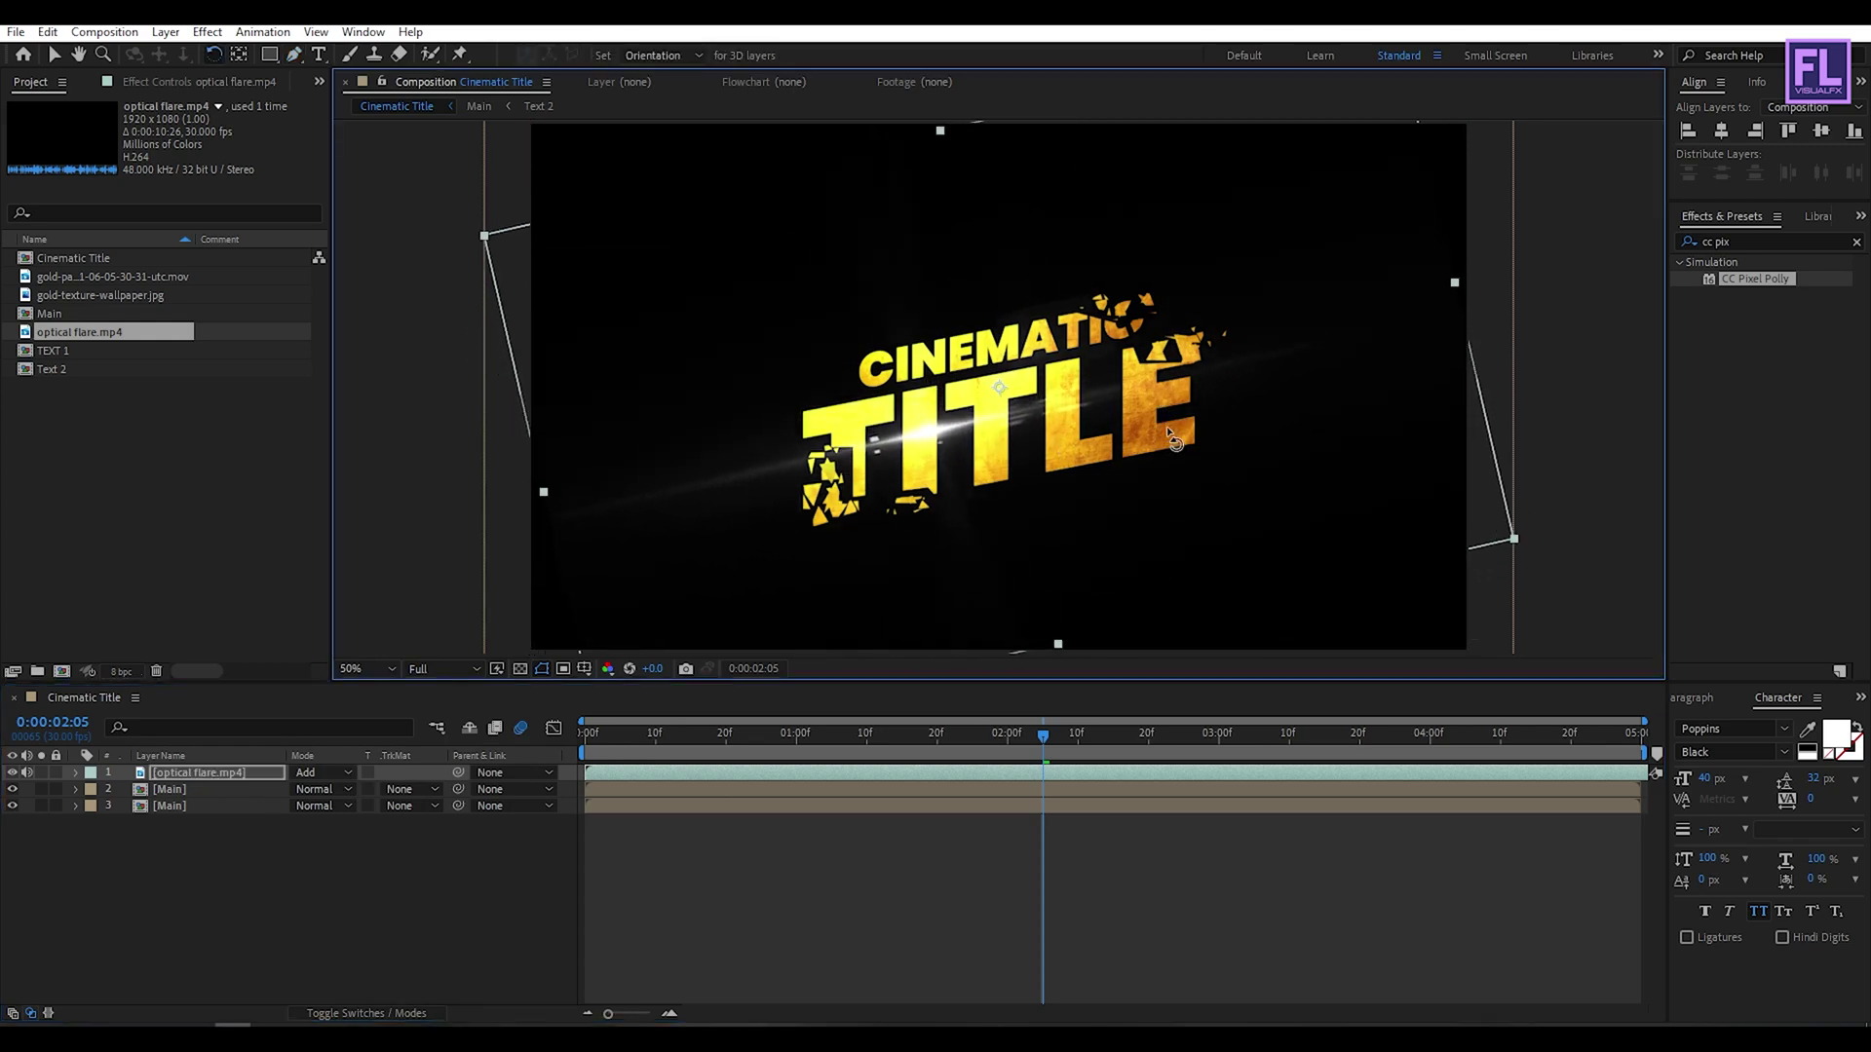
pyautogui.moveTo(965, 433)
pyautogui.mouseDown()
pyautogui.moveTo(994, 494)
pyautogui.moveTo(1091, 487)
pyautogui.mouseUp()
pyautogui.press('w')
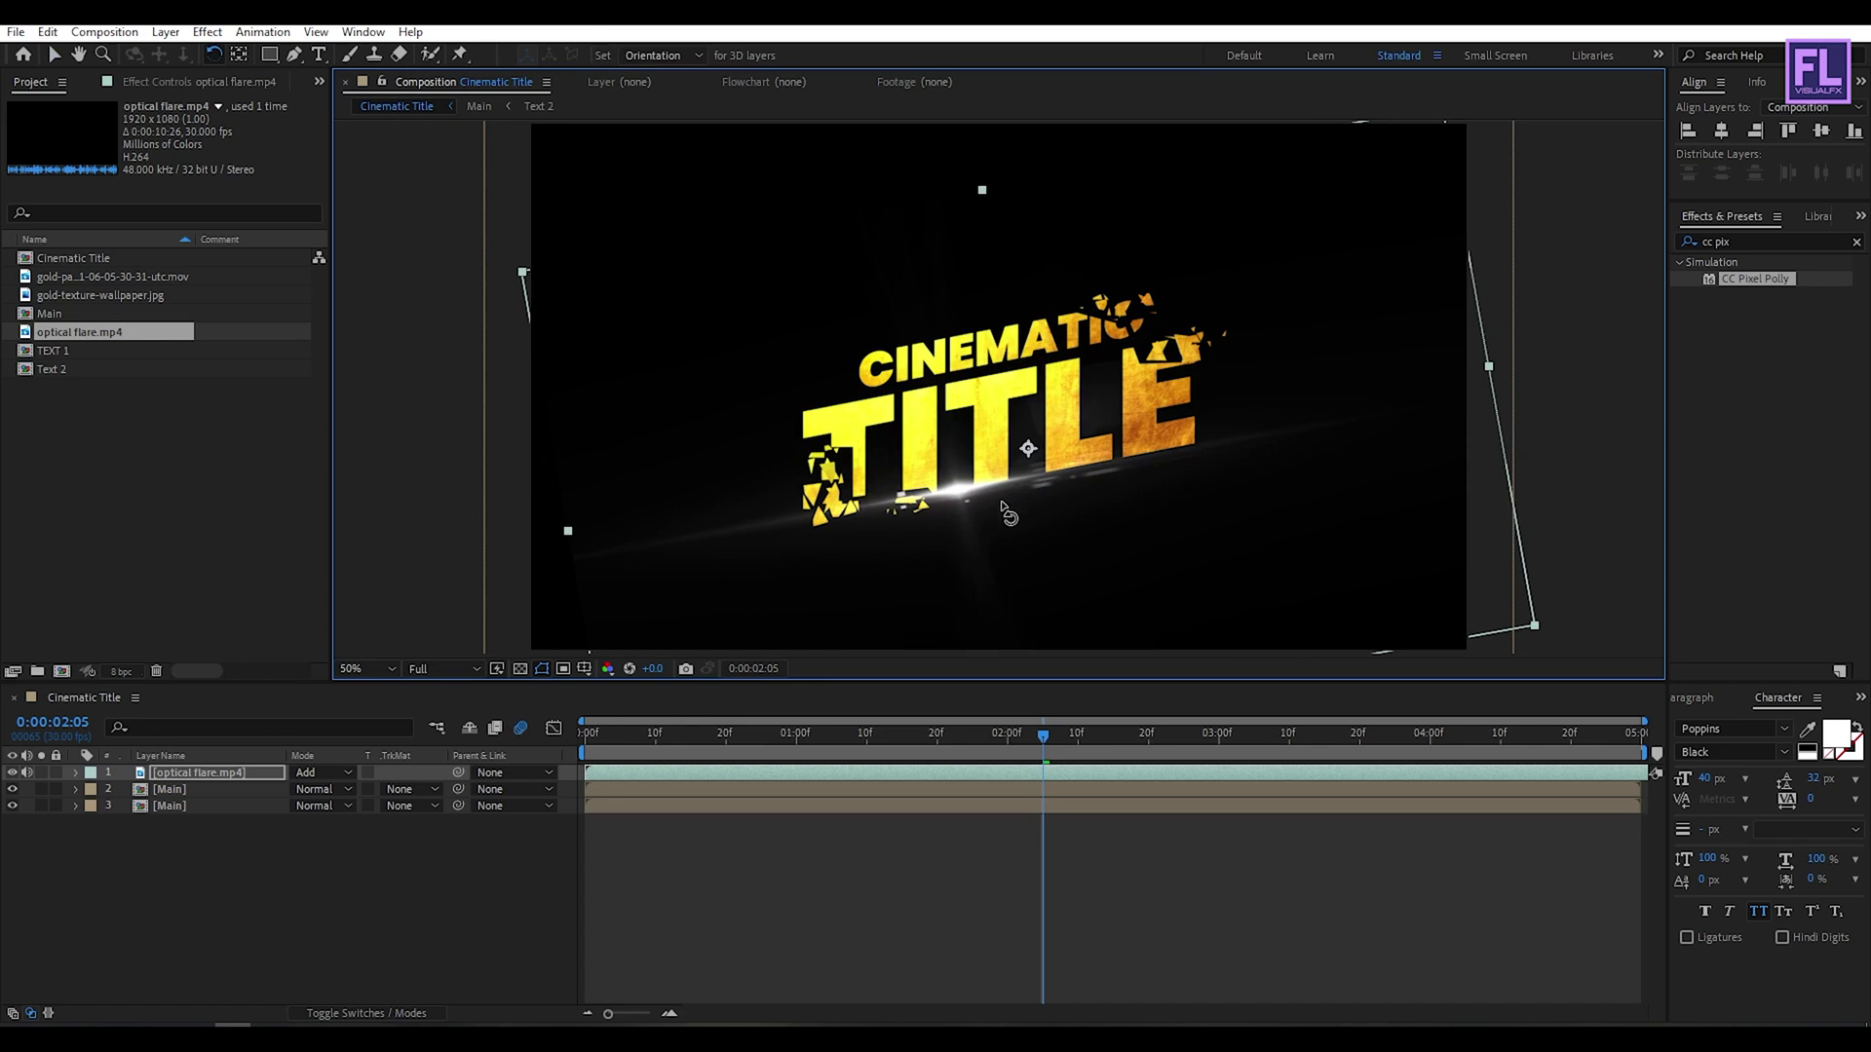
pyautogui.moveTo(1048, 751); pyautogui.dragTo(1257, 706)
pyautogui.click(305, 862)
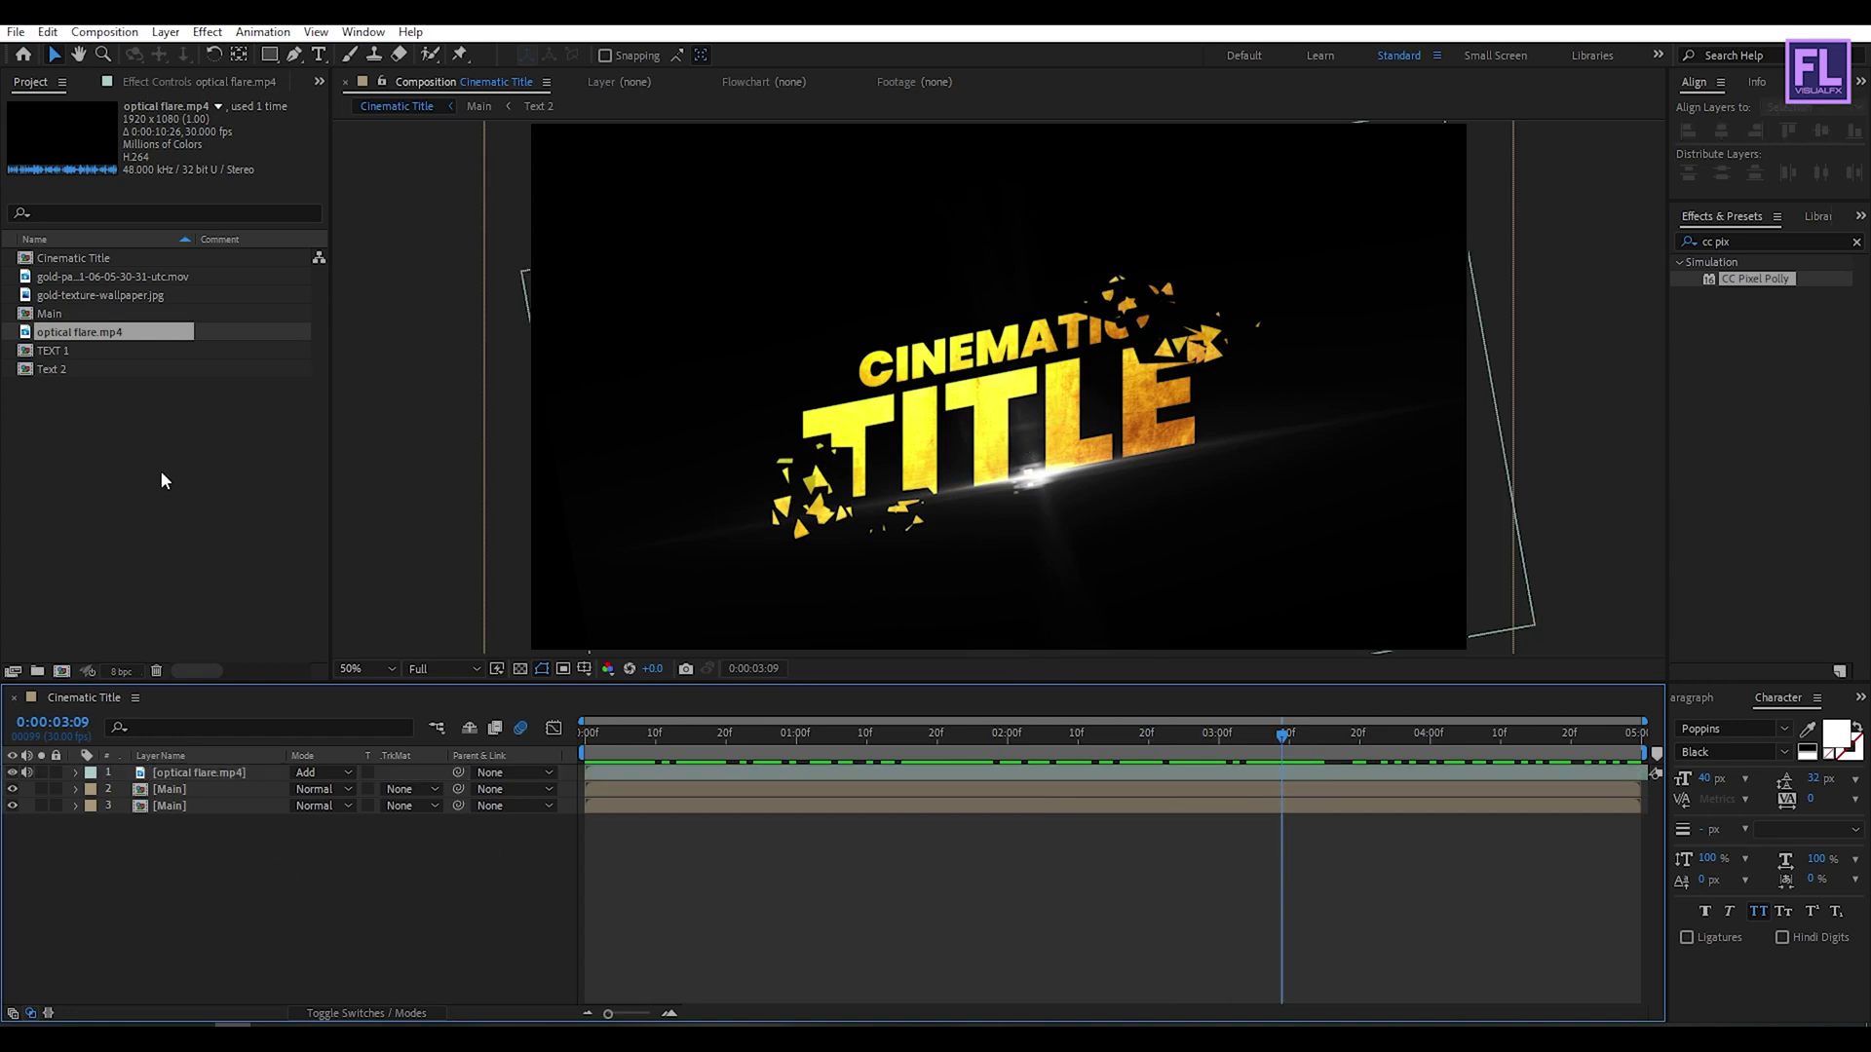
# Step: Add the gold-particles shockwave explosion footage beneath both Main layers and shift its start about 3 frames later
pyautogui.click(78, 298)
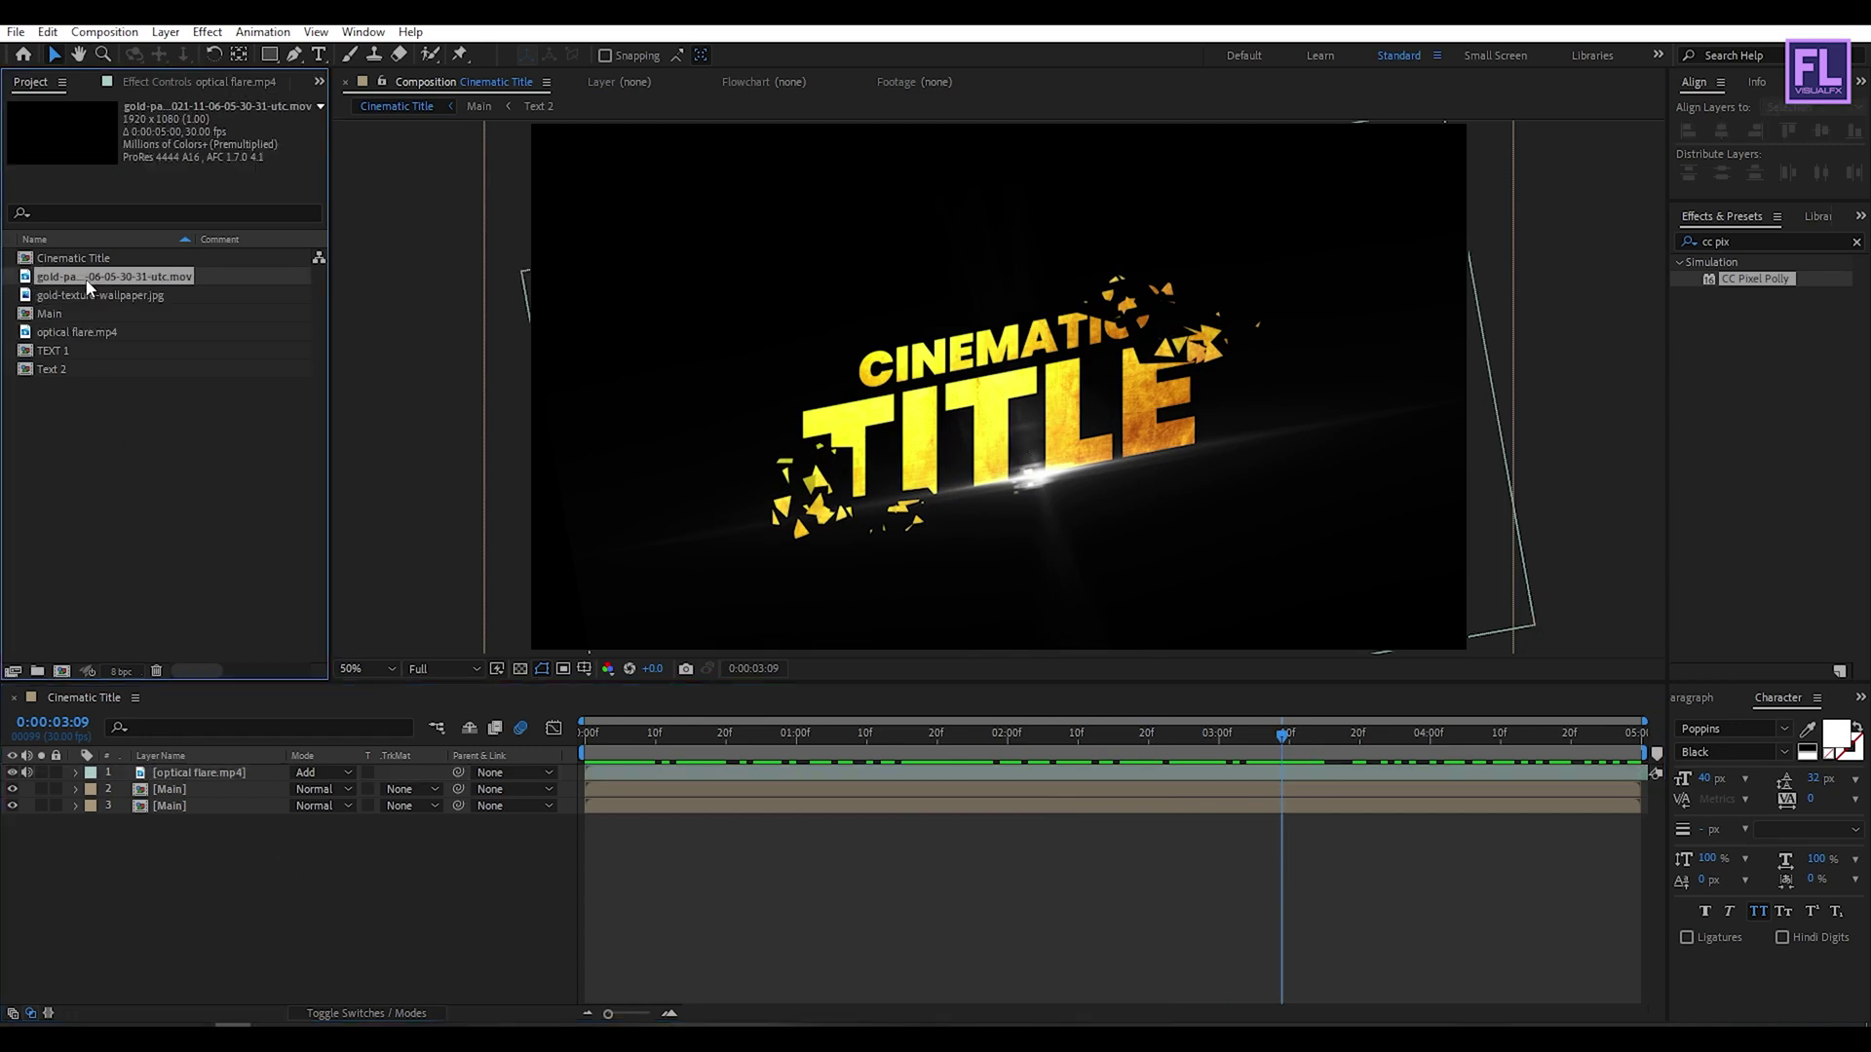
pyautogui.moveTo(171, 848); pyautogui.dragTo(178, 841)
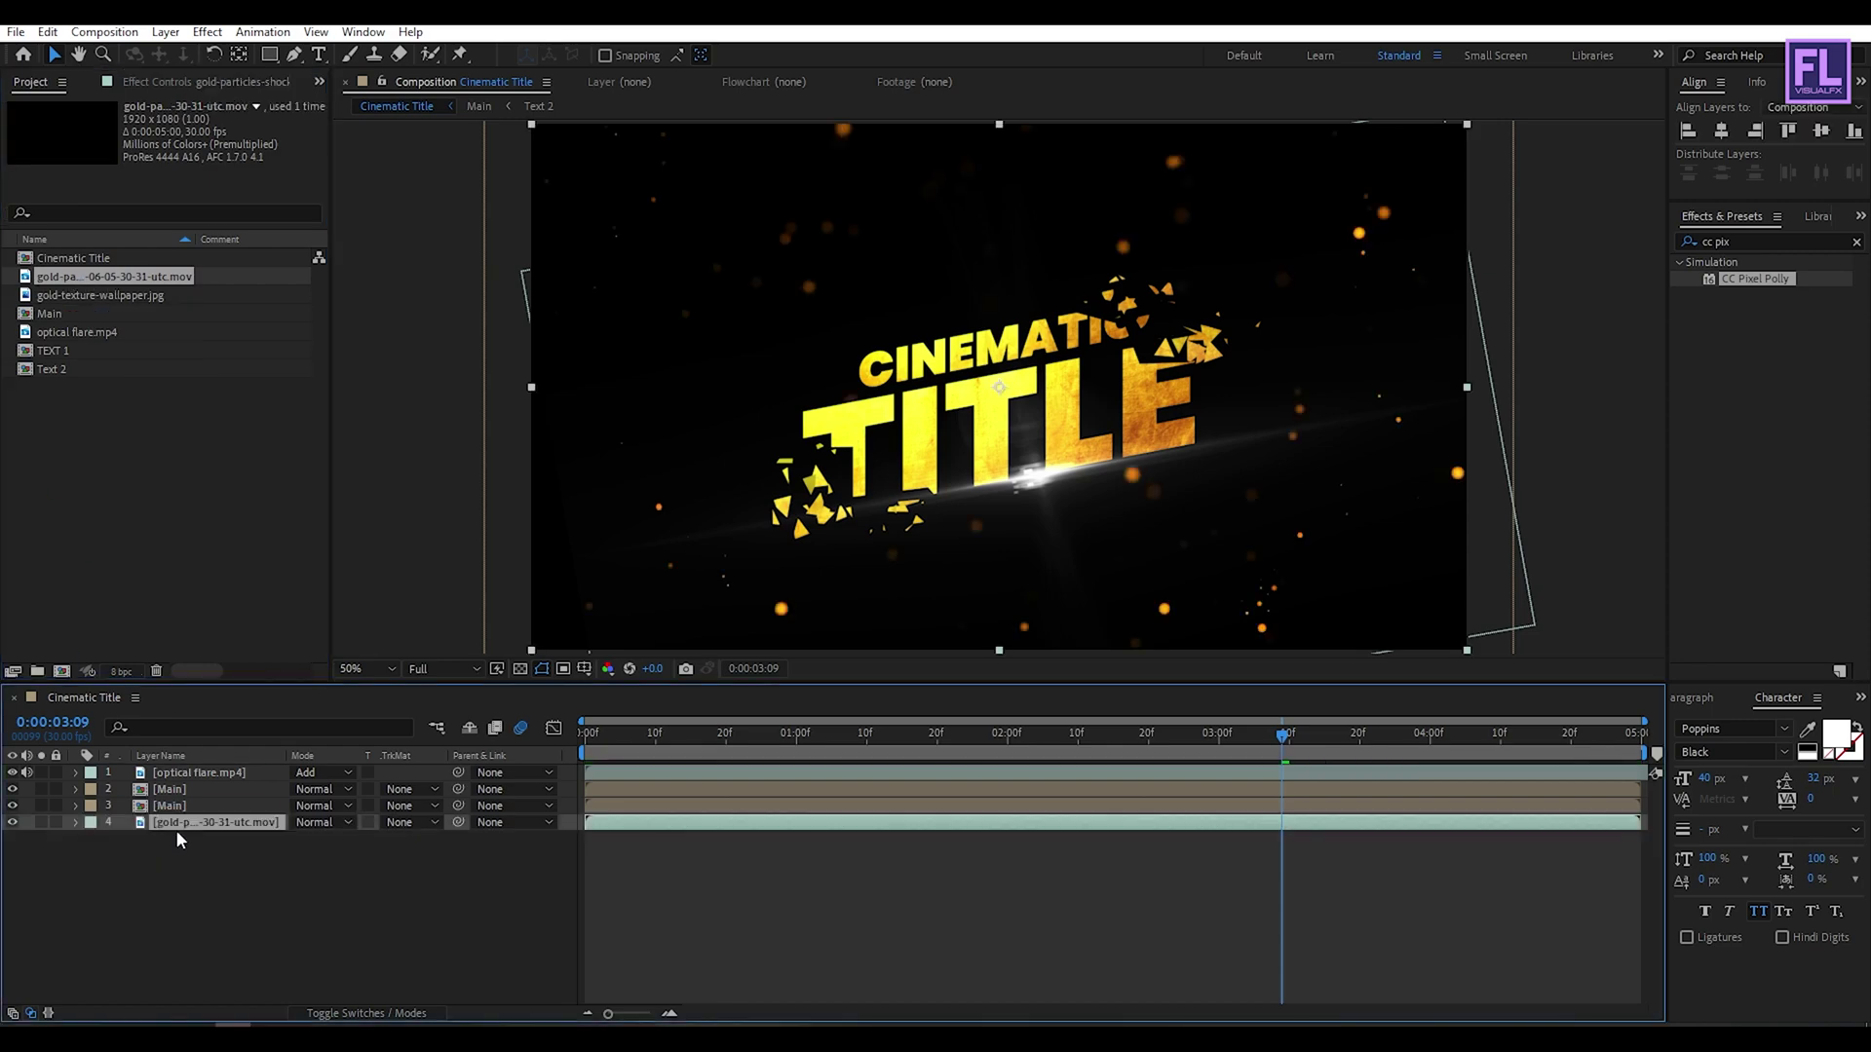
pyautogui.moveTo(891, 742); pyautogui.dragTo(652, 712)
pyautogui.moveTo(631, 824); pyautogui.dragTo(667, 824)
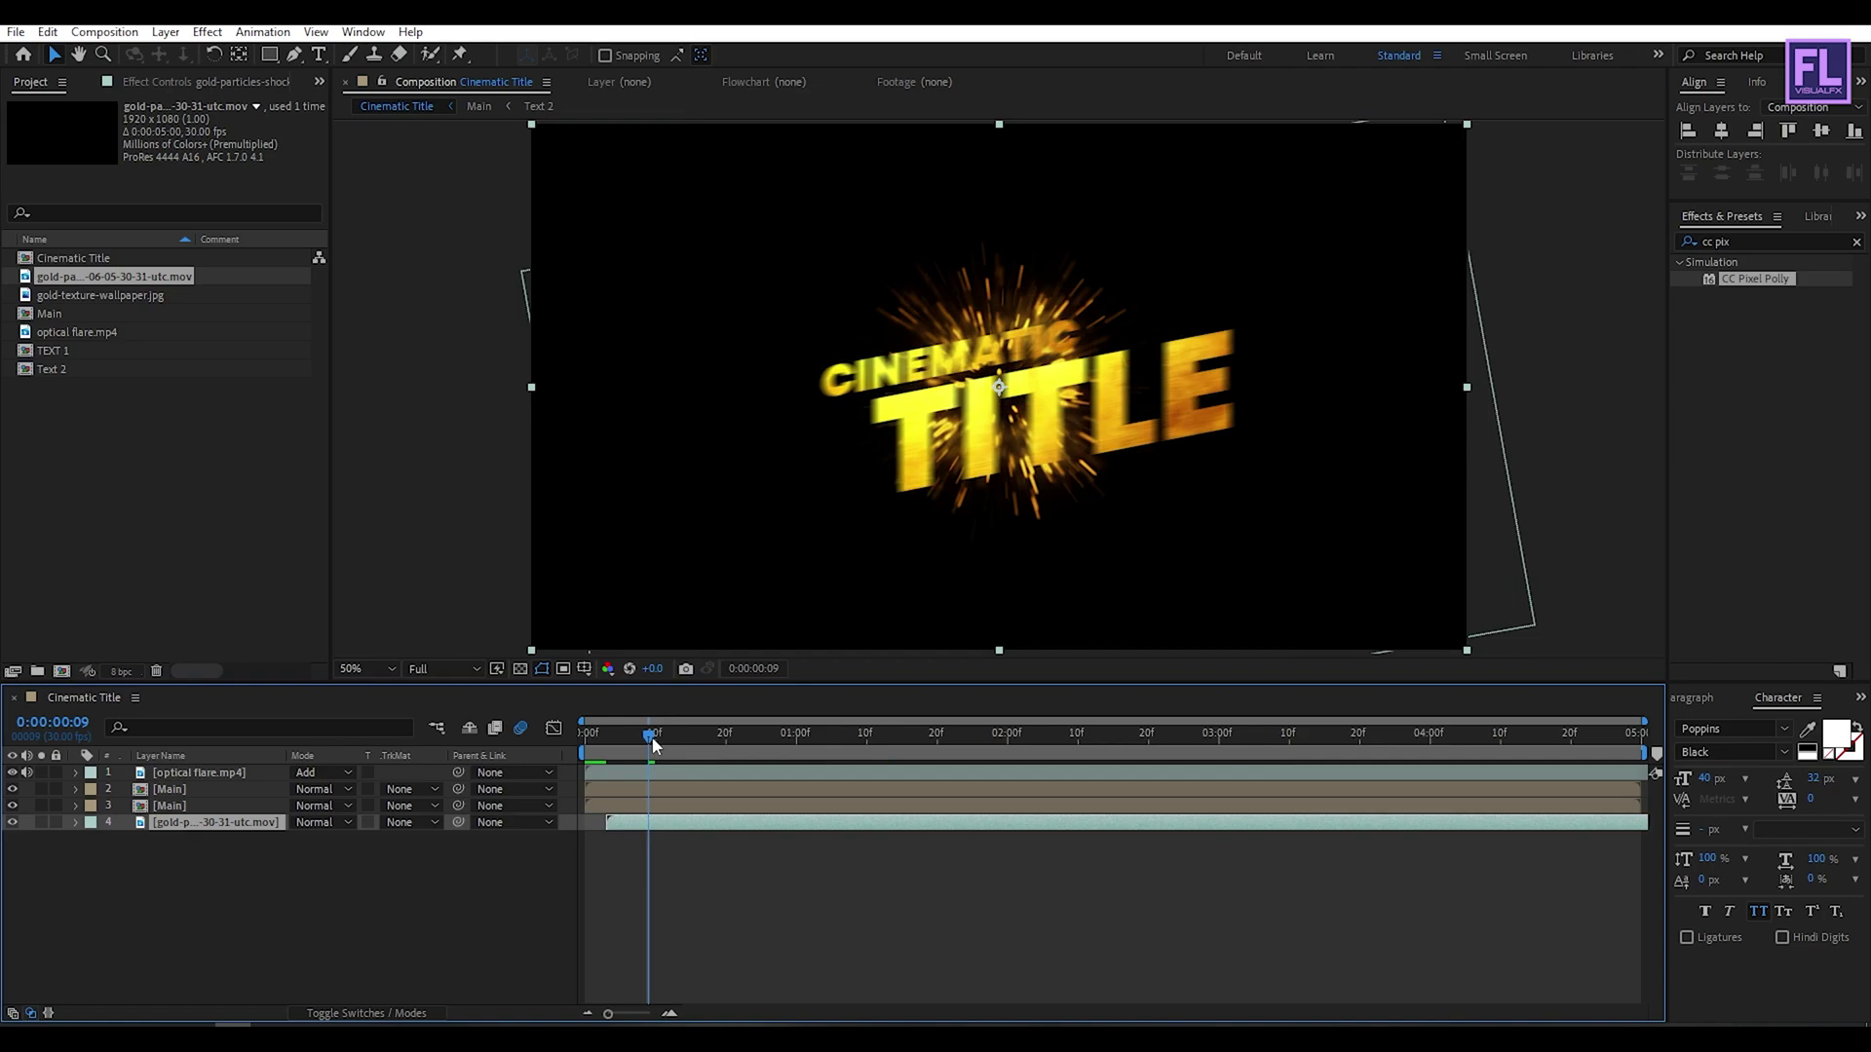
# Step: Preview the finished title animation, with the composition viewer maximized and the frame fitted to it
pyautogui.press('space')
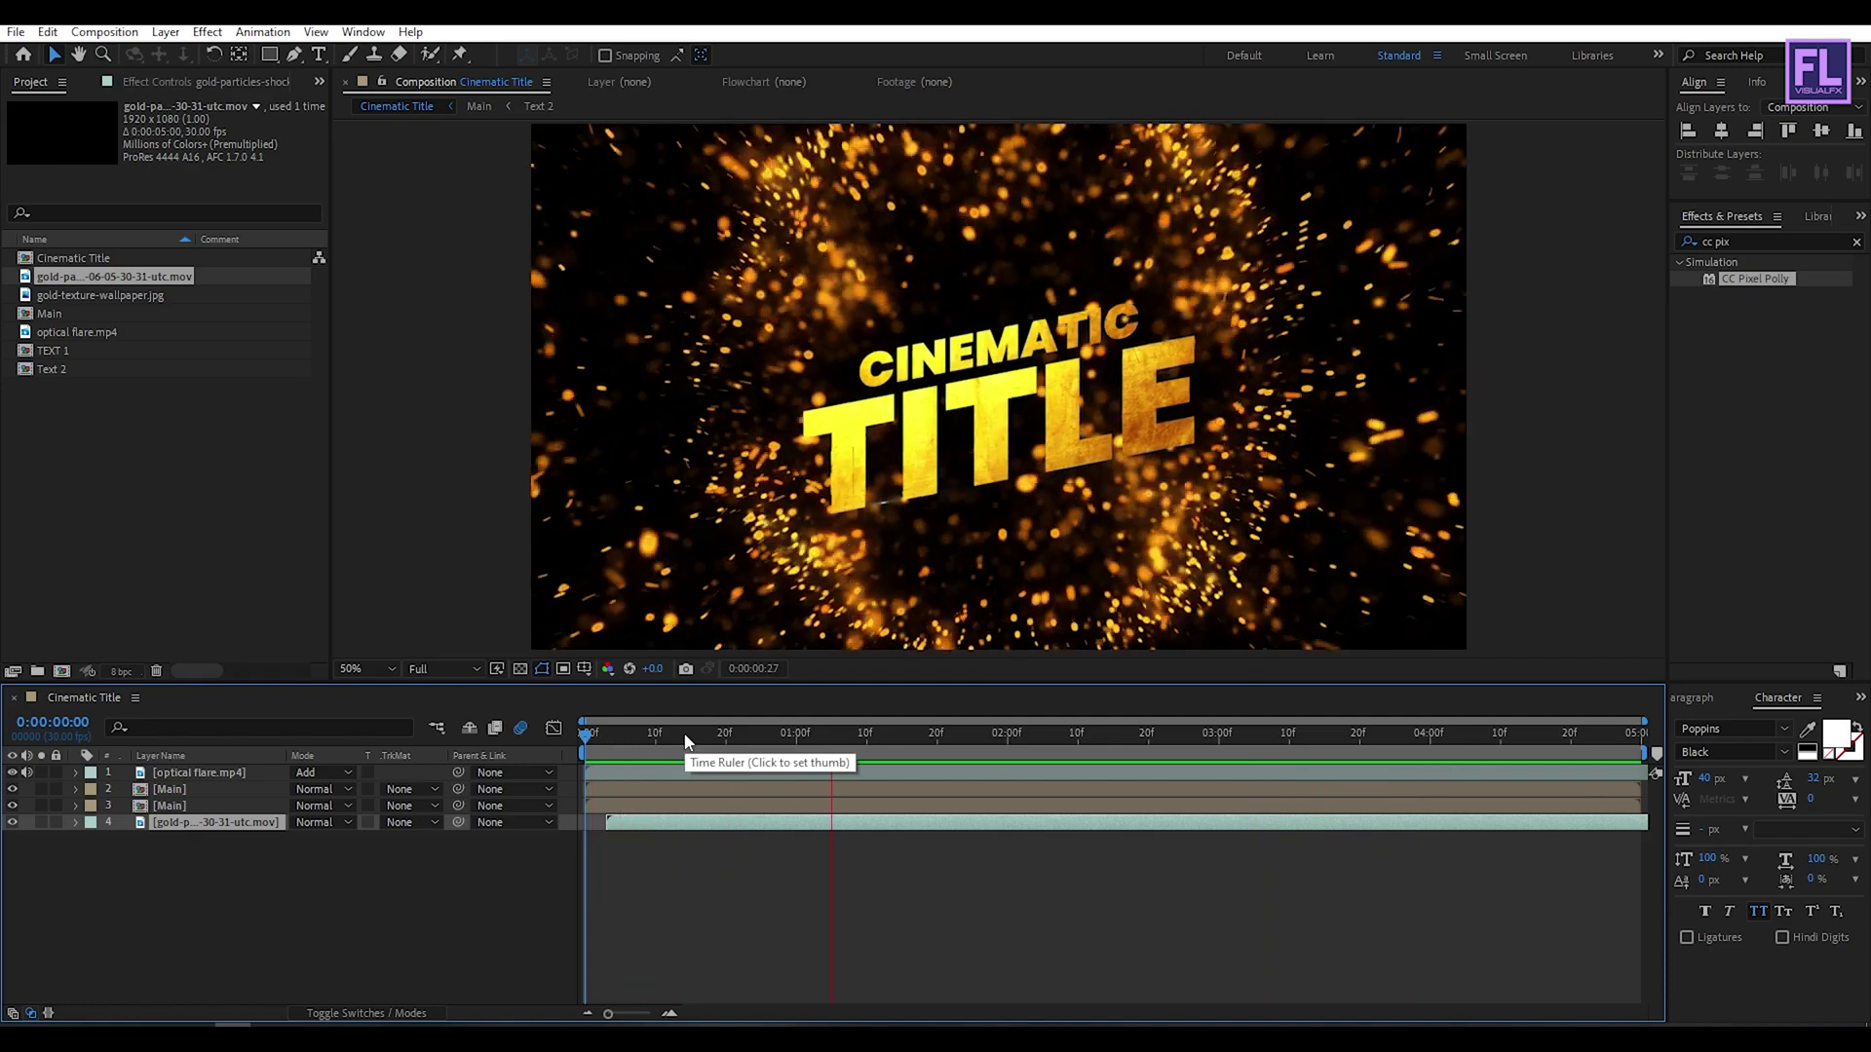
pyautogui.press('`')
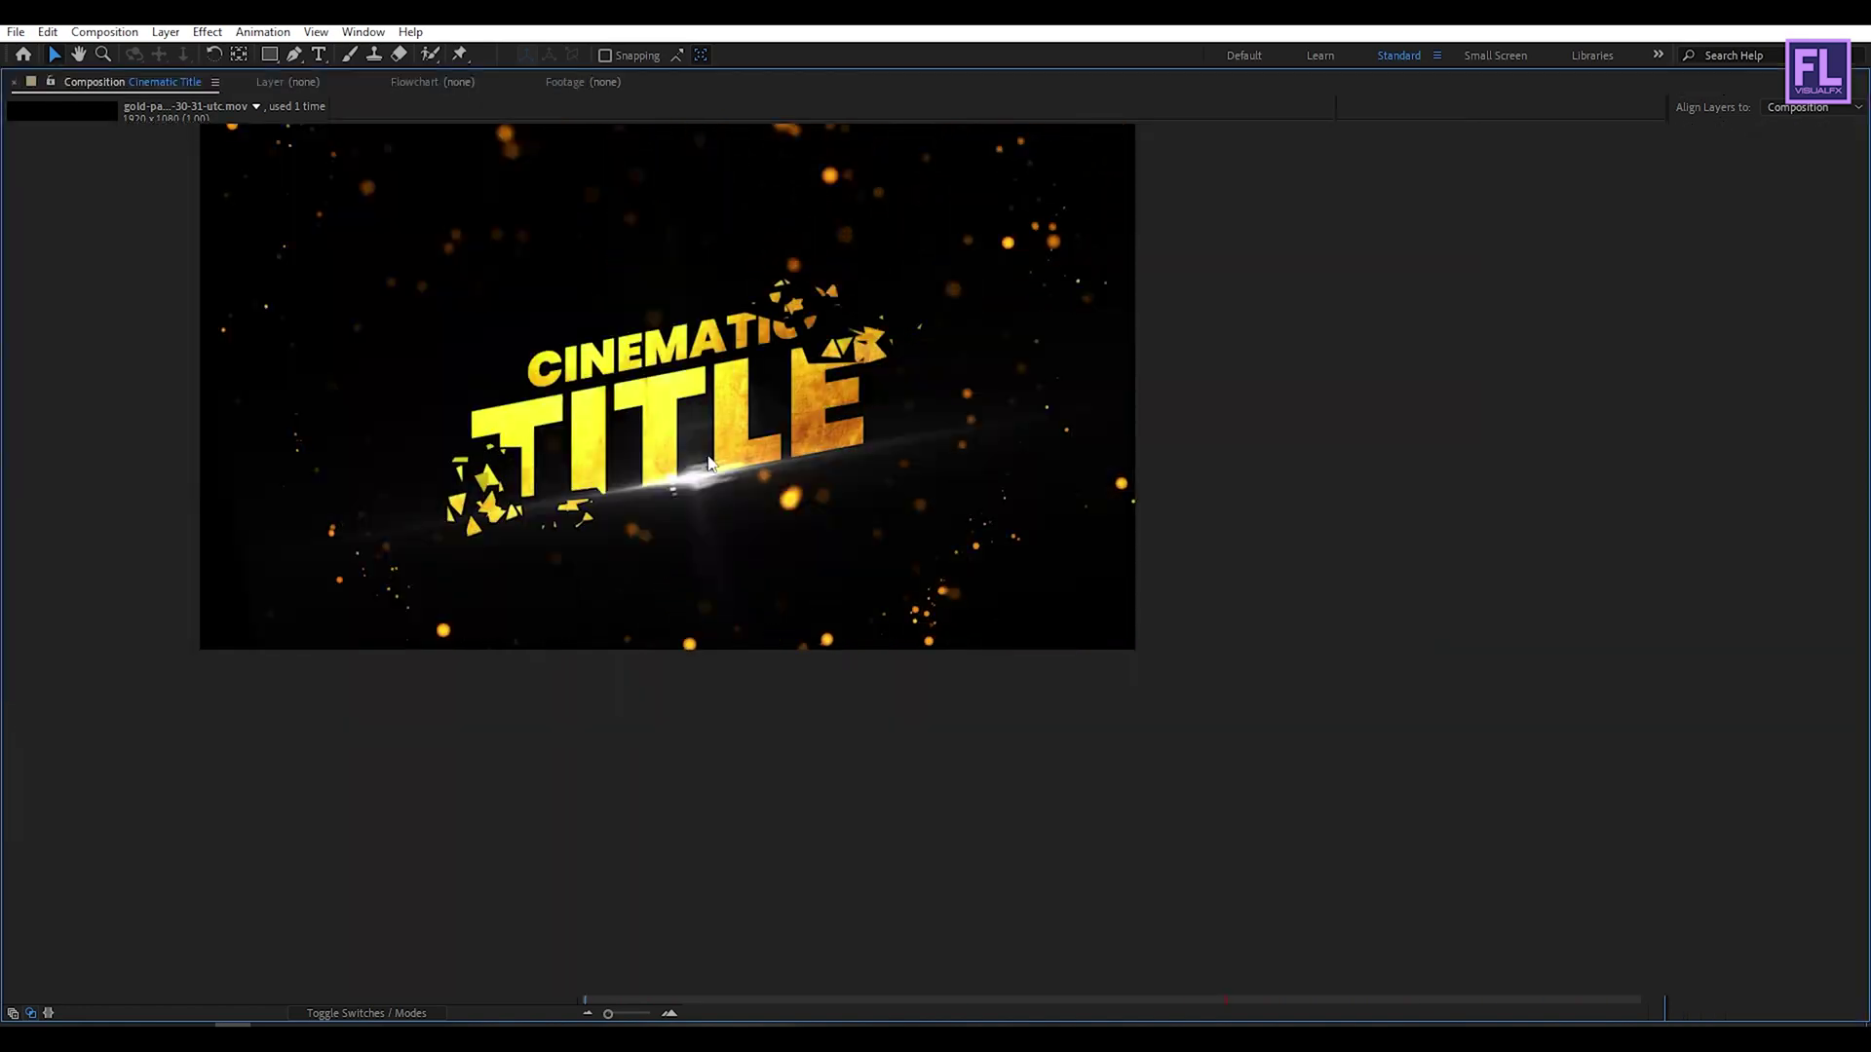
pyautogui.click(54, 1011)
pyautogui.click(39, 669)
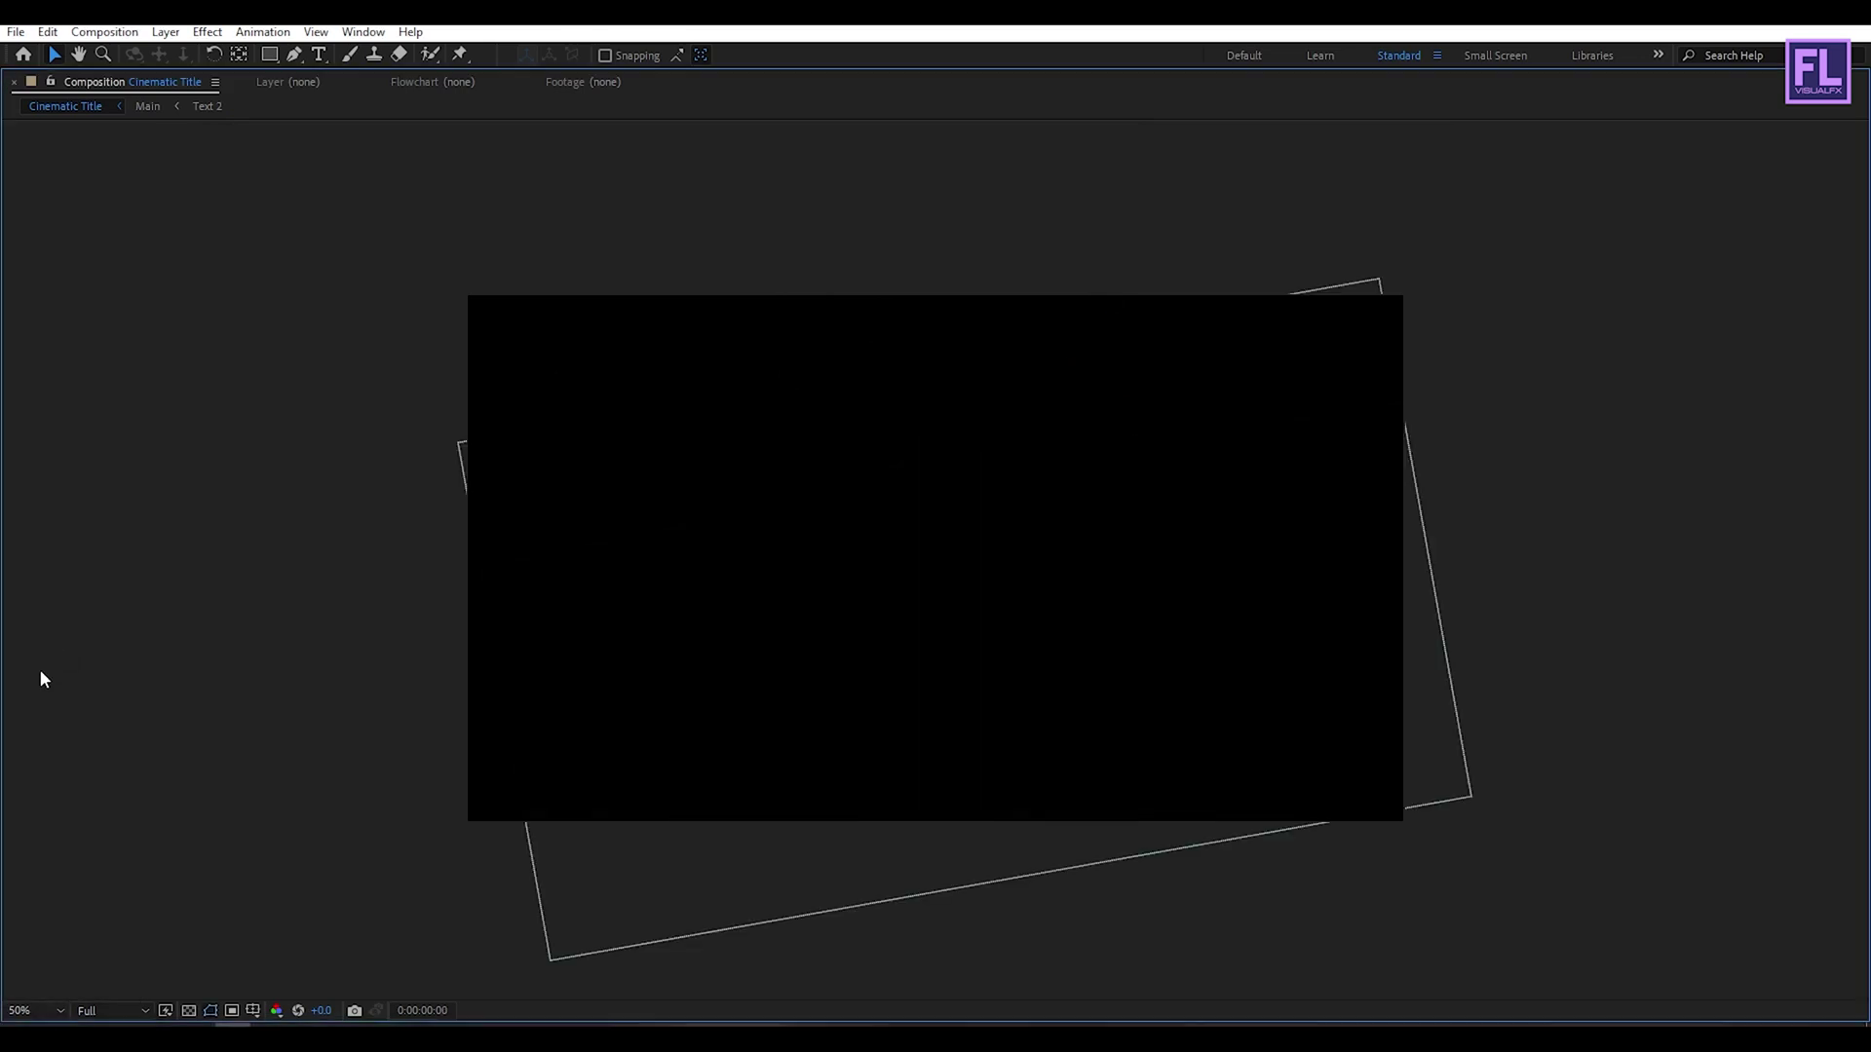
pyautogui.click(27, 1011)
pyautogui.click(46, 673)
pyautogui.press('space')
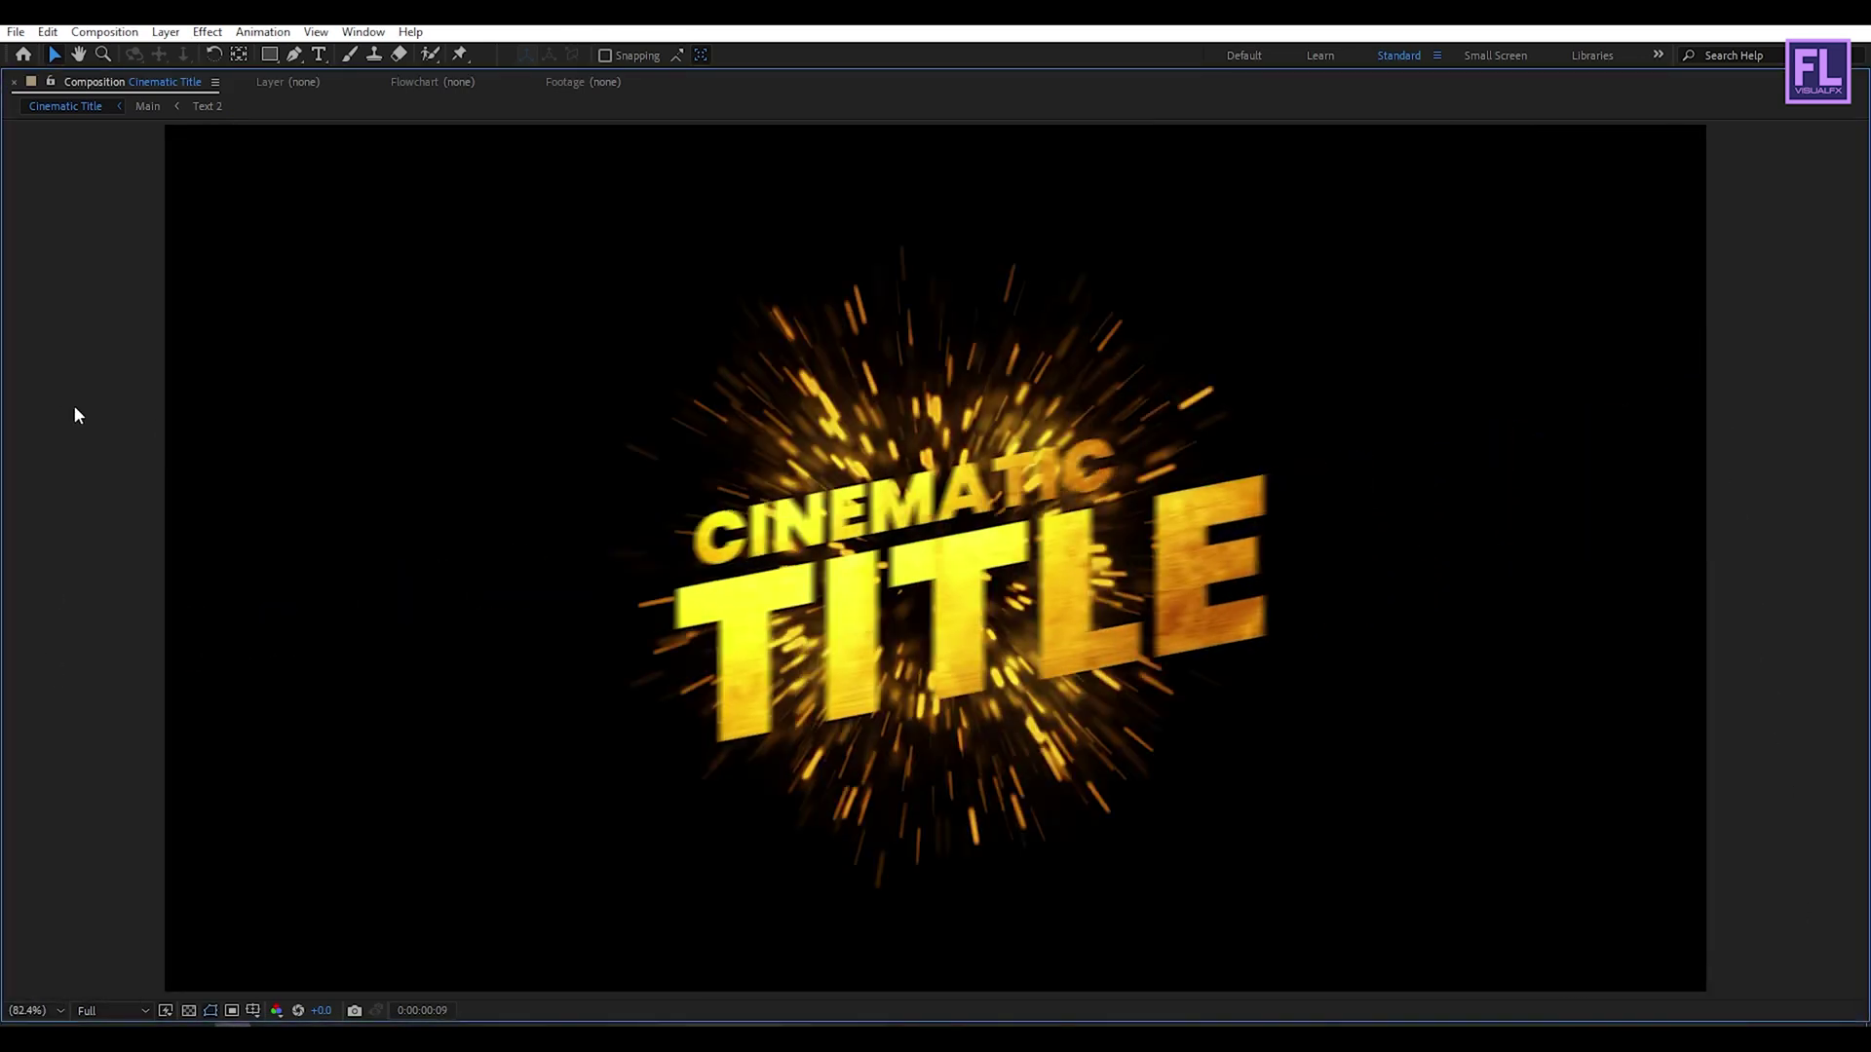